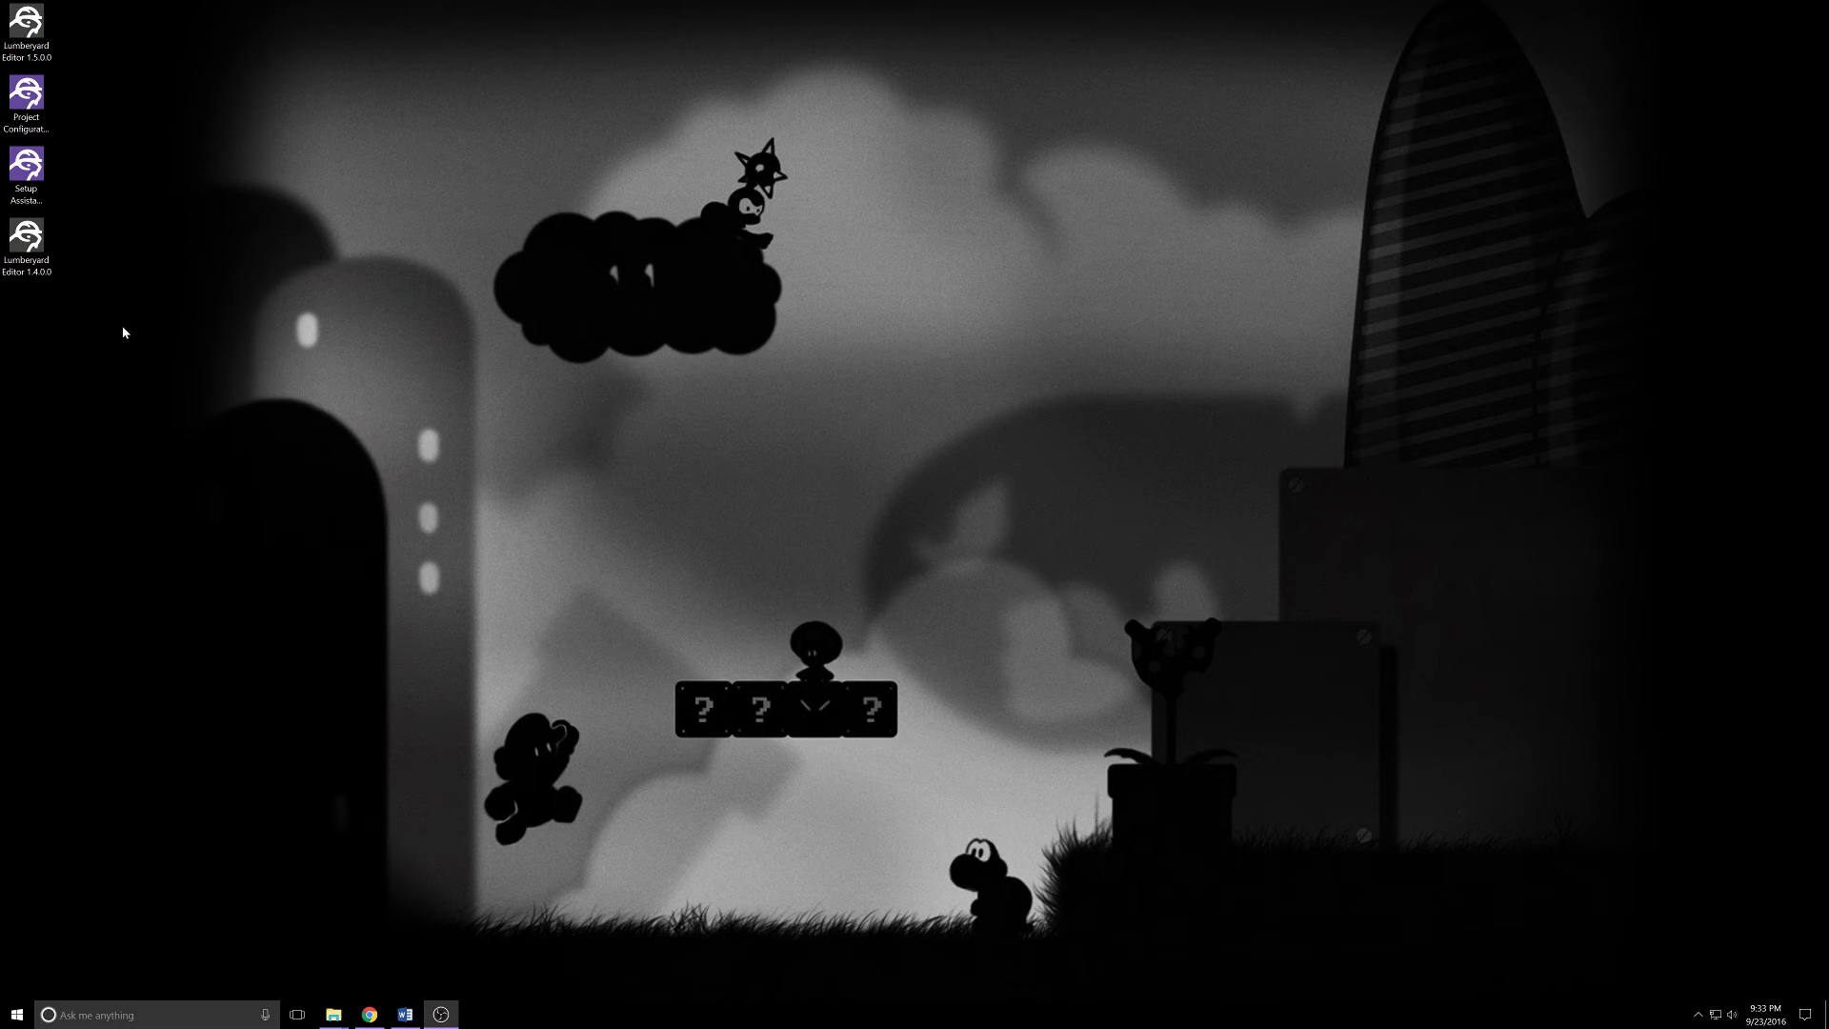
Step: Launch Lumberyard Editor 1.5.0.0, then dismiss the connection failure and close the crashed editor
double_click(31, 31)
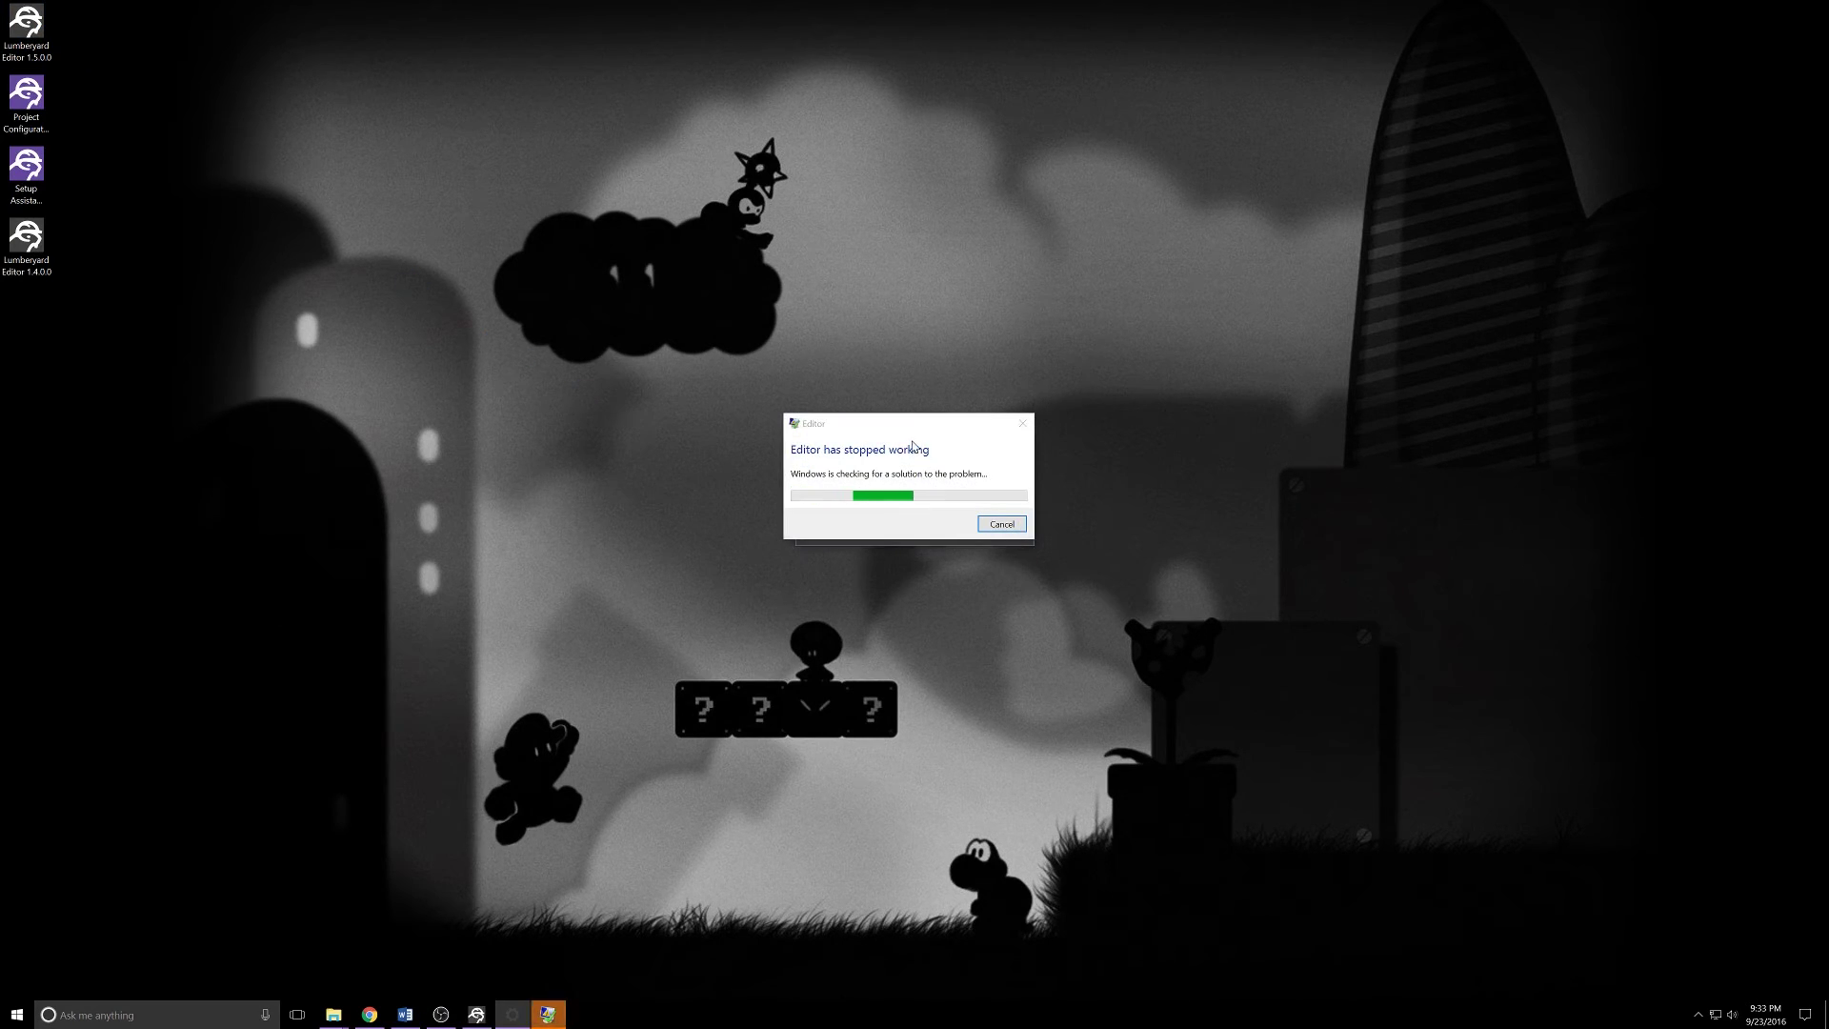
left_click_drag(920, 426, 931, 588)
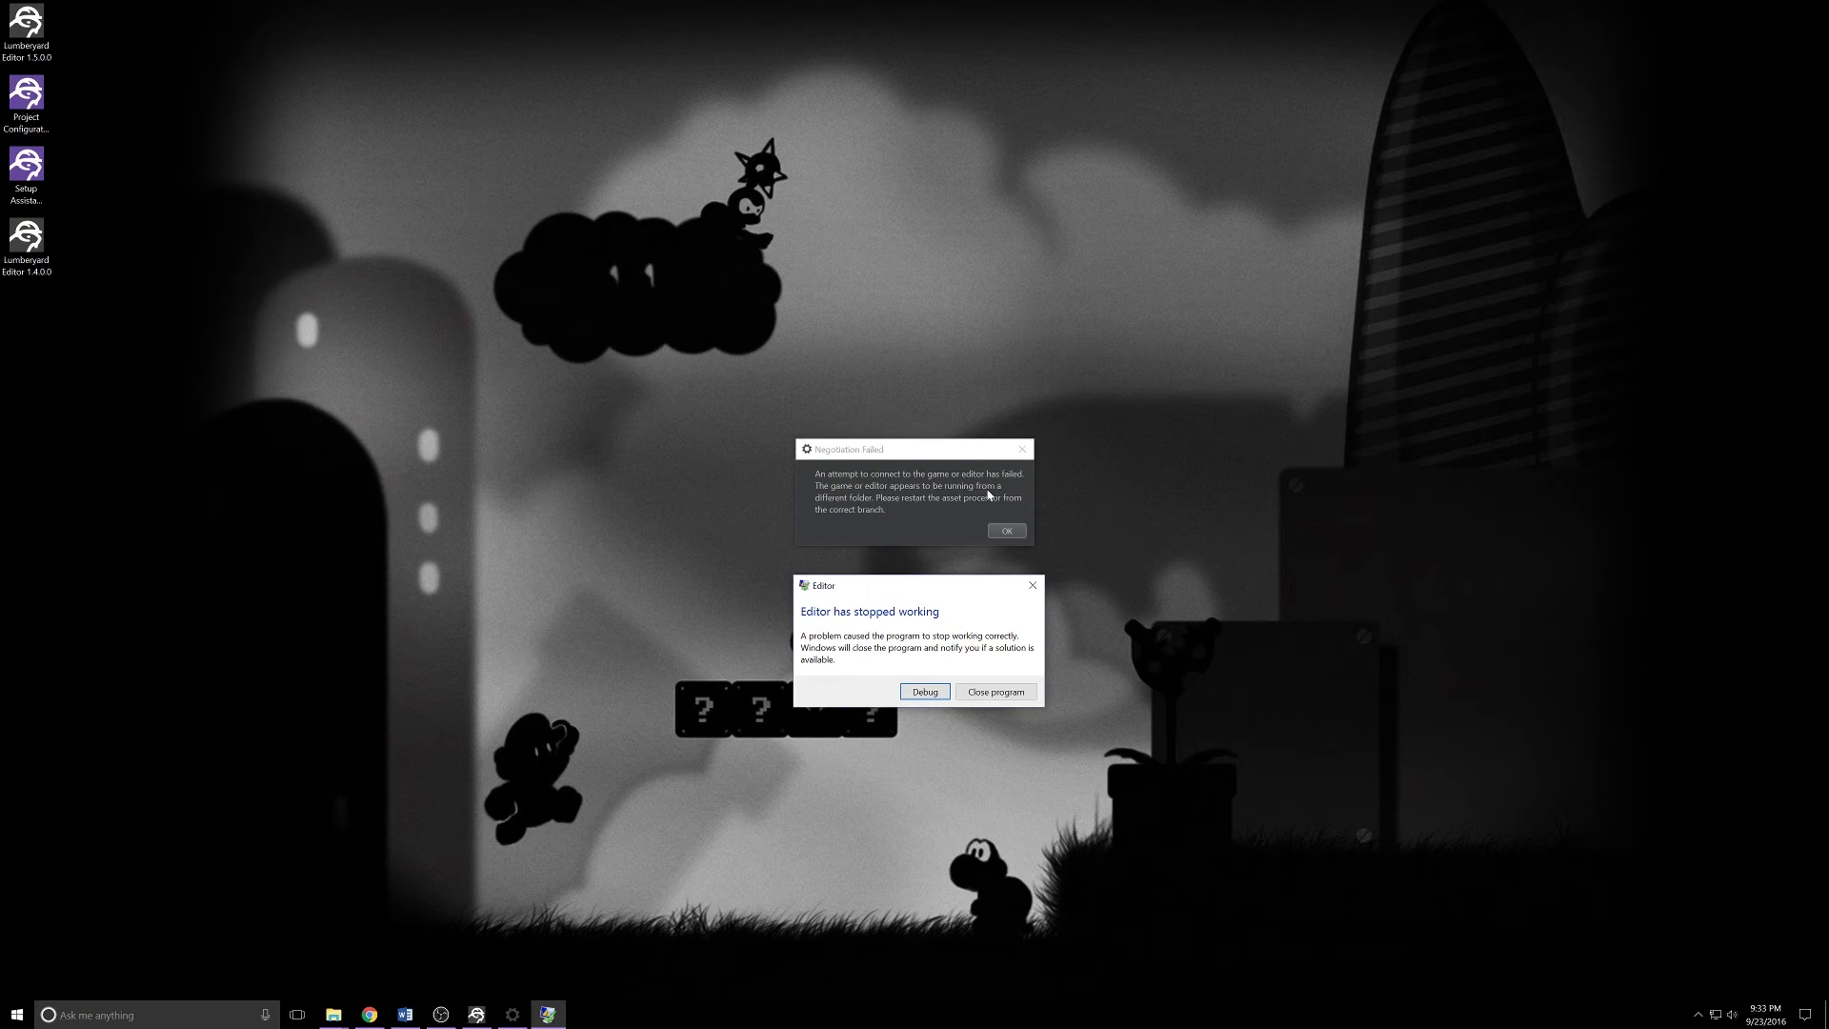
left_click(1005, 530)
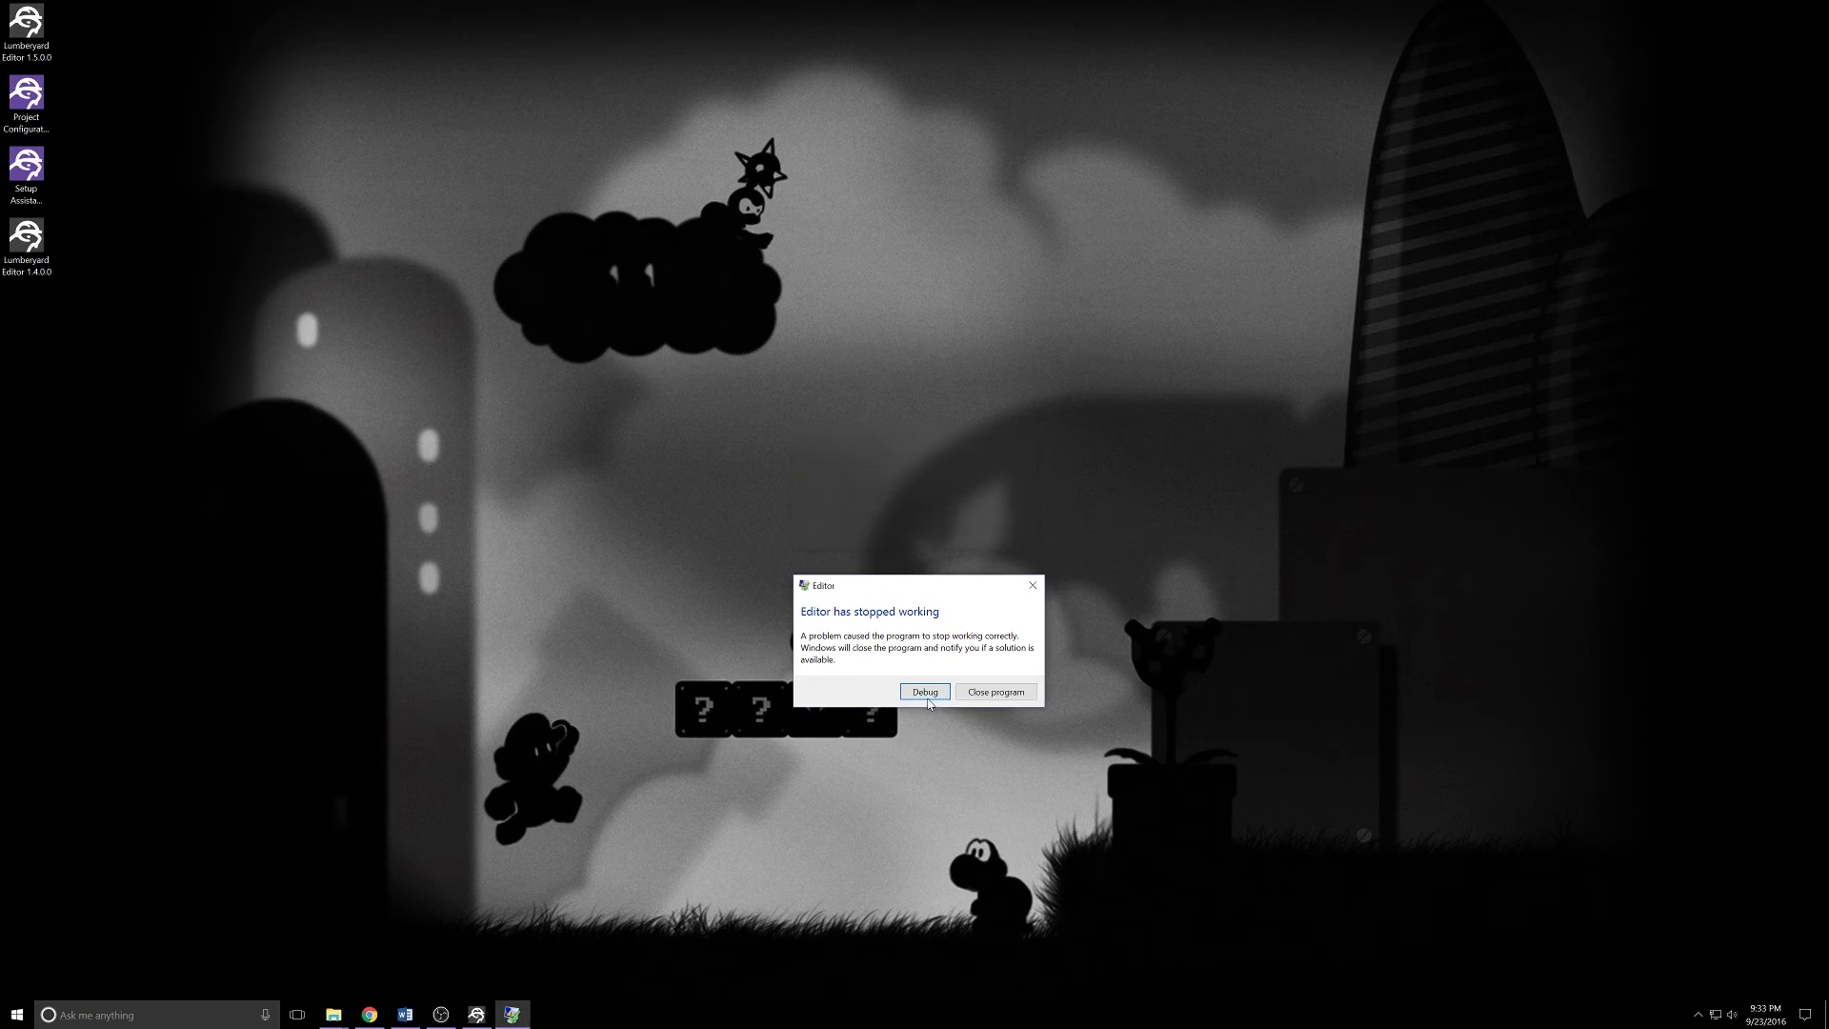
left_click(975, 693)
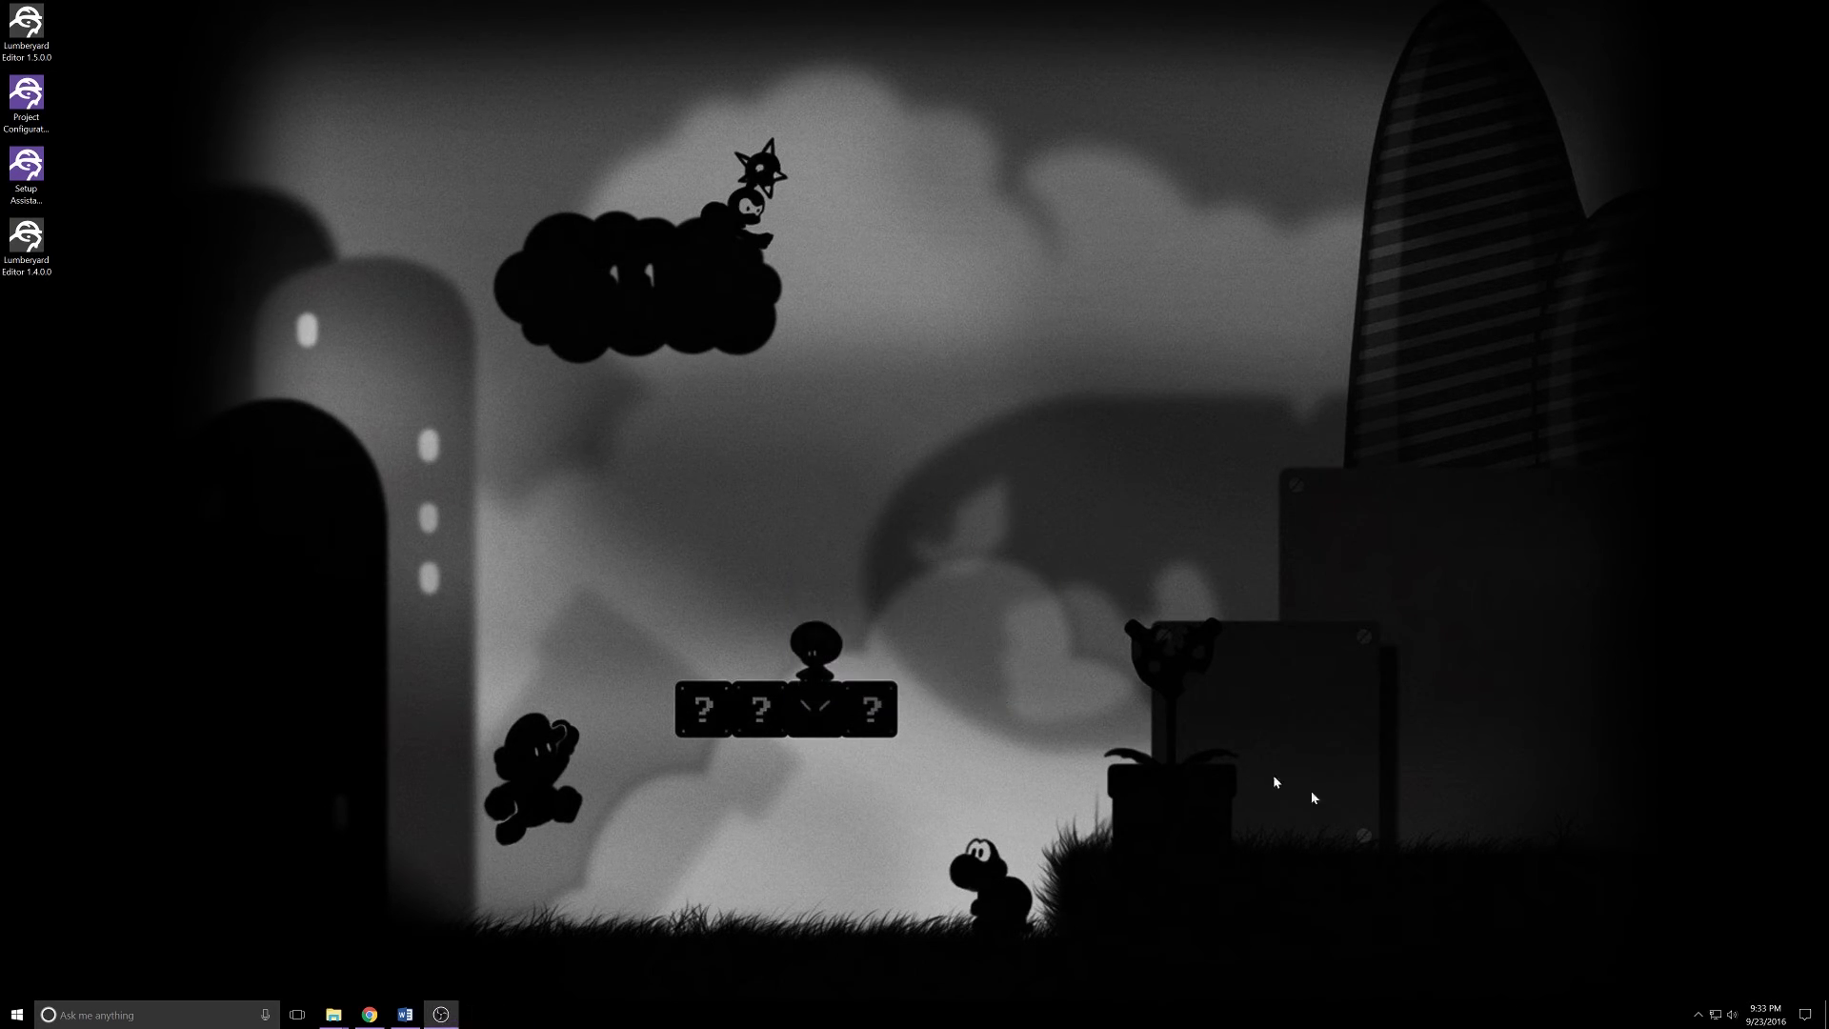
Step: Quit the Asset Processor from its tray icon and relaunch Lumberyard Editor 1.5.0.0
left_click(1698, 1014)
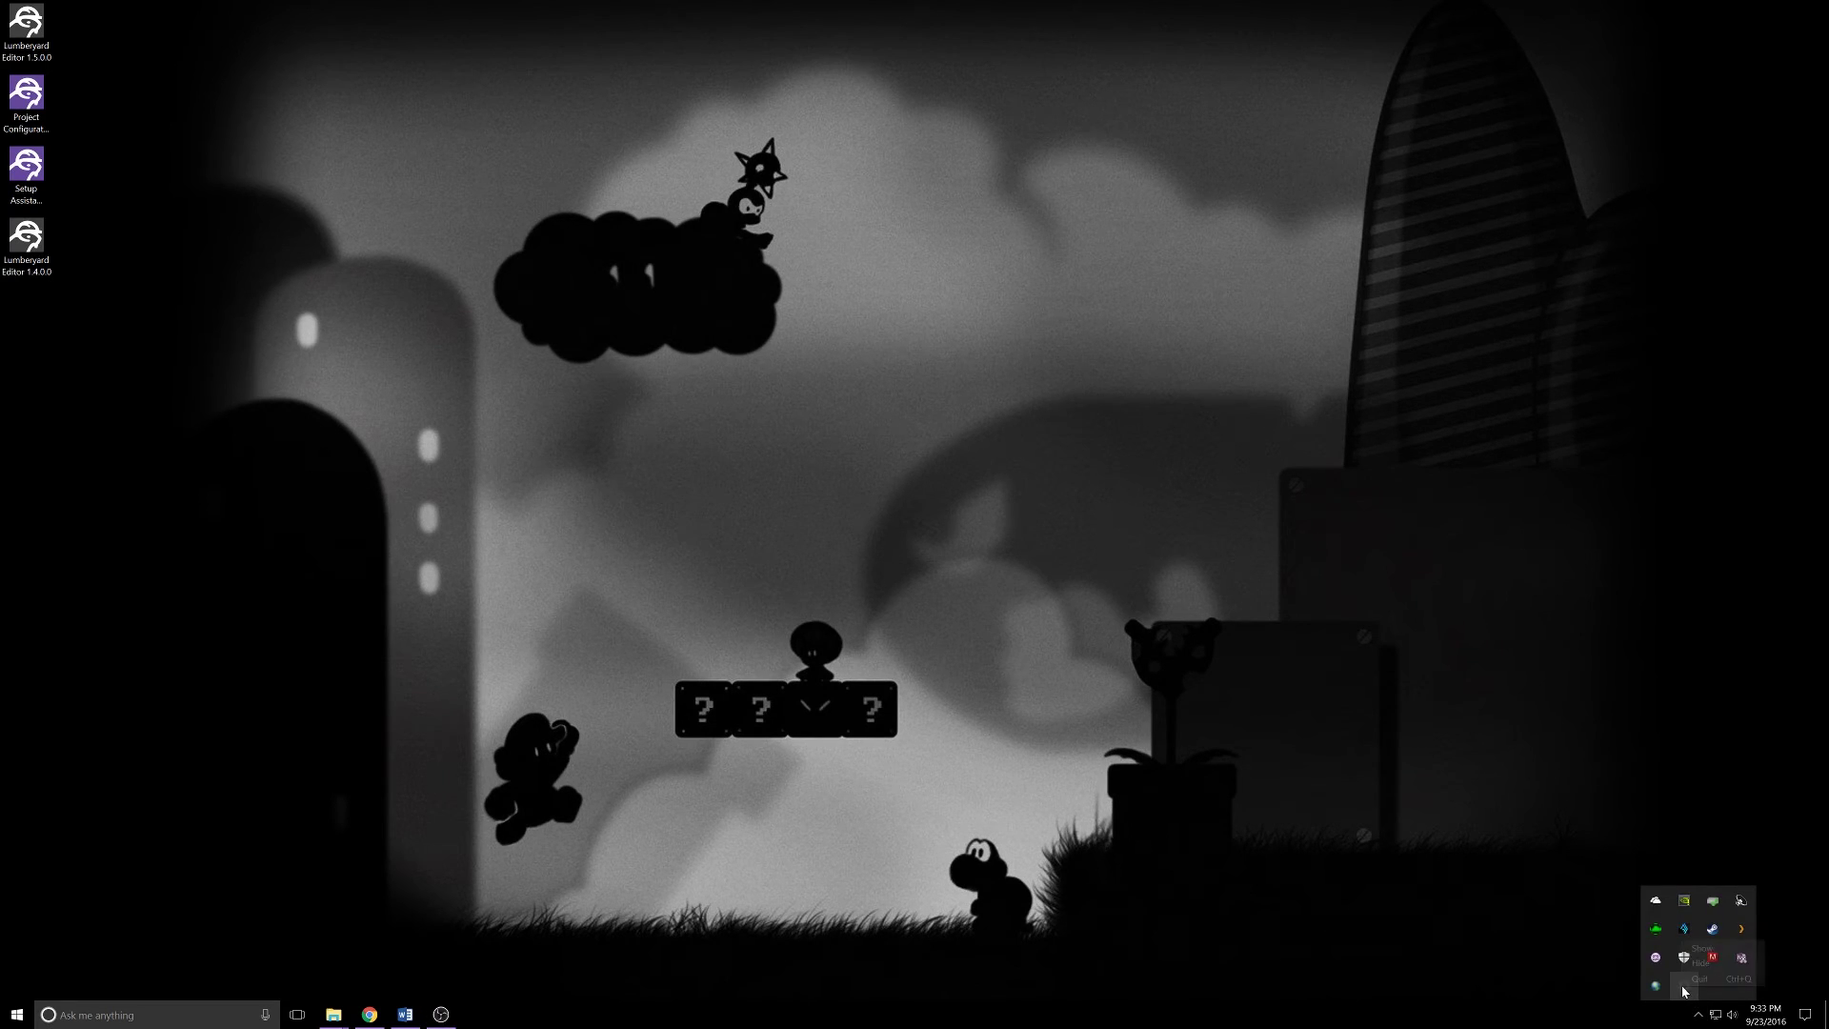
right_click(1686, 988)
left_click(1702, 951)
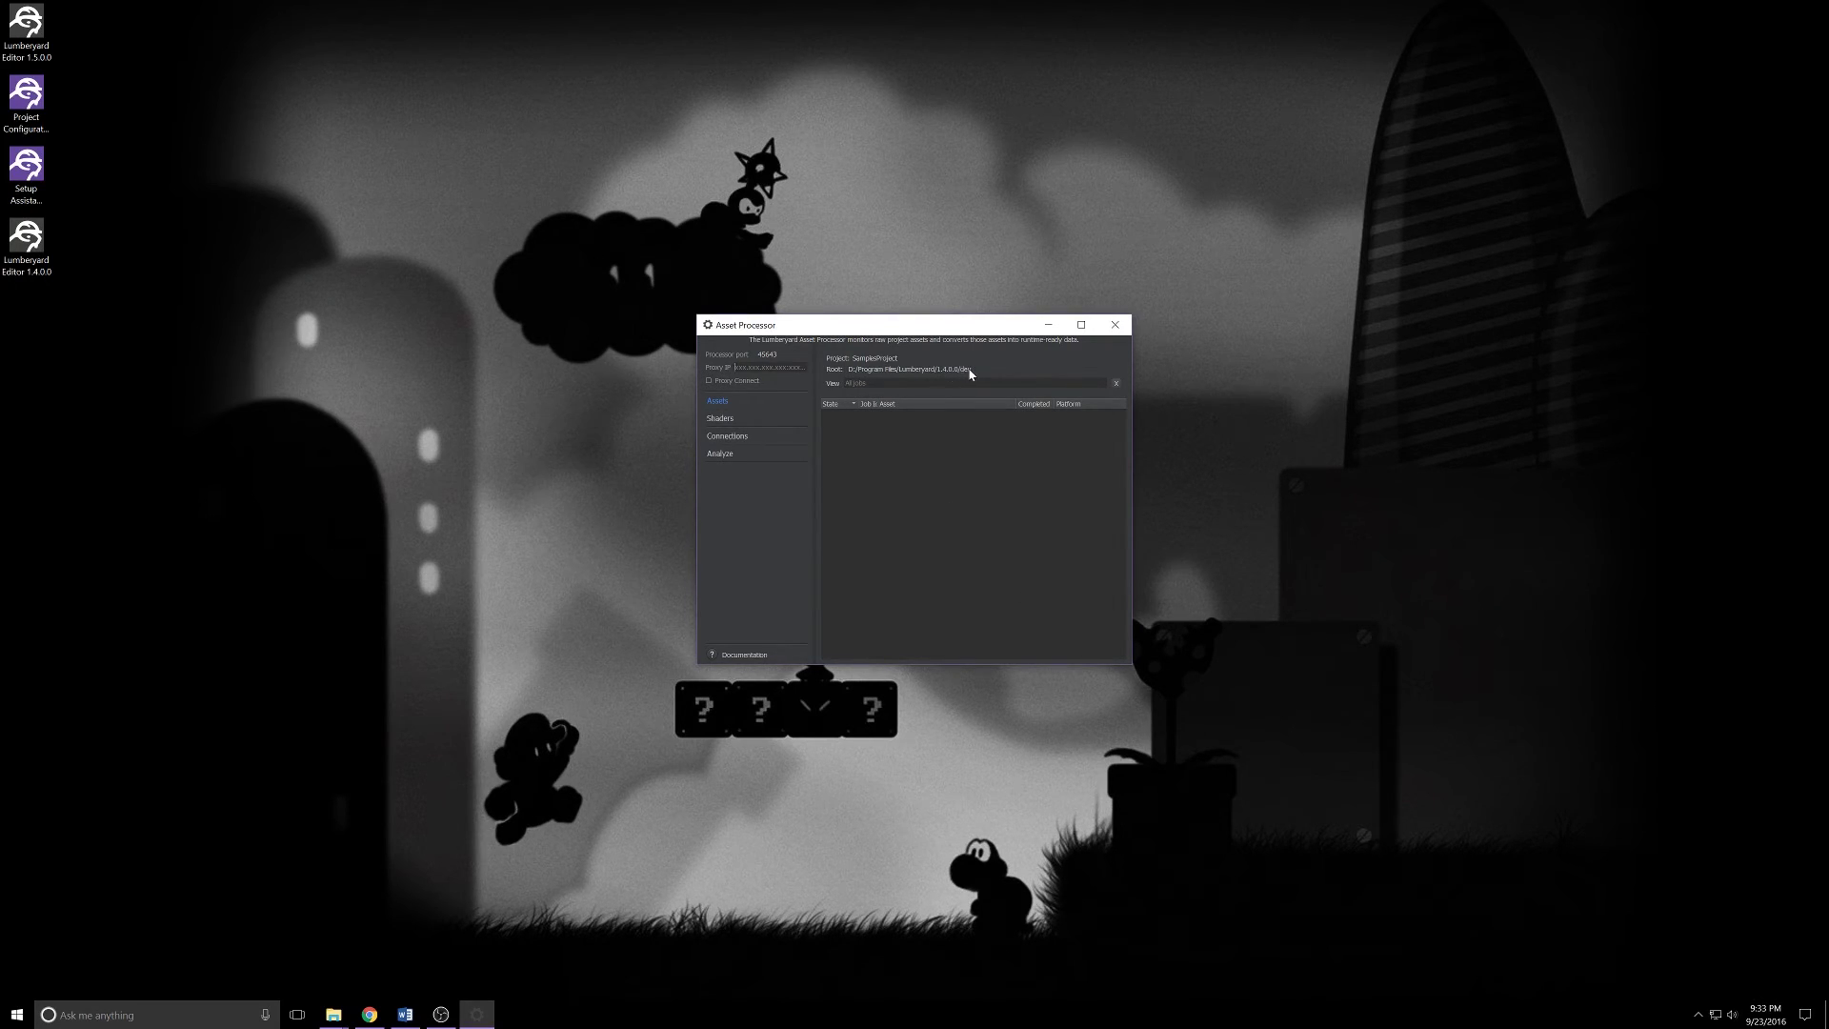
left_click(1114, 327)
left_click(1701, 1016)
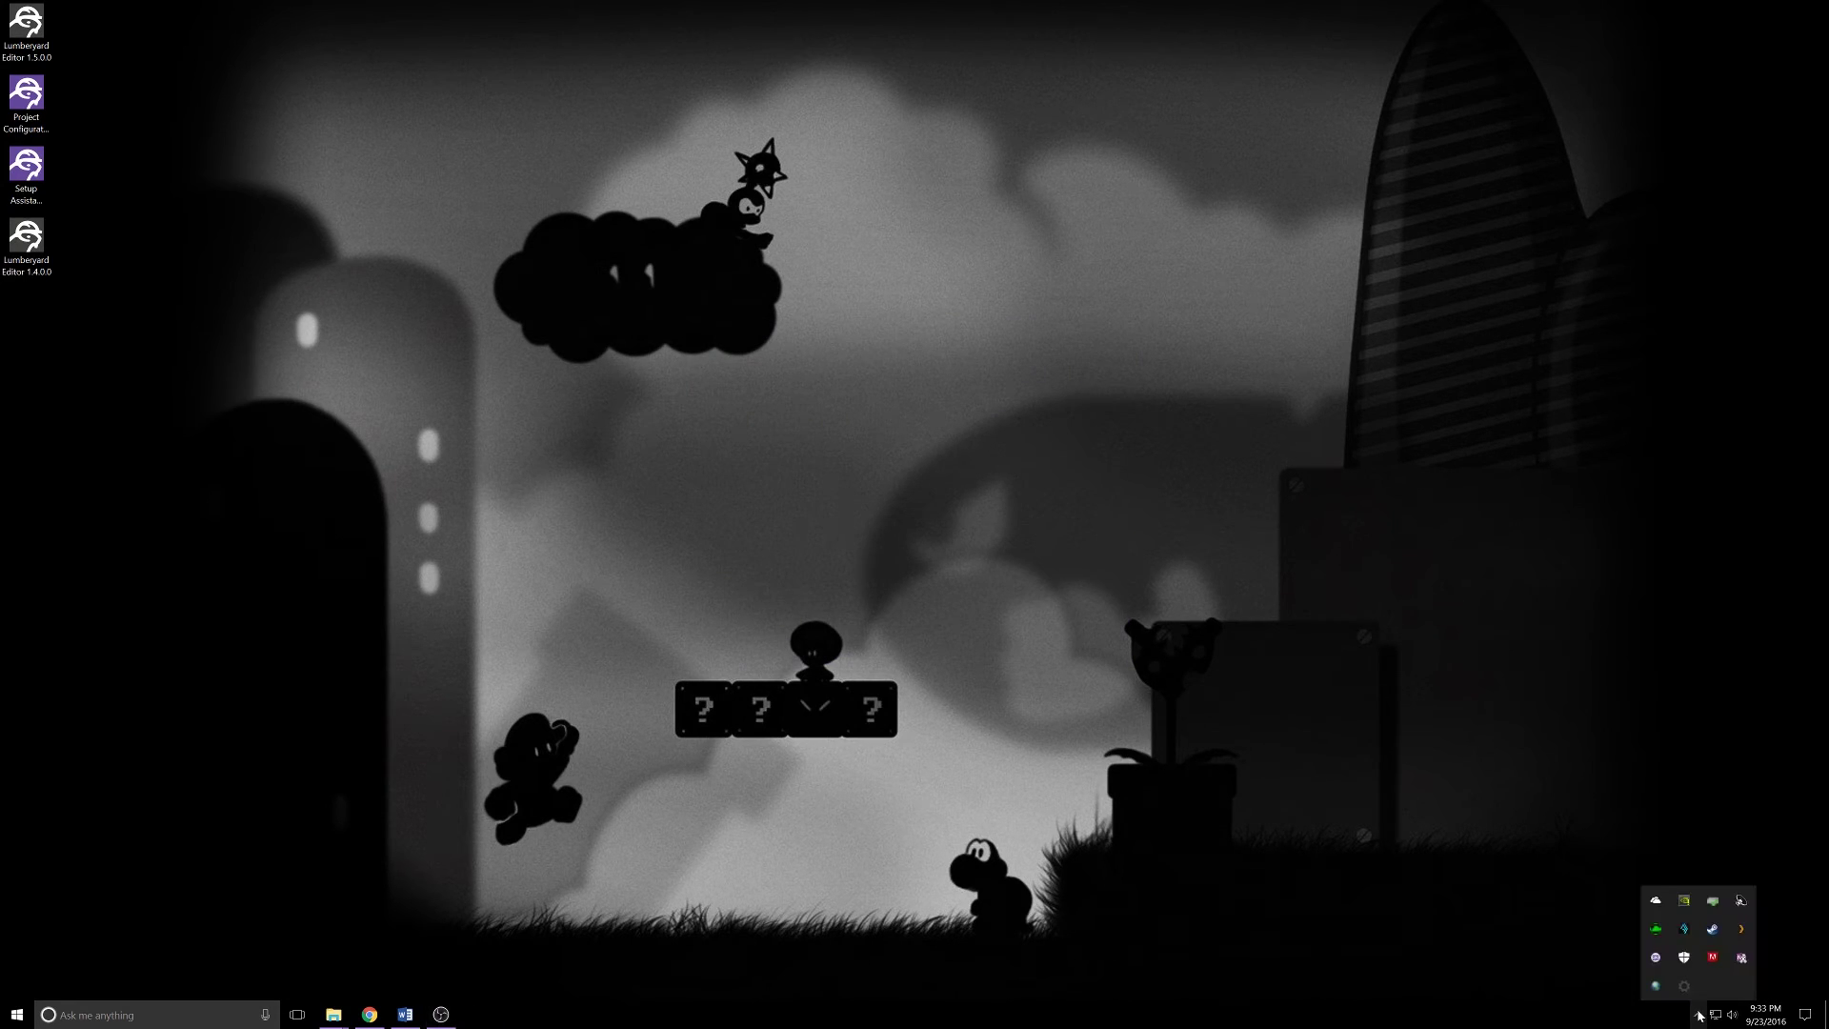
right_click(1685, 986)
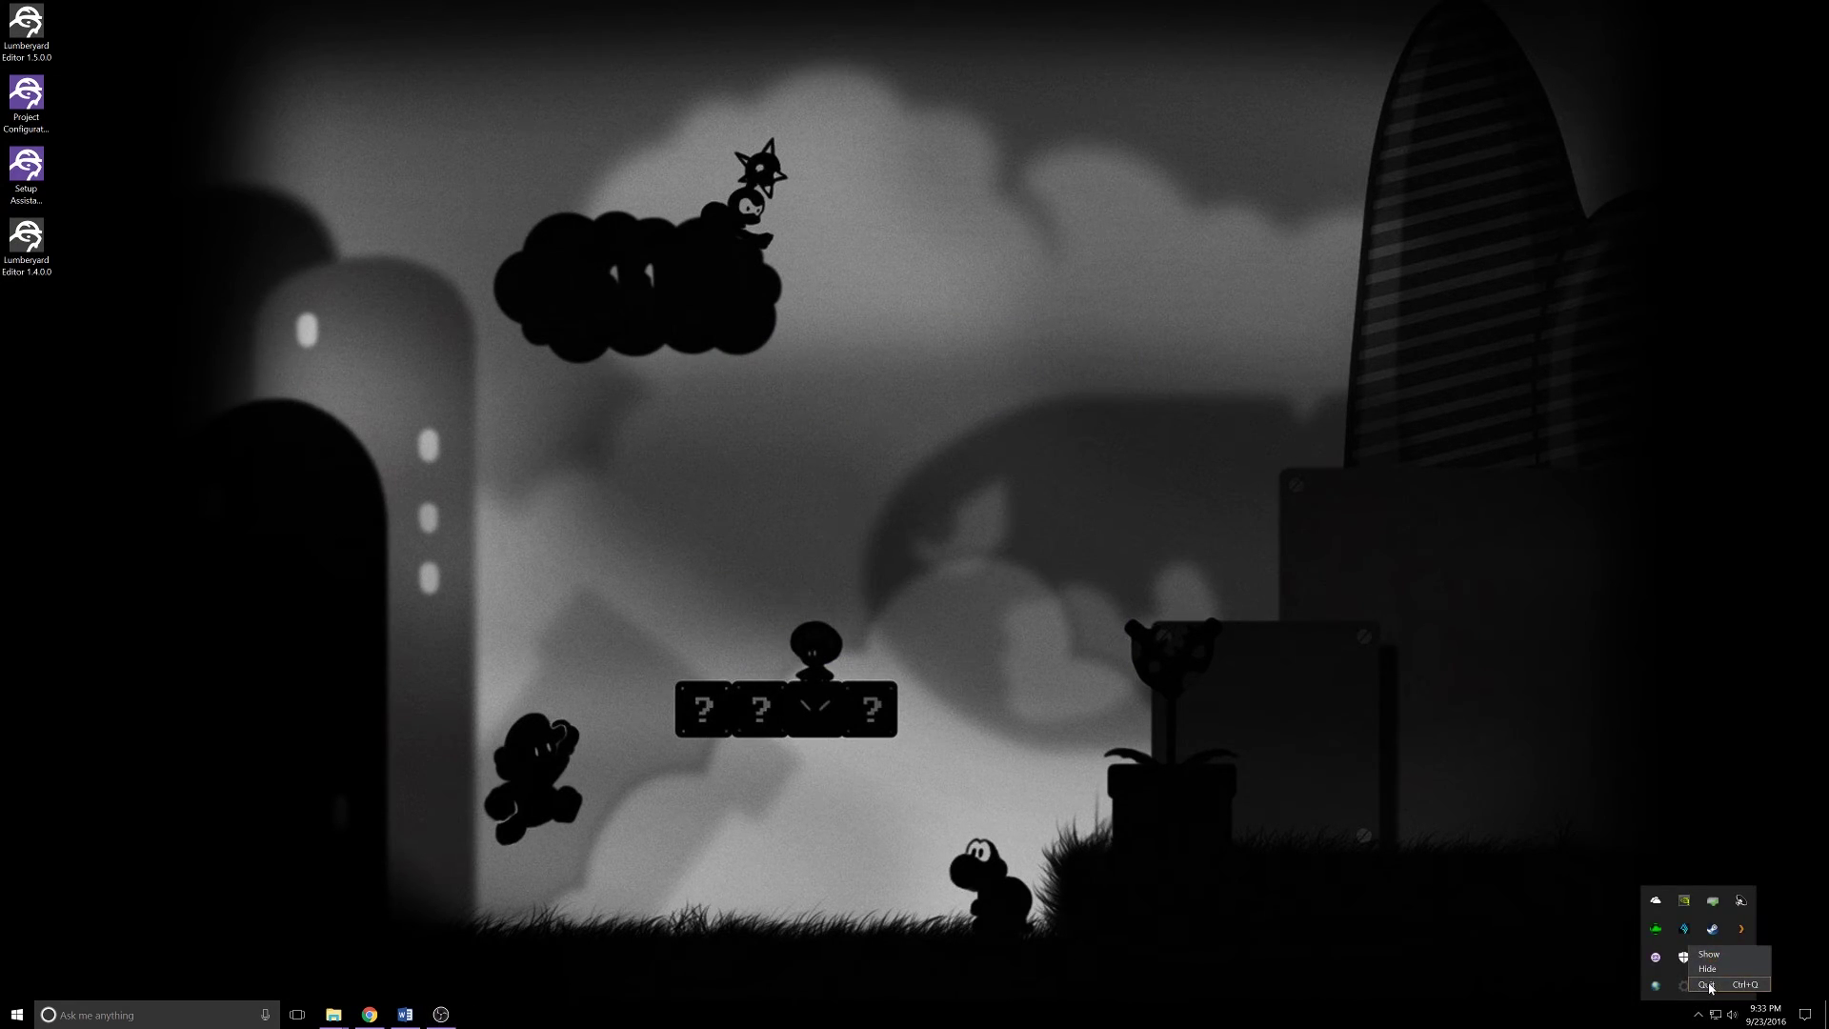
left_click(1707, 985)
left_click(694, 570)
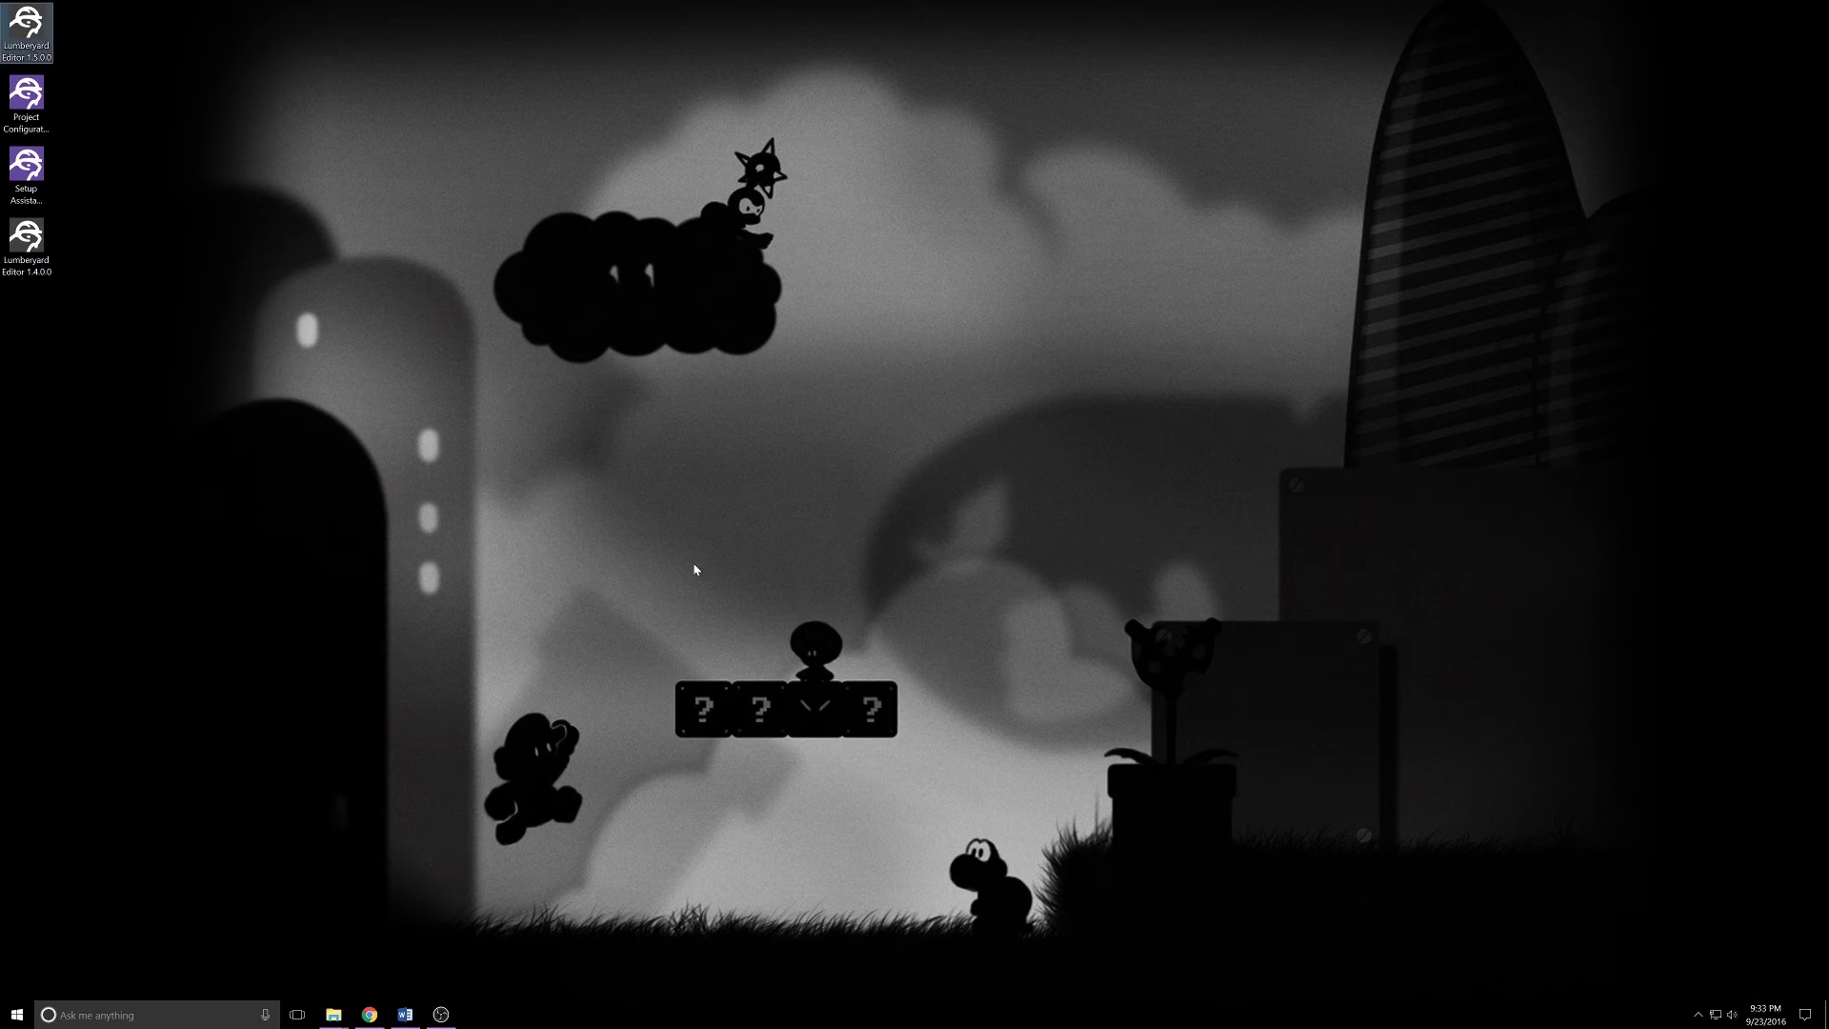
double_click(26, 26)
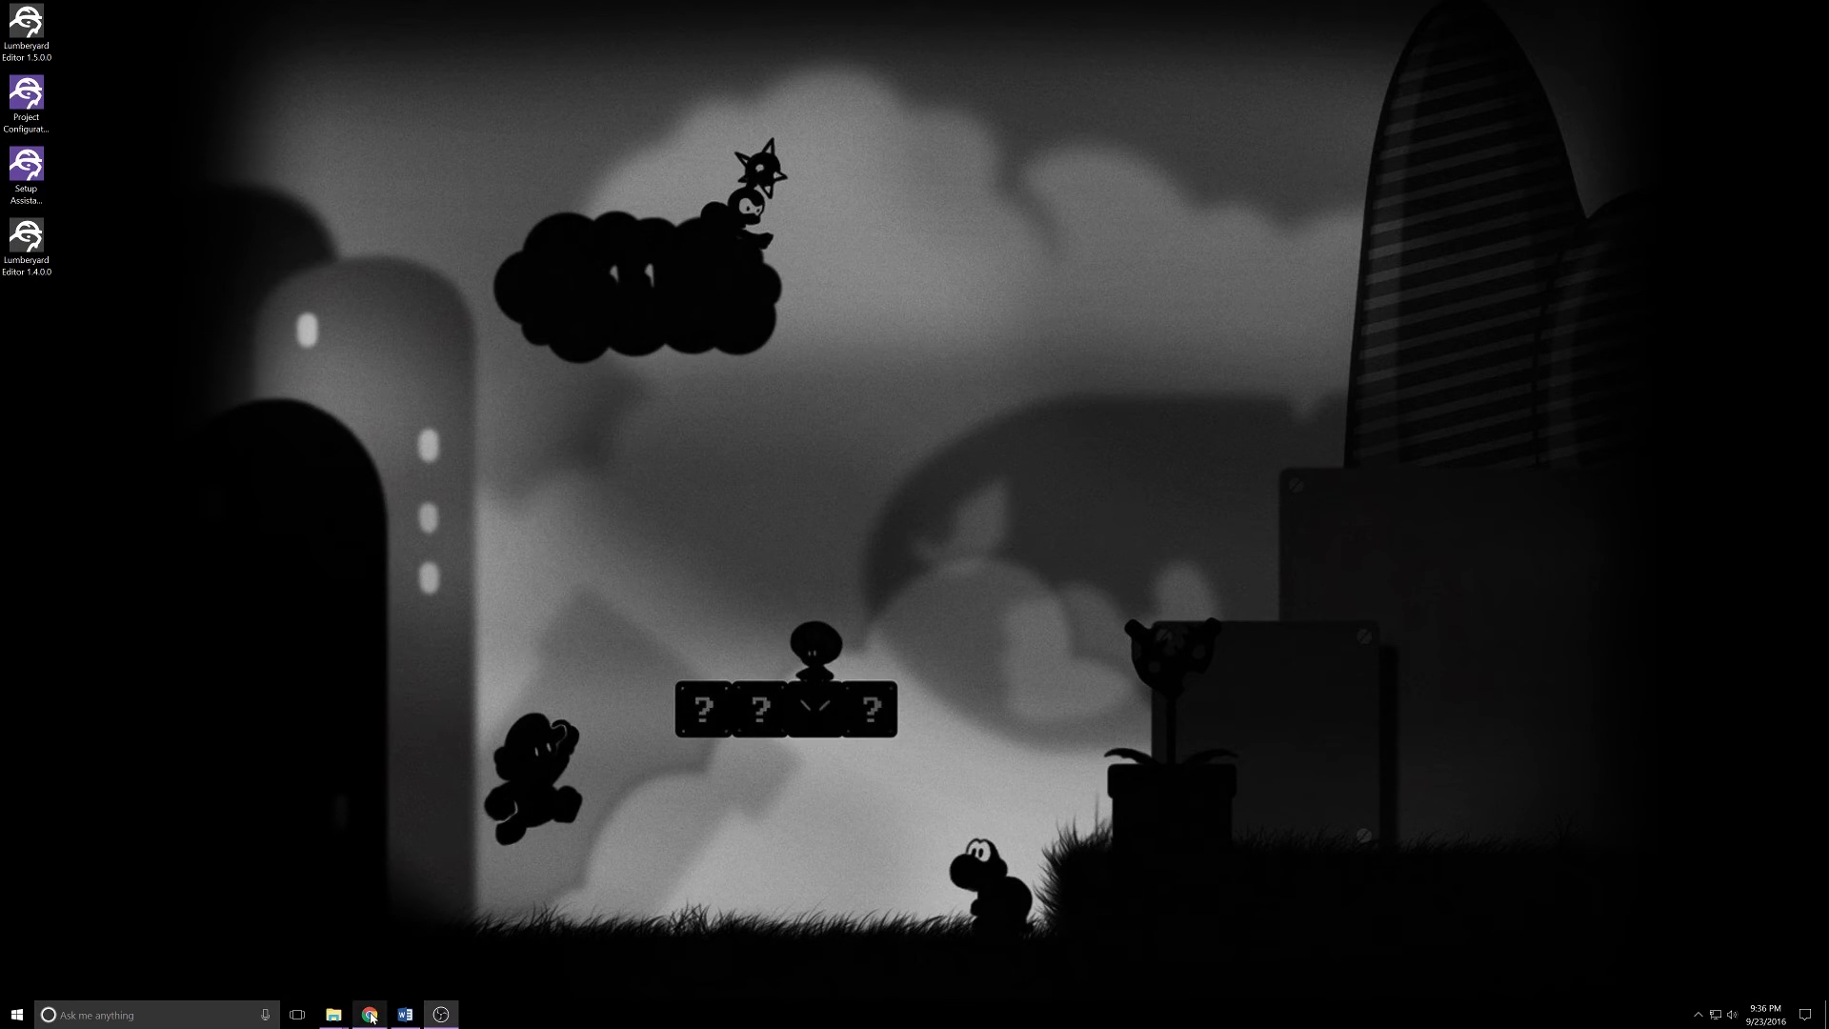
Step: Bring Chrome forward and scroll through the Lumberyard Beta 1.5 announcement on the GameDev Blog
mouse_move(371, 1017)
left_click(380, 960)
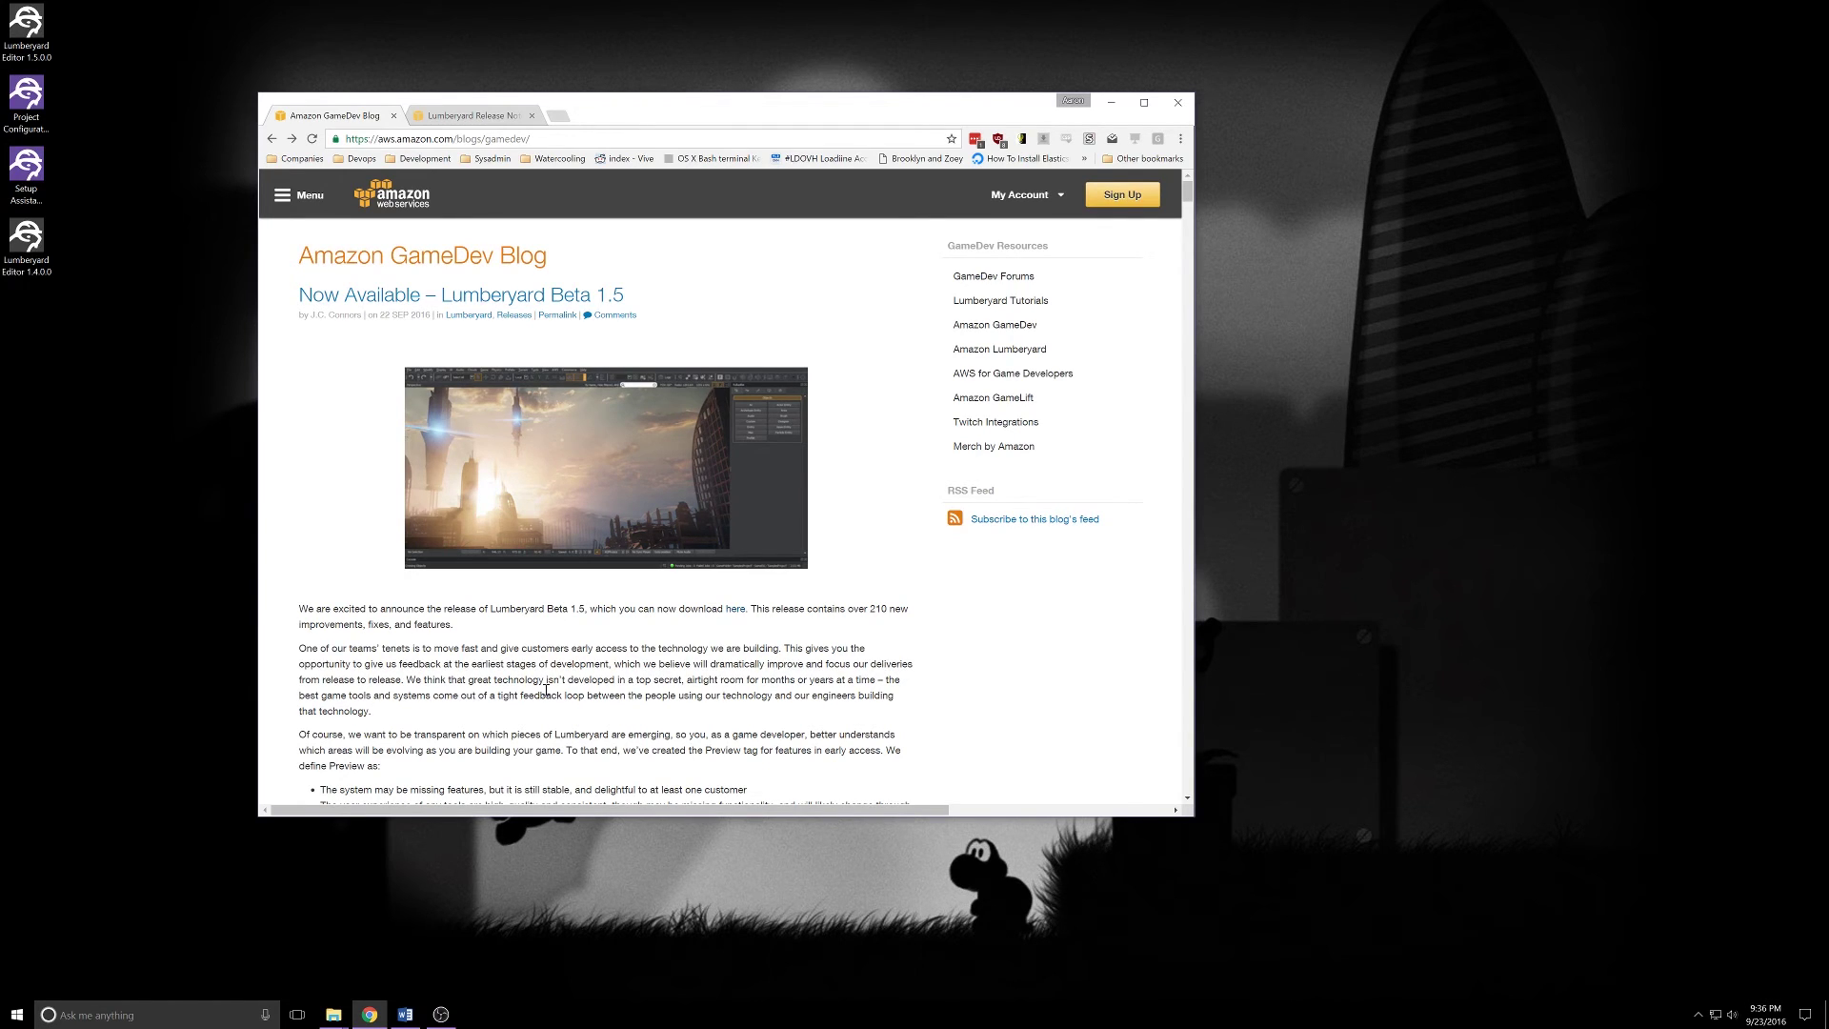
scroll(841, 617, "down", 1)
scroll(841, 617, "down", 2)
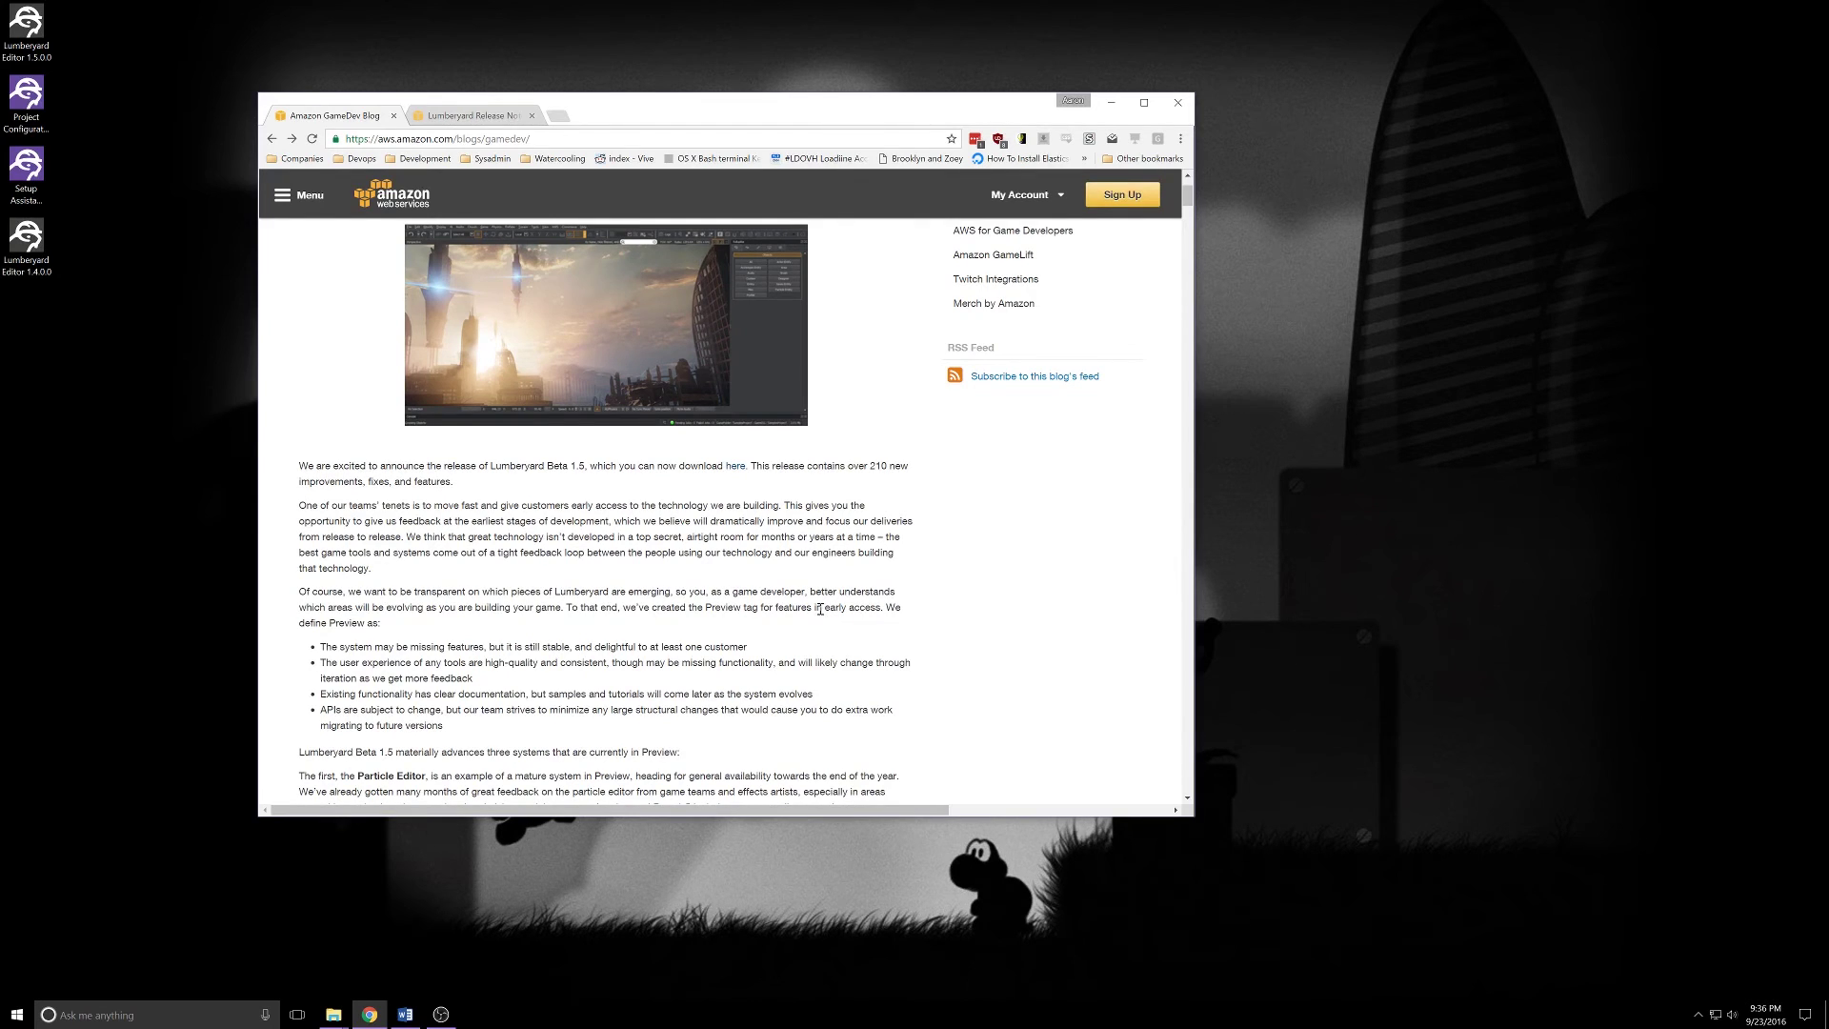
scroll(371, 478, "up", 3)
scroll(410, 609, "down", 5)
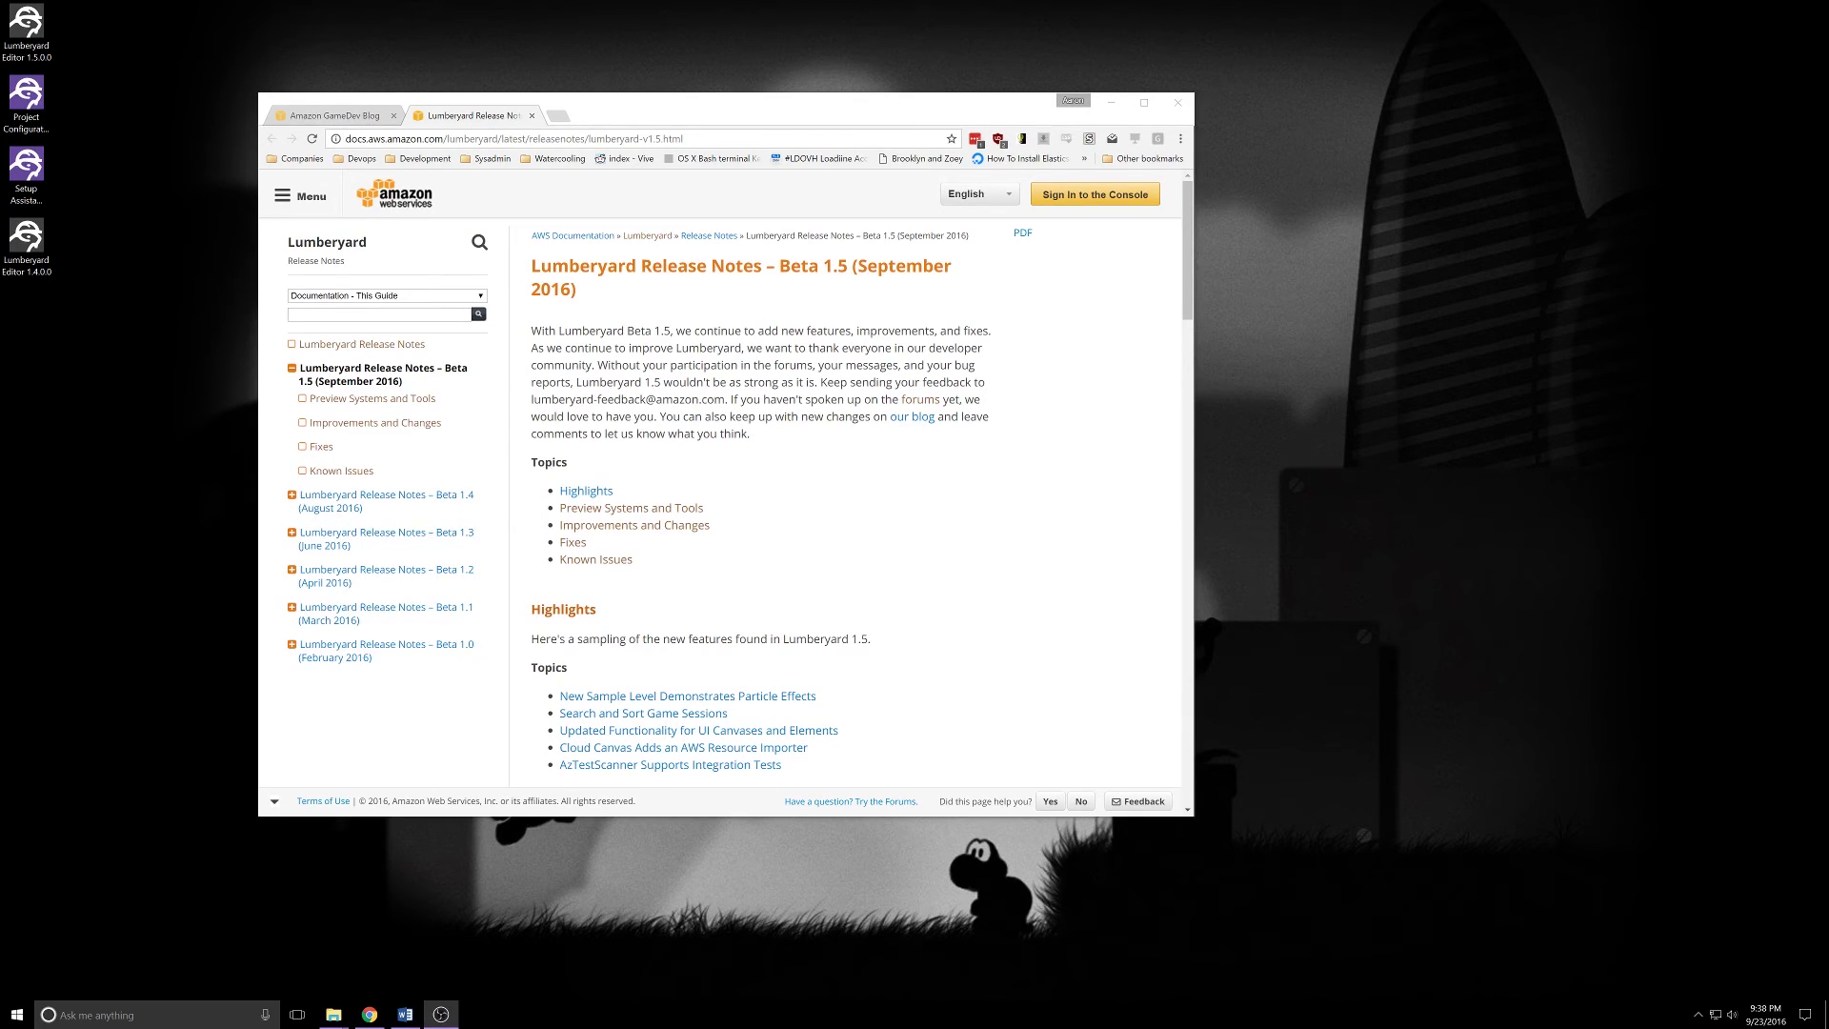
Step: Go to Improvements and Changes, then Fixes in the release-notes sidebar, and scroll down
left_click(368, 424)
left_click(322, 447)
scroll(724, 519, "down", 15)
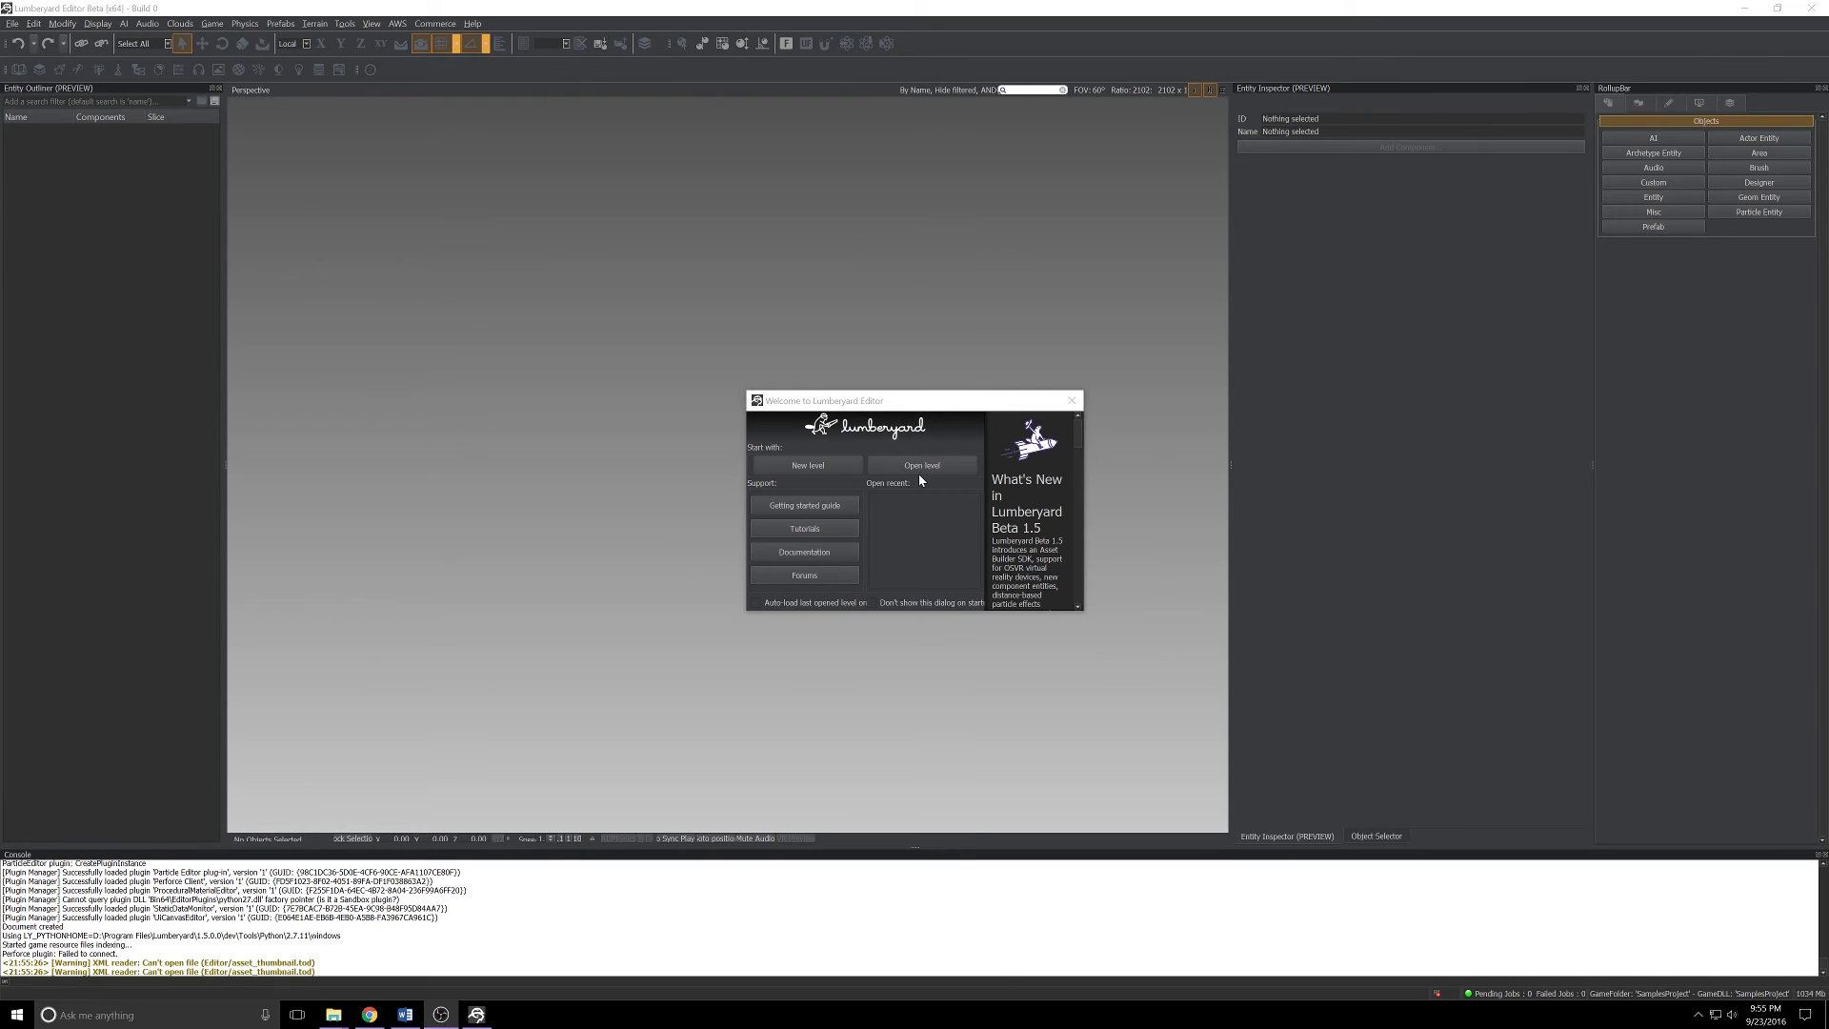
Step: Open the Samples/Particles_Sample level from the Welcome dialog's level browser
left_click(919, 461)
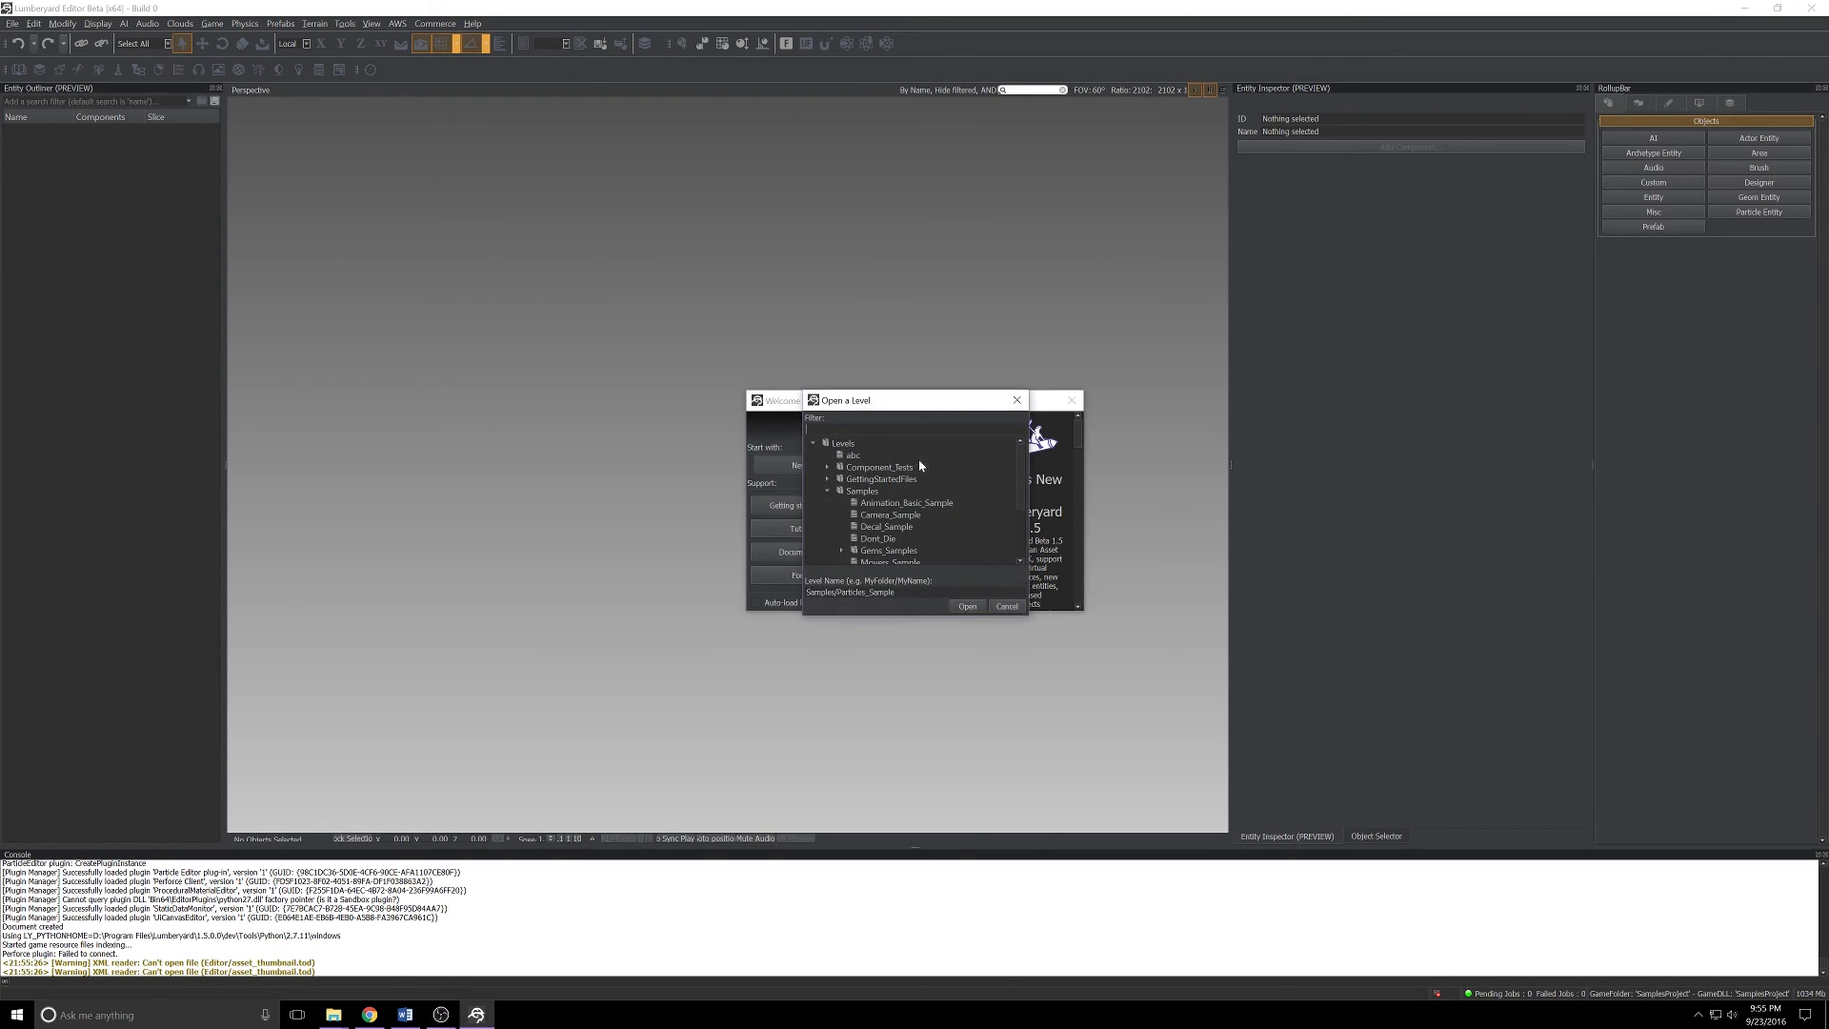
scroll(924, 510, "down", 1)
scroll(931, 517, "down", 1)
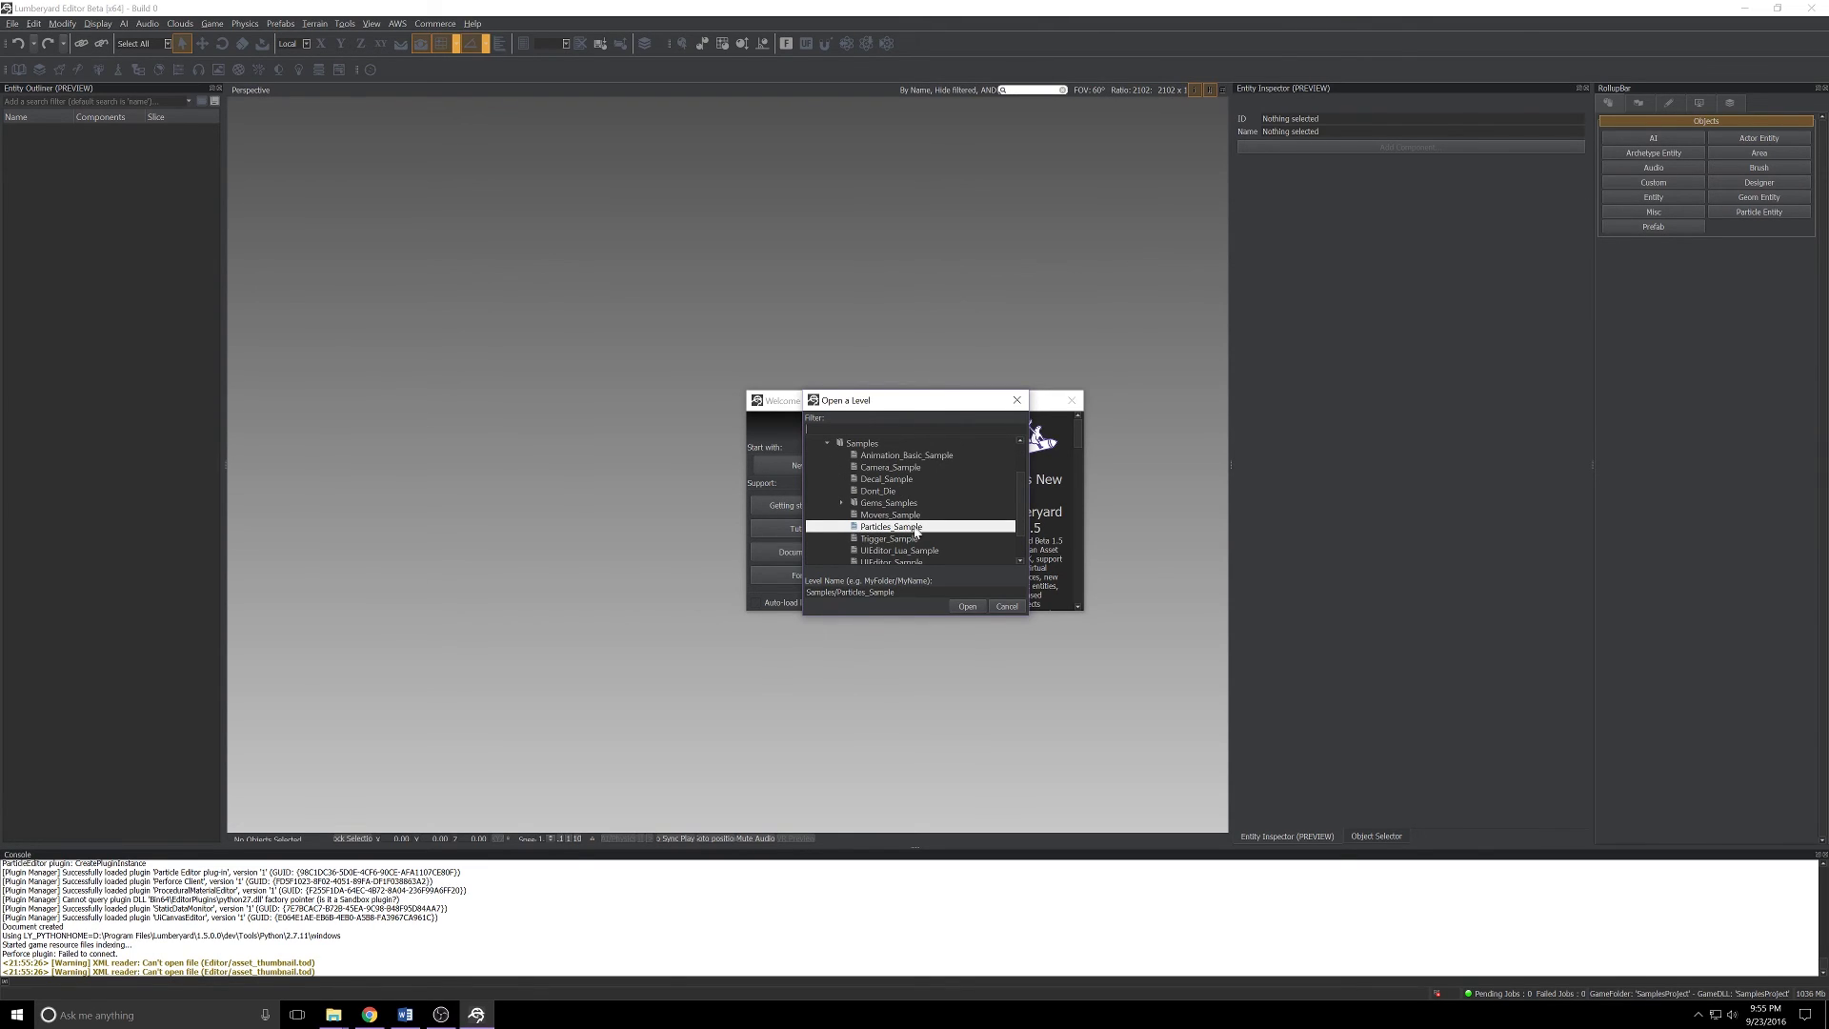
left_click(966, 607)
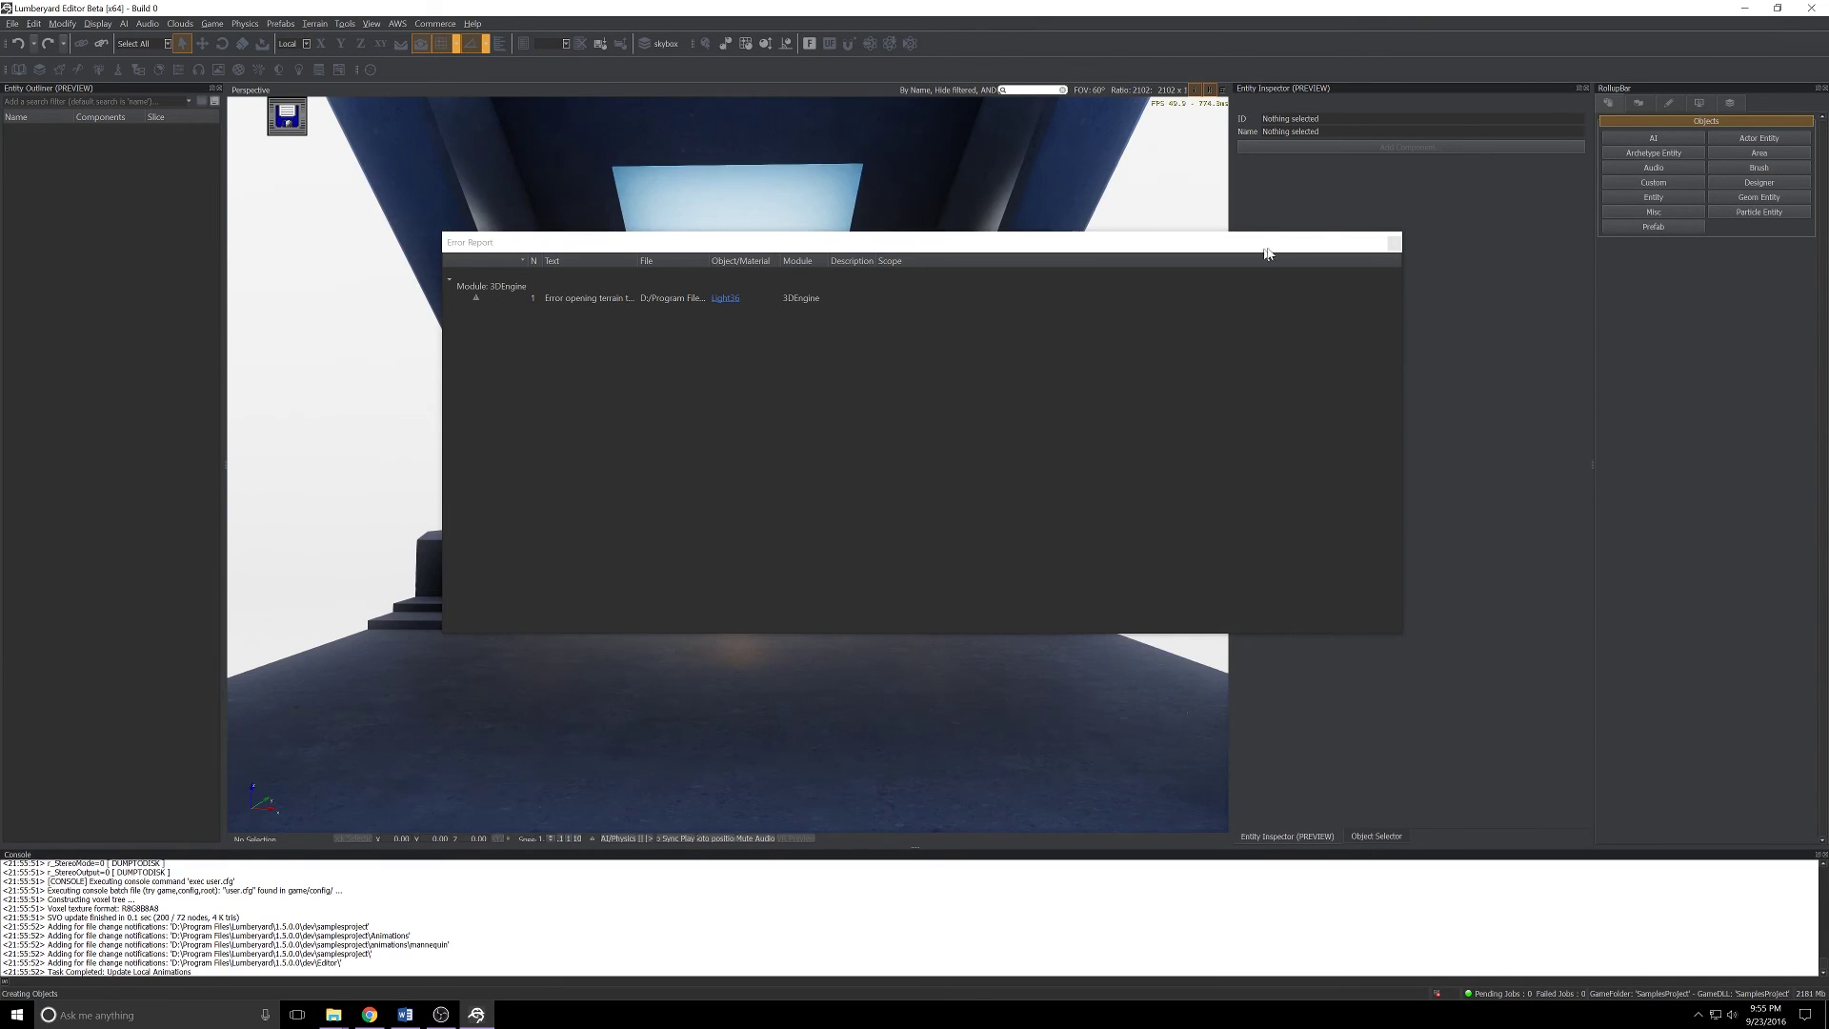
Step: Dismiss the terrain Error Report and move the camera to view the fire and lightning effects
left_click(1394, 243)
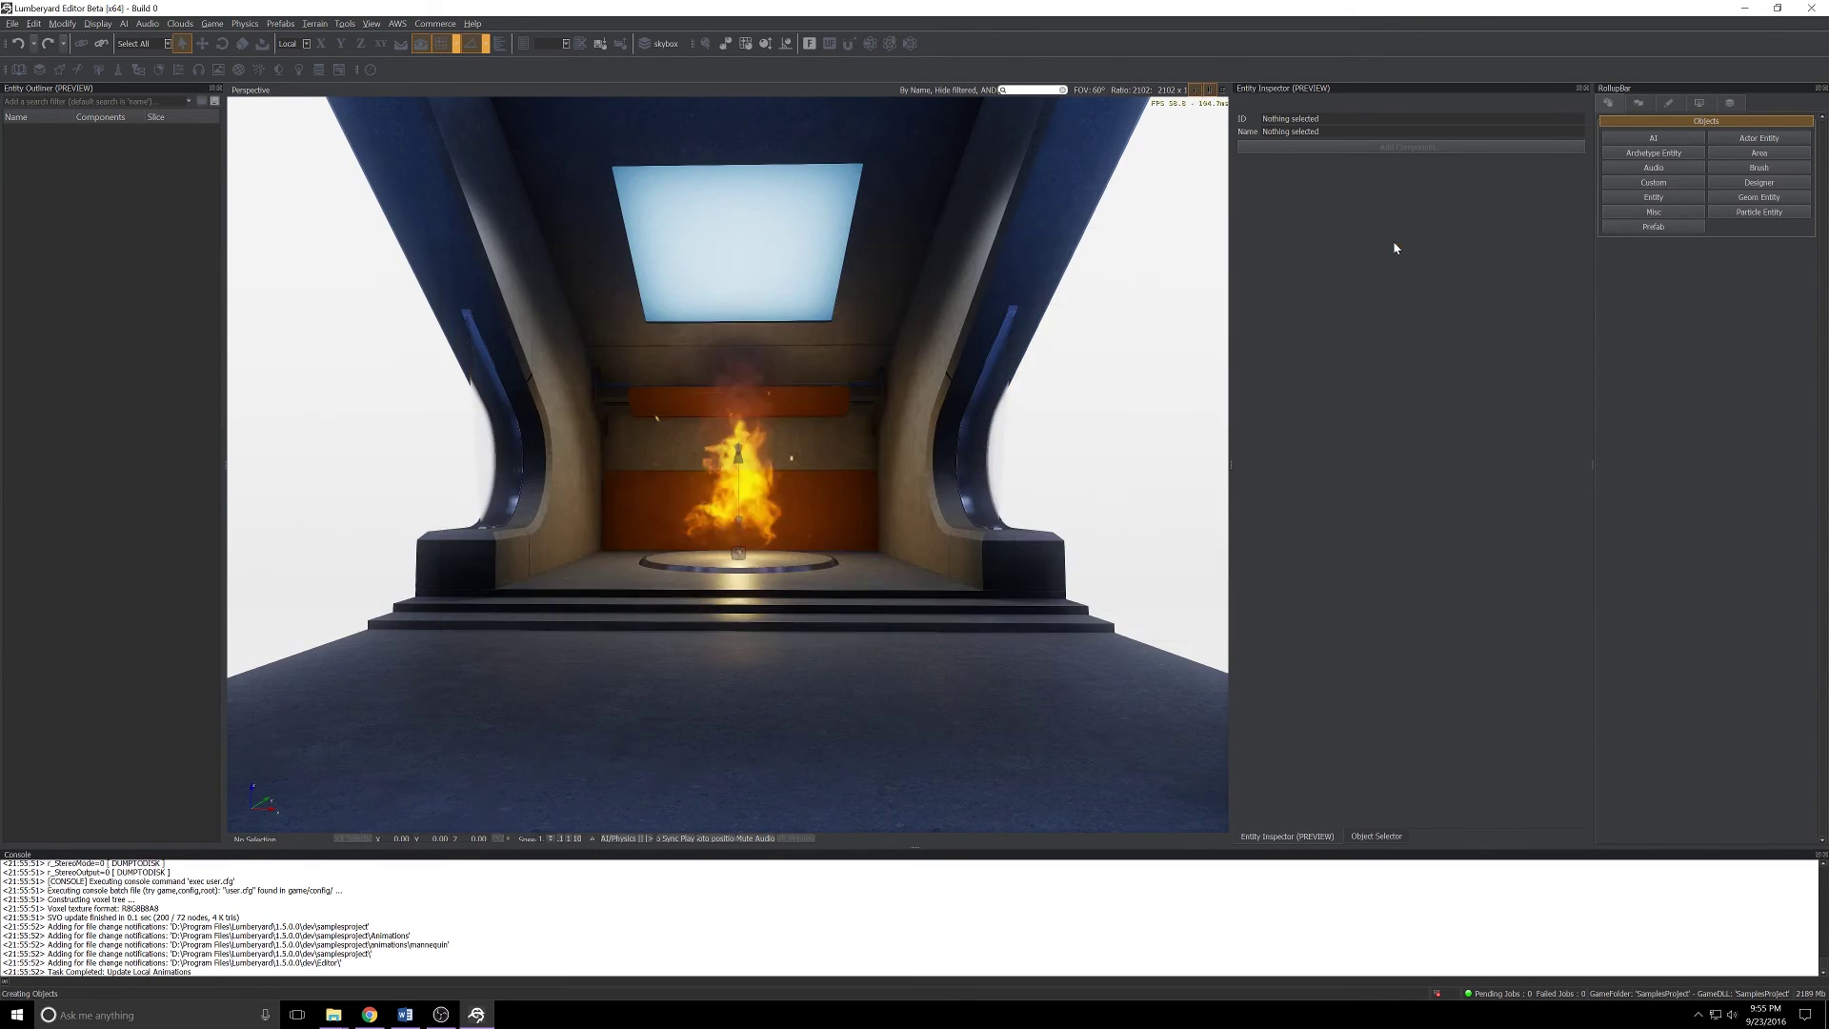
mouse_move(847, 495)
right_mouse_down()
mouse_move(846, 472)
mouse_move(724, 476)
mouse_move(843, 472)
mouse_move(845, 433)
mouse_move(844, 472)
right_mouse_up()
scroll(726, 464, "up", 5)
scroll(727, 464, "down", 4)
scroll(727, 464, "up", 2)
scroll(727, 464, "up", 5)
scroll(727, 464, "down", 8)
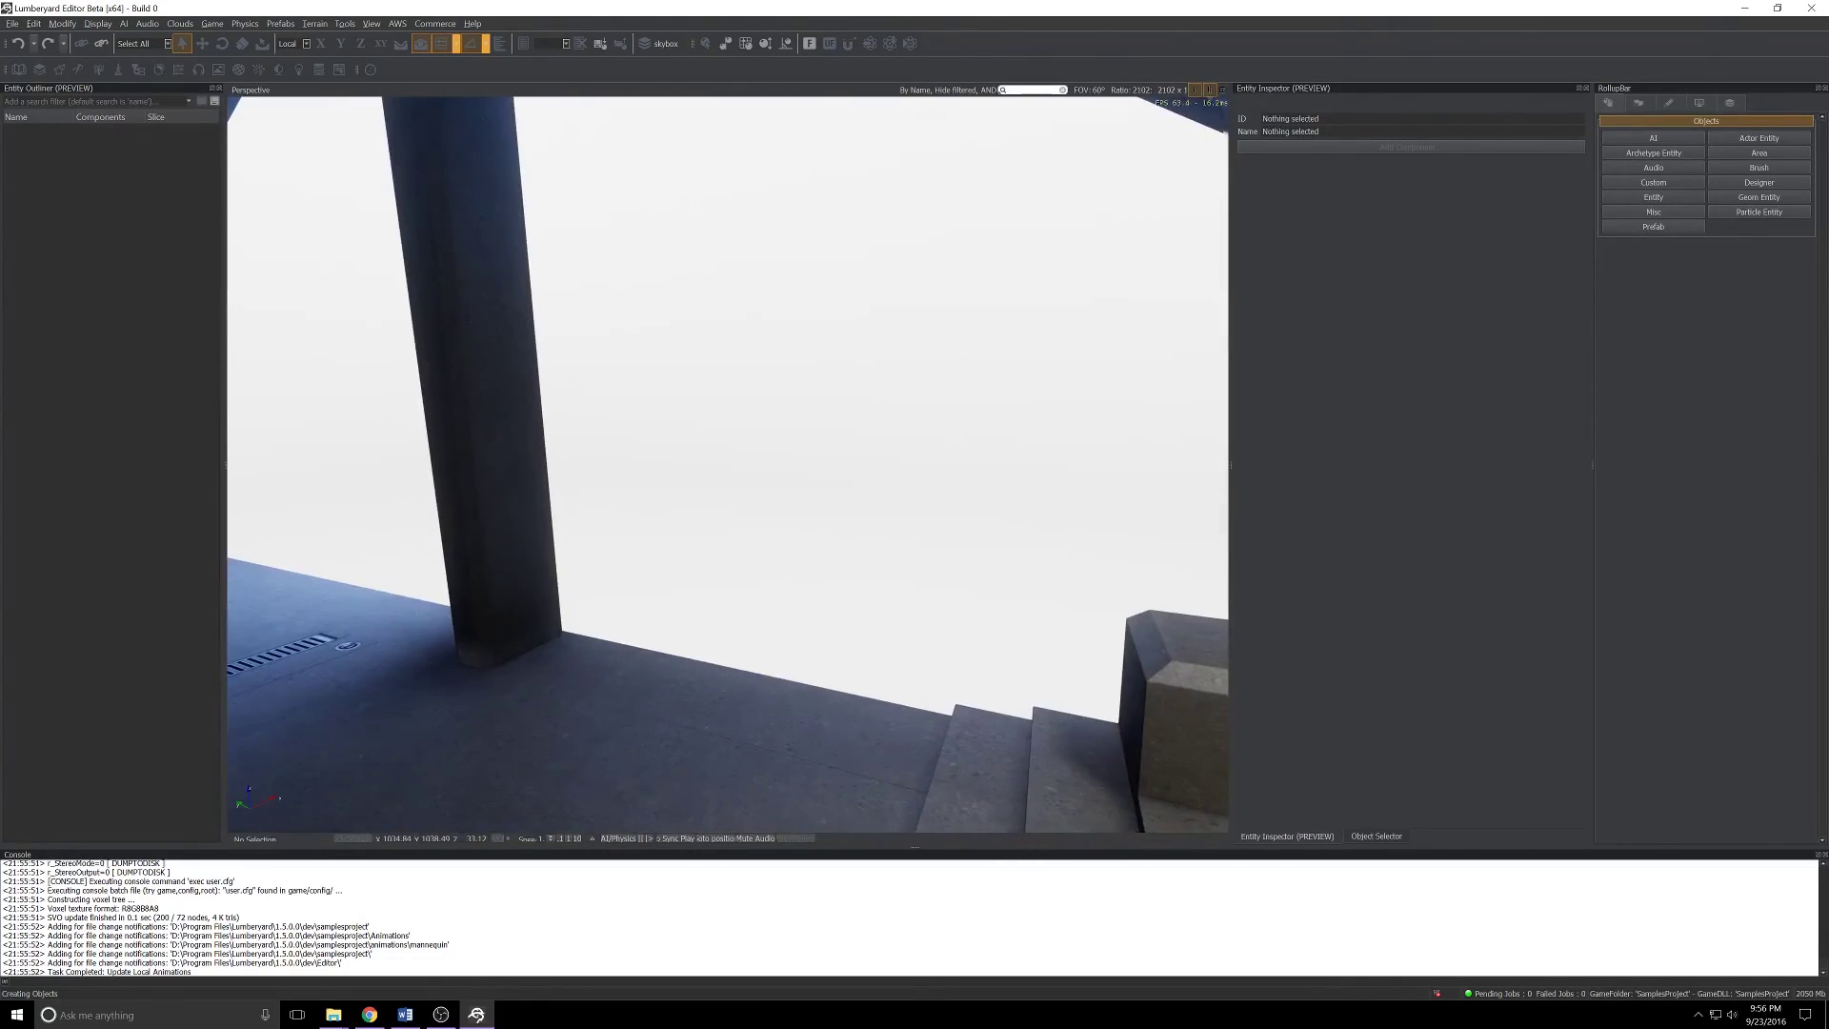
scroll(802, 518, "up", 8)
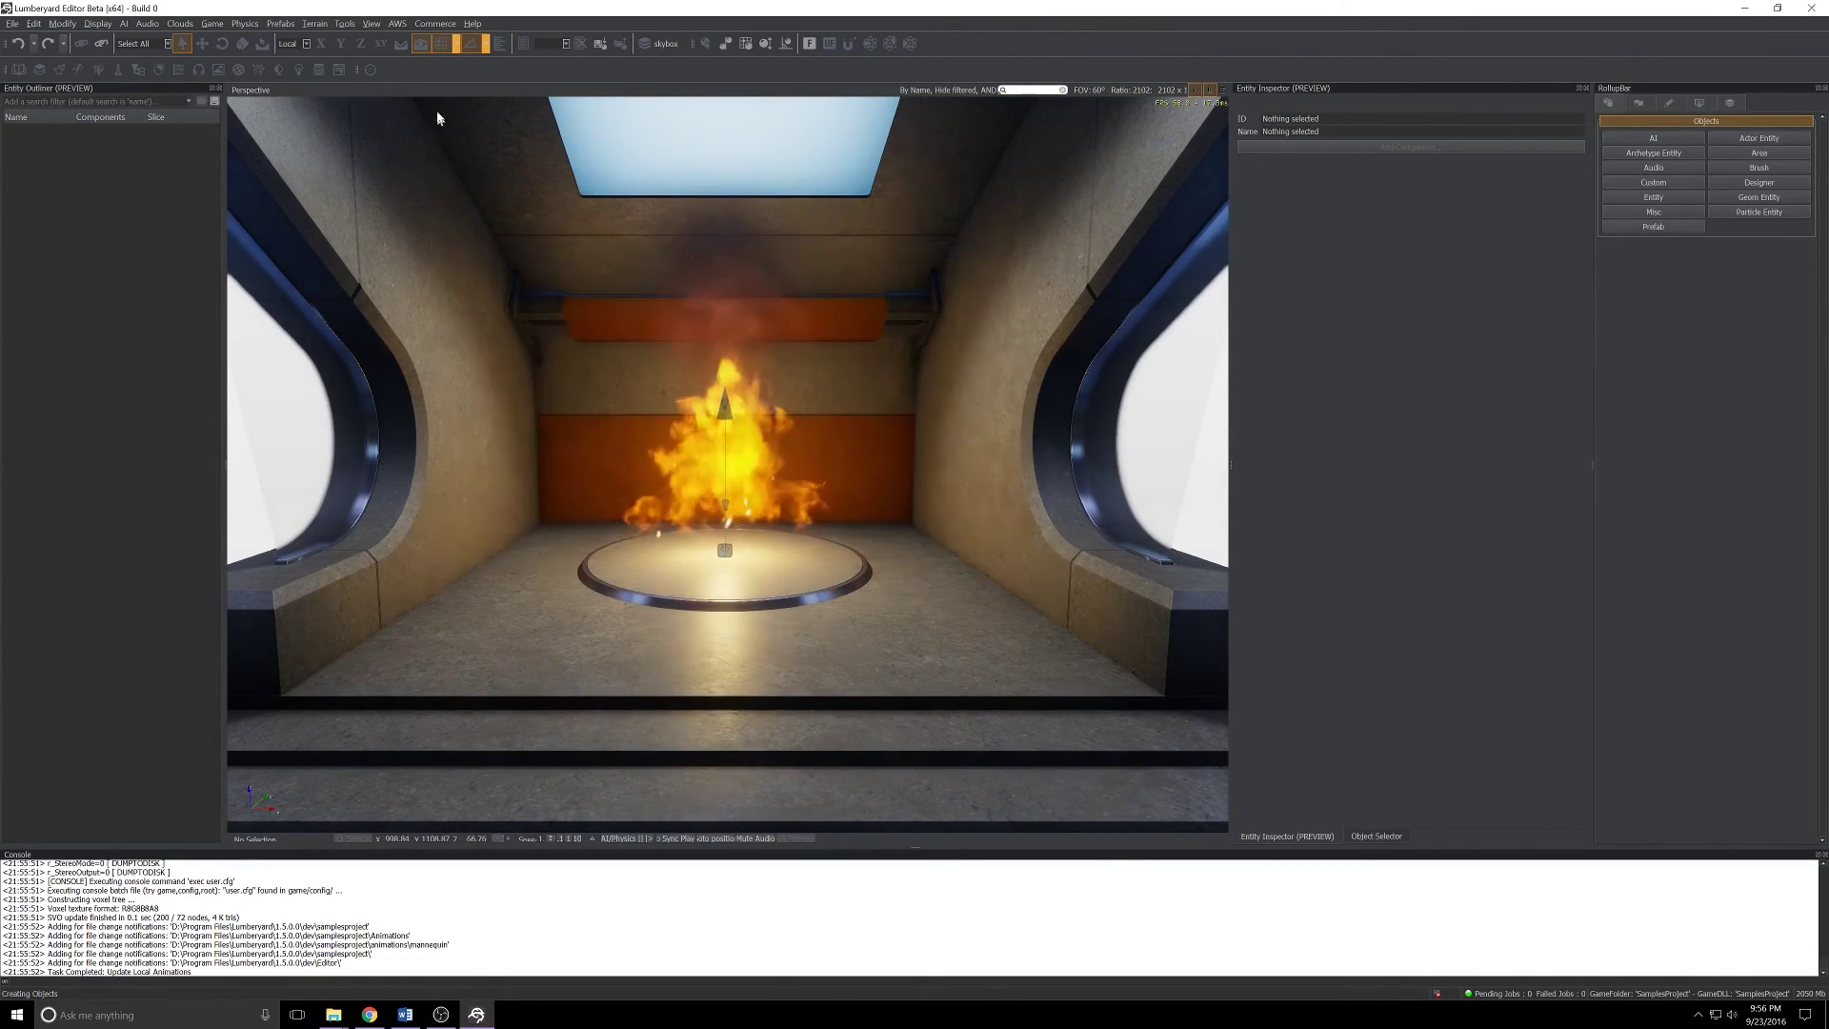
Step: Open Particle Editor (PREVIEW) from View > Open View Pane
left_click(371, 23)
mouse_move(382, 39)
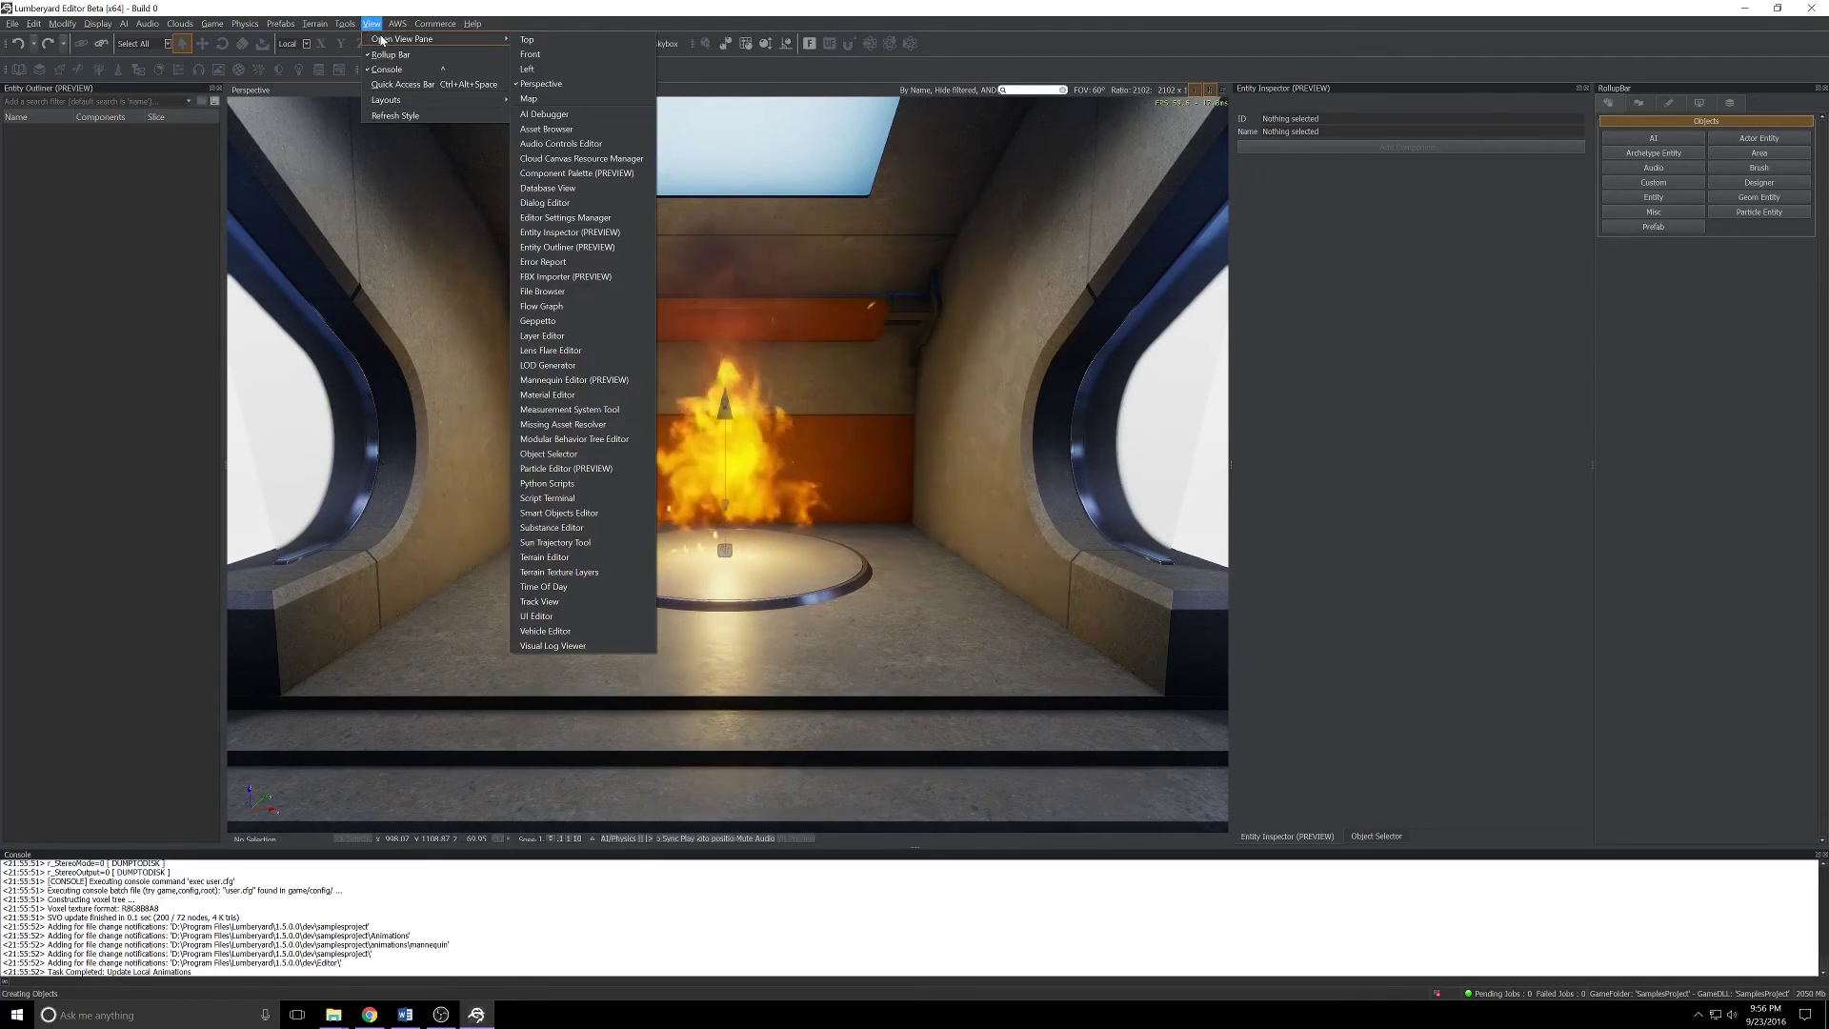
left_click(550, 471)
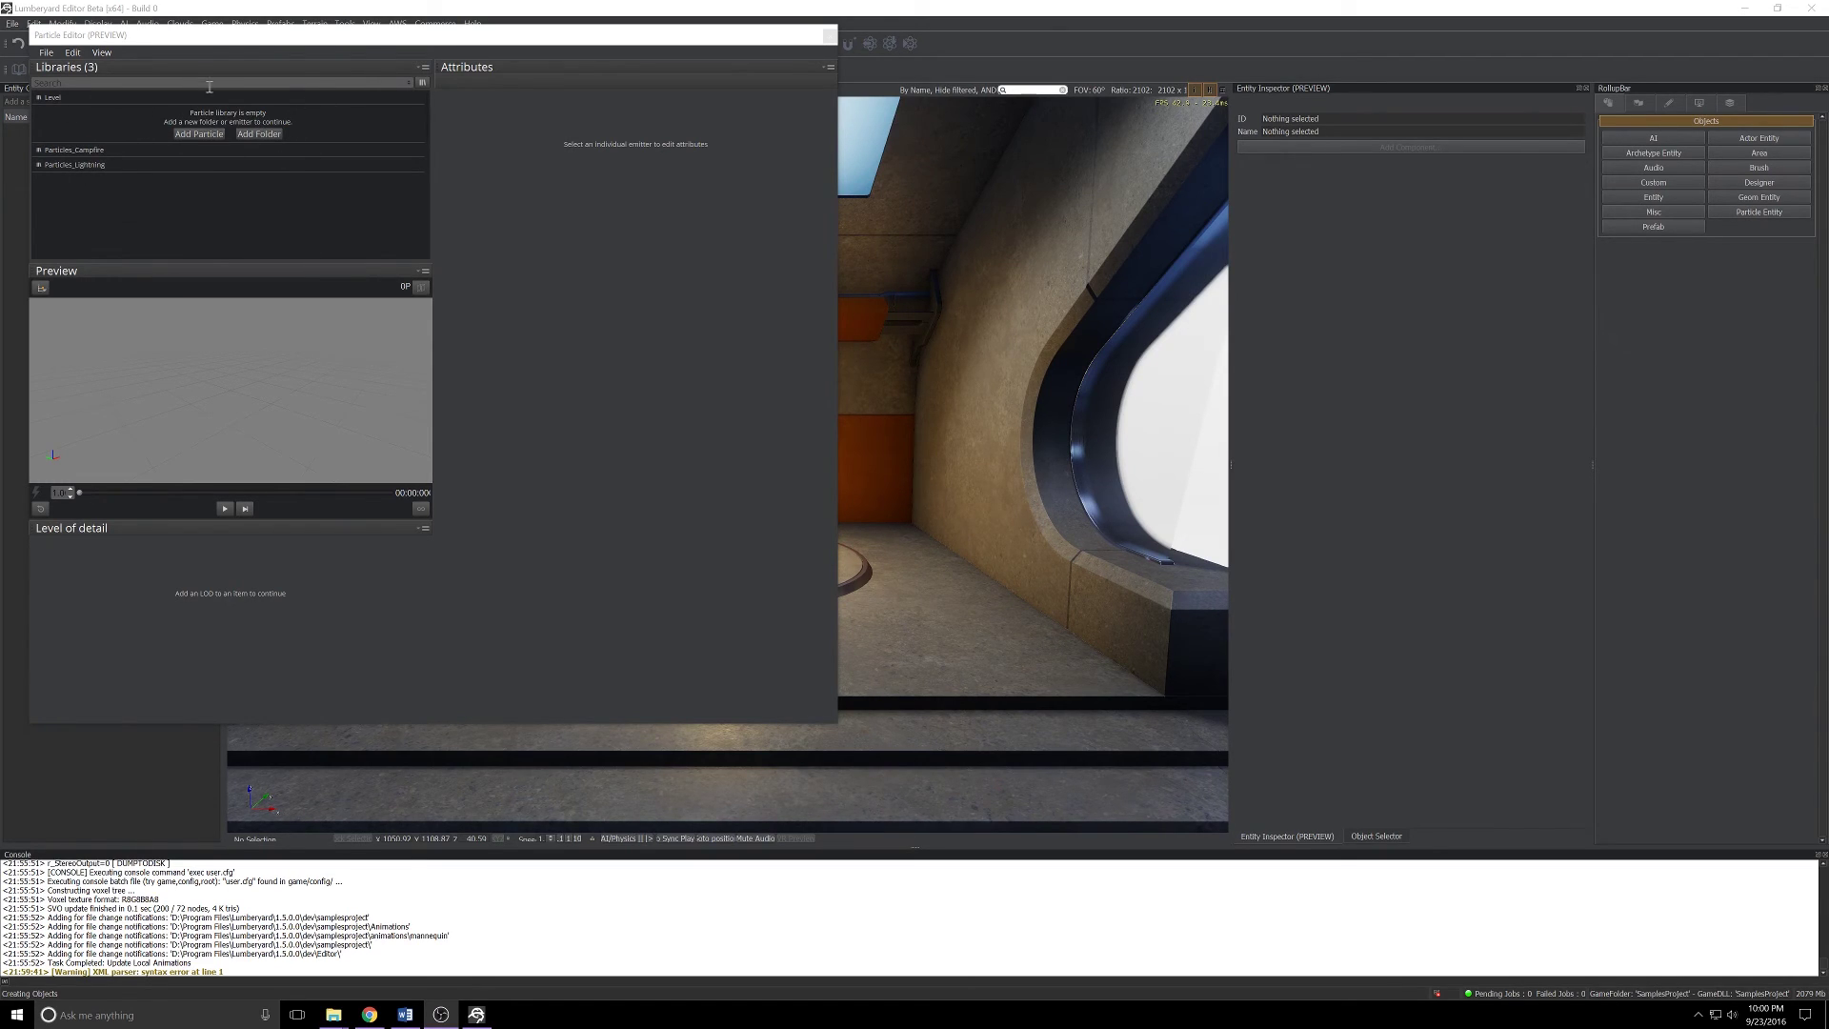
left_click(46, 52)
left_click(63, 84)
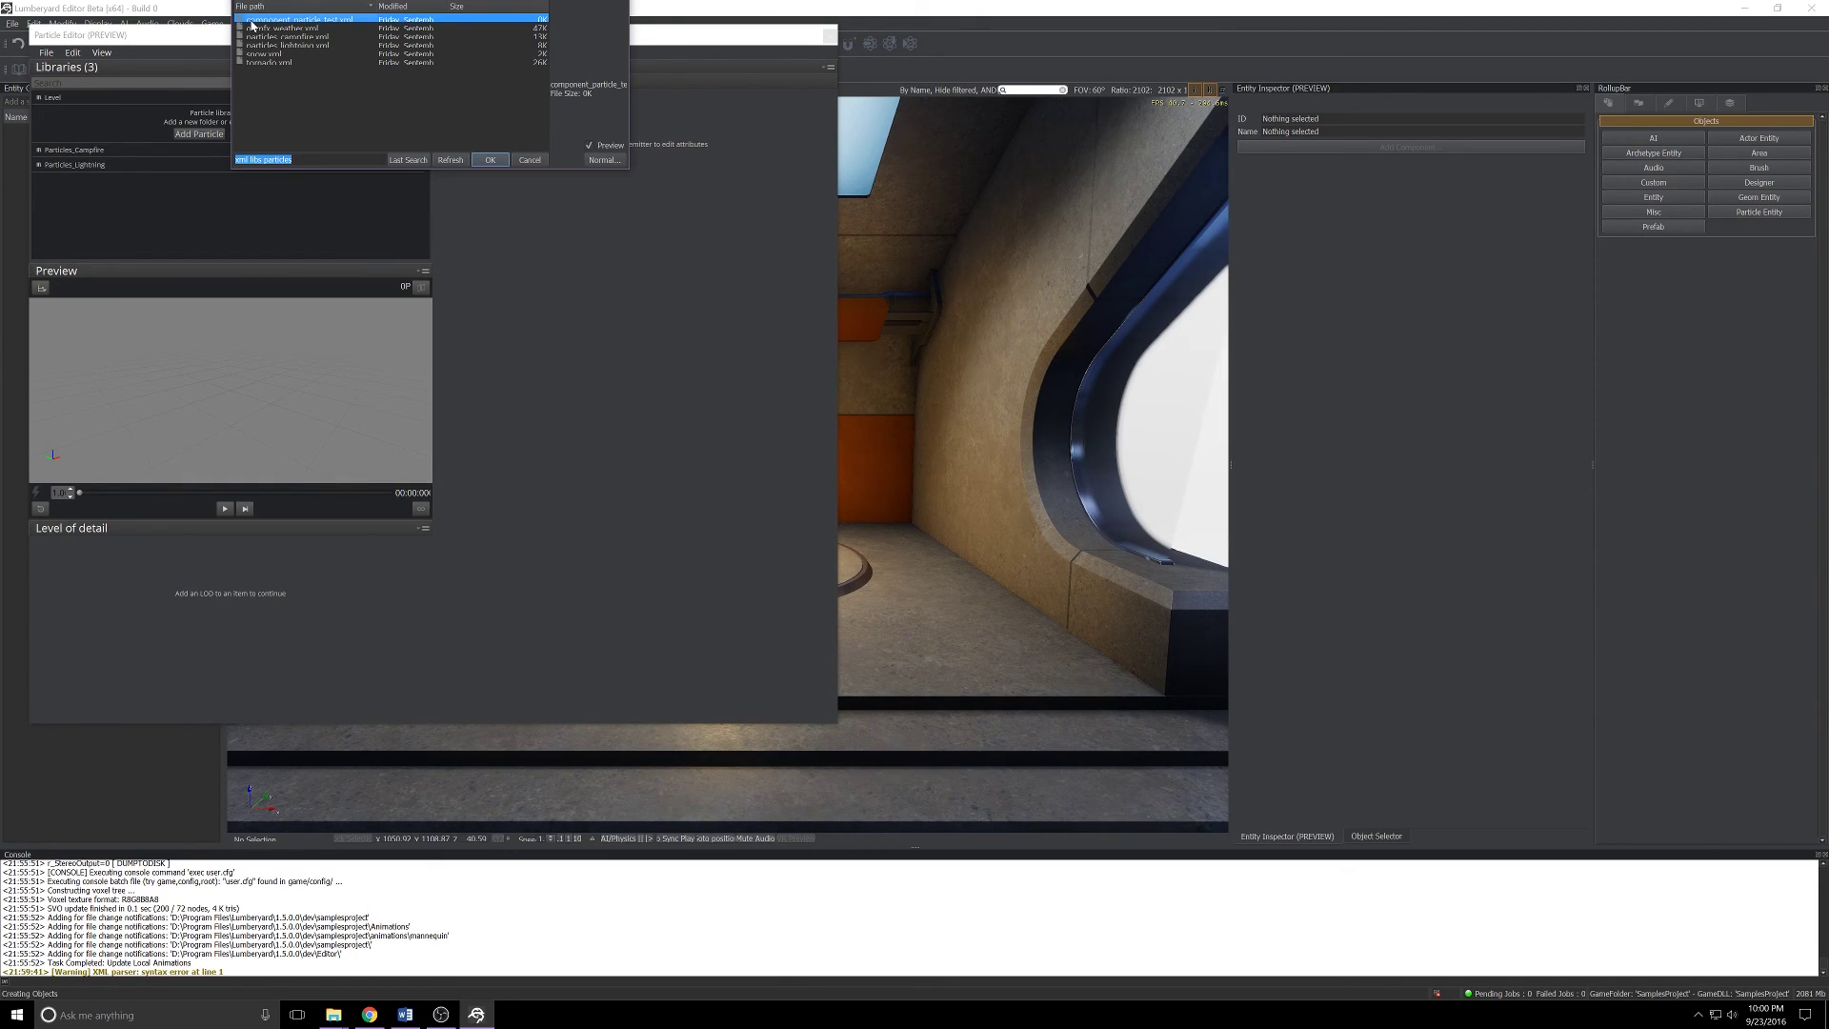
left_click(515, 160)
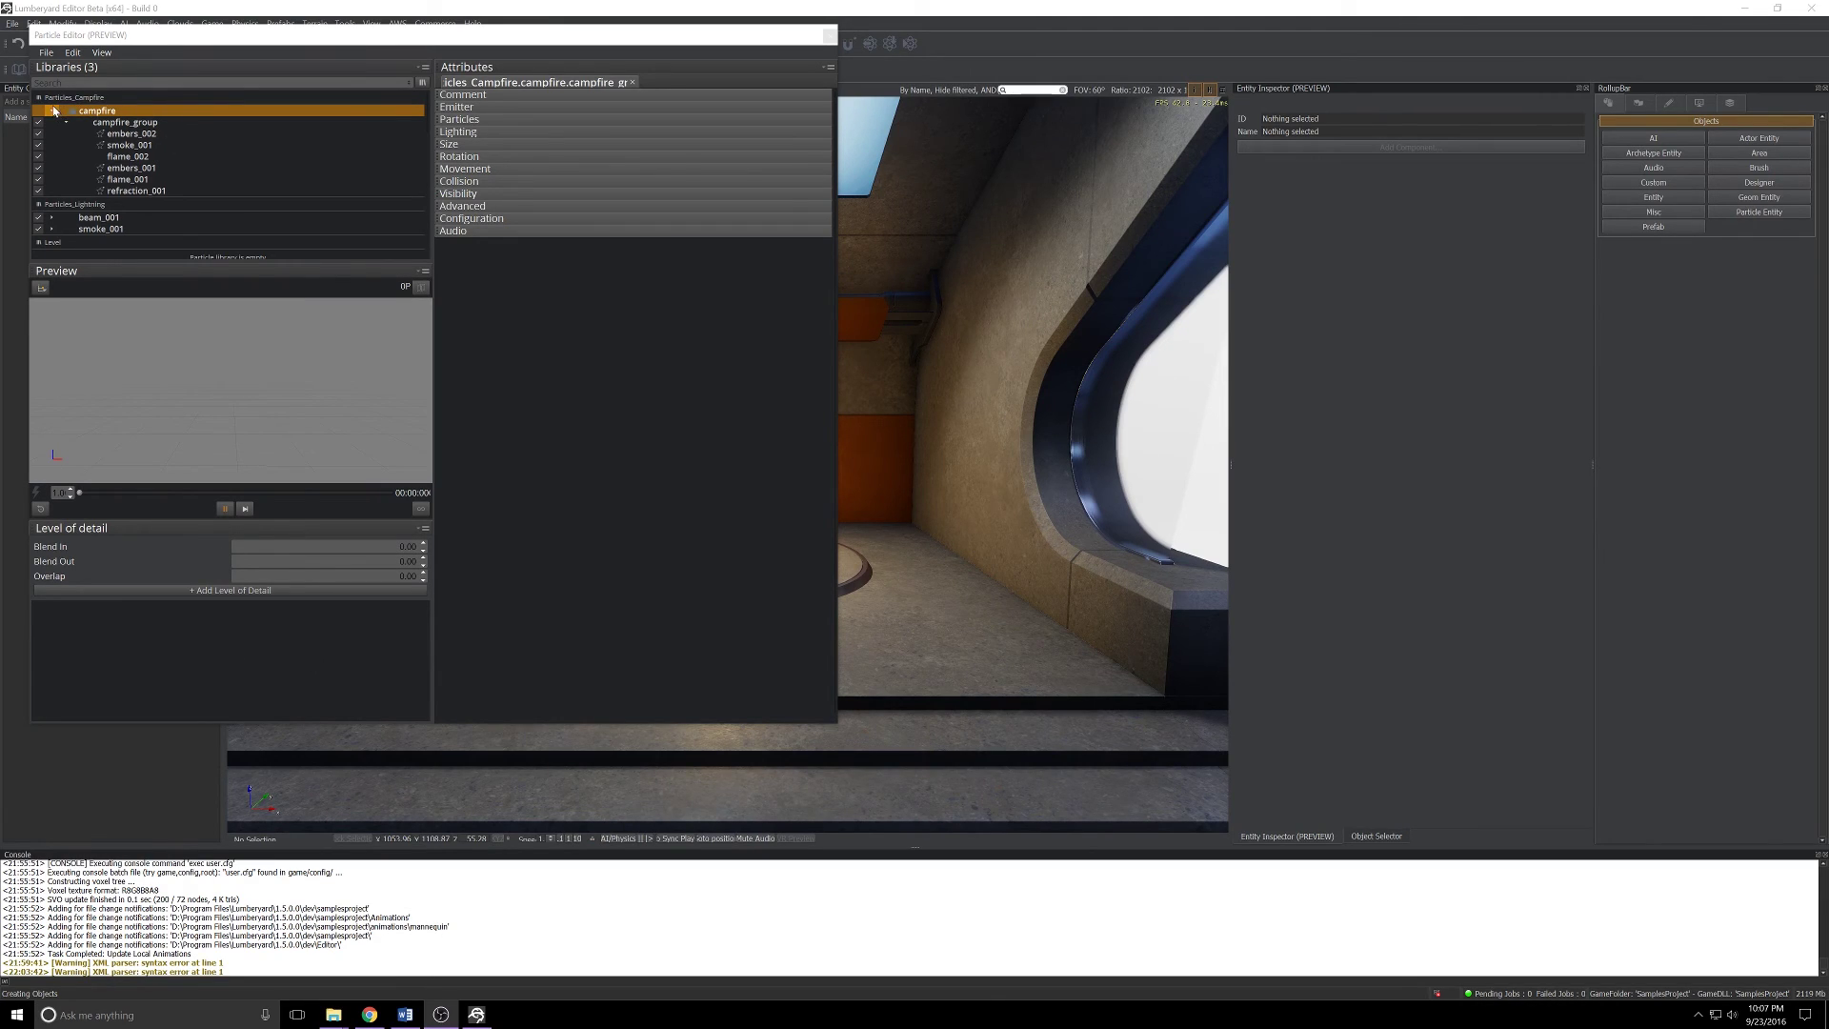
left_click(131, 125)
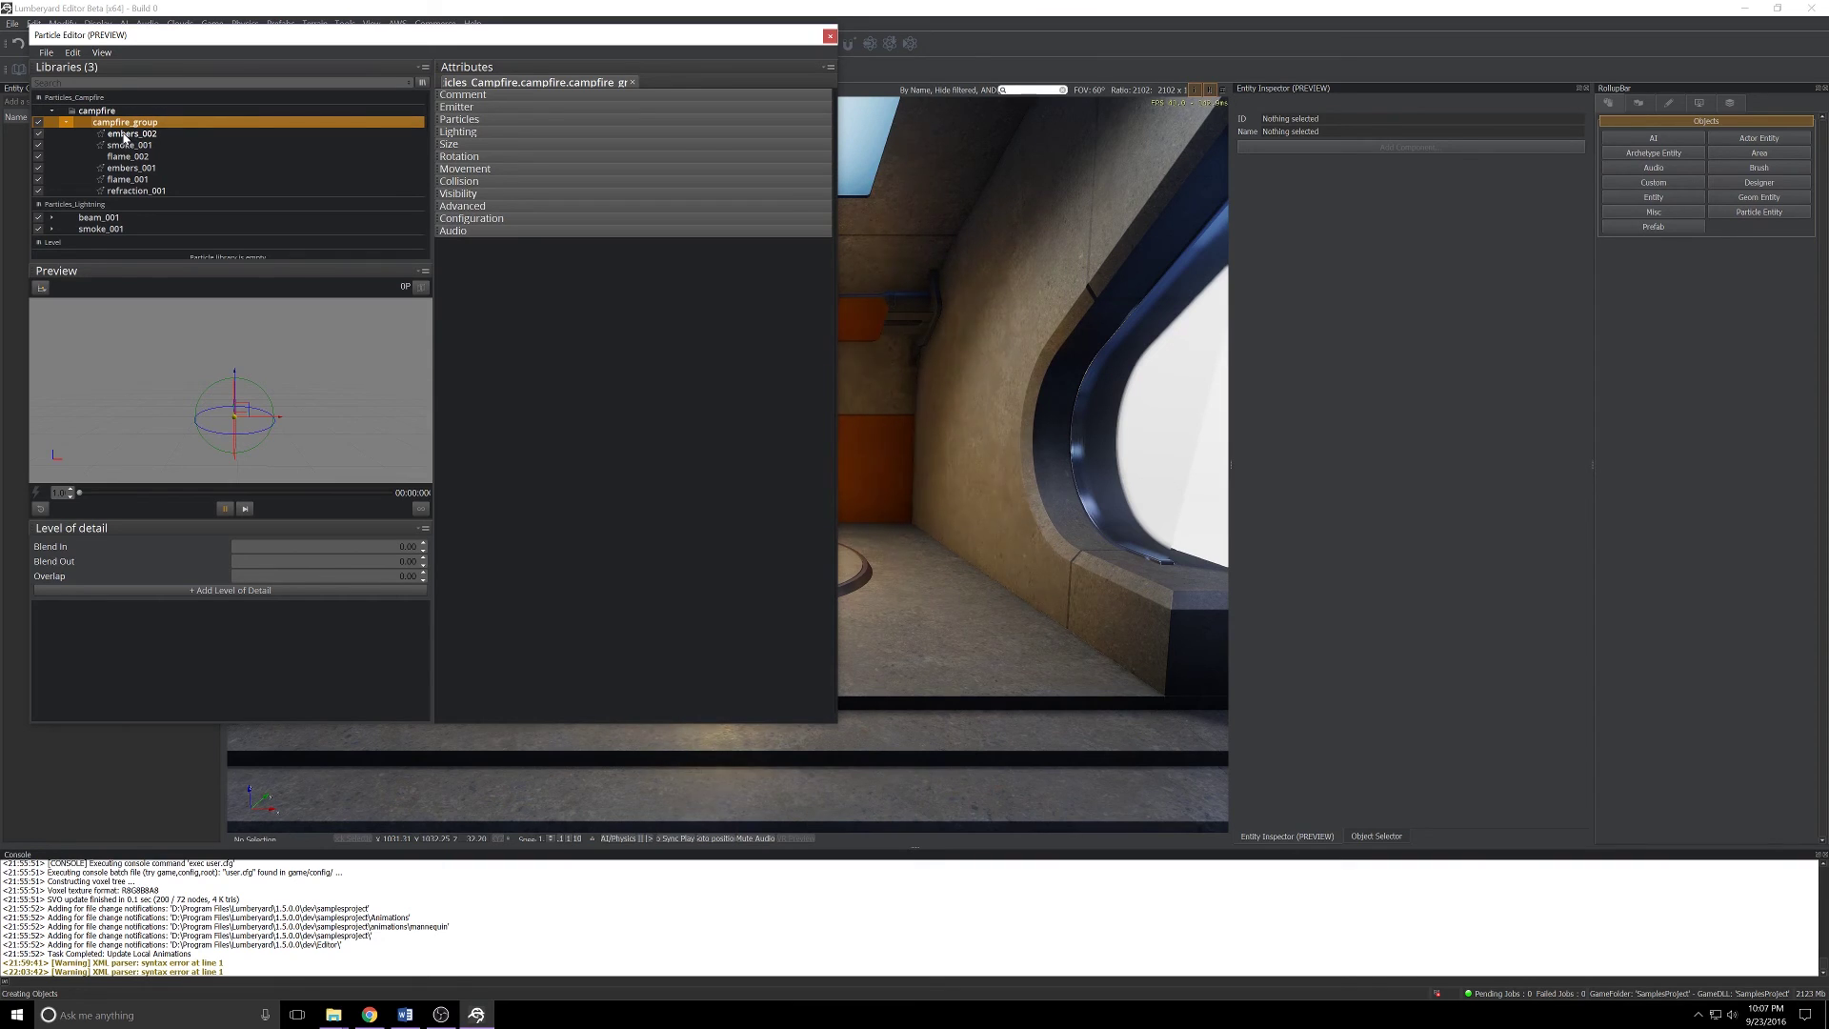
left_click(124, 135)
left_click(128, 147)
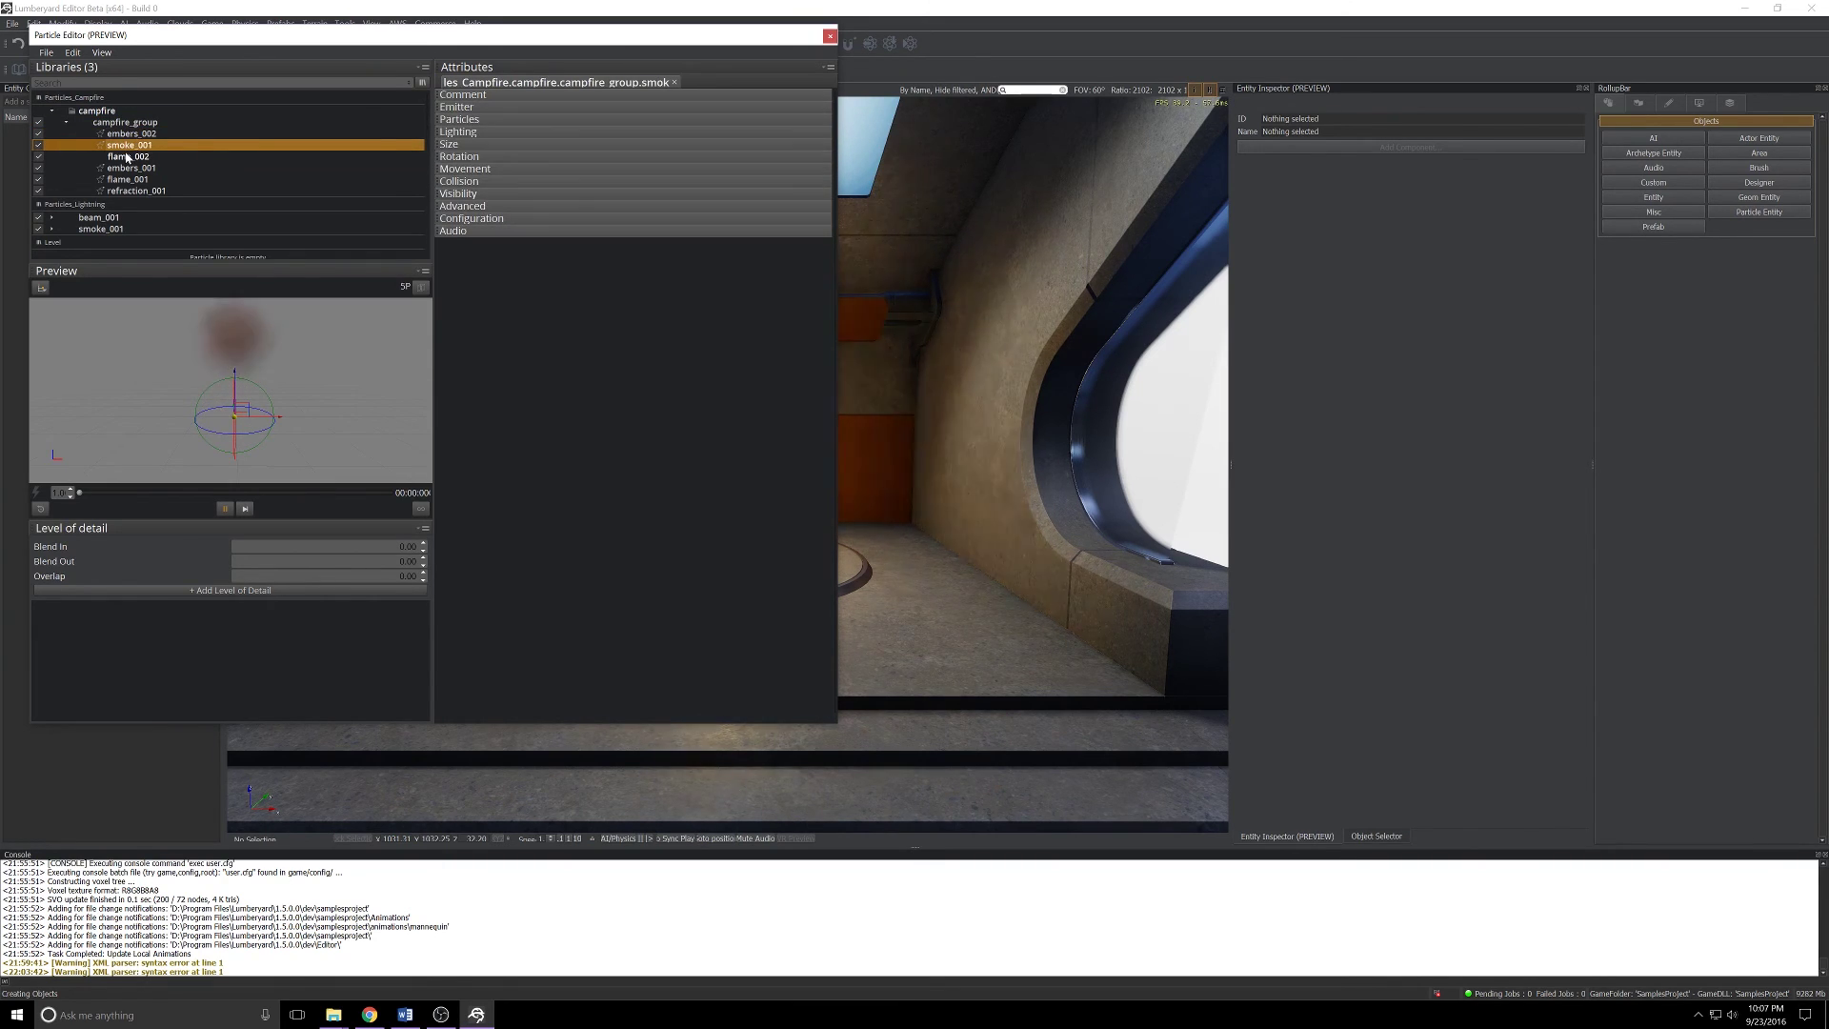
left_click(126, 157)
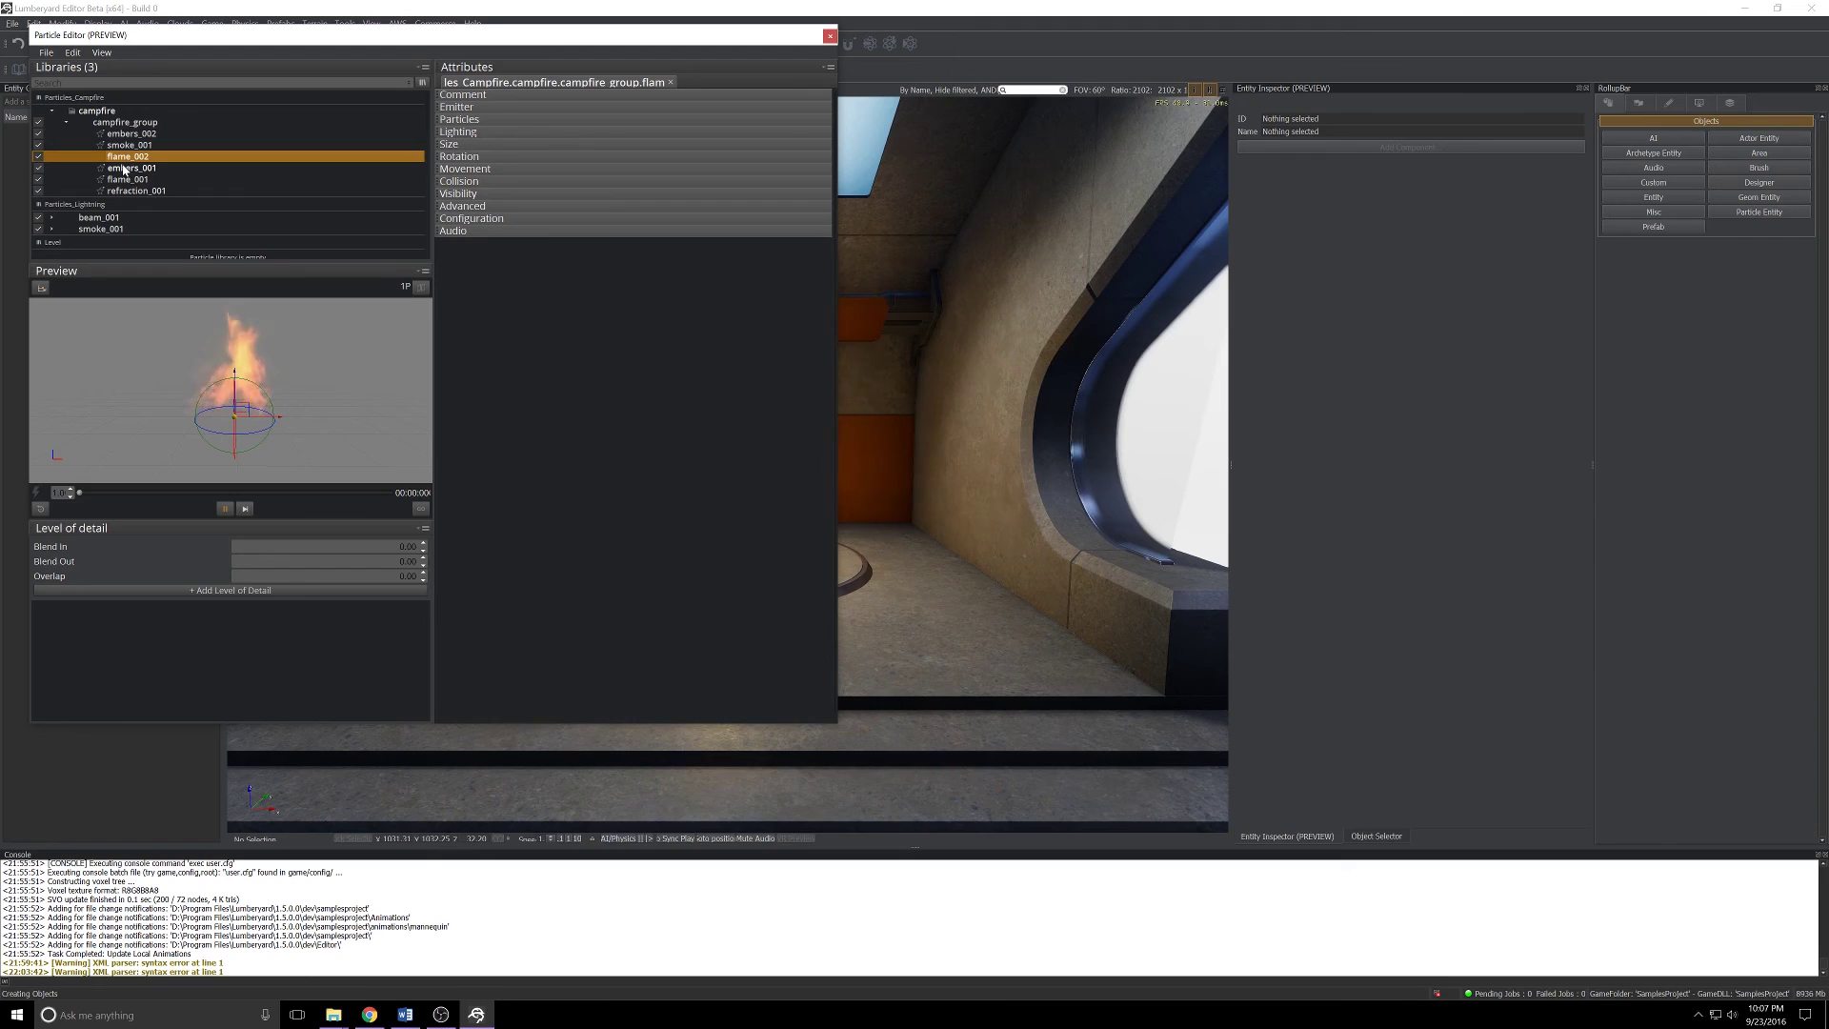
left_click(125, 169)
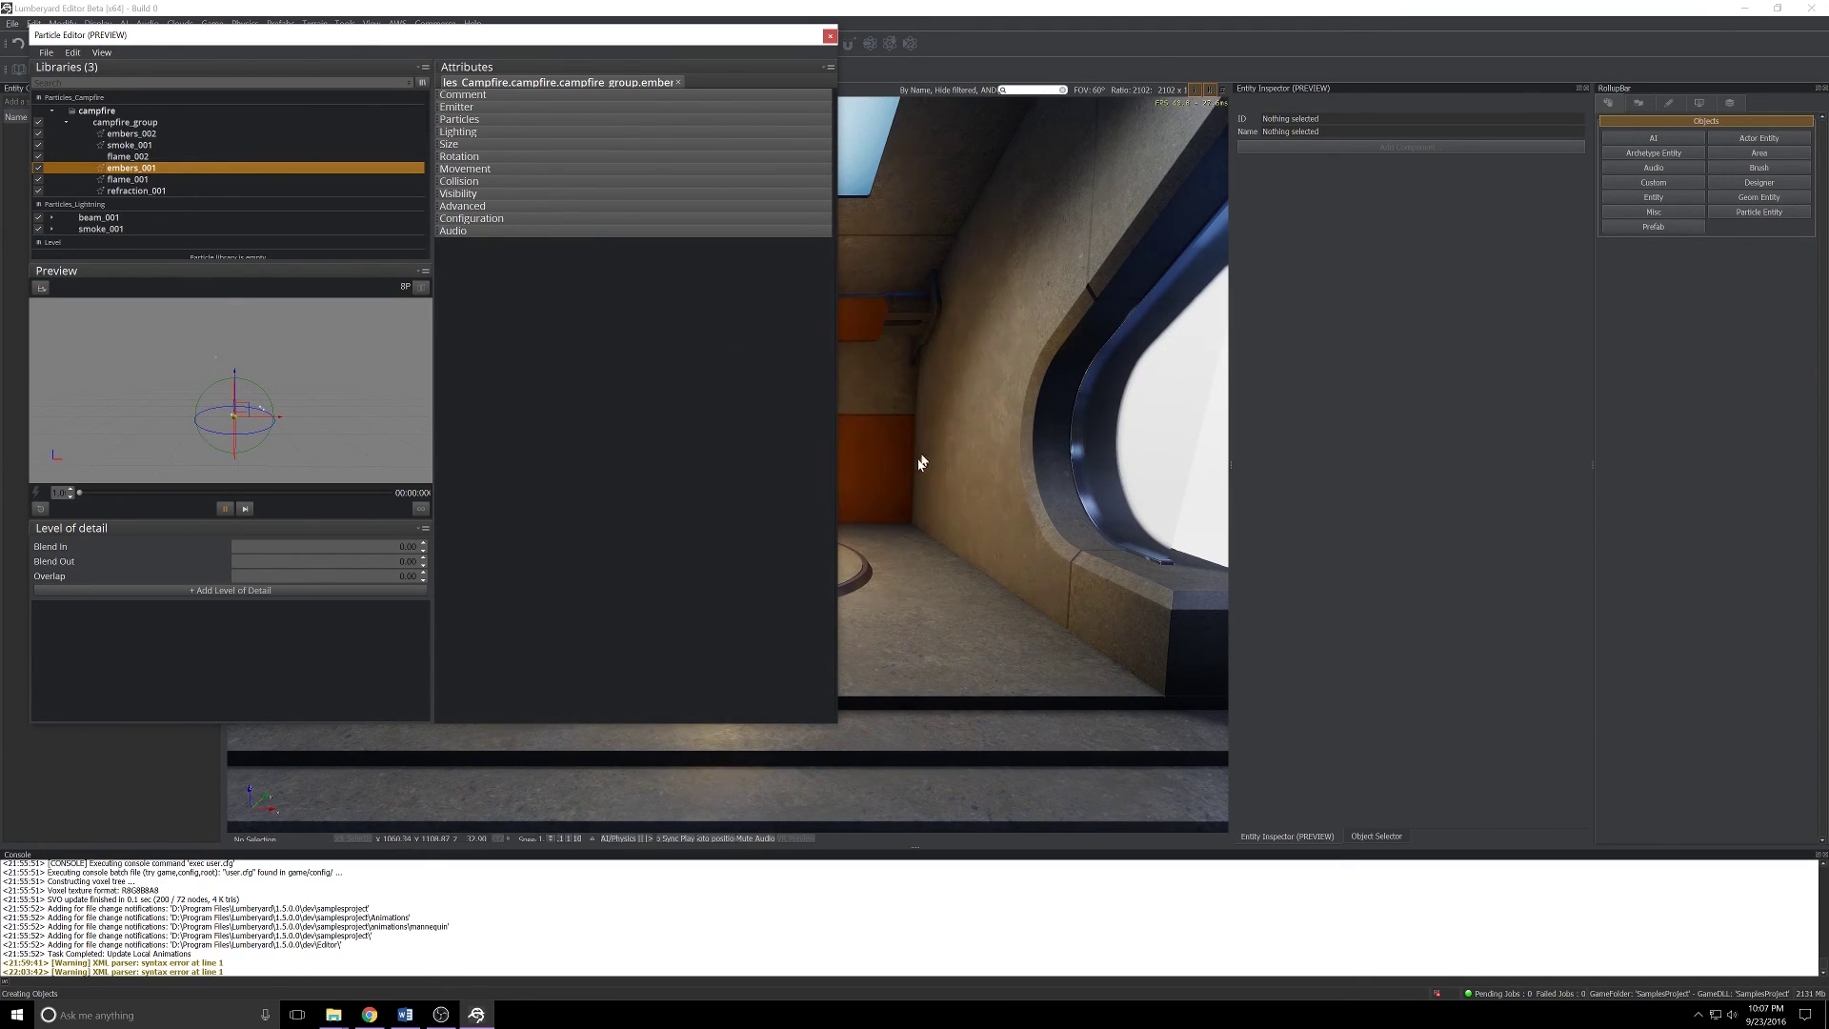
left_click(111, 123)
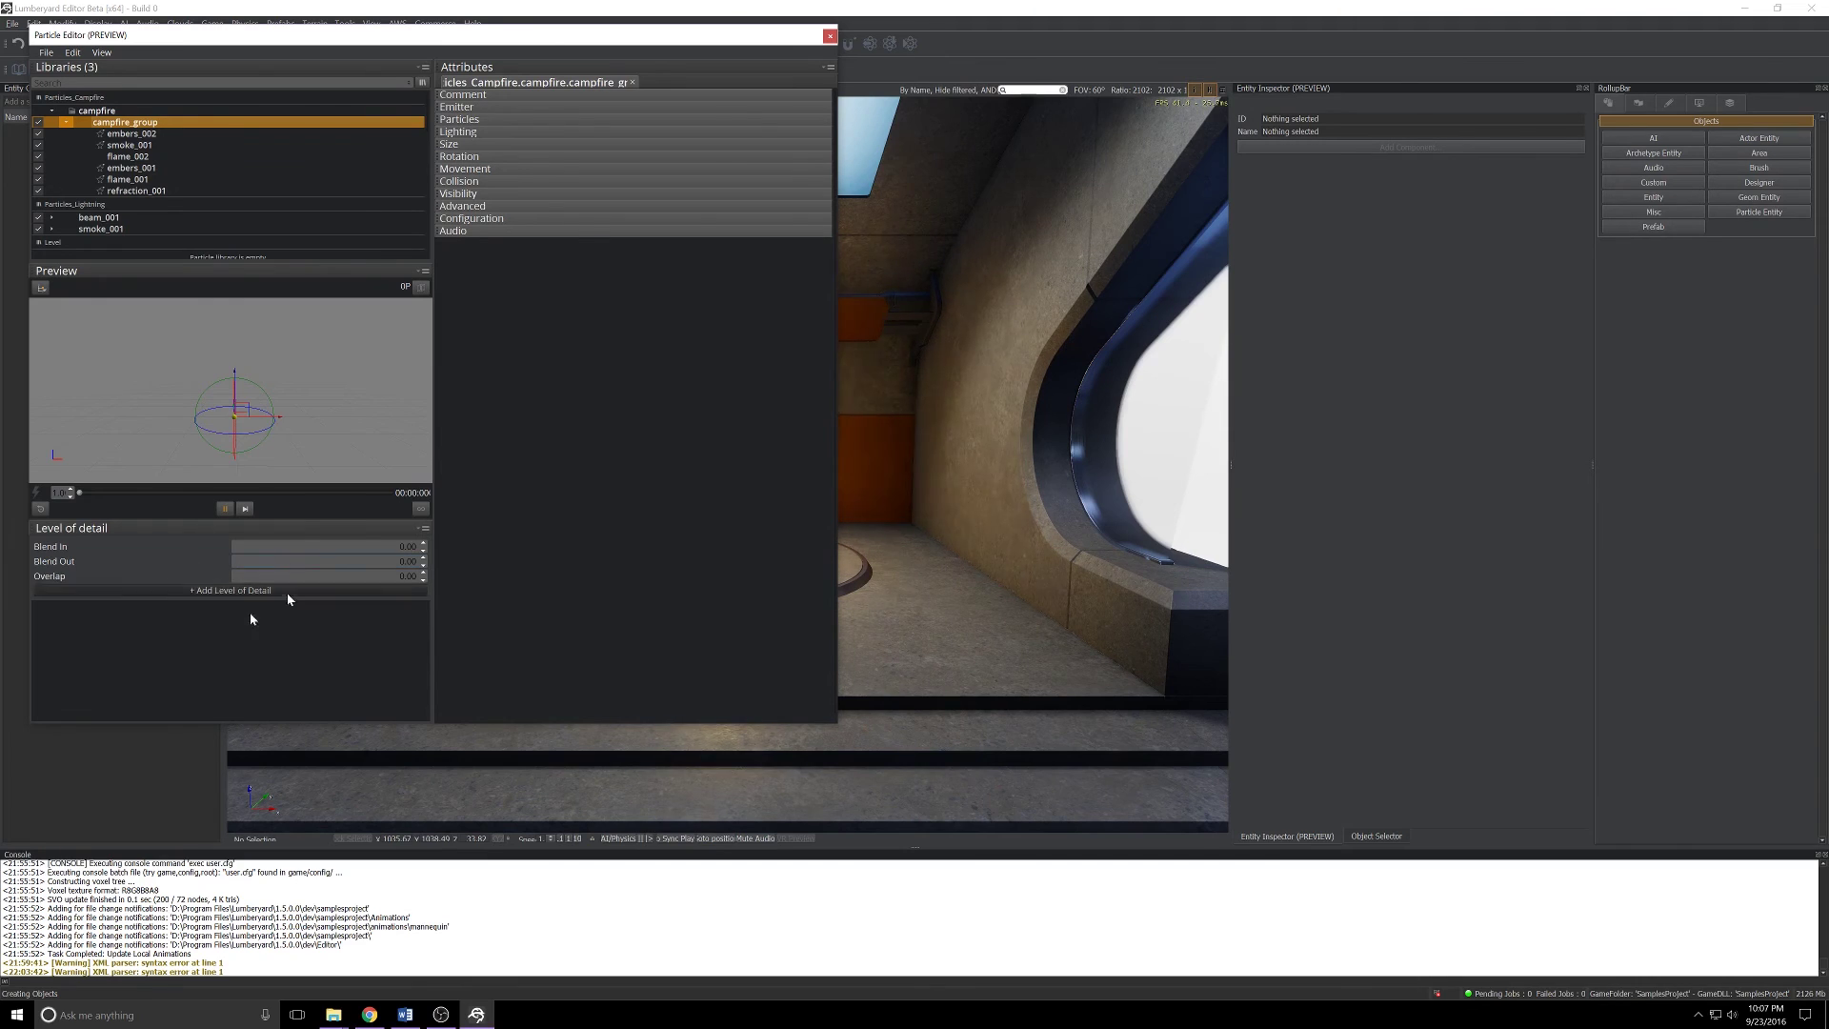
Step: Add a first campfire LOD with embers_002, smoke_001 and embers_001 turned off, previewing flame_002
left_click(225, 591)
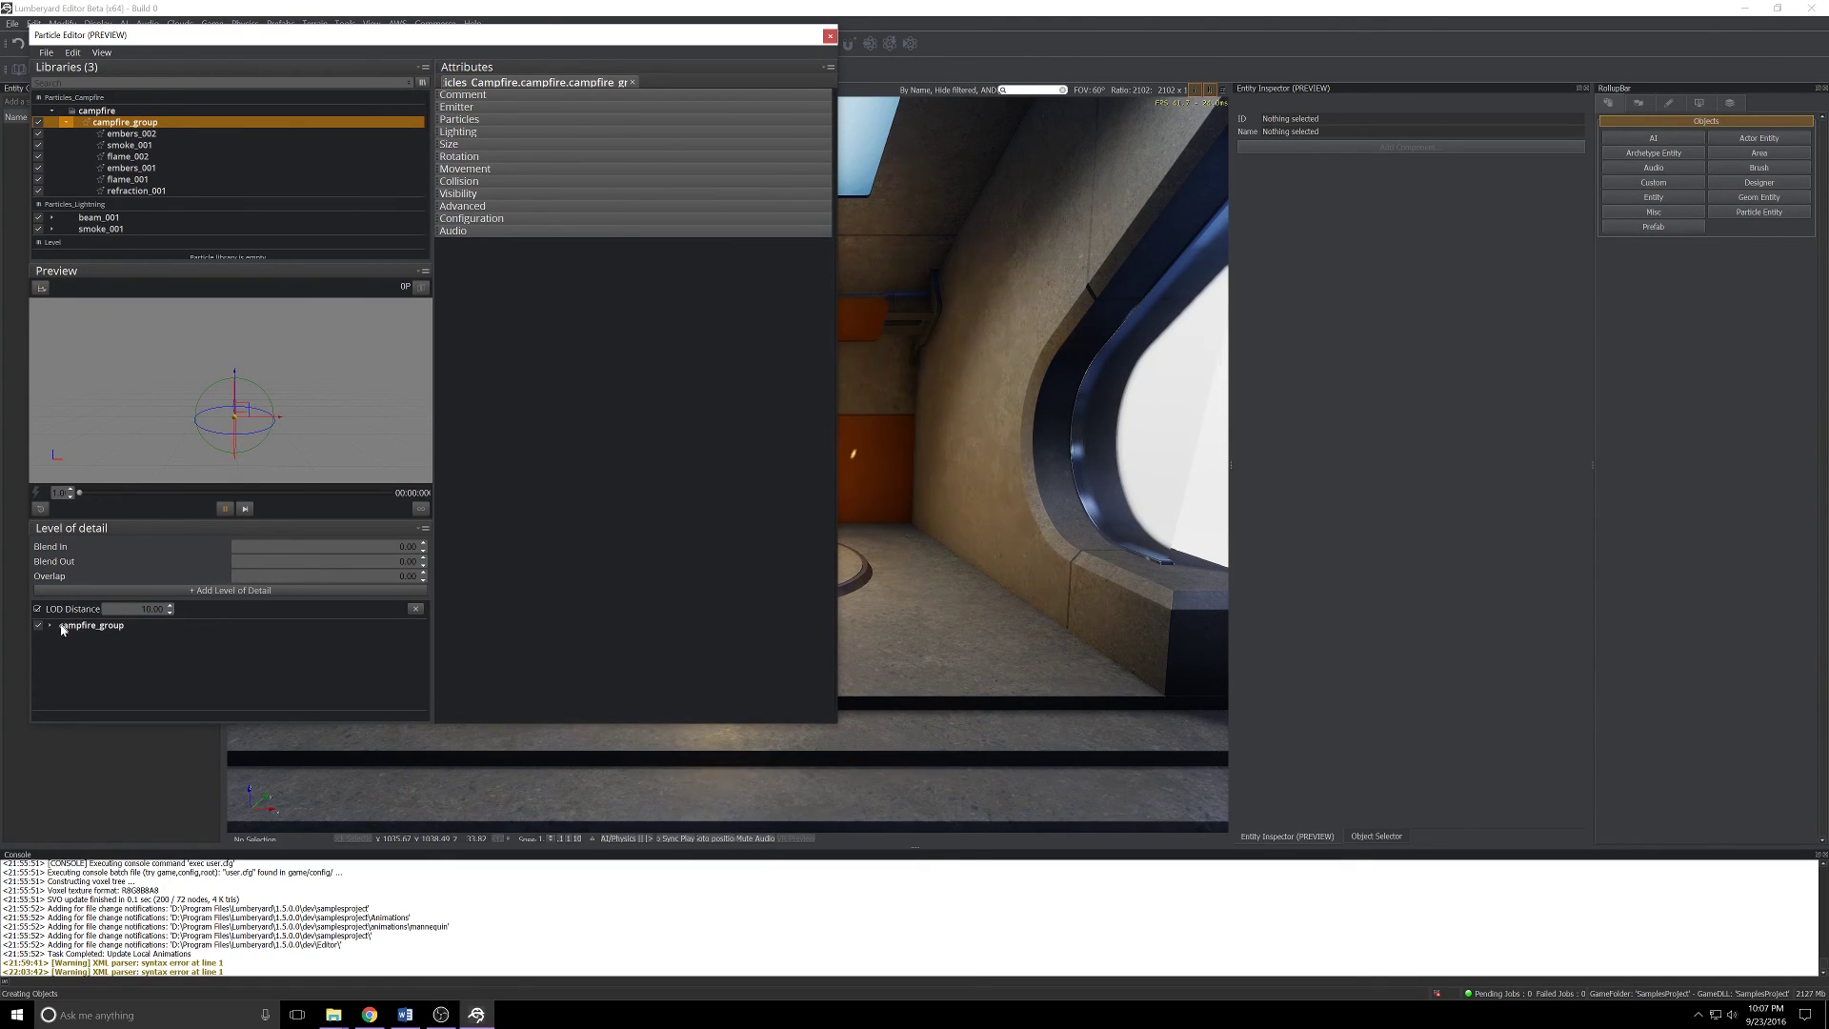
left_click(149, 611)
left_click(52, 627)
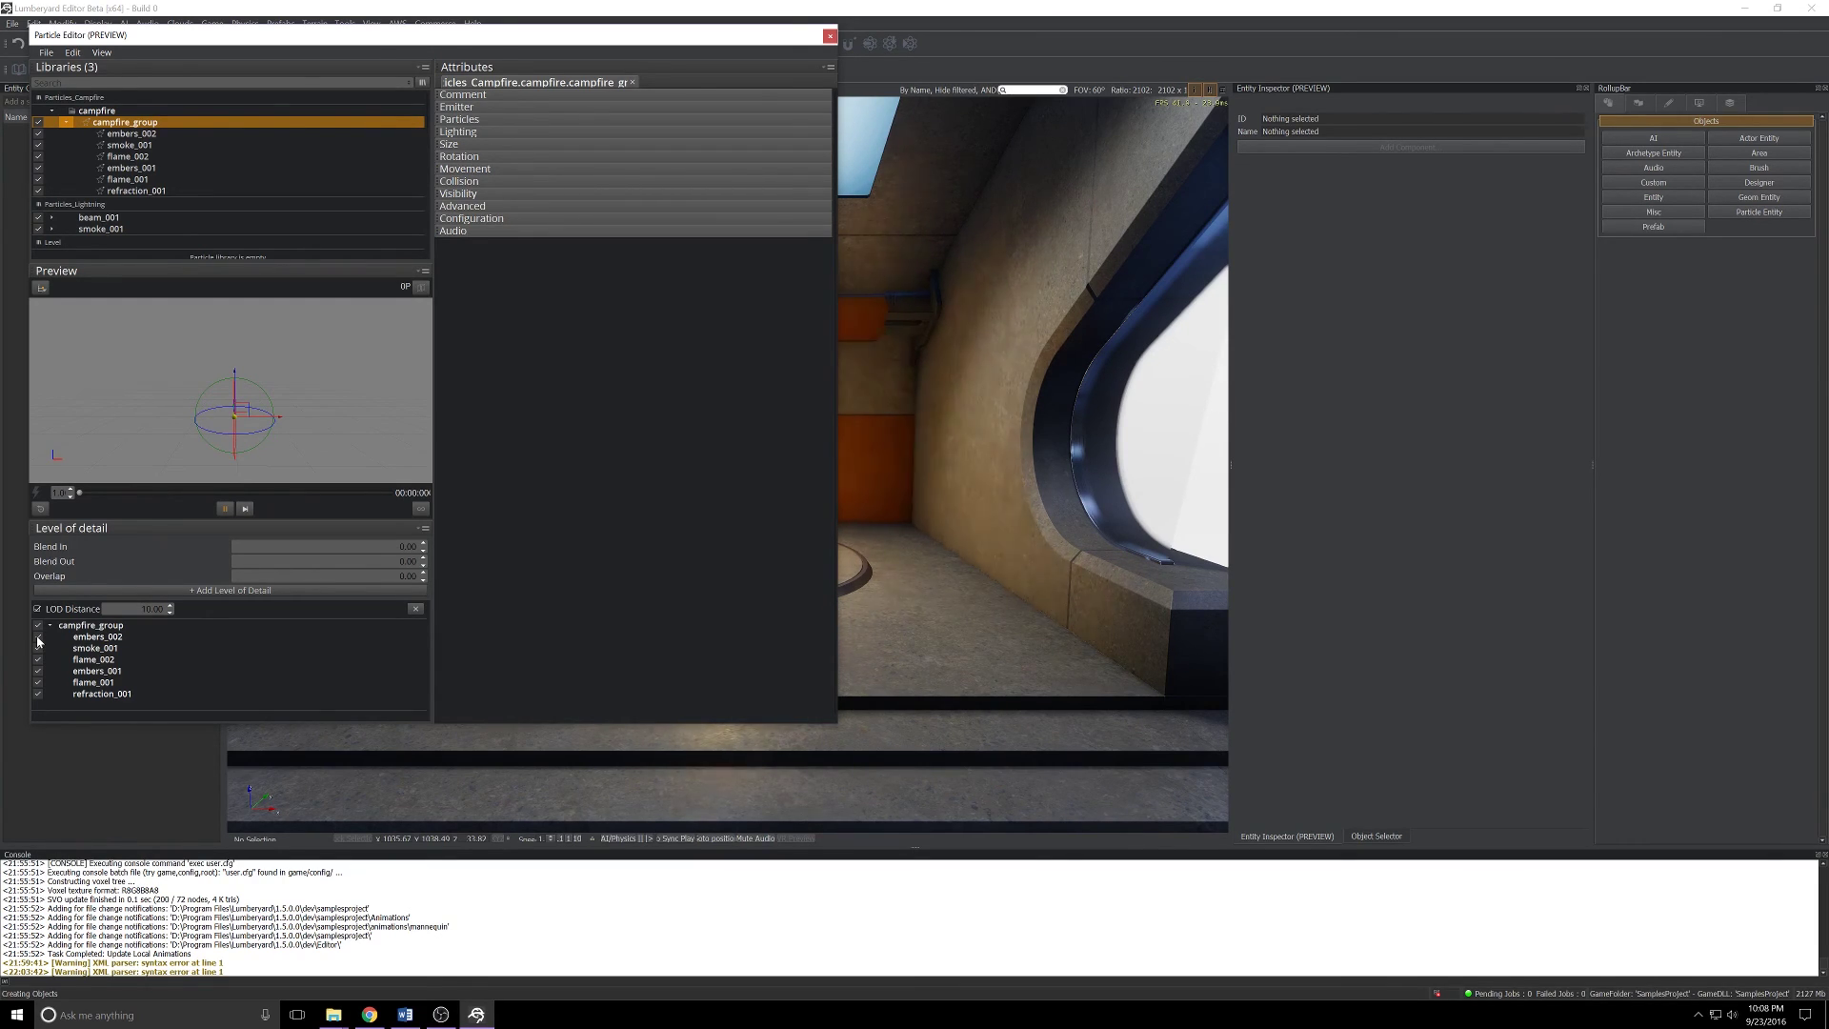
left_click(144, 610)
left_click(38, 647)
left_click(38, 636)
left_click(38, 670)
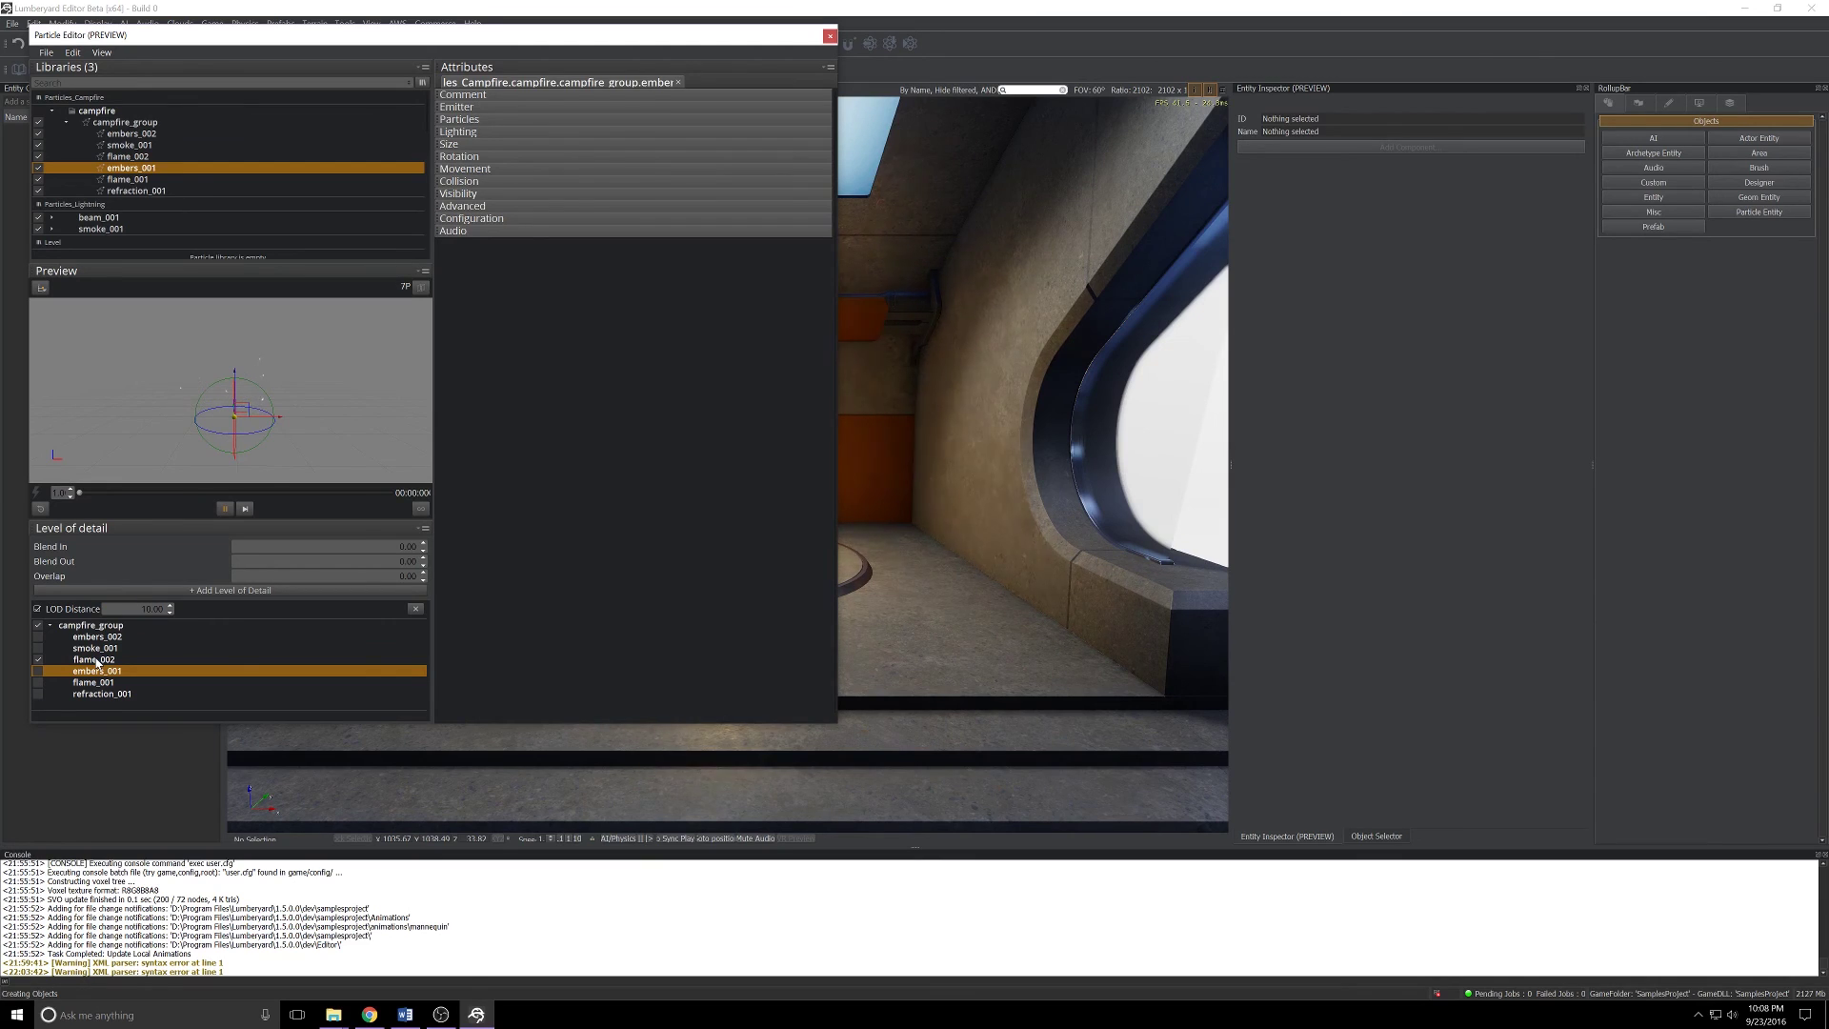
left_click(96, 659)
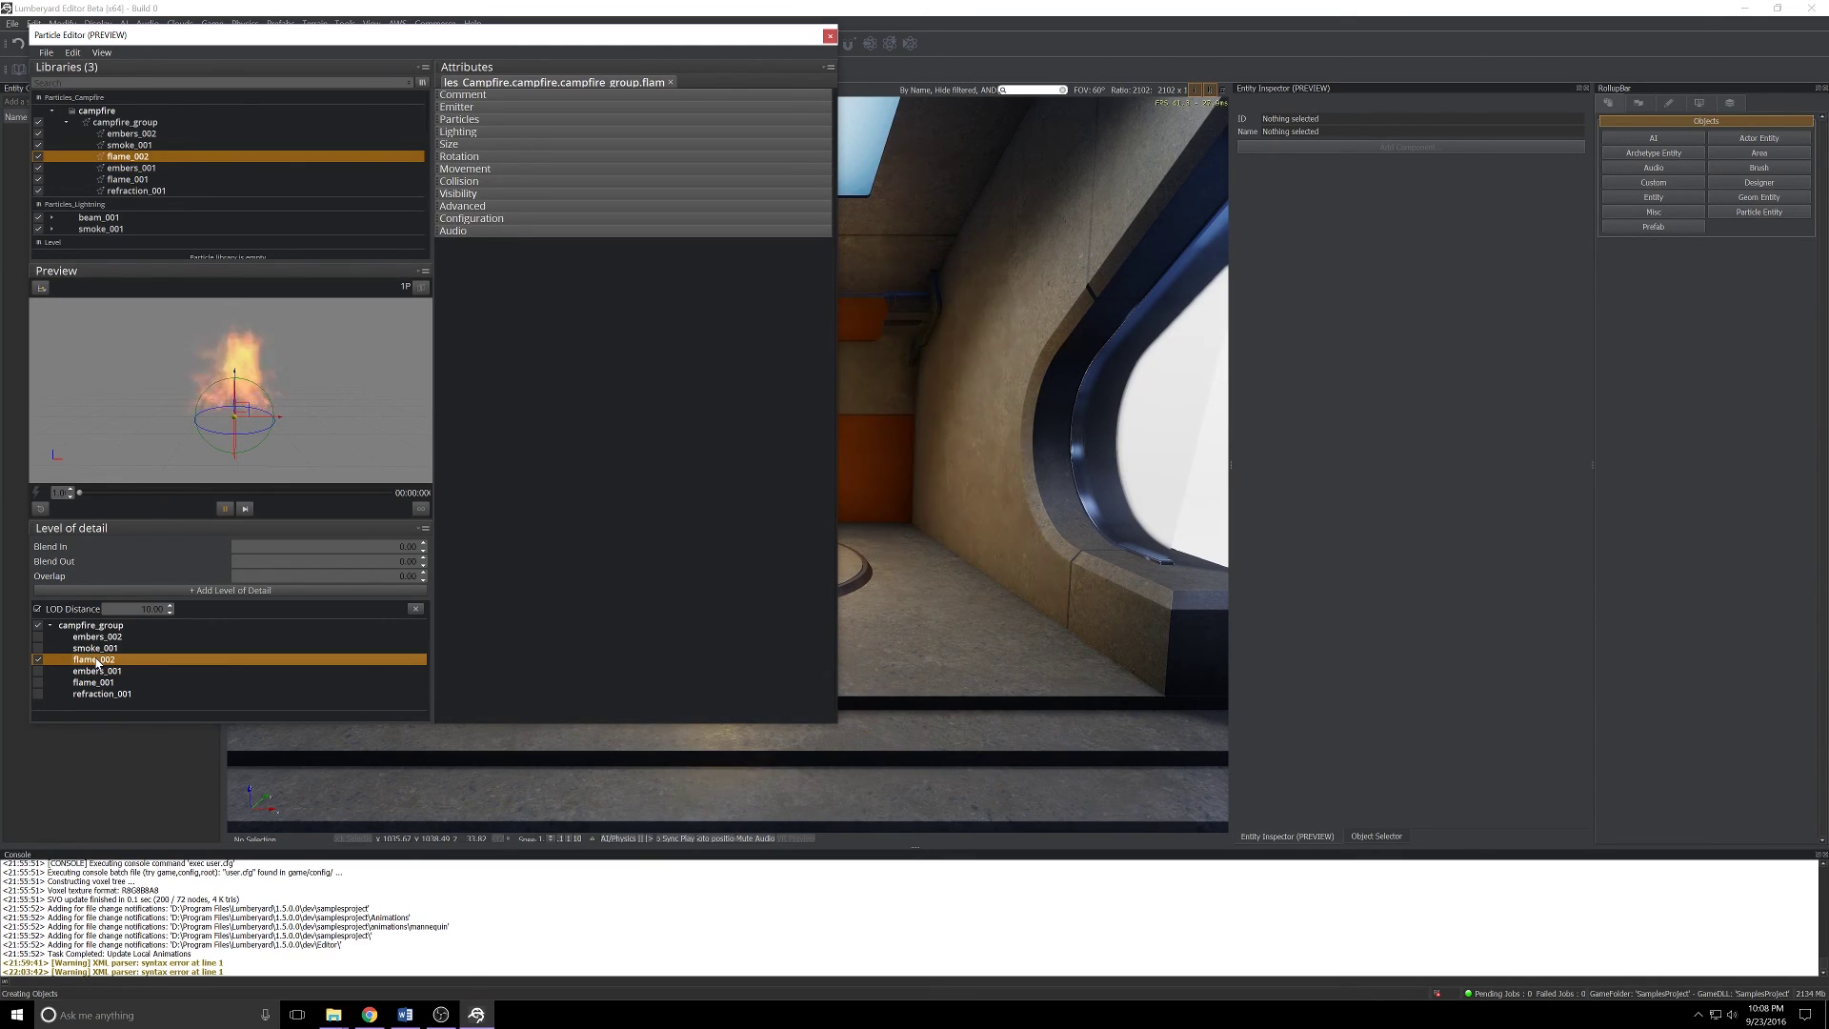
Step: Add a second LOD at distance 5 and inspect its smoke_001 and refraction_001 emitters
left_click(157, 589)
left_click(150, 668)
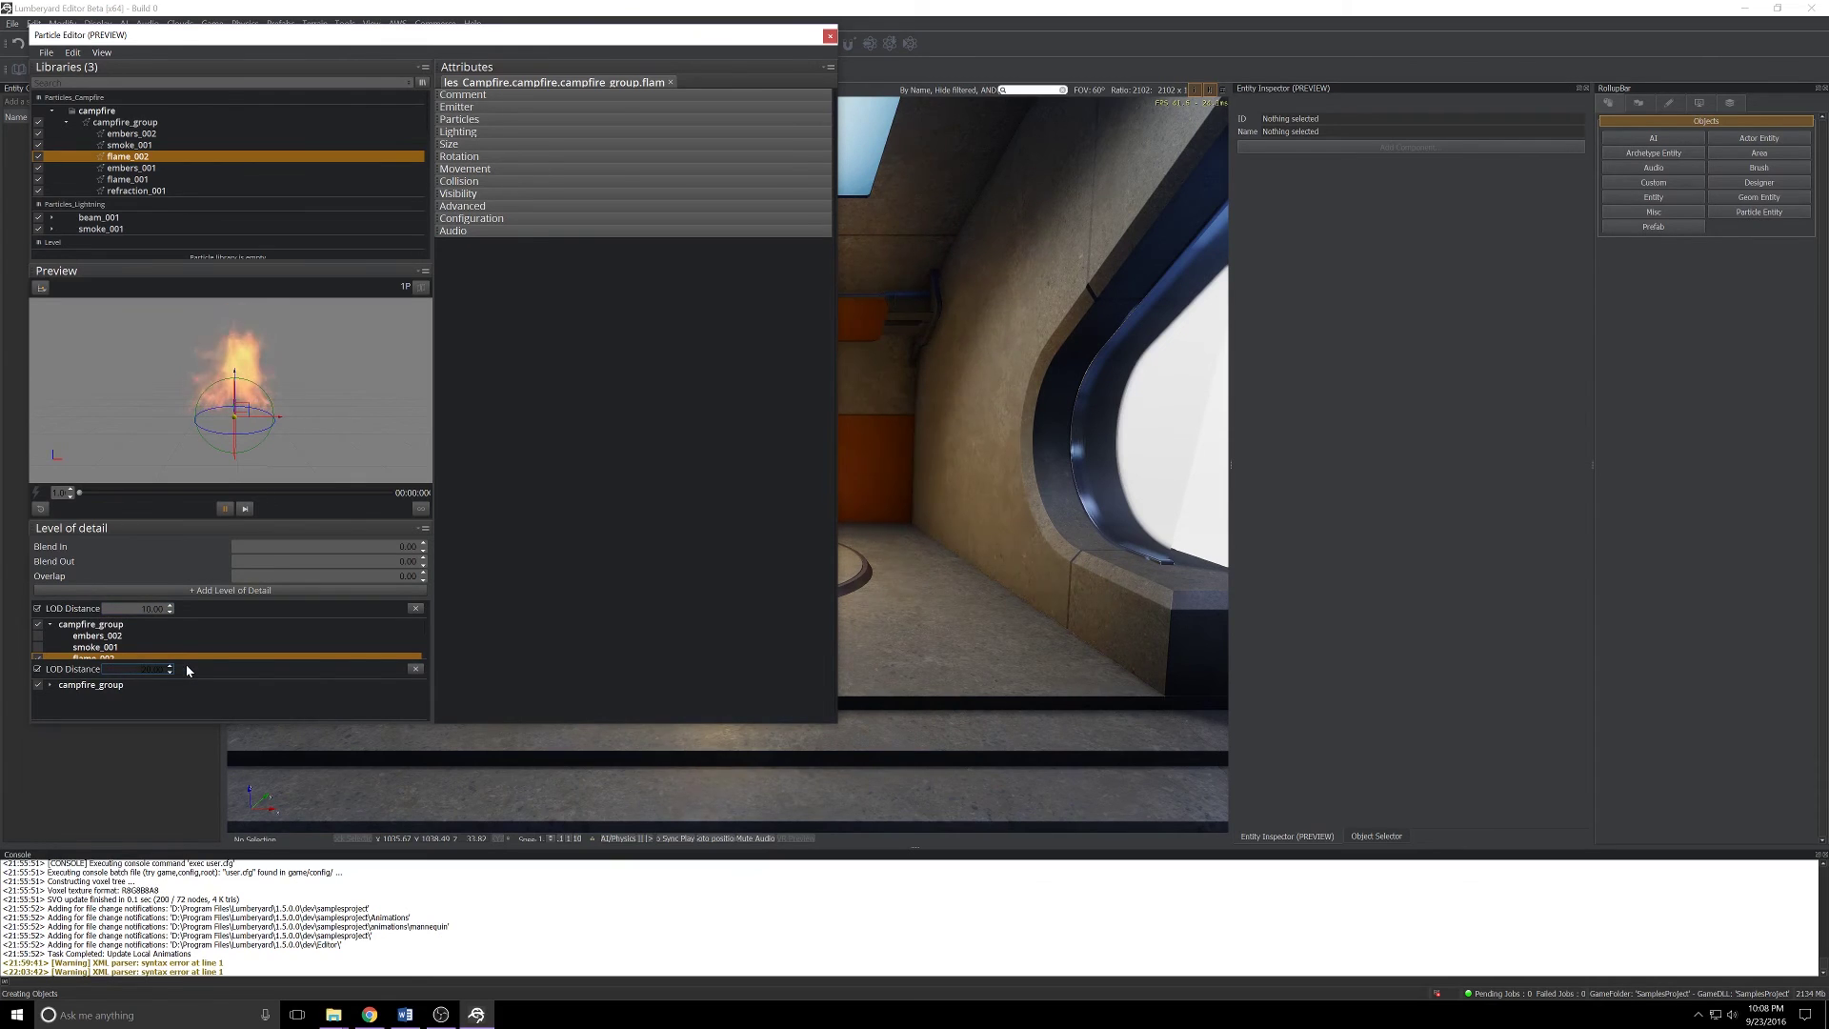
left_click_drag(150, 668, 121, 668)
type("1")
key("Return")
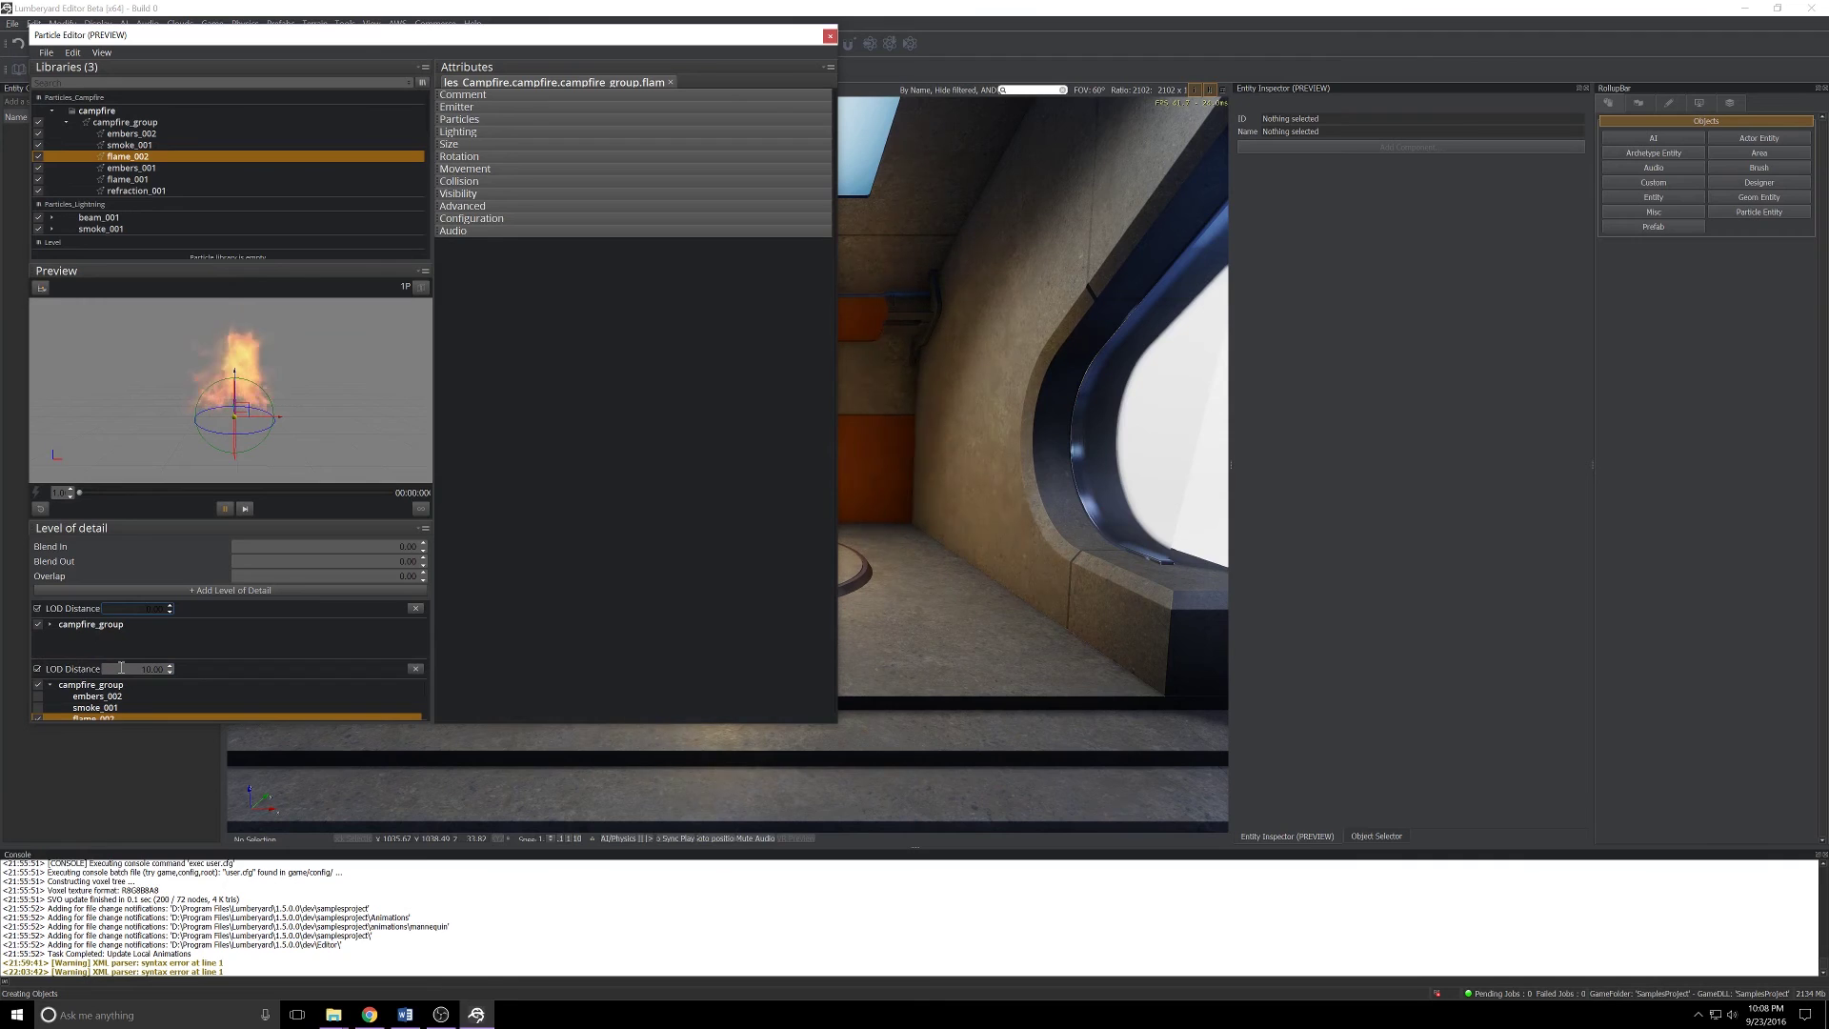
left_click(171, 671)
scroll(190, 692, "down", 1)
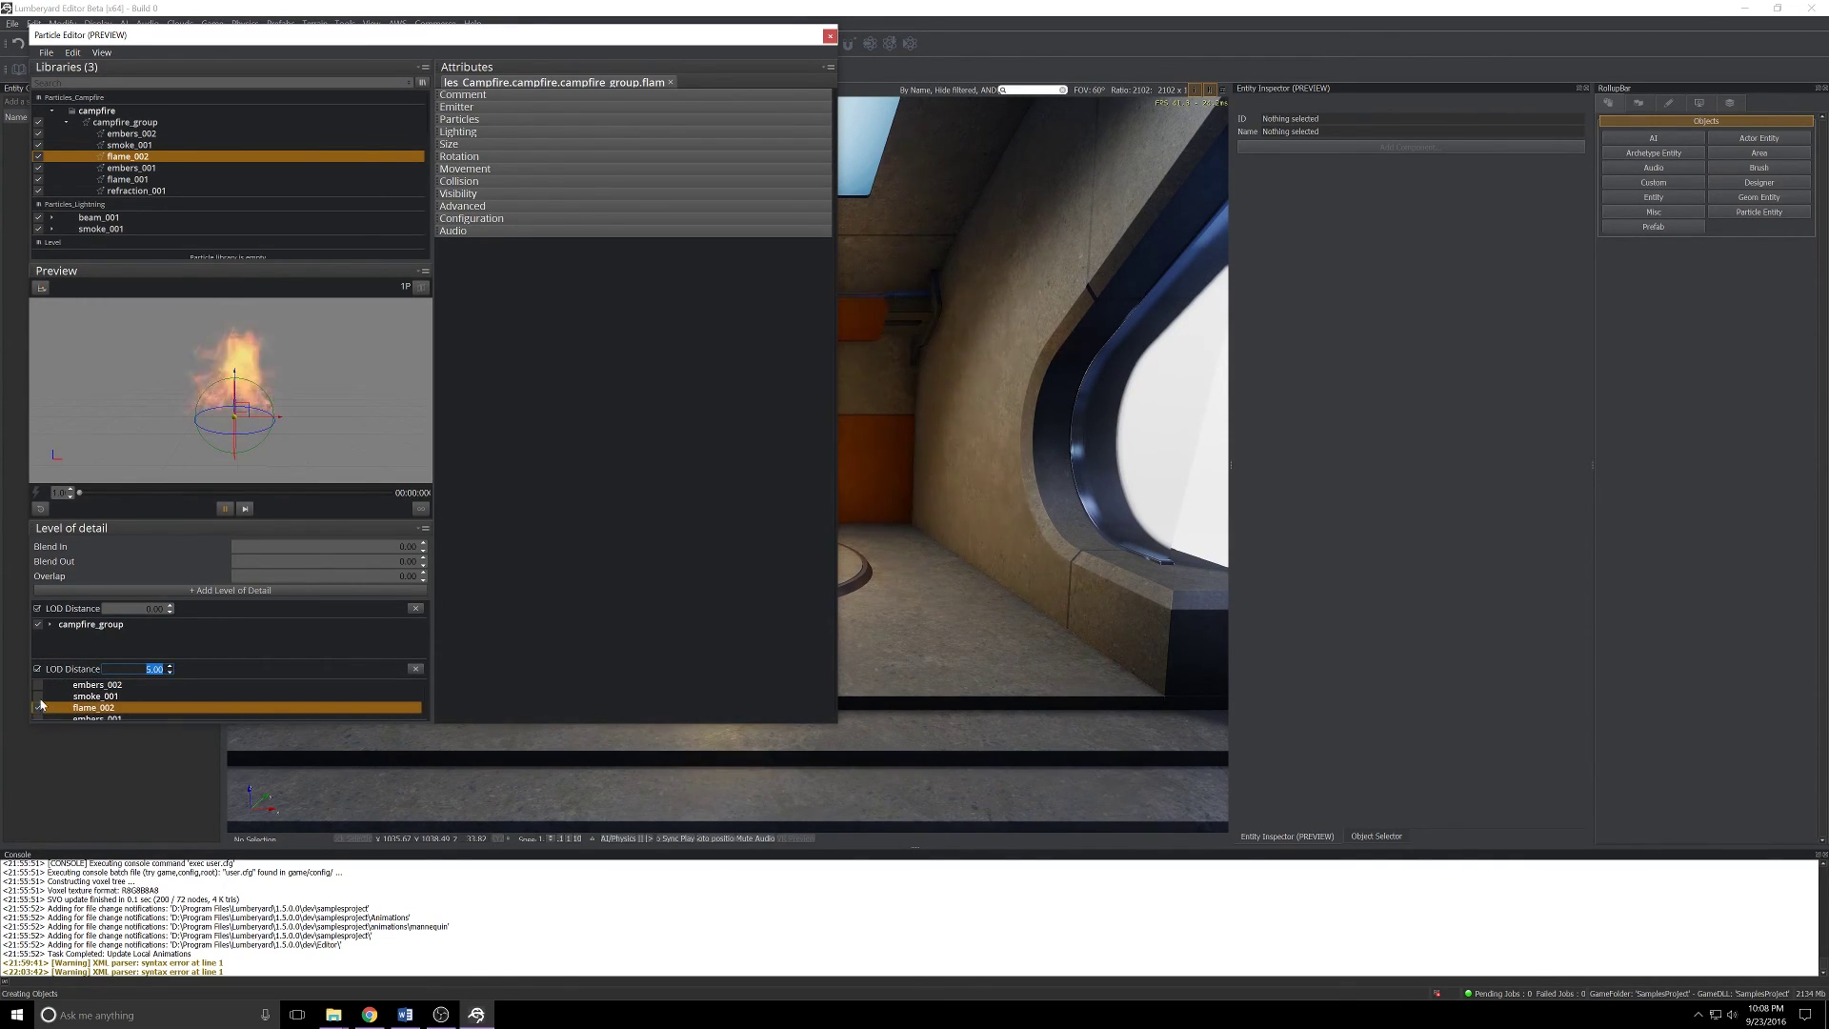
left_click(39, 696)
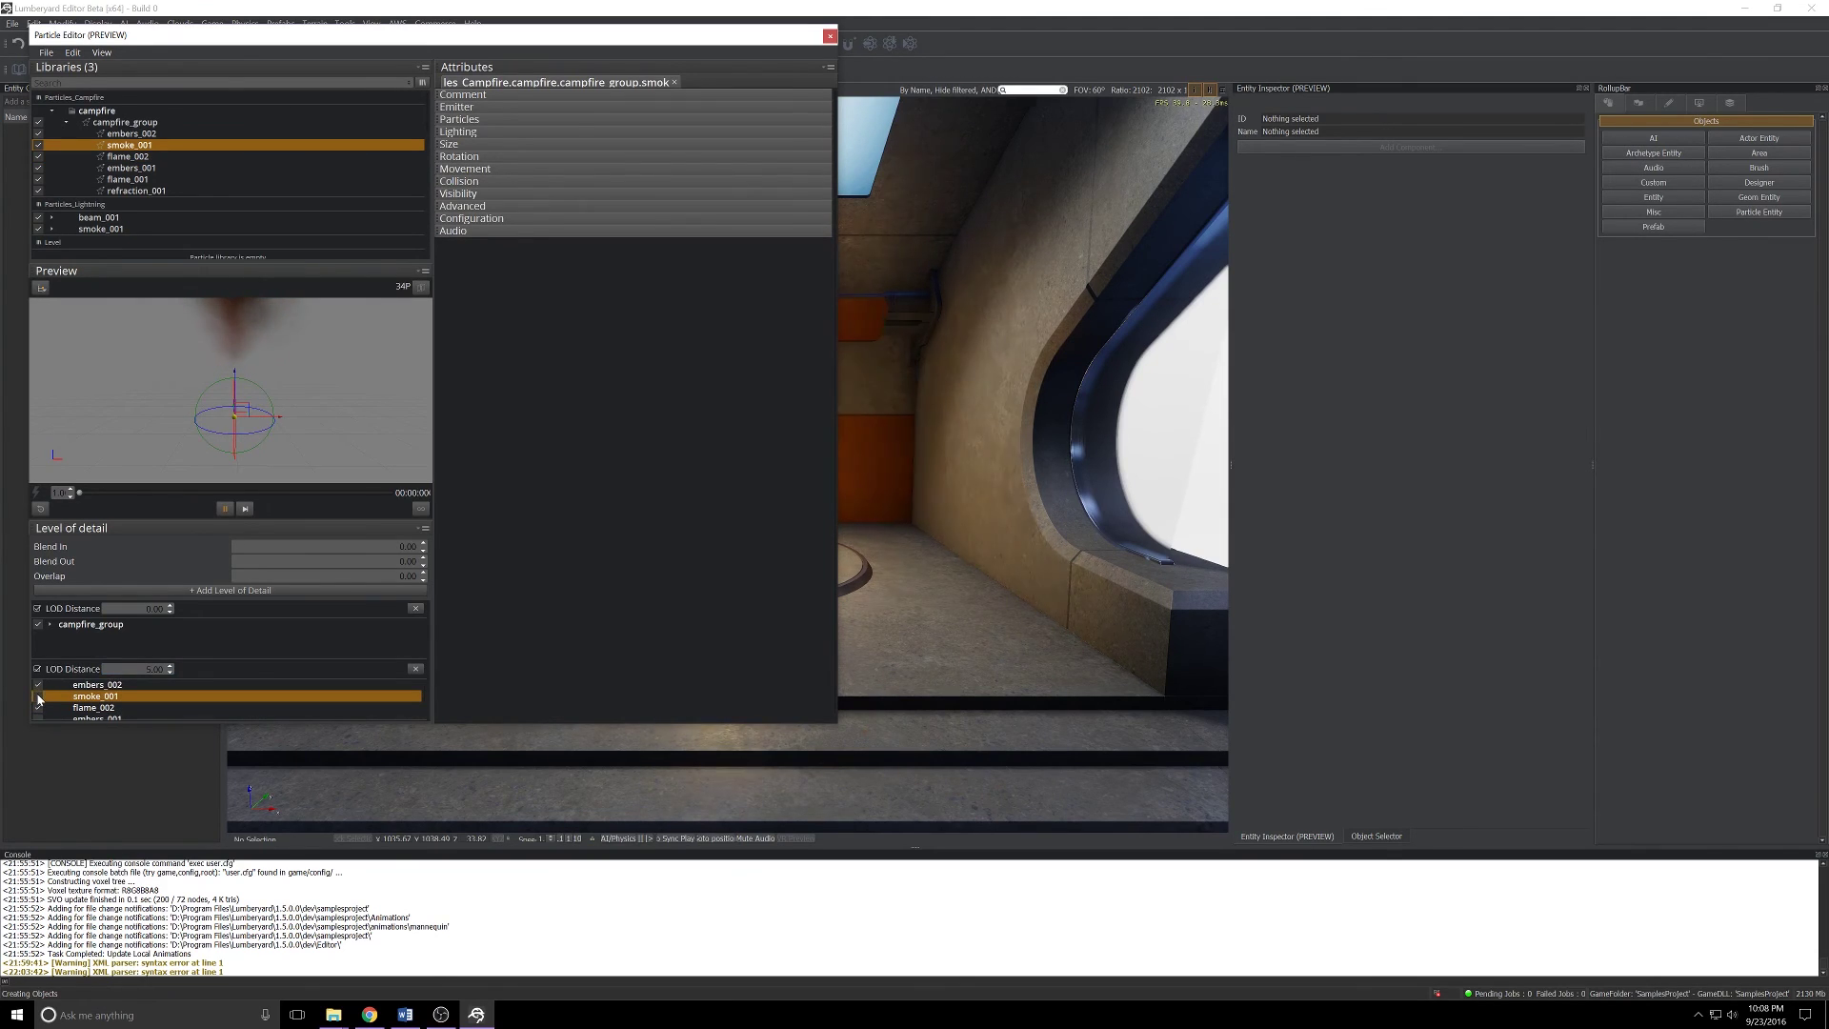
scroll(40, 695, "down", 3)
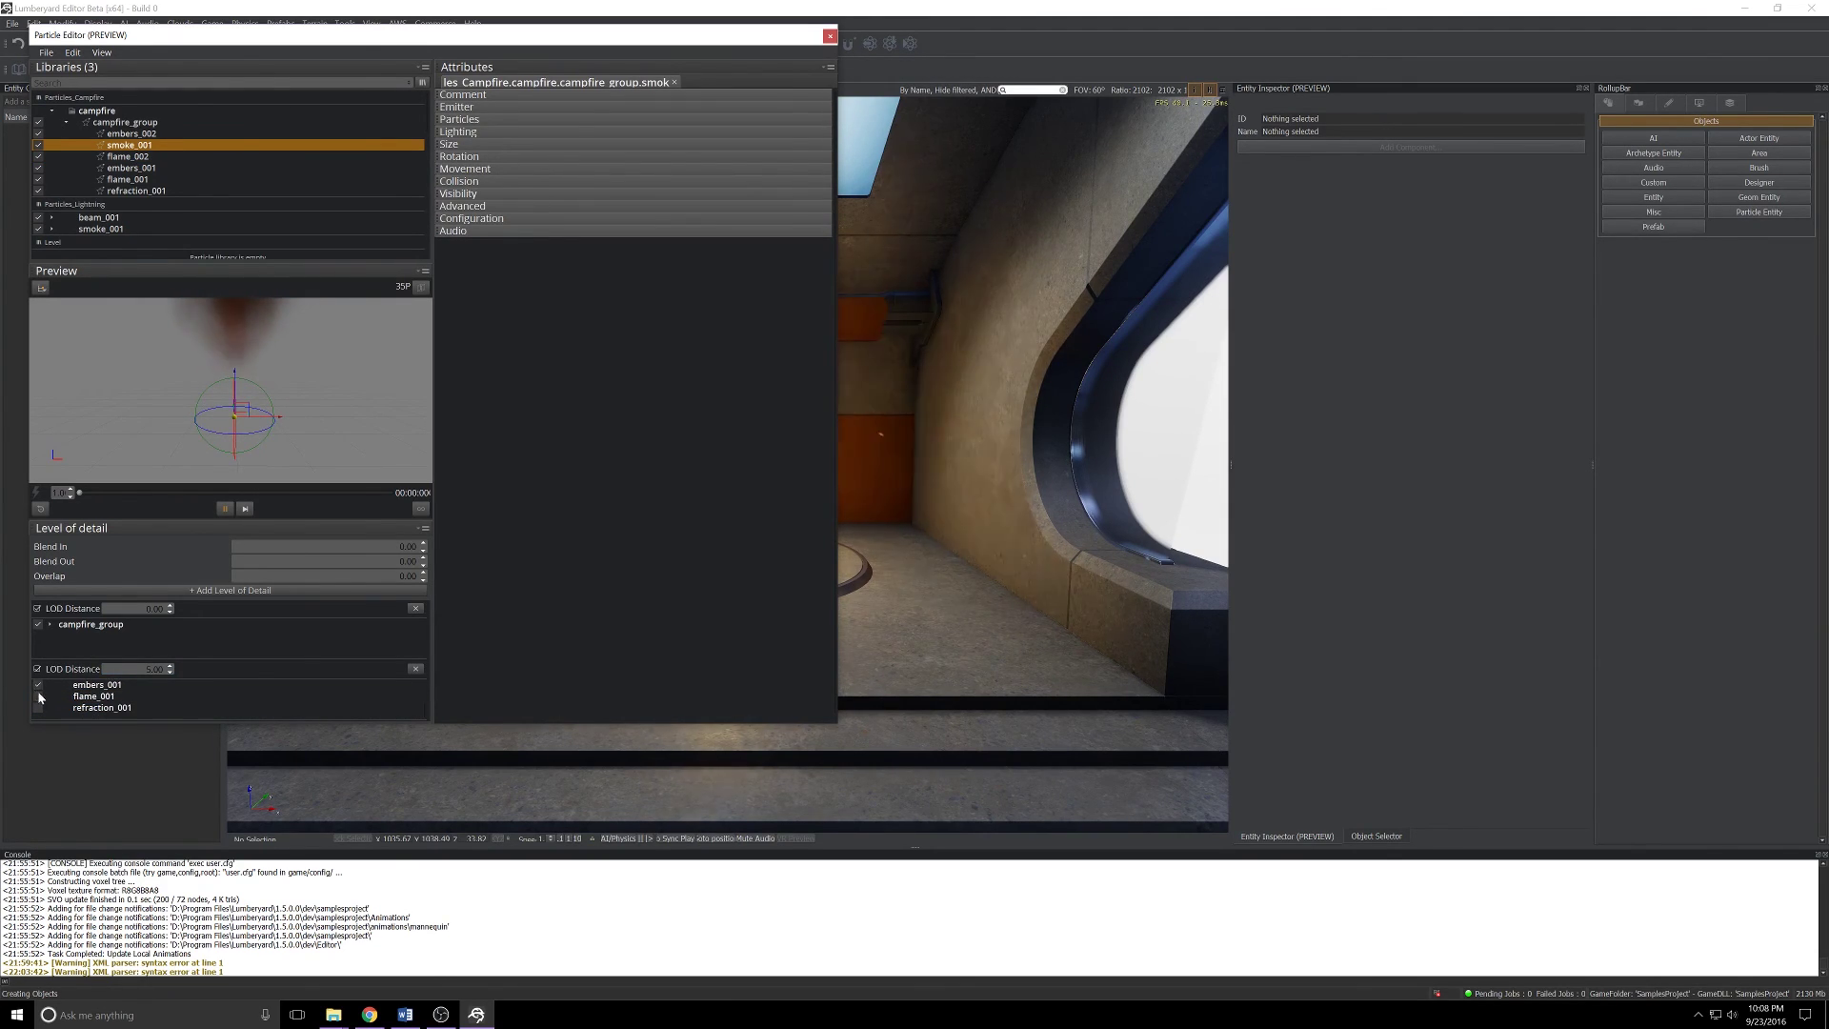
left_click(65, 707)
scroll(65, 710, "up", 4)
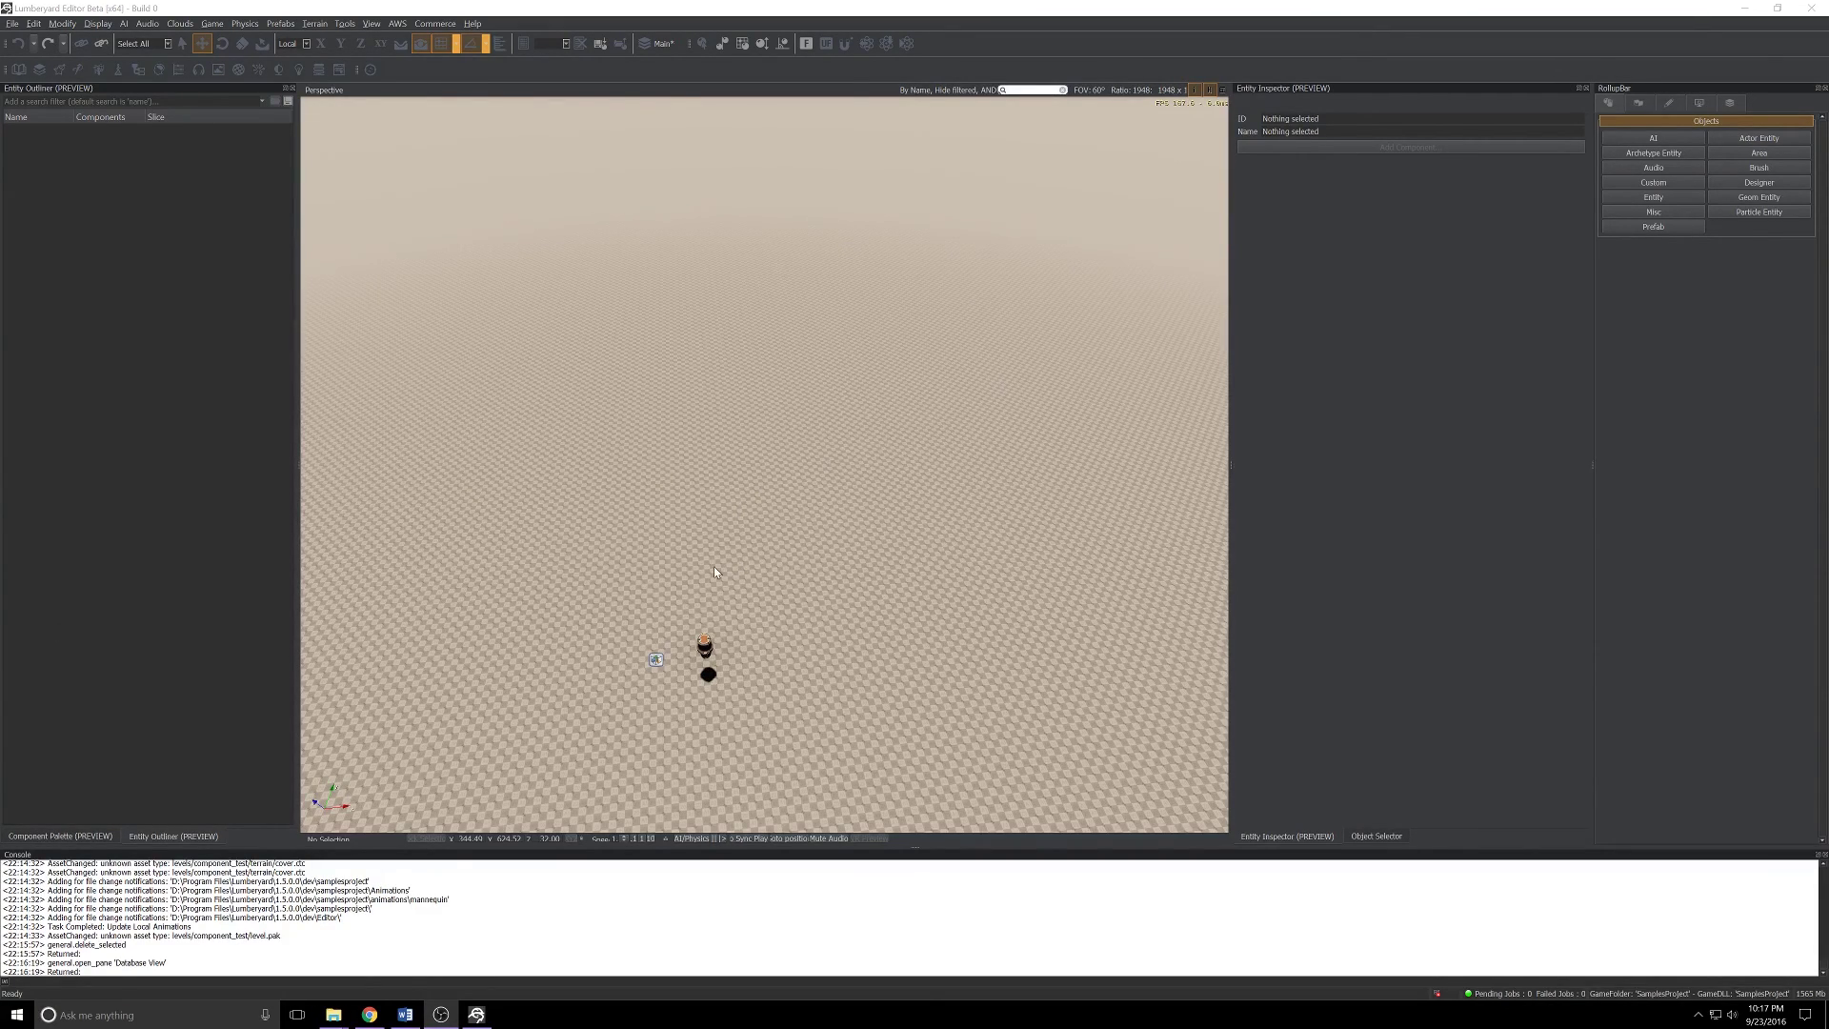
Step: Select the Sphere_Controller1 prefab on the checkered terrain, then deselect it
left_click(706, 644)
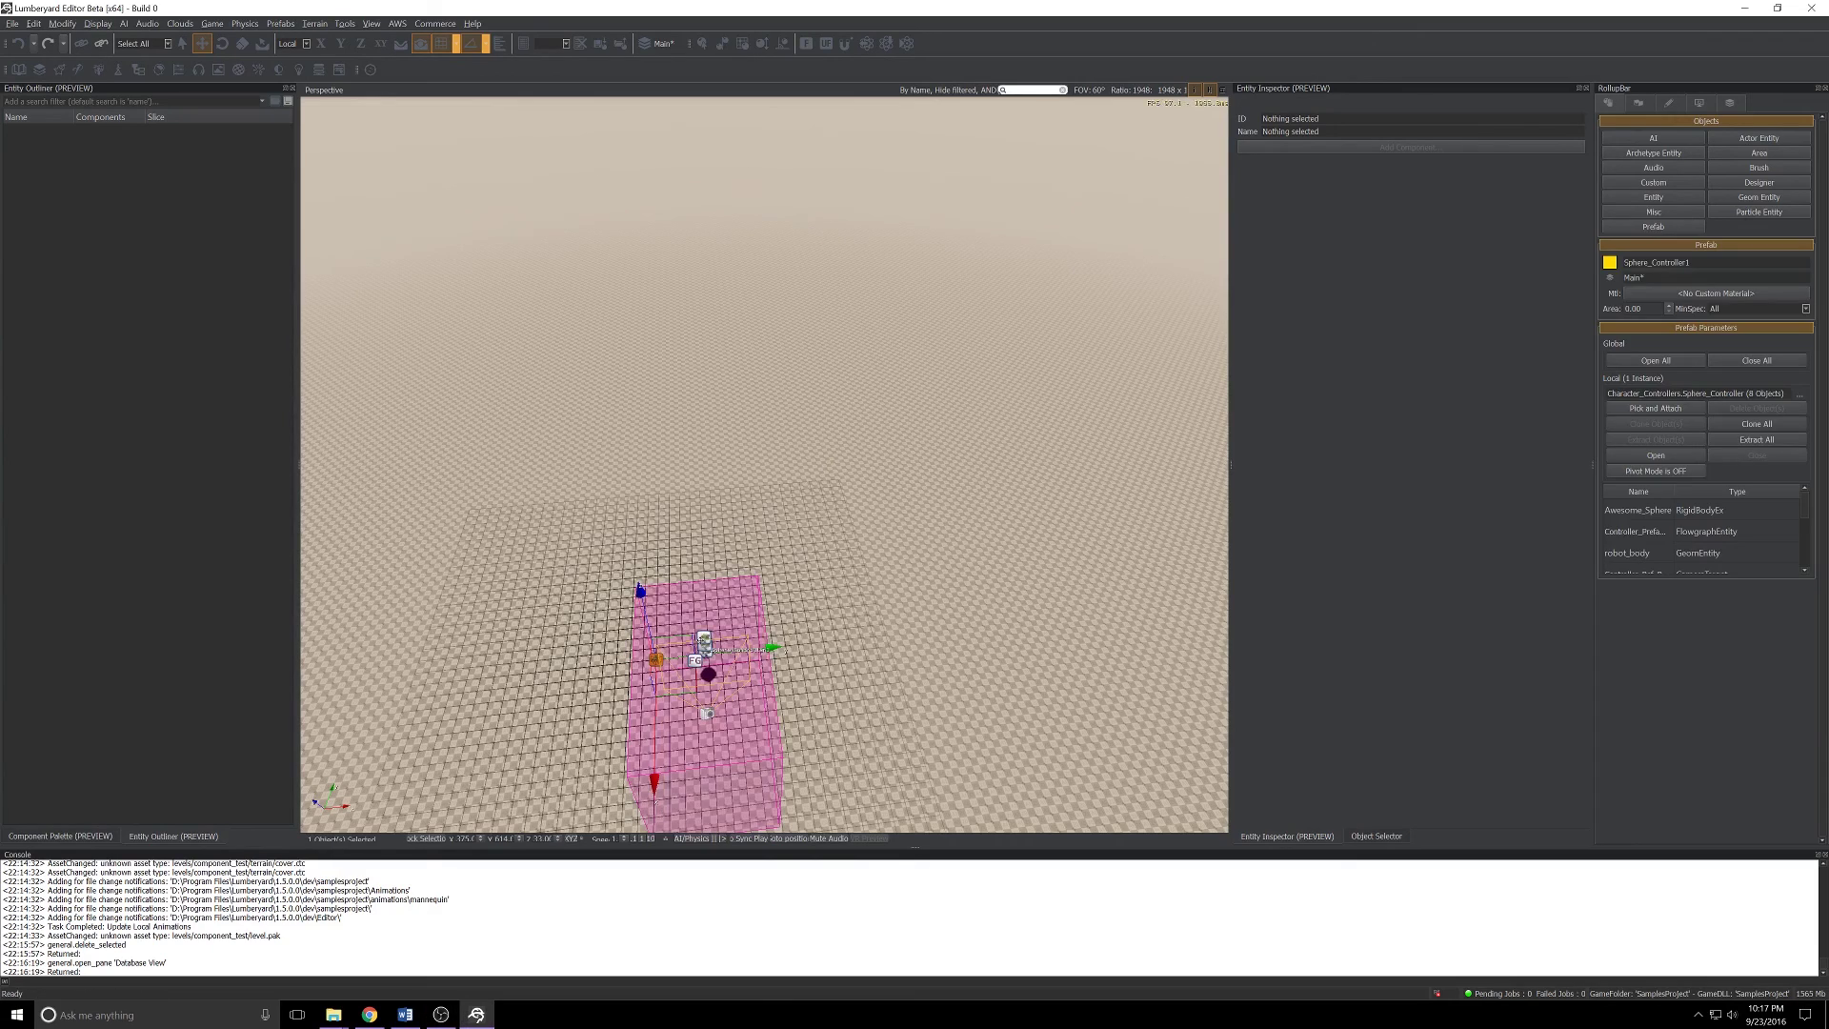
left_click(945, 421)
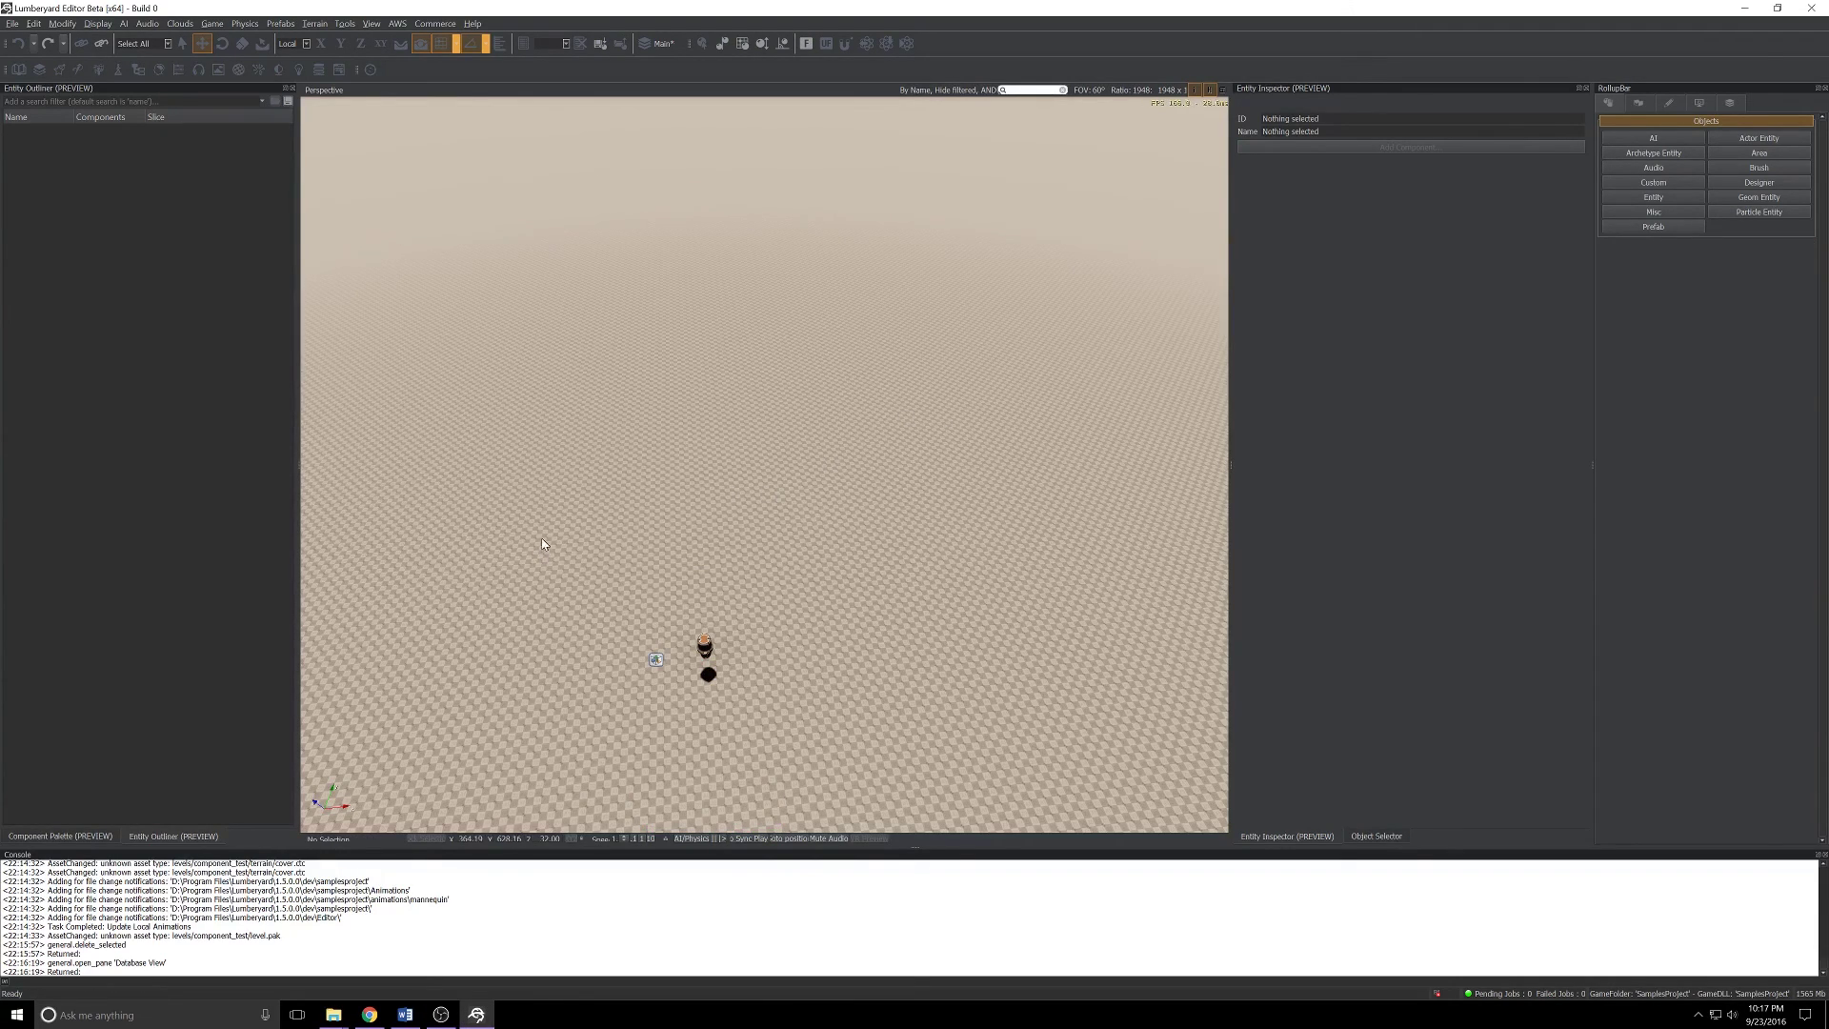
Step: Show the Component Palette (PREVIEW) and scroll through its colliders, meshes and shapes
left_click(60, 837)
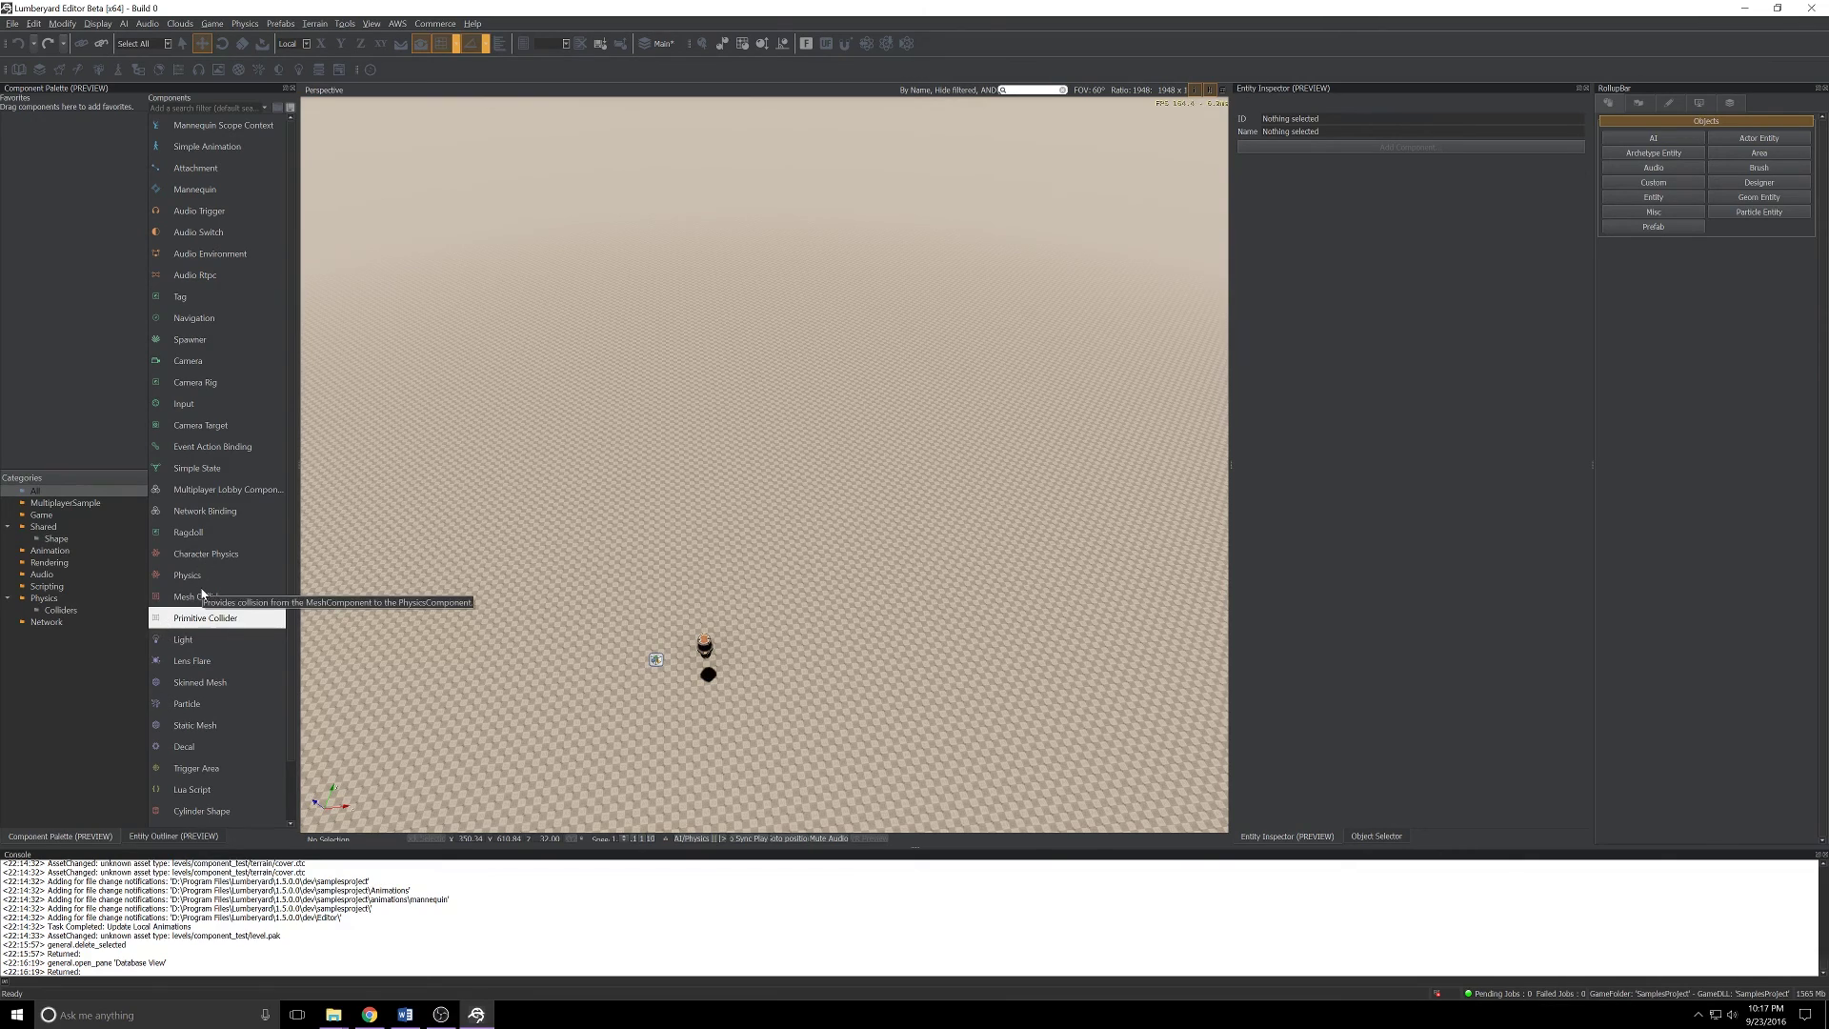
scroll(186, 519, "down", 1)
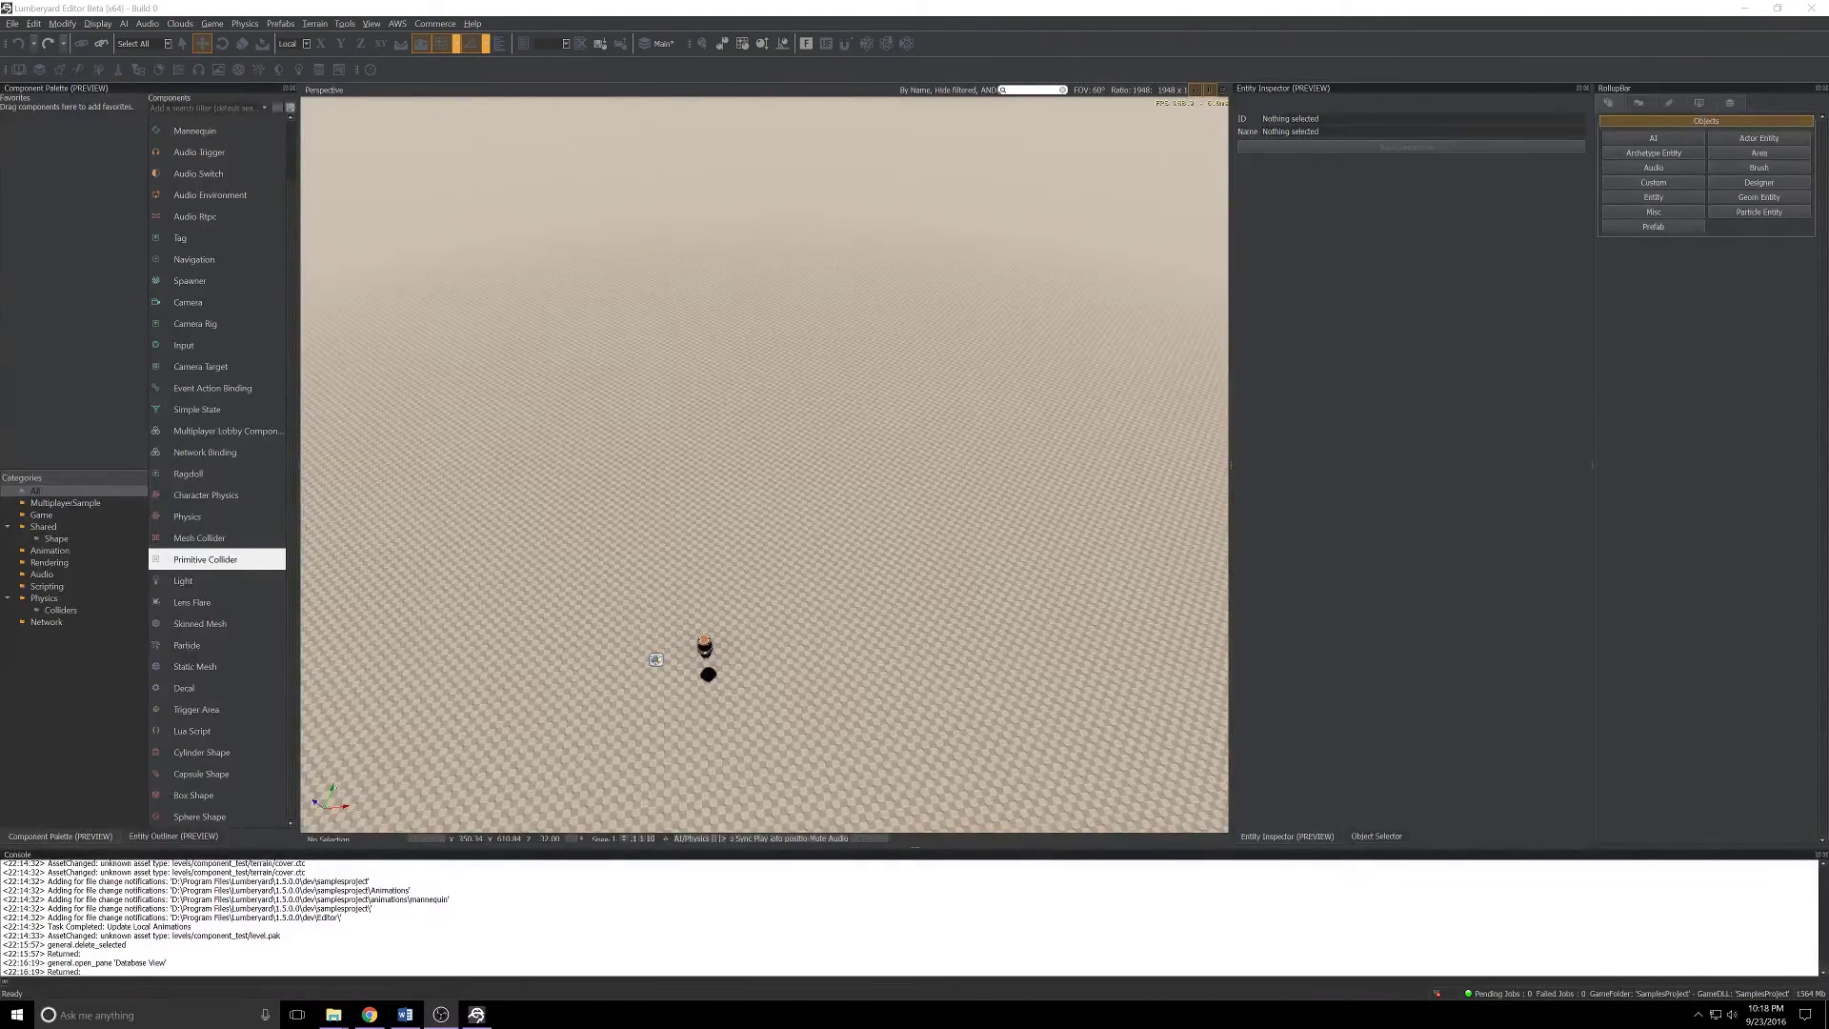
Step: Filter the palette to Shared > Shape and drag a 1.00 m Box Shape into the viewport
left_click(39, 540)
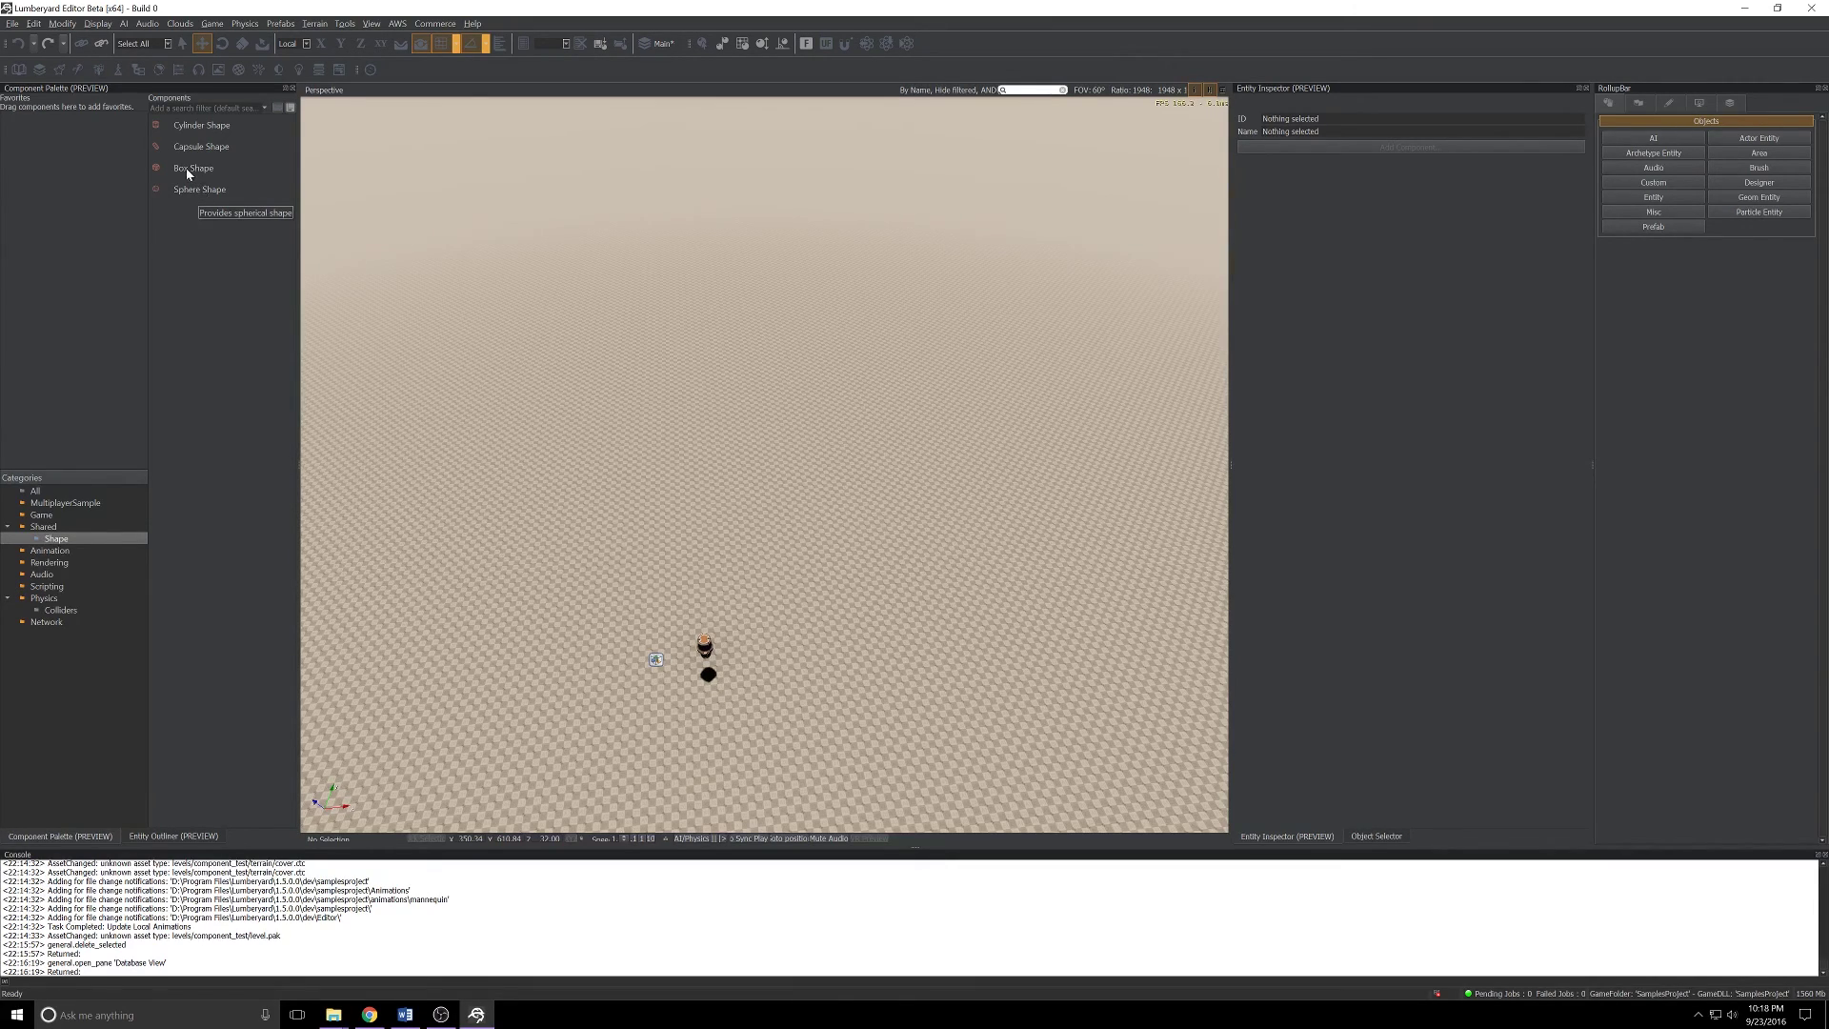
left_click_drag(171, 171, 694, 446)
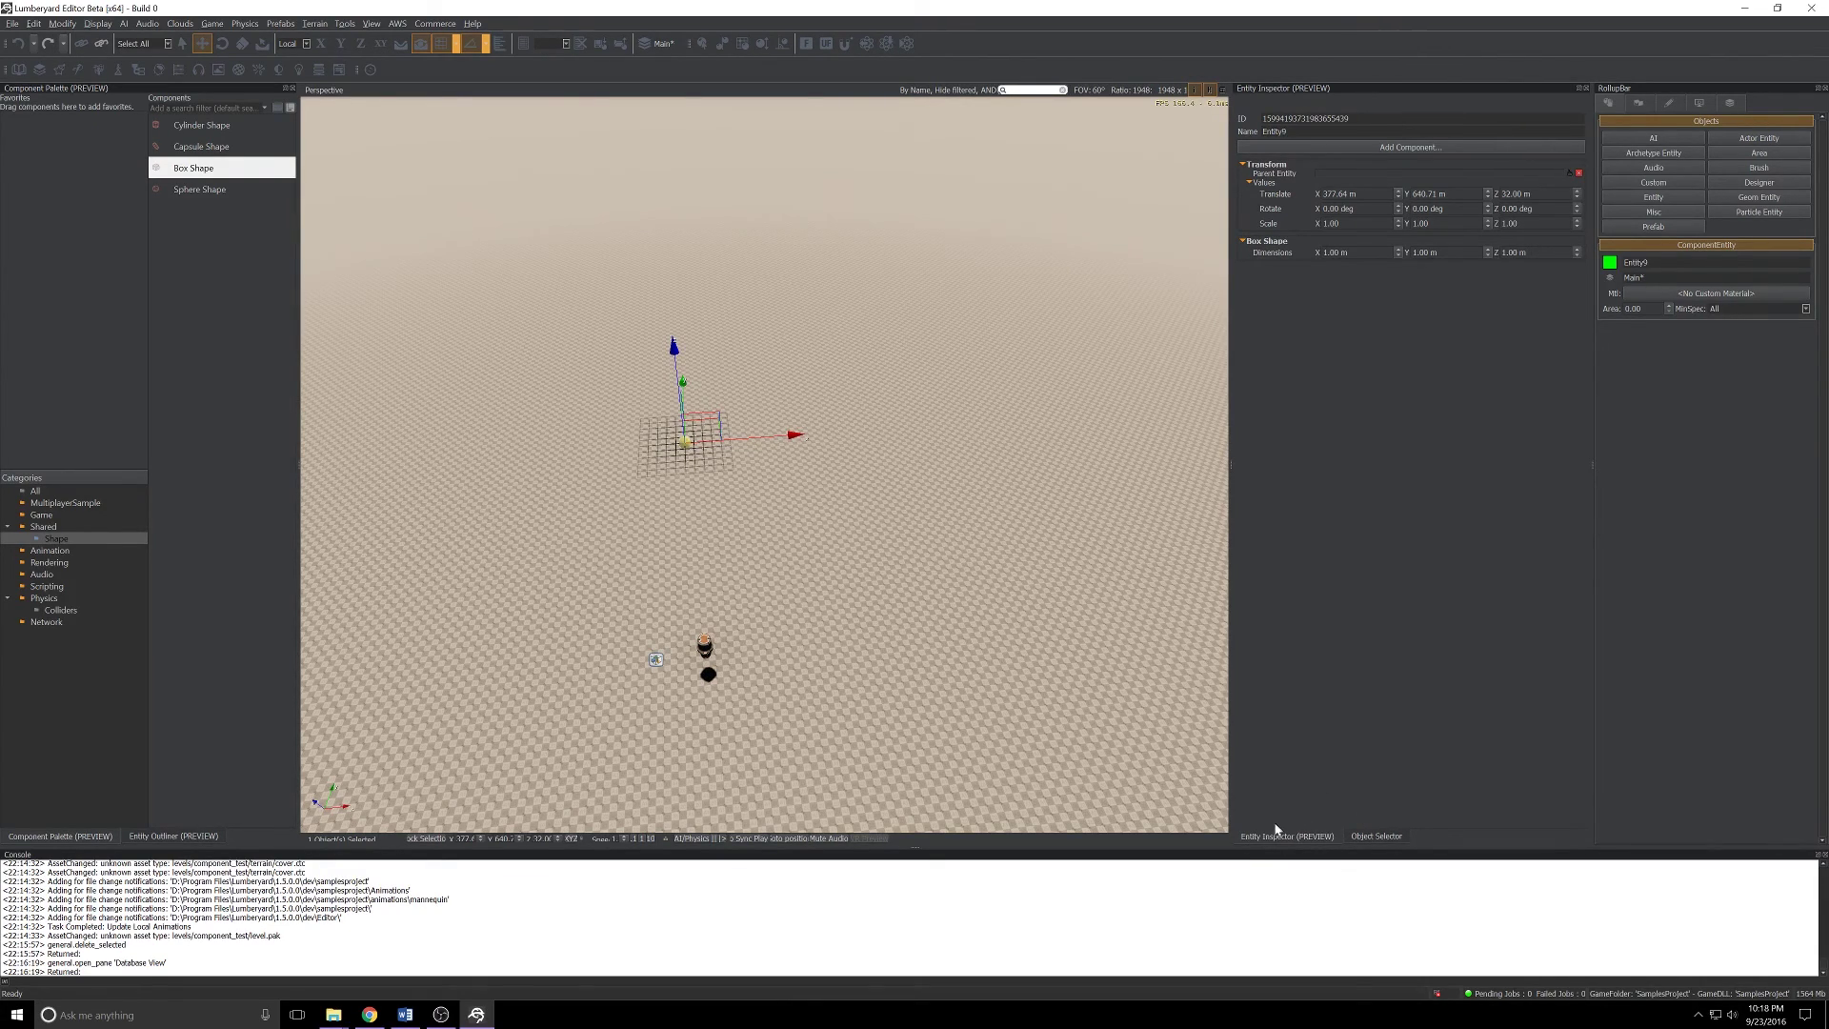
Step: Open the view pane list and close it again without choosing a pane
left_click(371, 23)
mouse_move(376, 39)
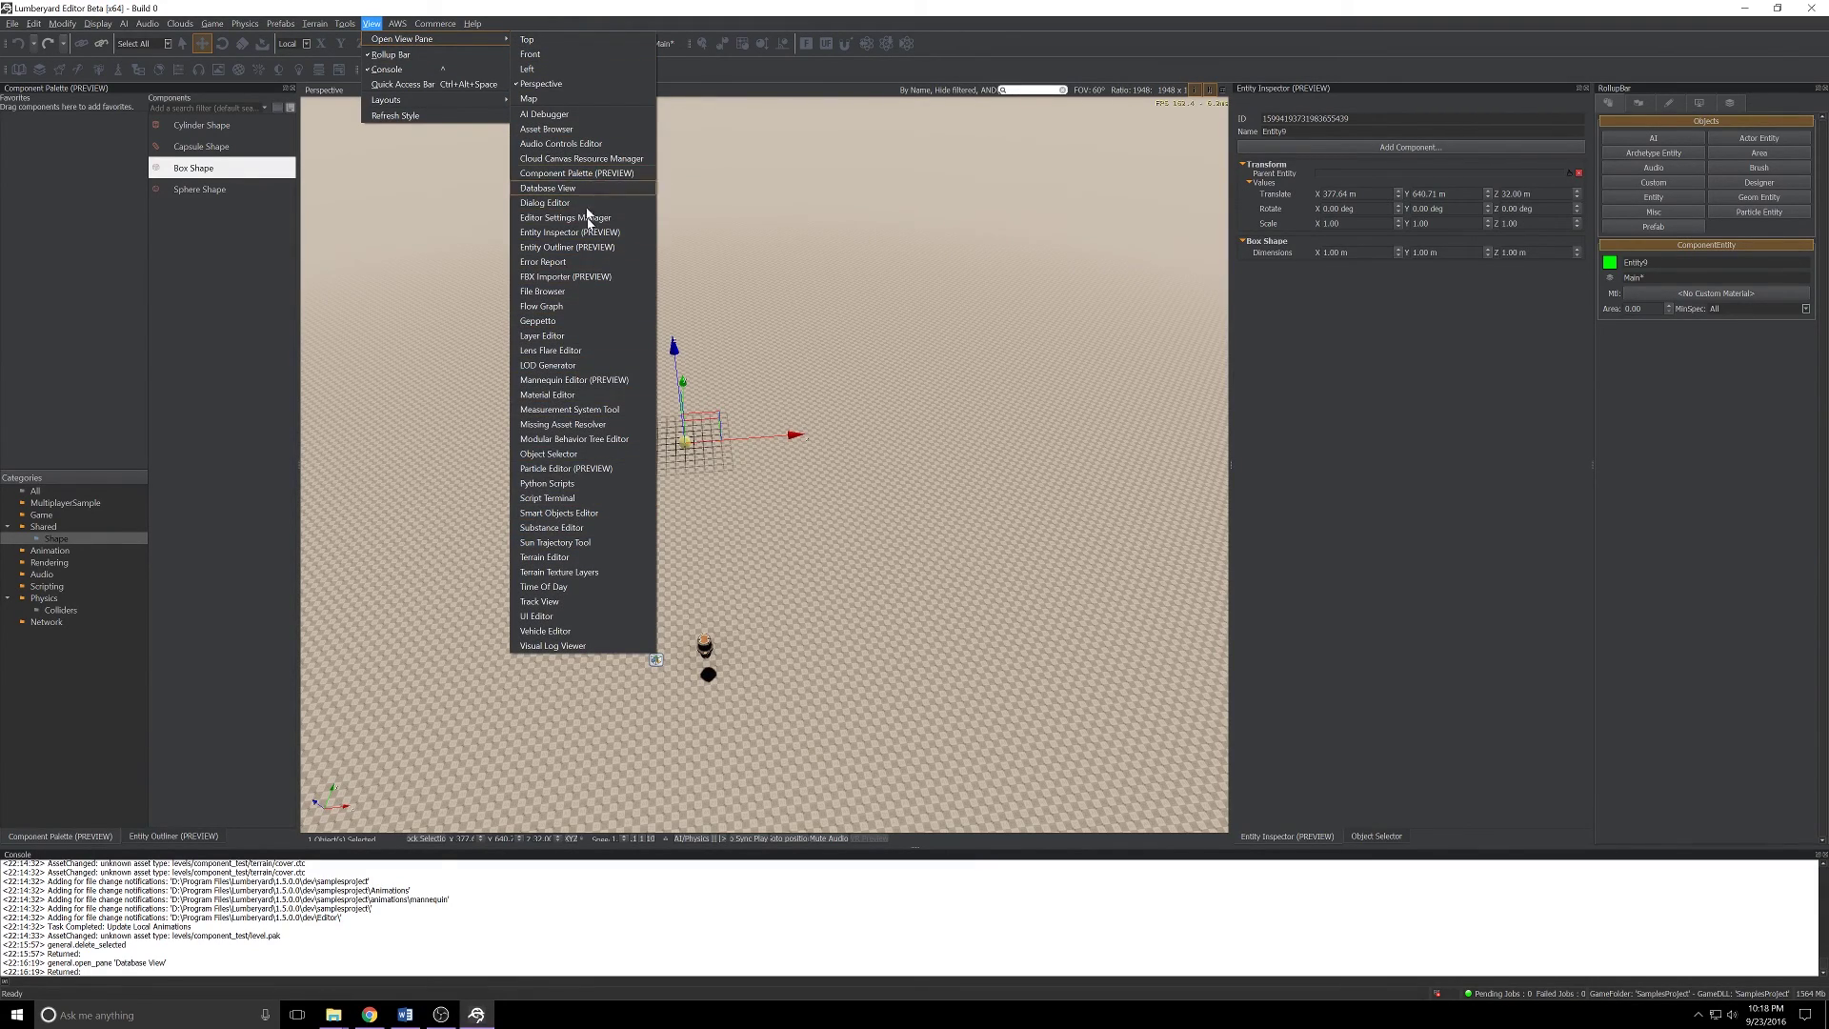
left_click(1366, 351)
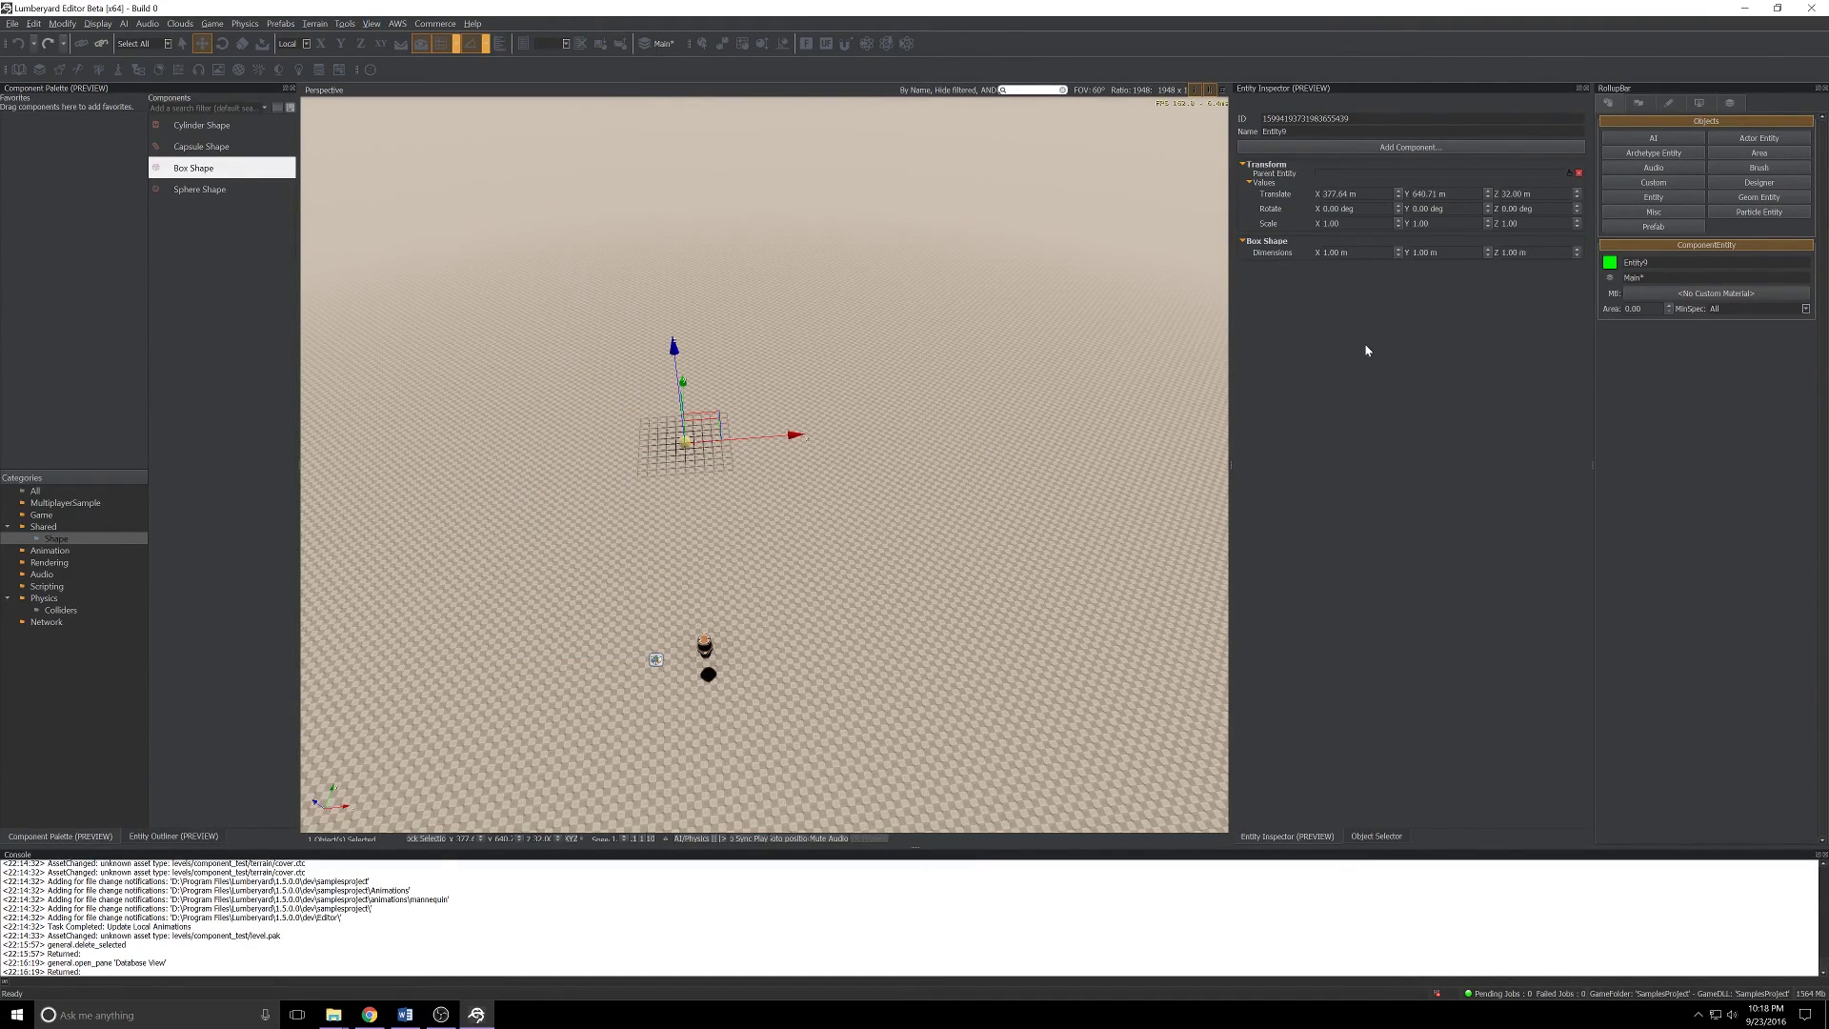
Step: Set the Box Shape dimensions X, Y and Z to 10 m and show the Terrain tools
left_click(1358, 252)
left_click_drag(1359, 252, 1281, 251)
type("10")
key("Tab")
type("10")
key("Tab")
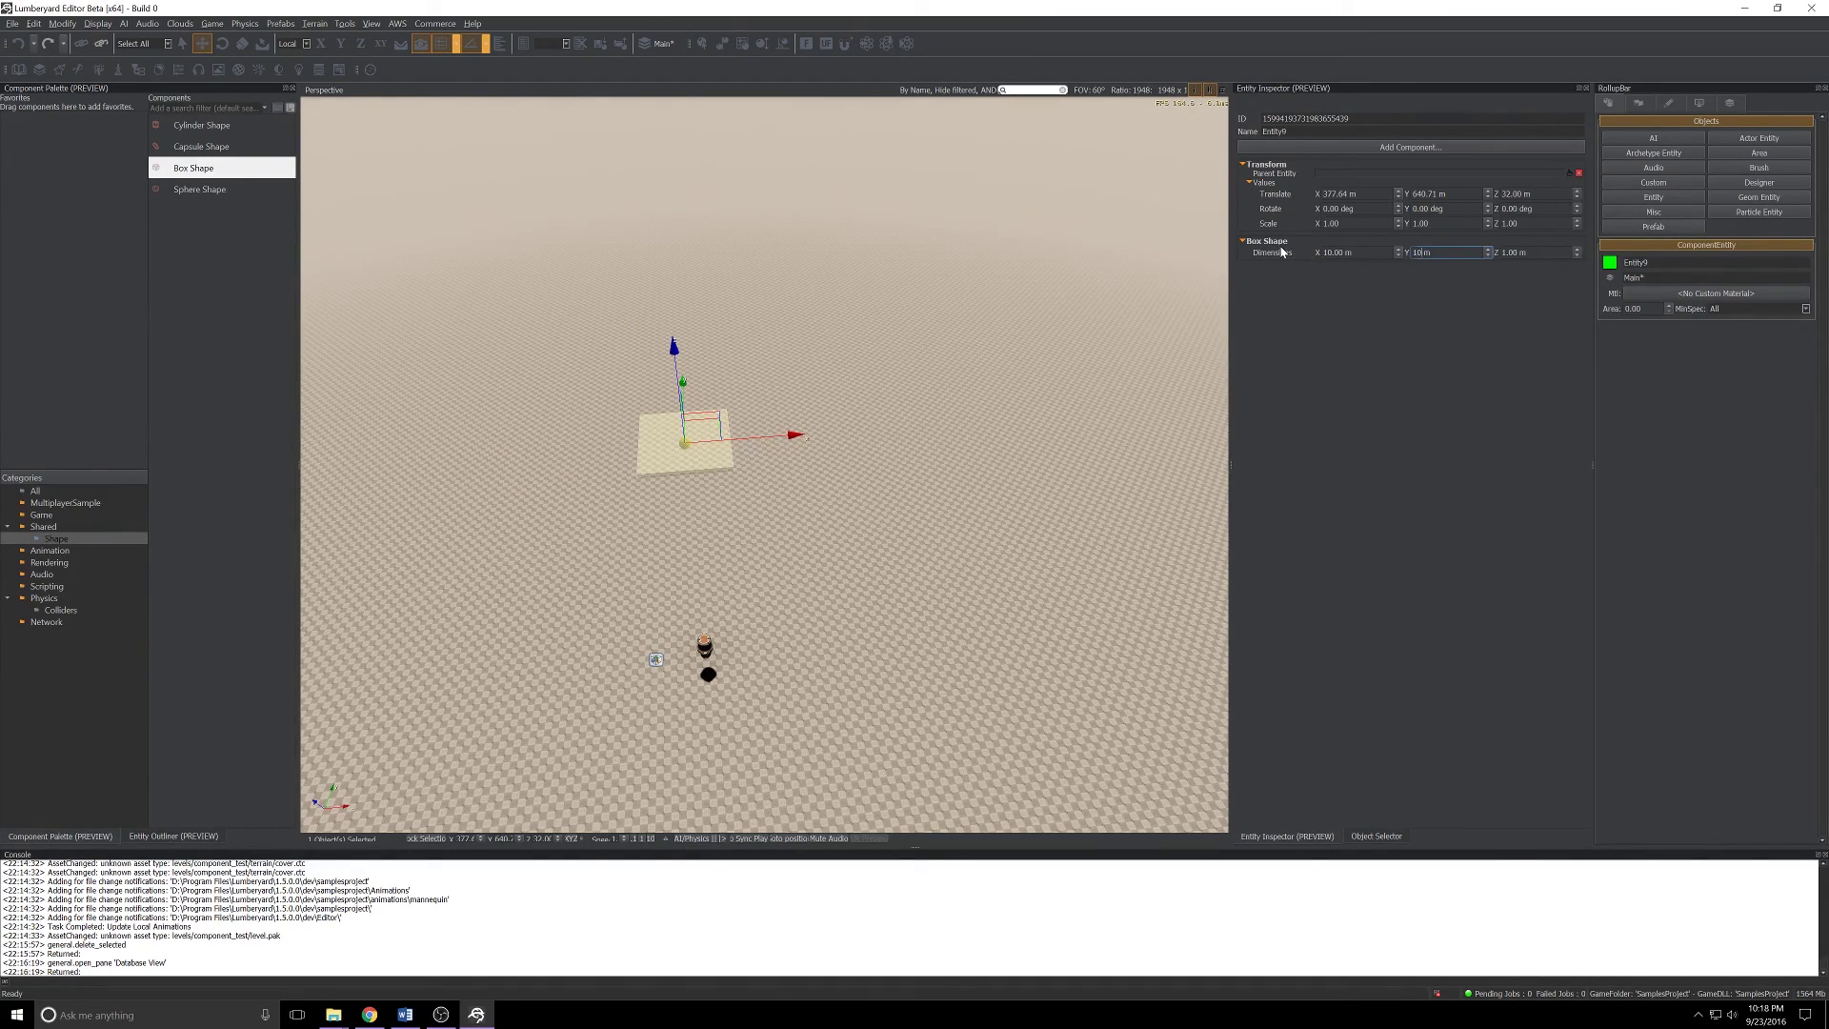
type("10")
key("Return")
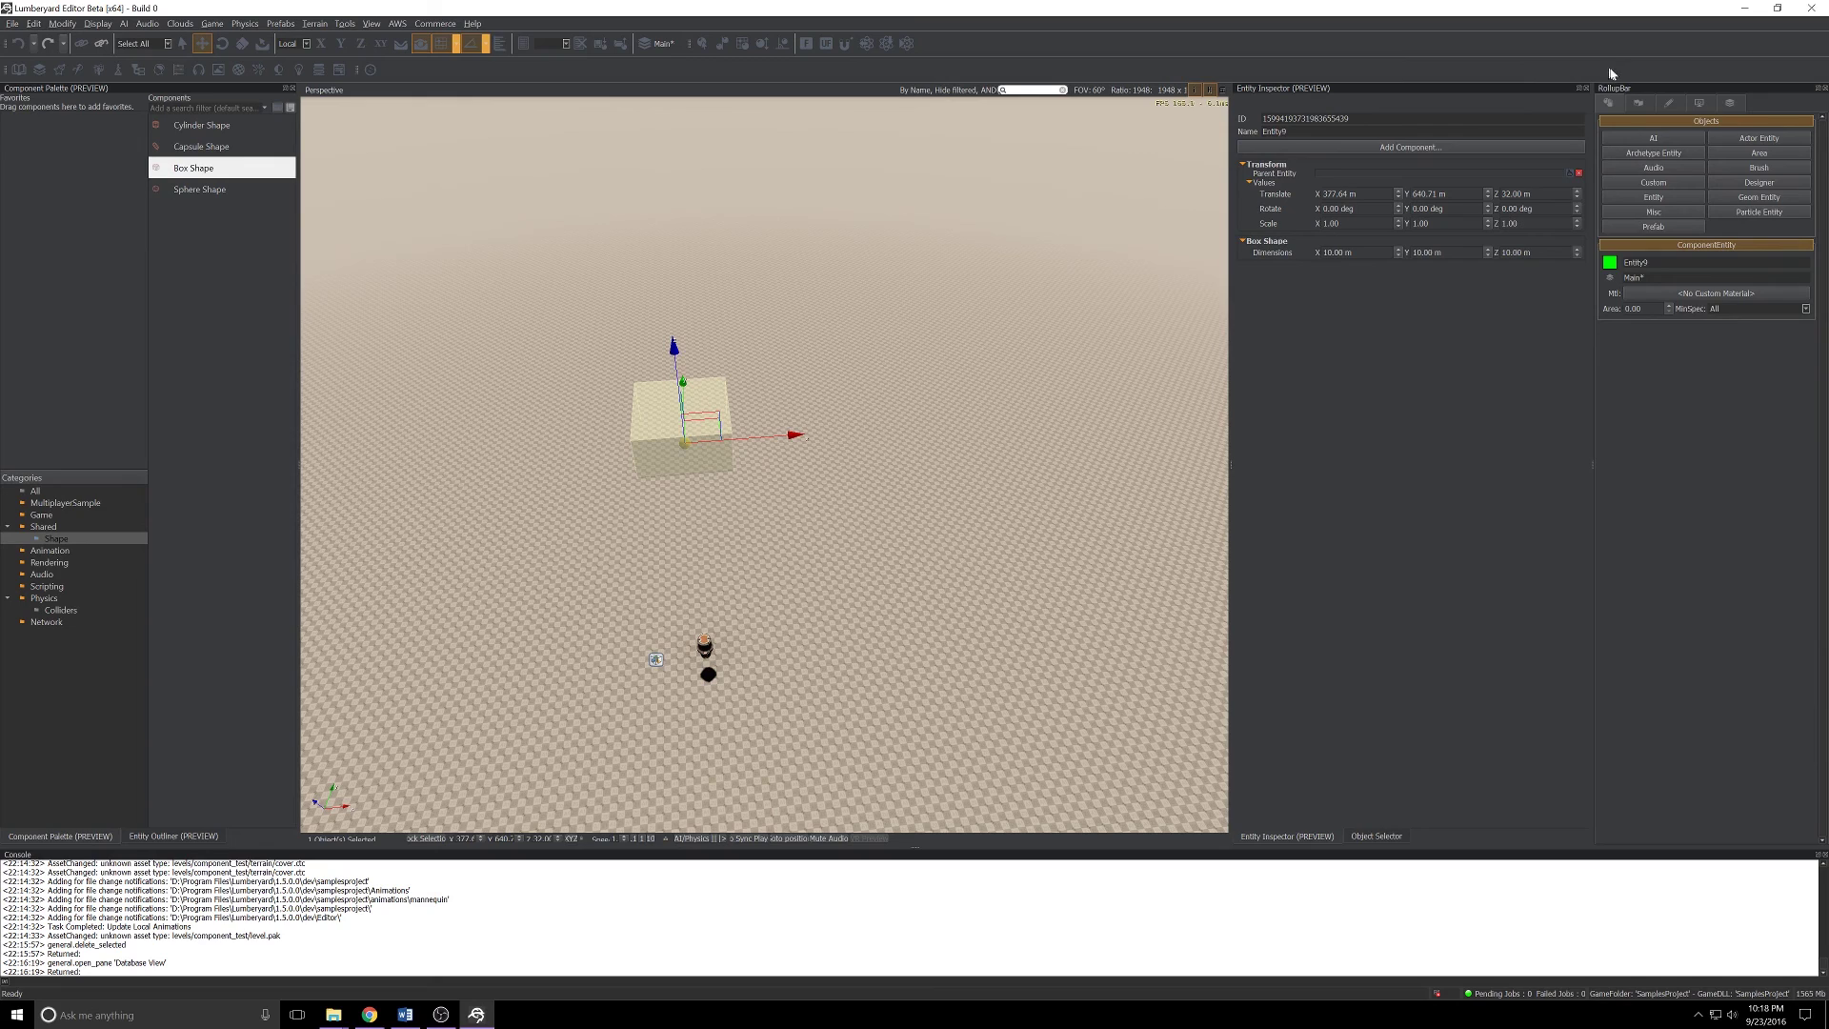
left_click(1637, 105)
Step: Paint a pure red patch onto the terrain with the Layer Painter, then return to Objects
left_click(1638, 168)
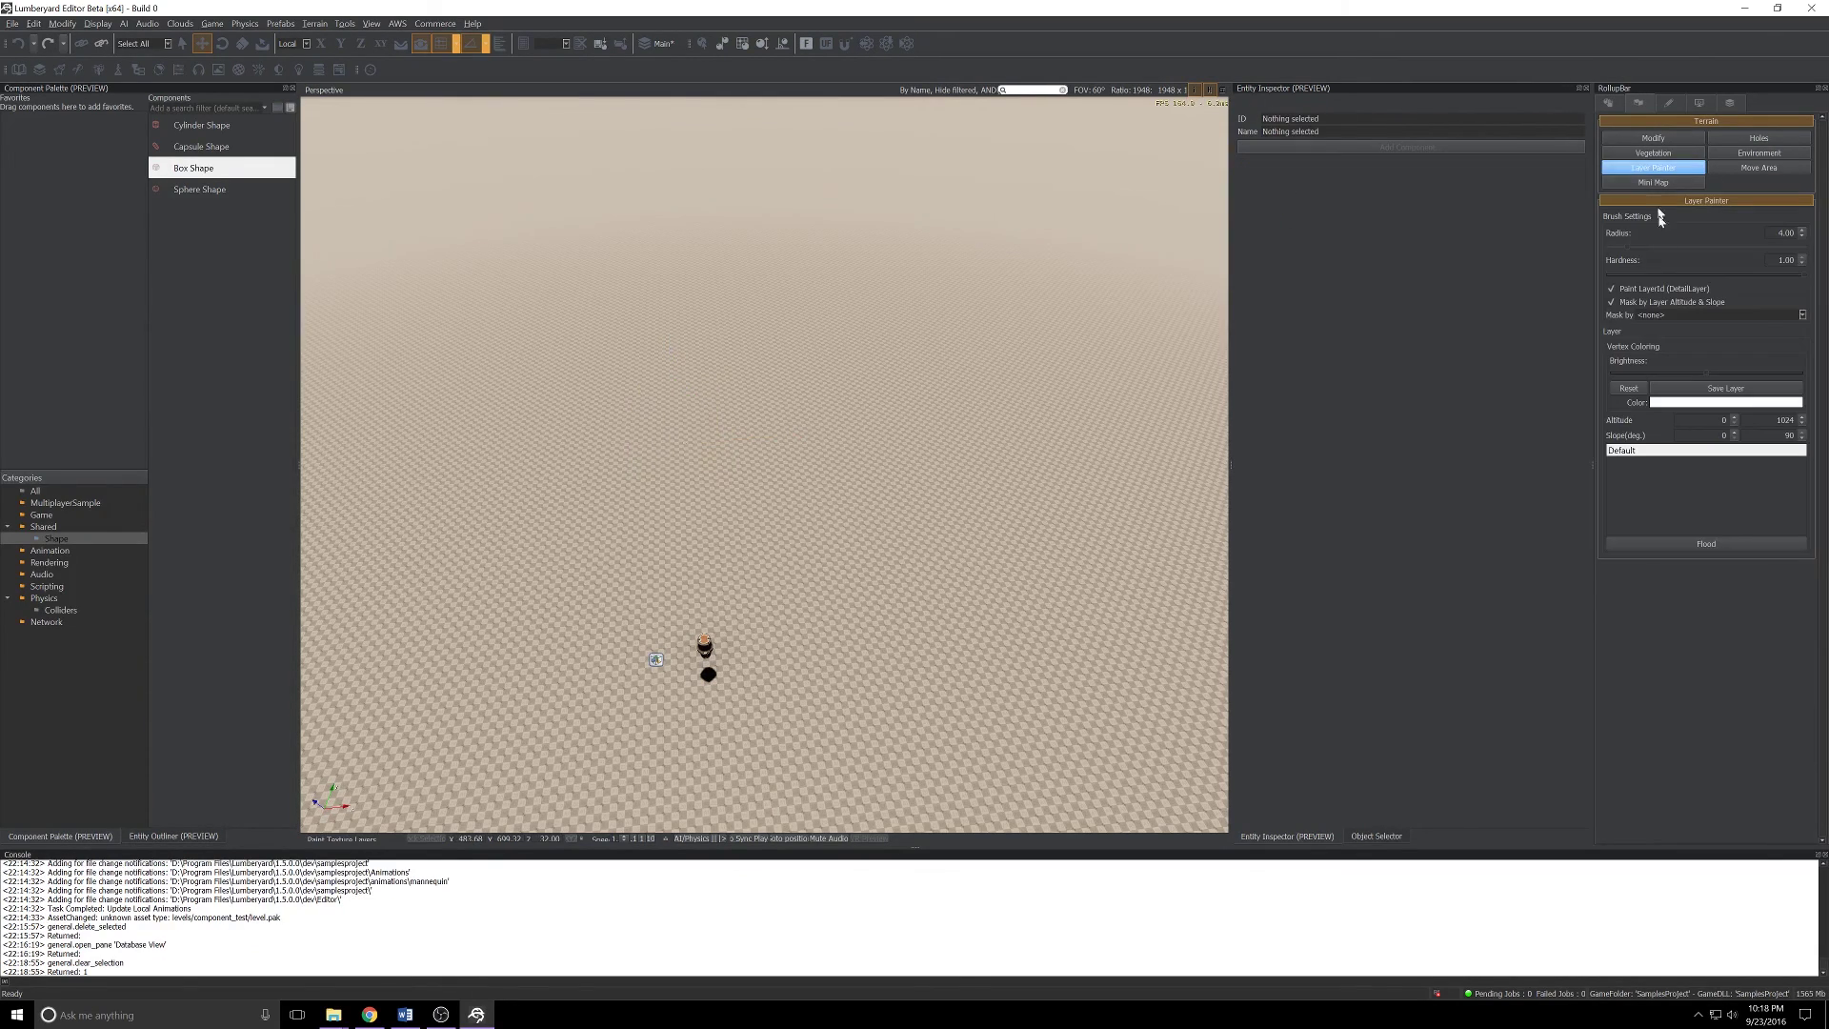
left_click(1685, 403)
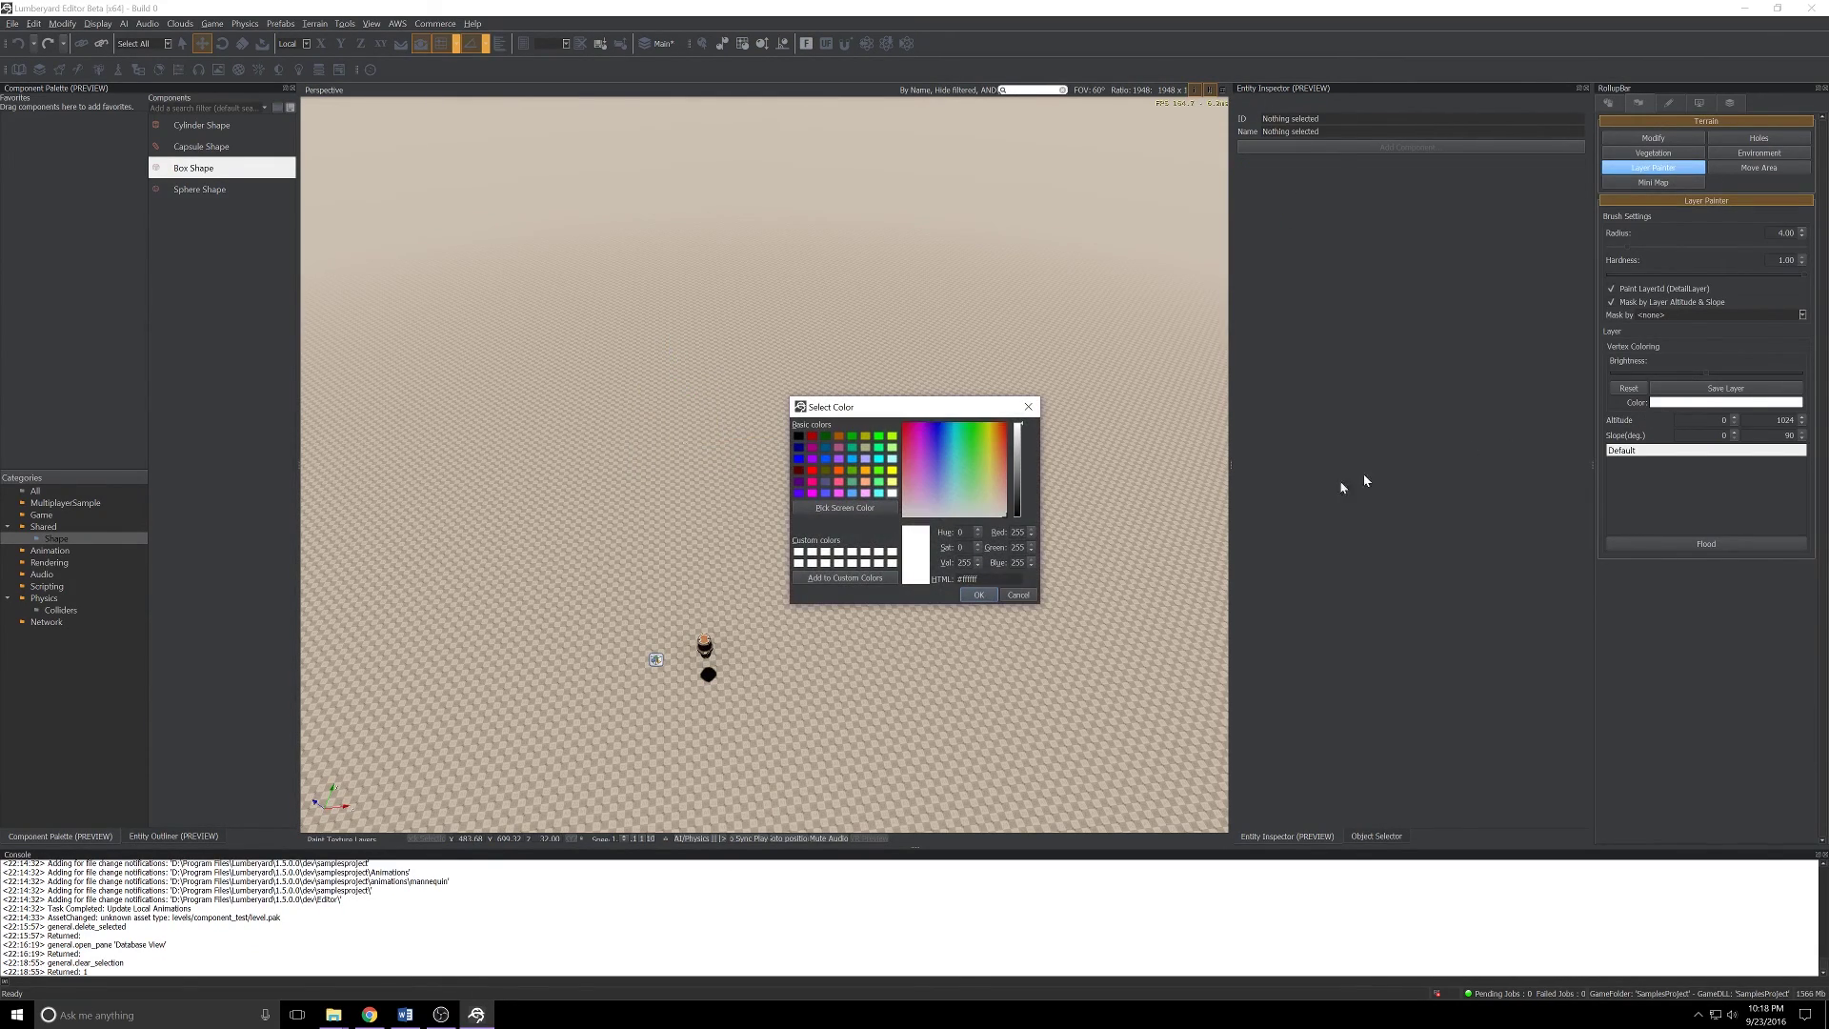
left_click(905, 434)
left_click_drag(905, 436, 903, 422)
left_click(979, 594)
mouse_move(654, 449)
left_mouse_down()
mouse_move(703, 464)
mouse_move(708, 437)
mouse_move(668, 448)
mouse_move(711, 461)
mouse_move(681, 432)
mouse_move(639, 451)
mouse_move(660, 470)
mouse_move(718, 466)
mouse_move(706, 486)
mouse_move(721, 467)
mouse_move(683, 462)
left_mouse_up()
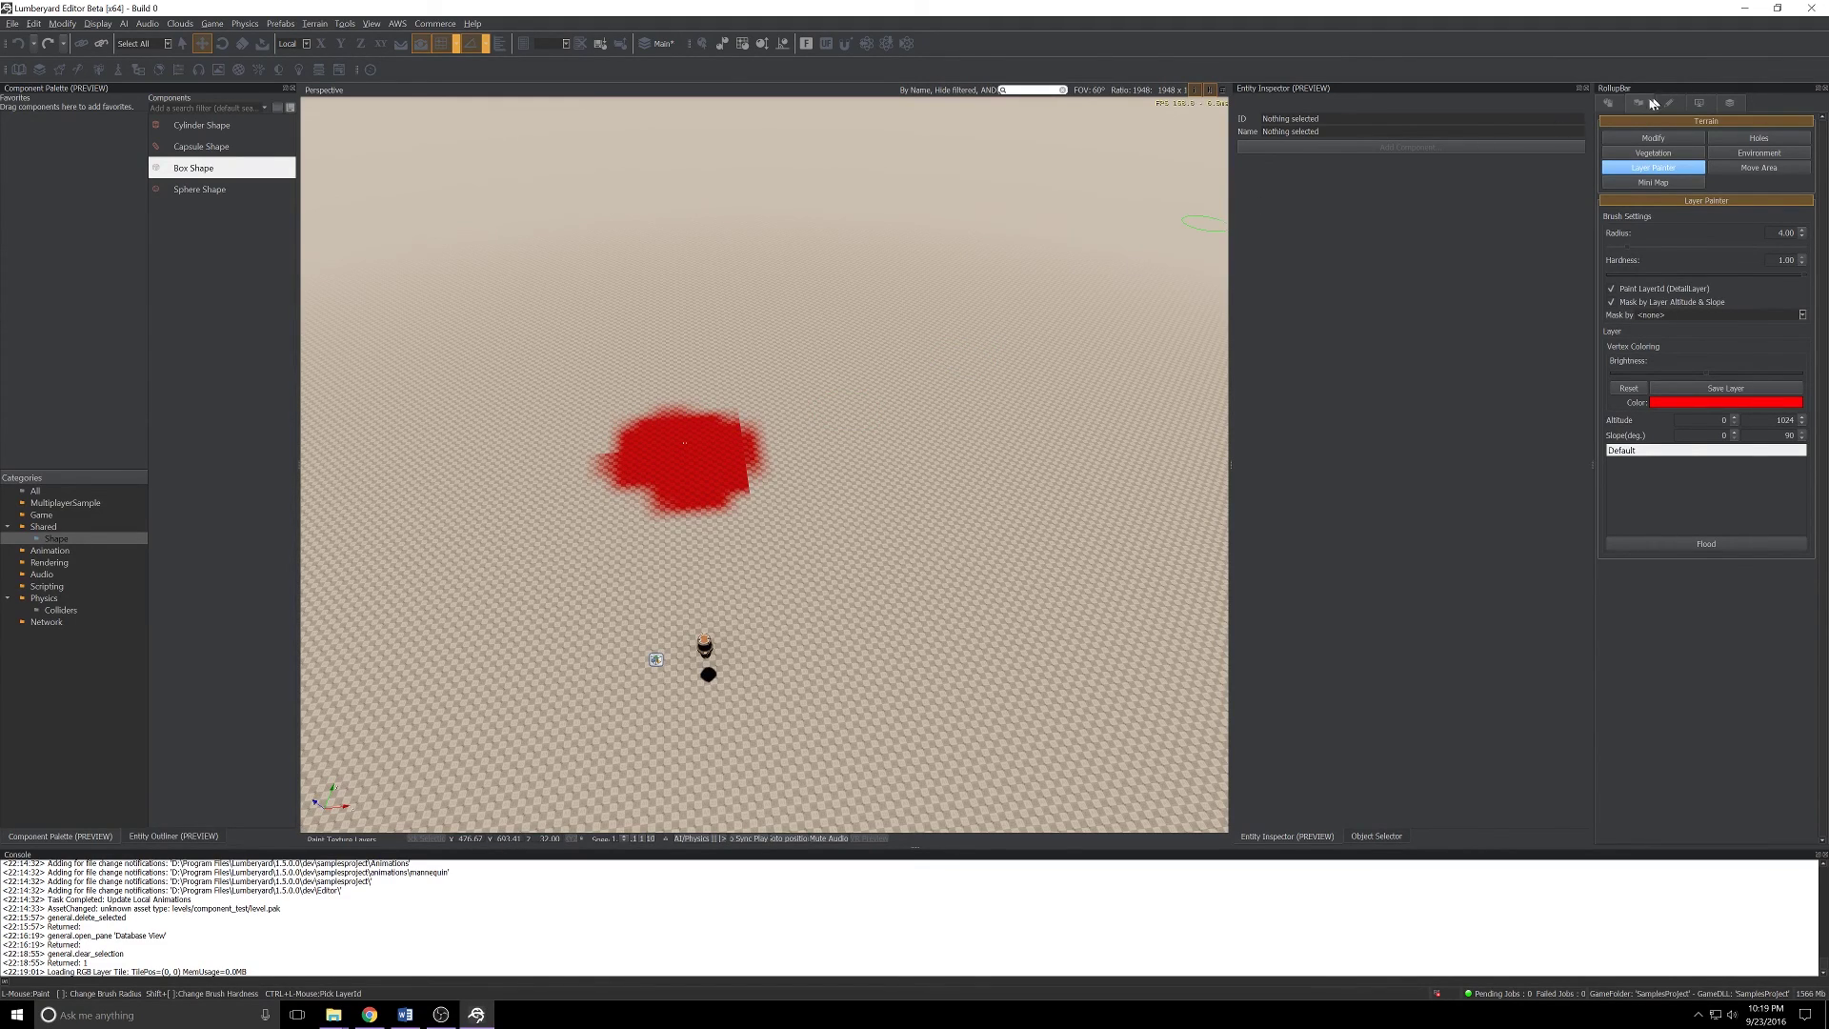
left_click(1608, 102)
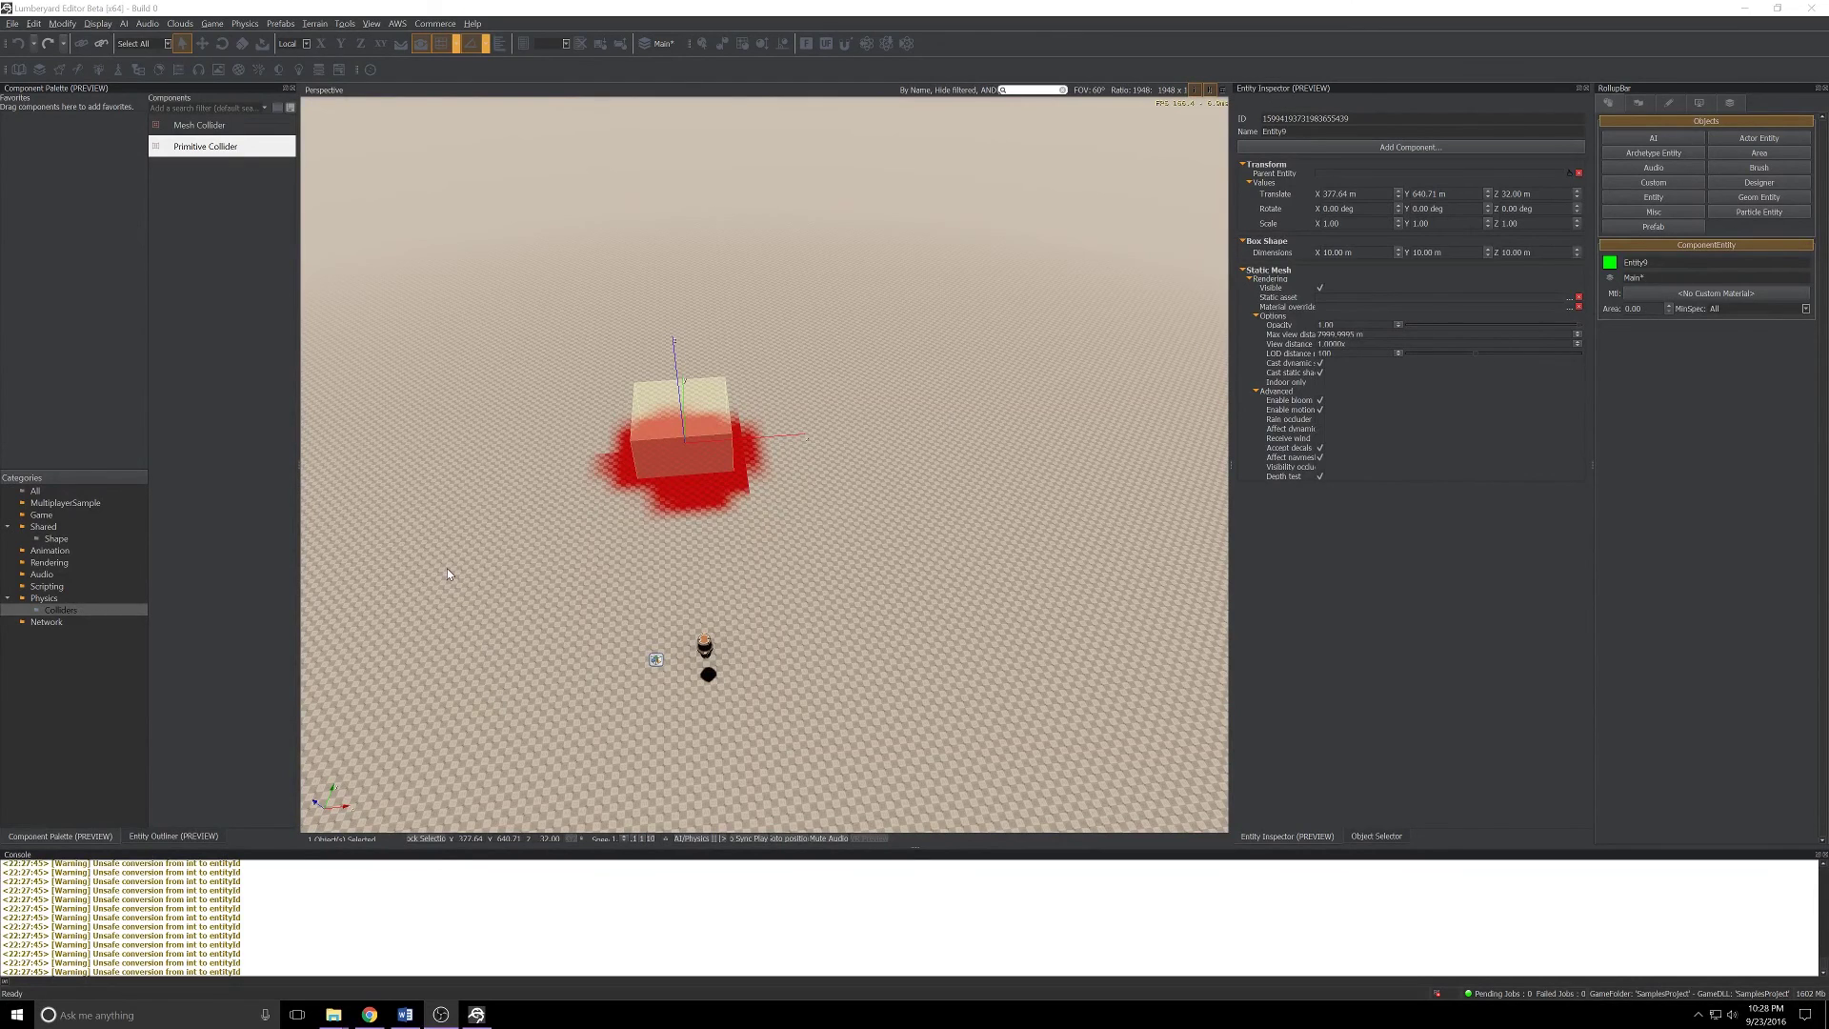
Step: Deselect the box and play-test, running the character forward and back across the red patch
key("Delete")
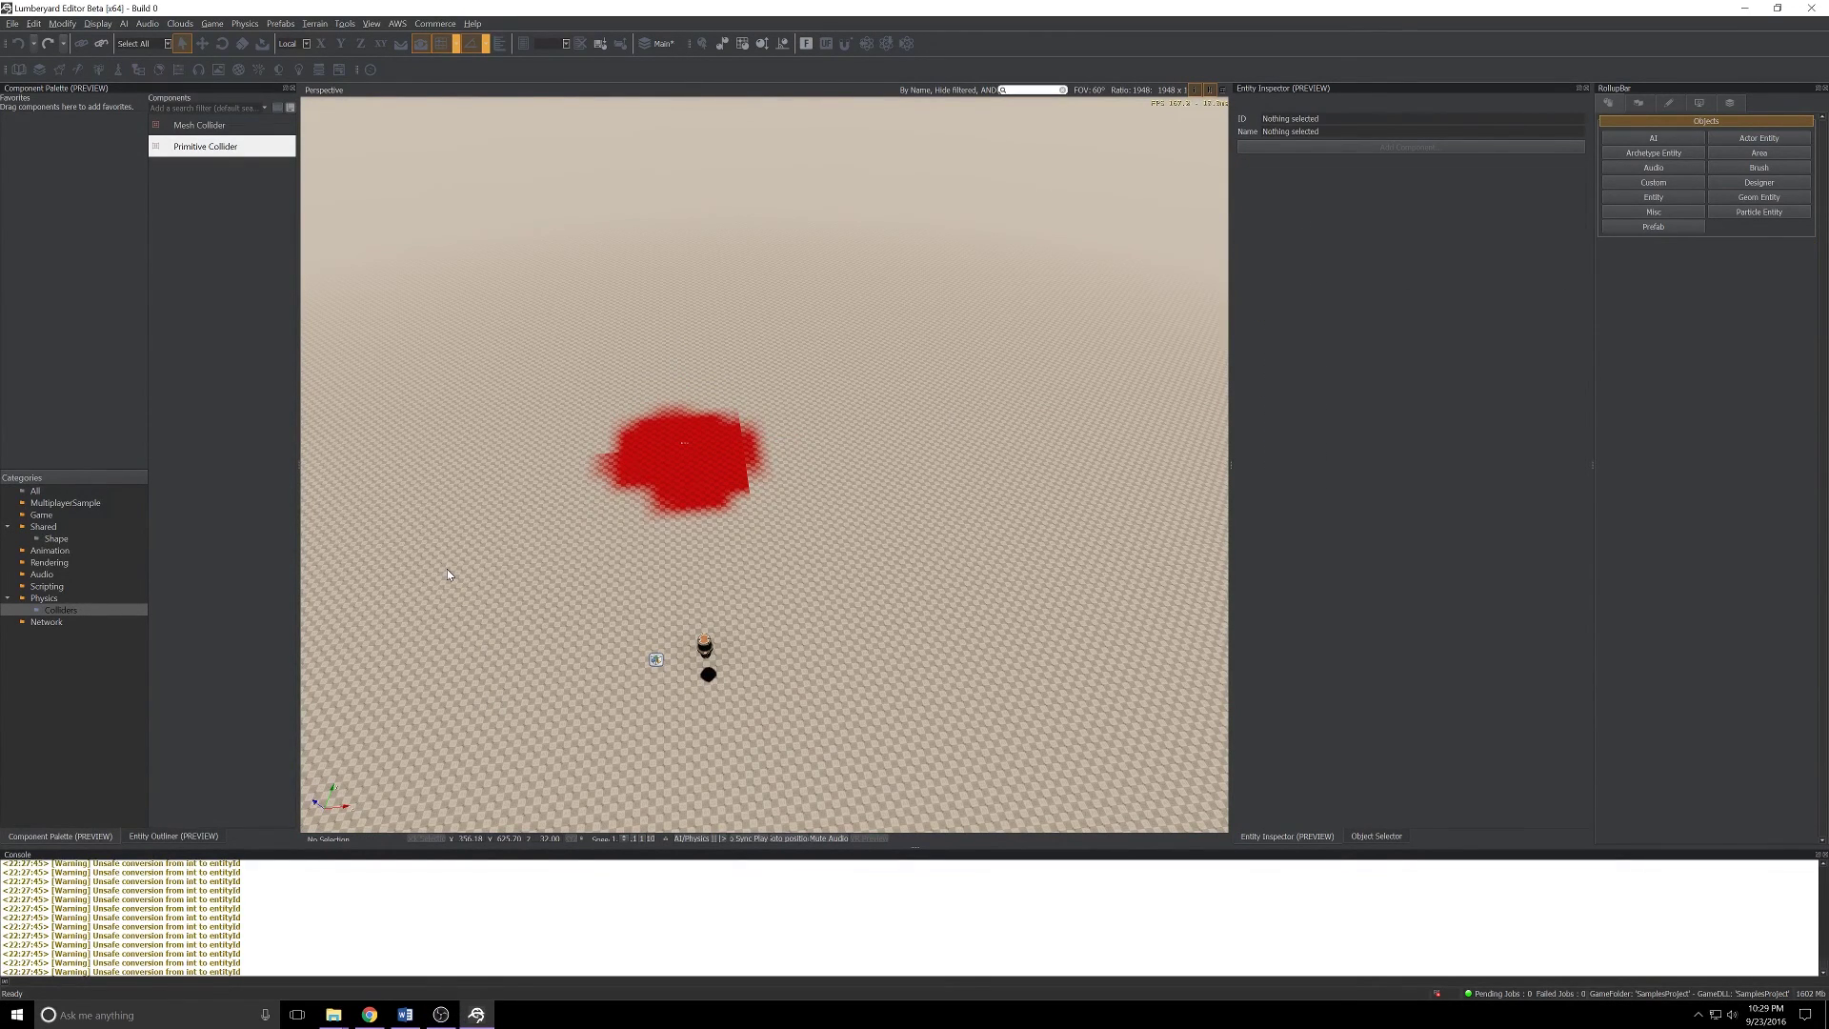
key("ctrl+g")
key("w")
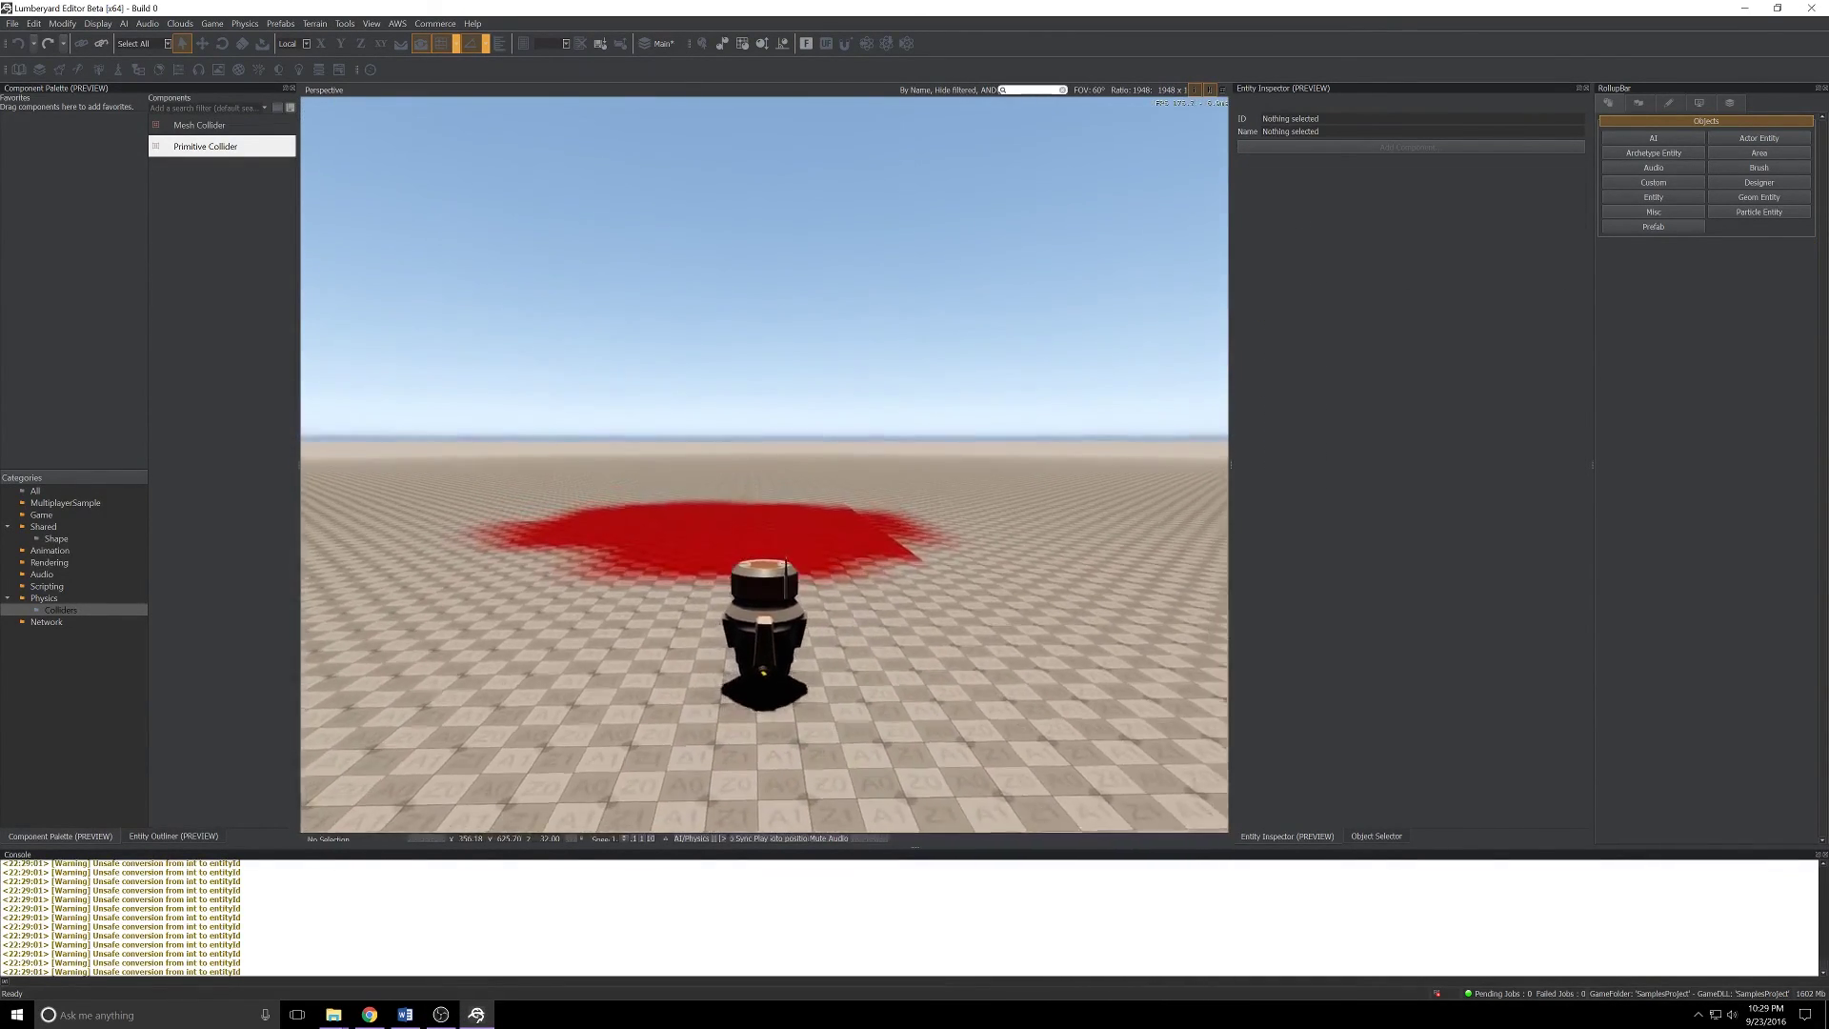
key("s")
key("s")
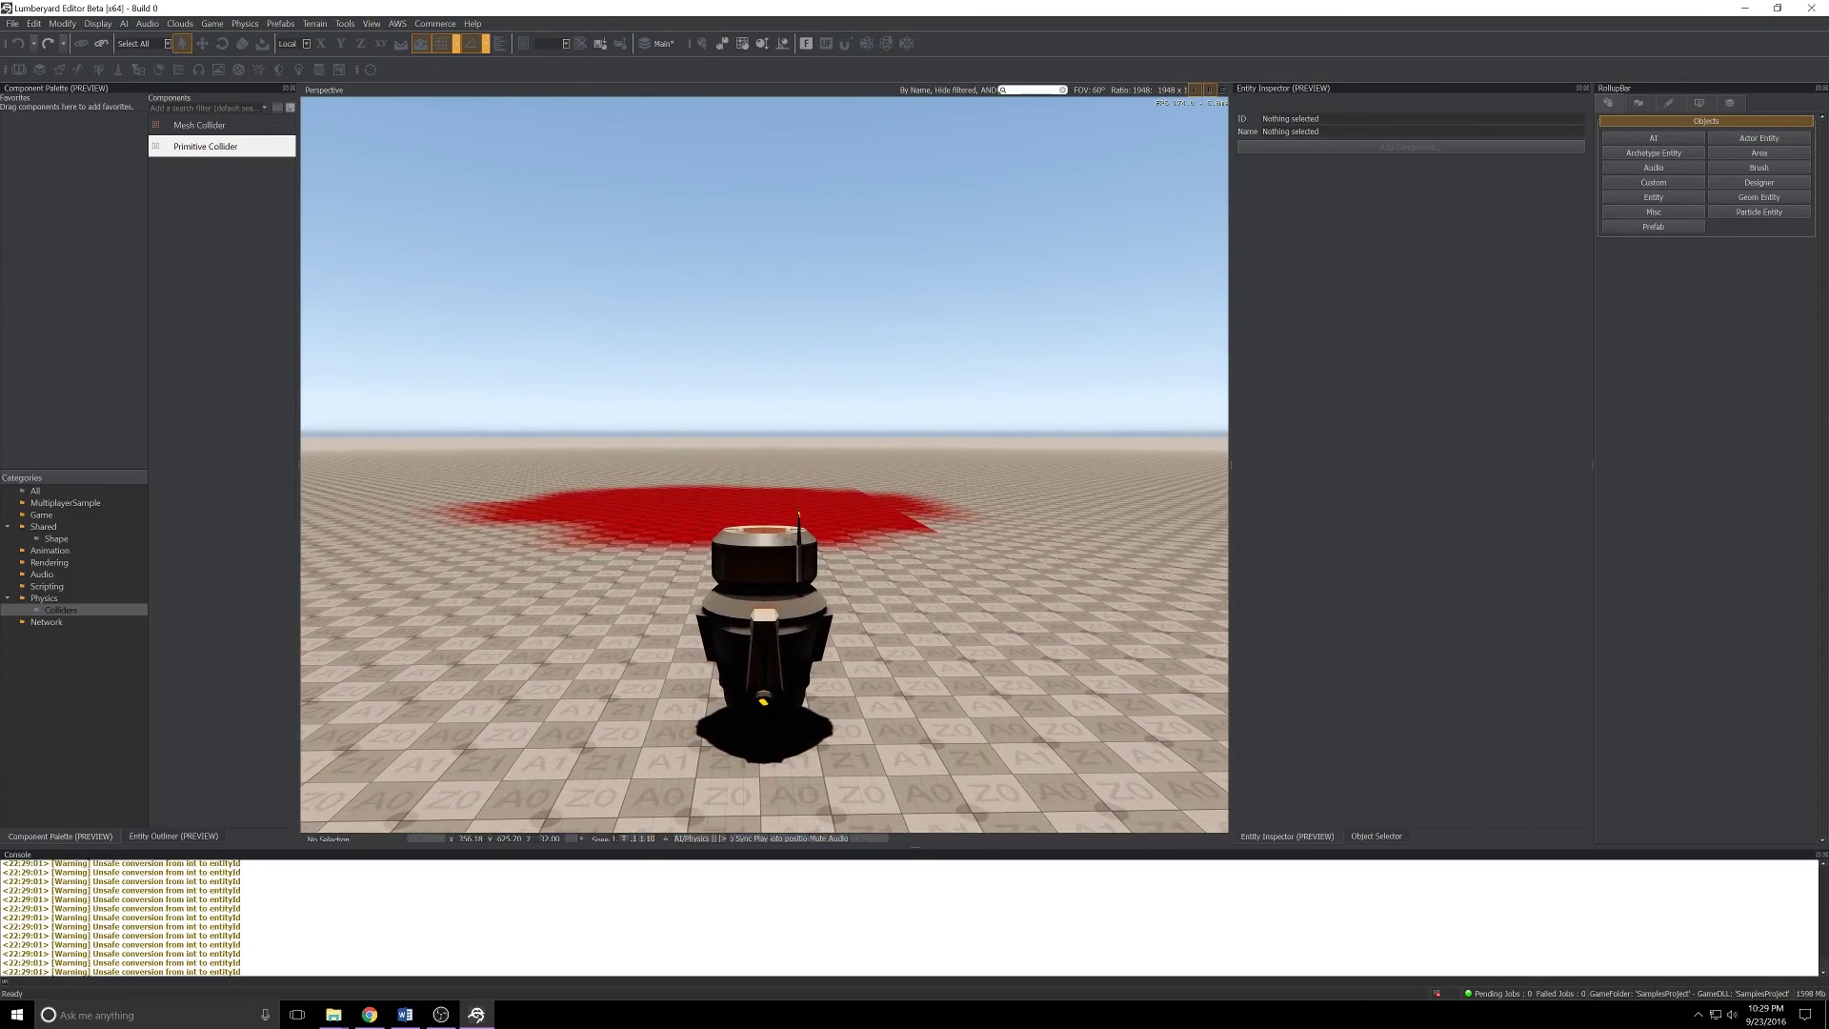
key("Escape")
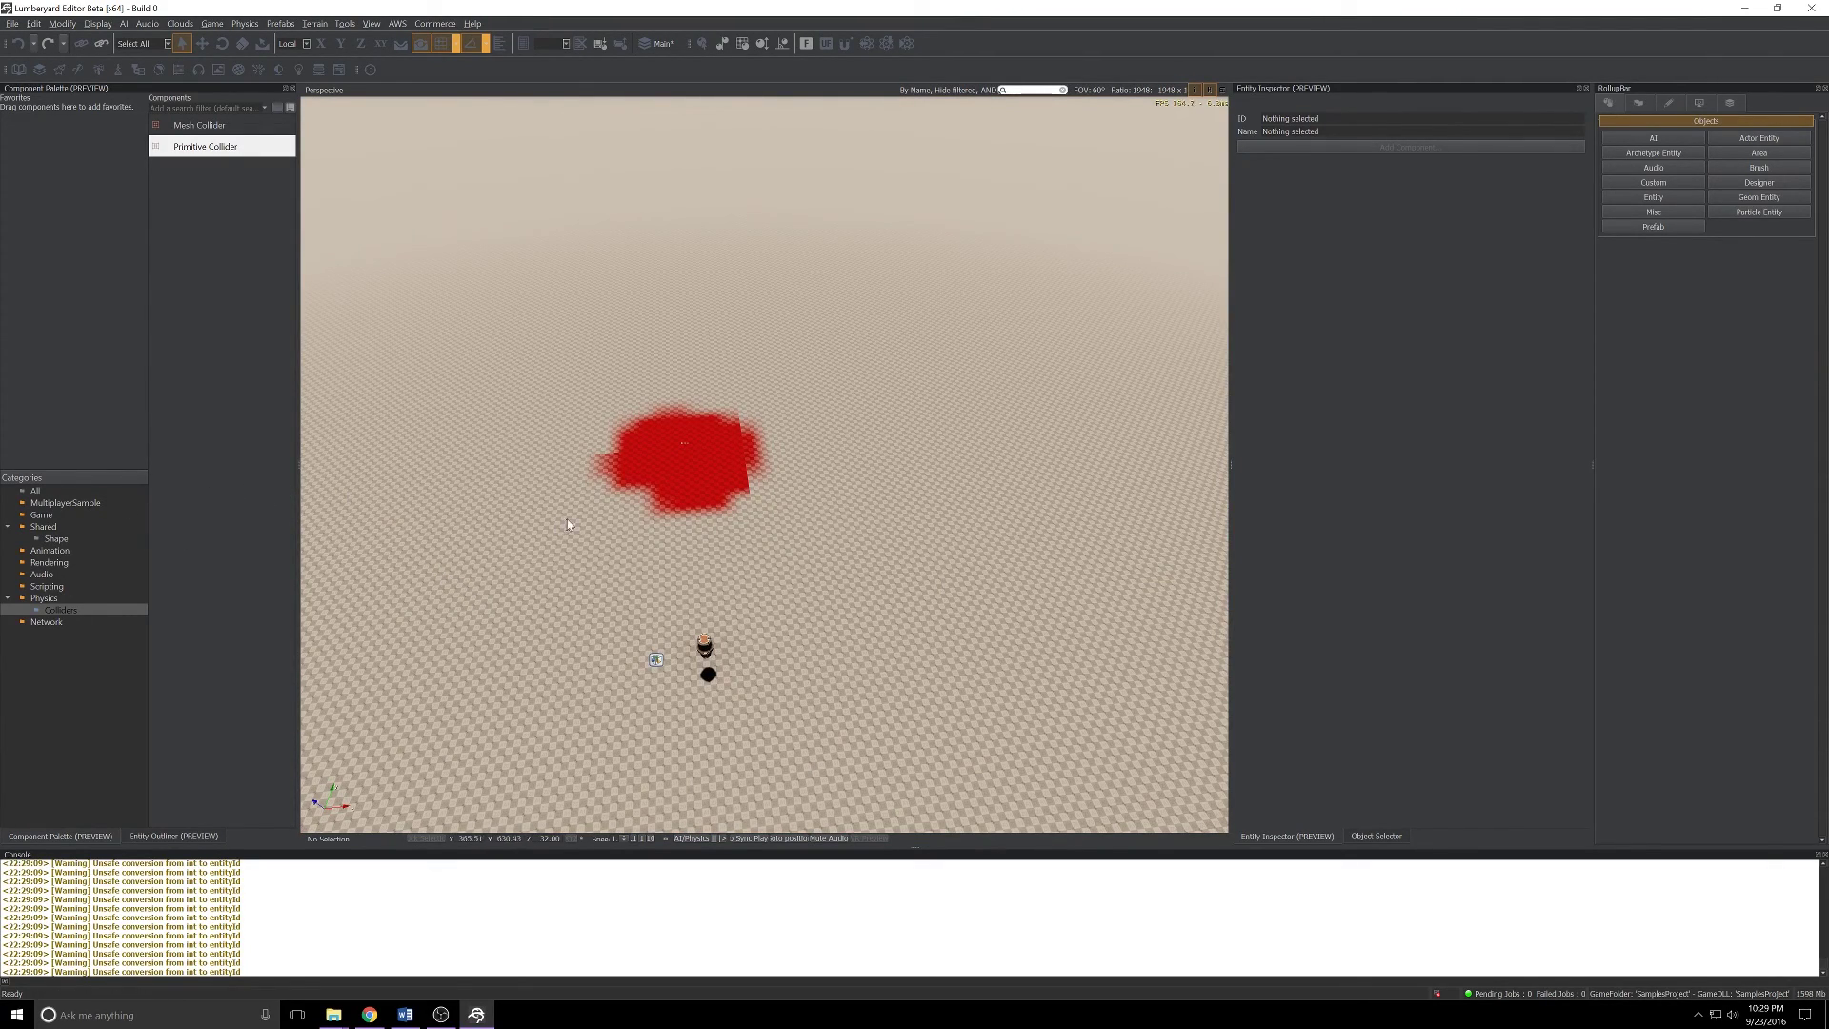
Step: Add a Primitive Collider from the Colliders category to the box entity
left_click(682, 441)
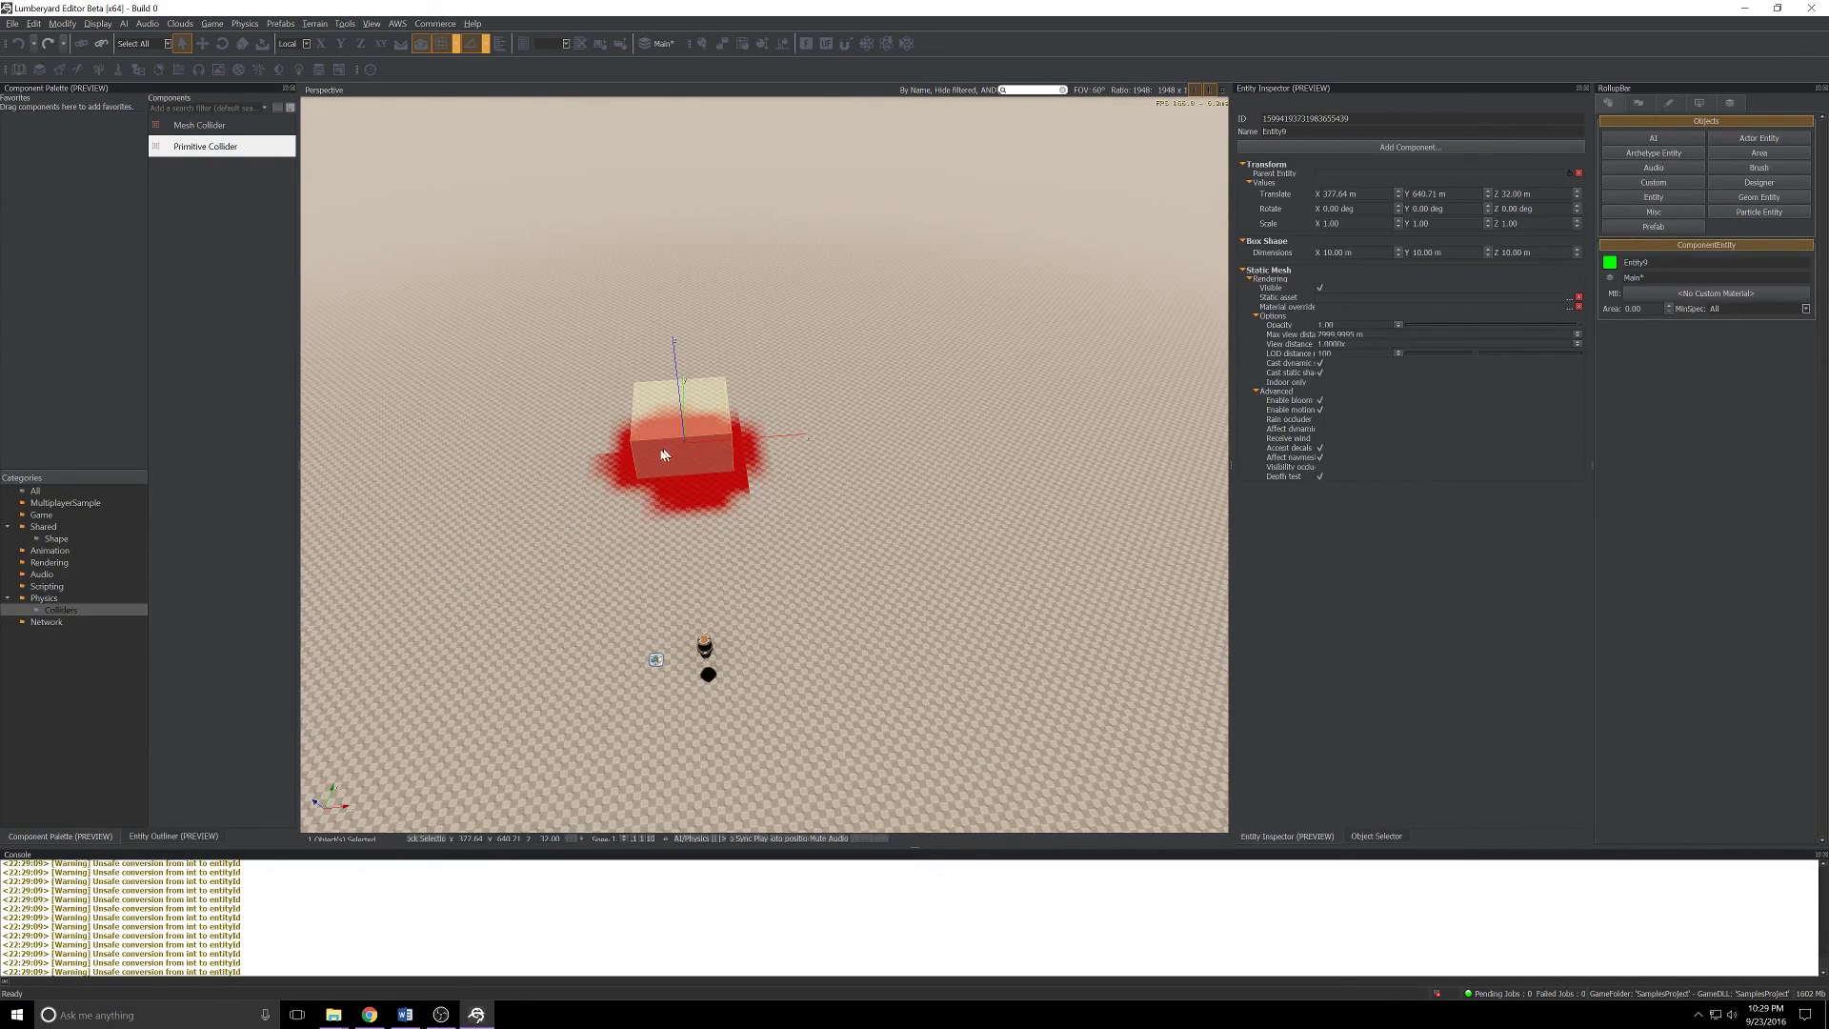
left_click(56, 612)
left_click_drag(185, 152, 1337, 537)
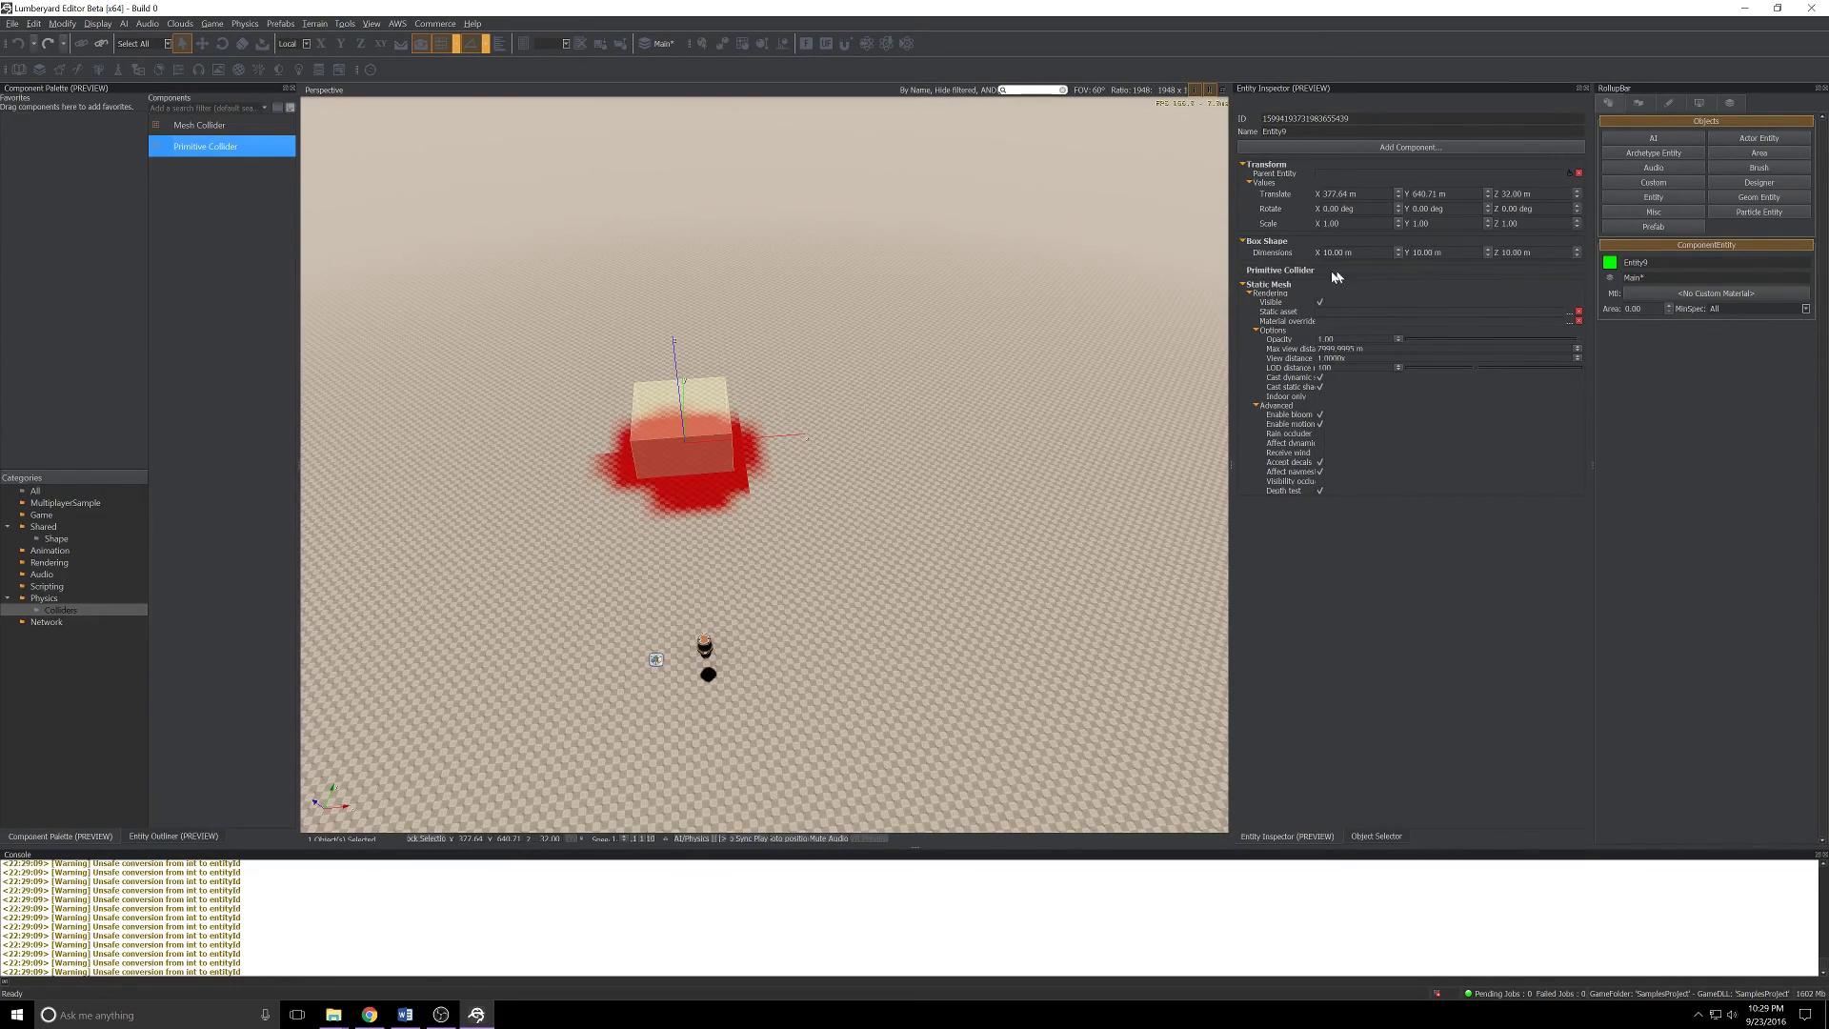
Step: Deselect the box and play-test the level with the collider, then exit game mode
left_click(949, 613)
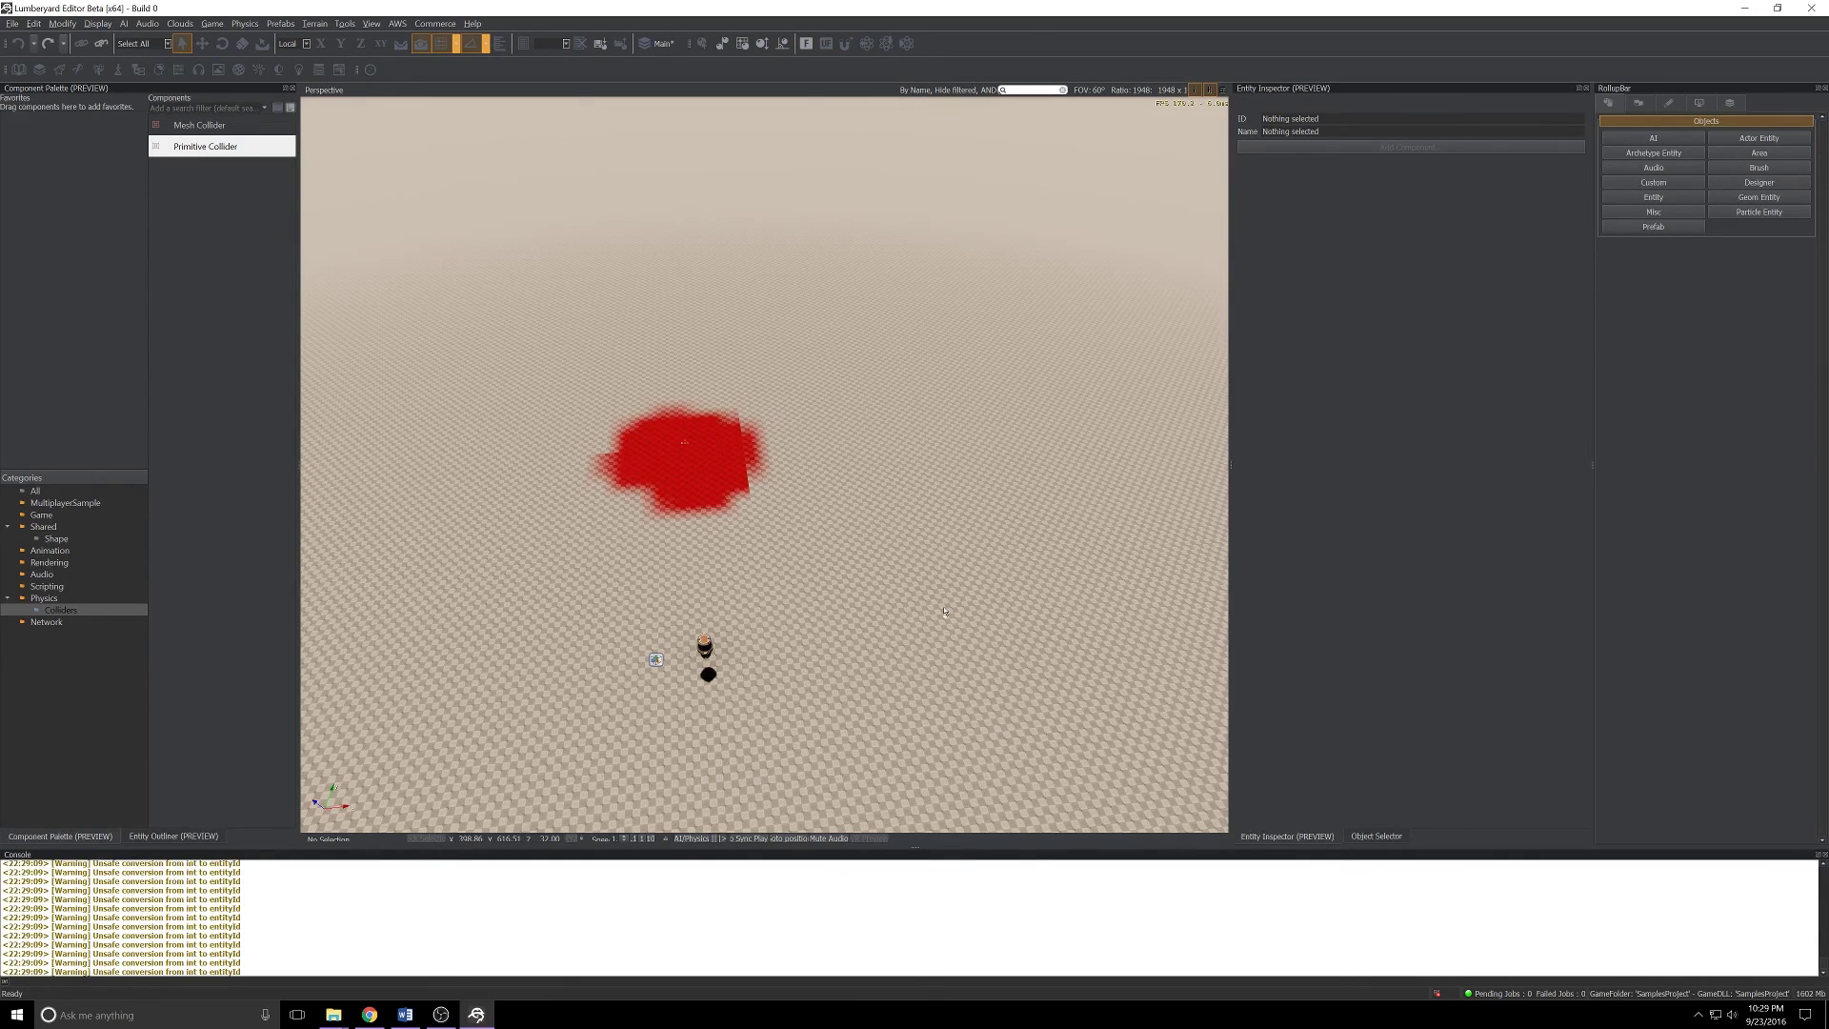
key("ctrl+g")
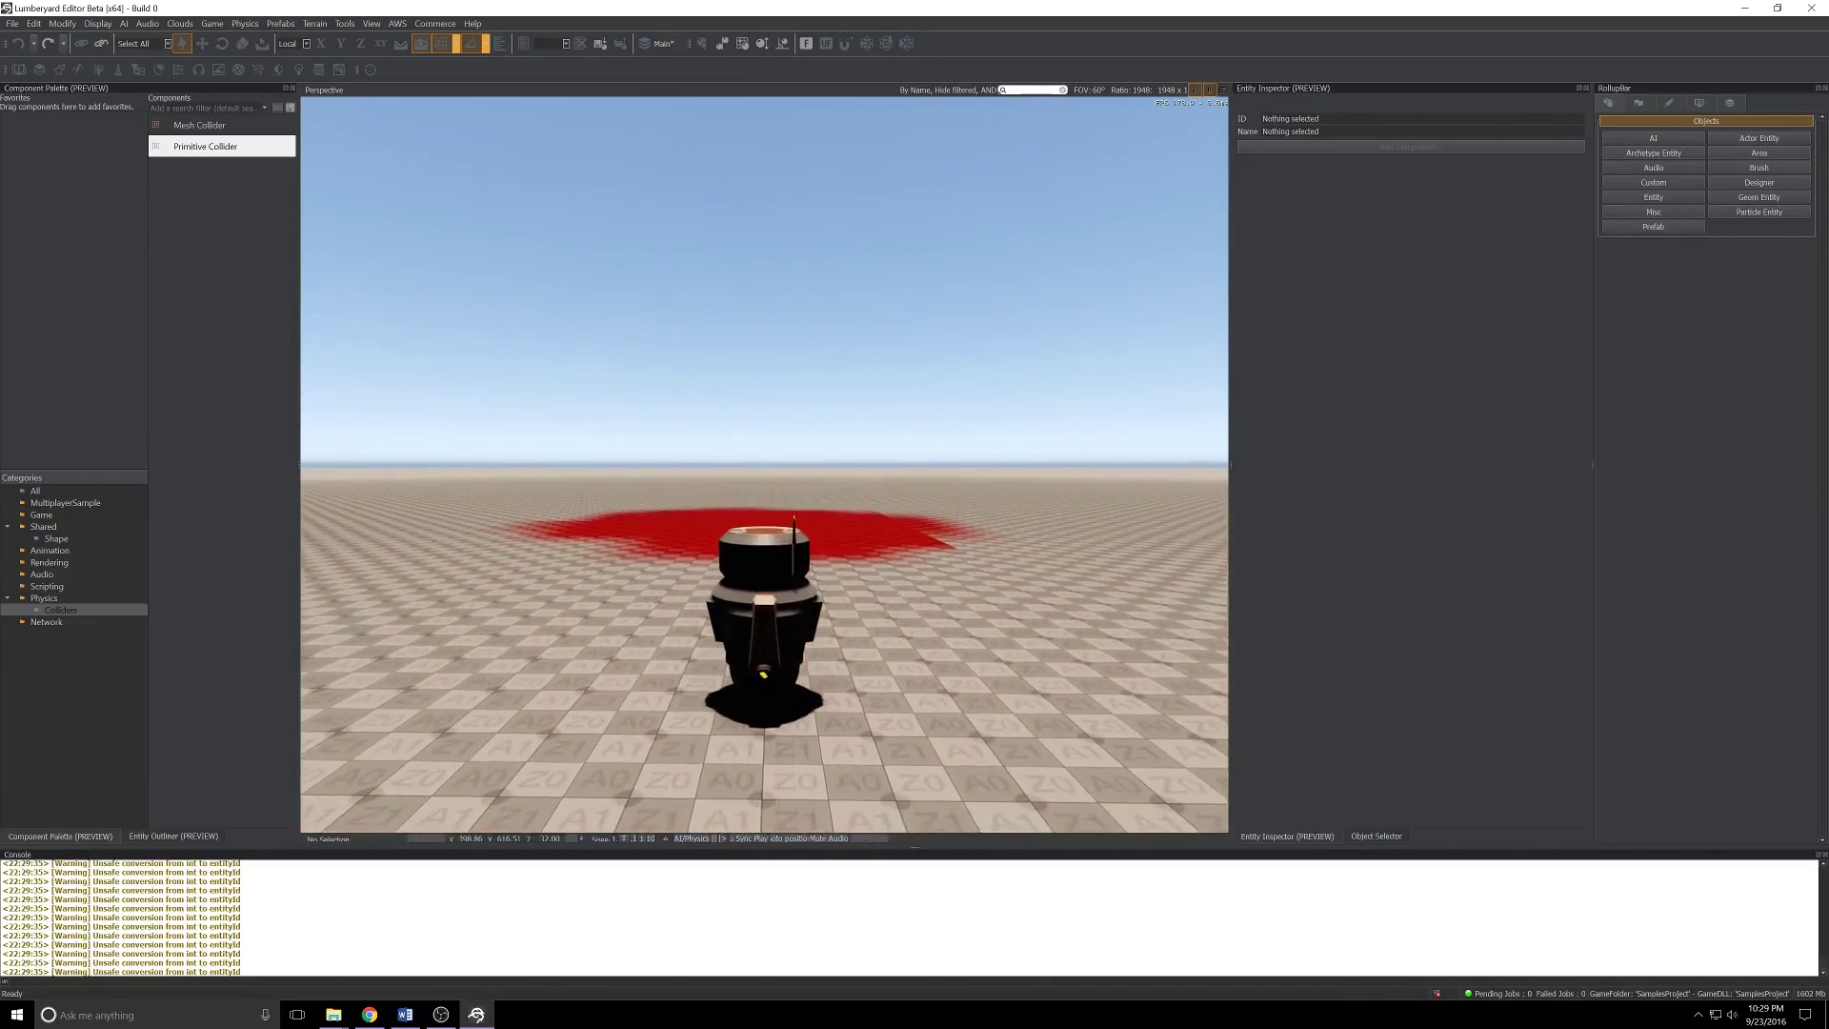
key("Escape")
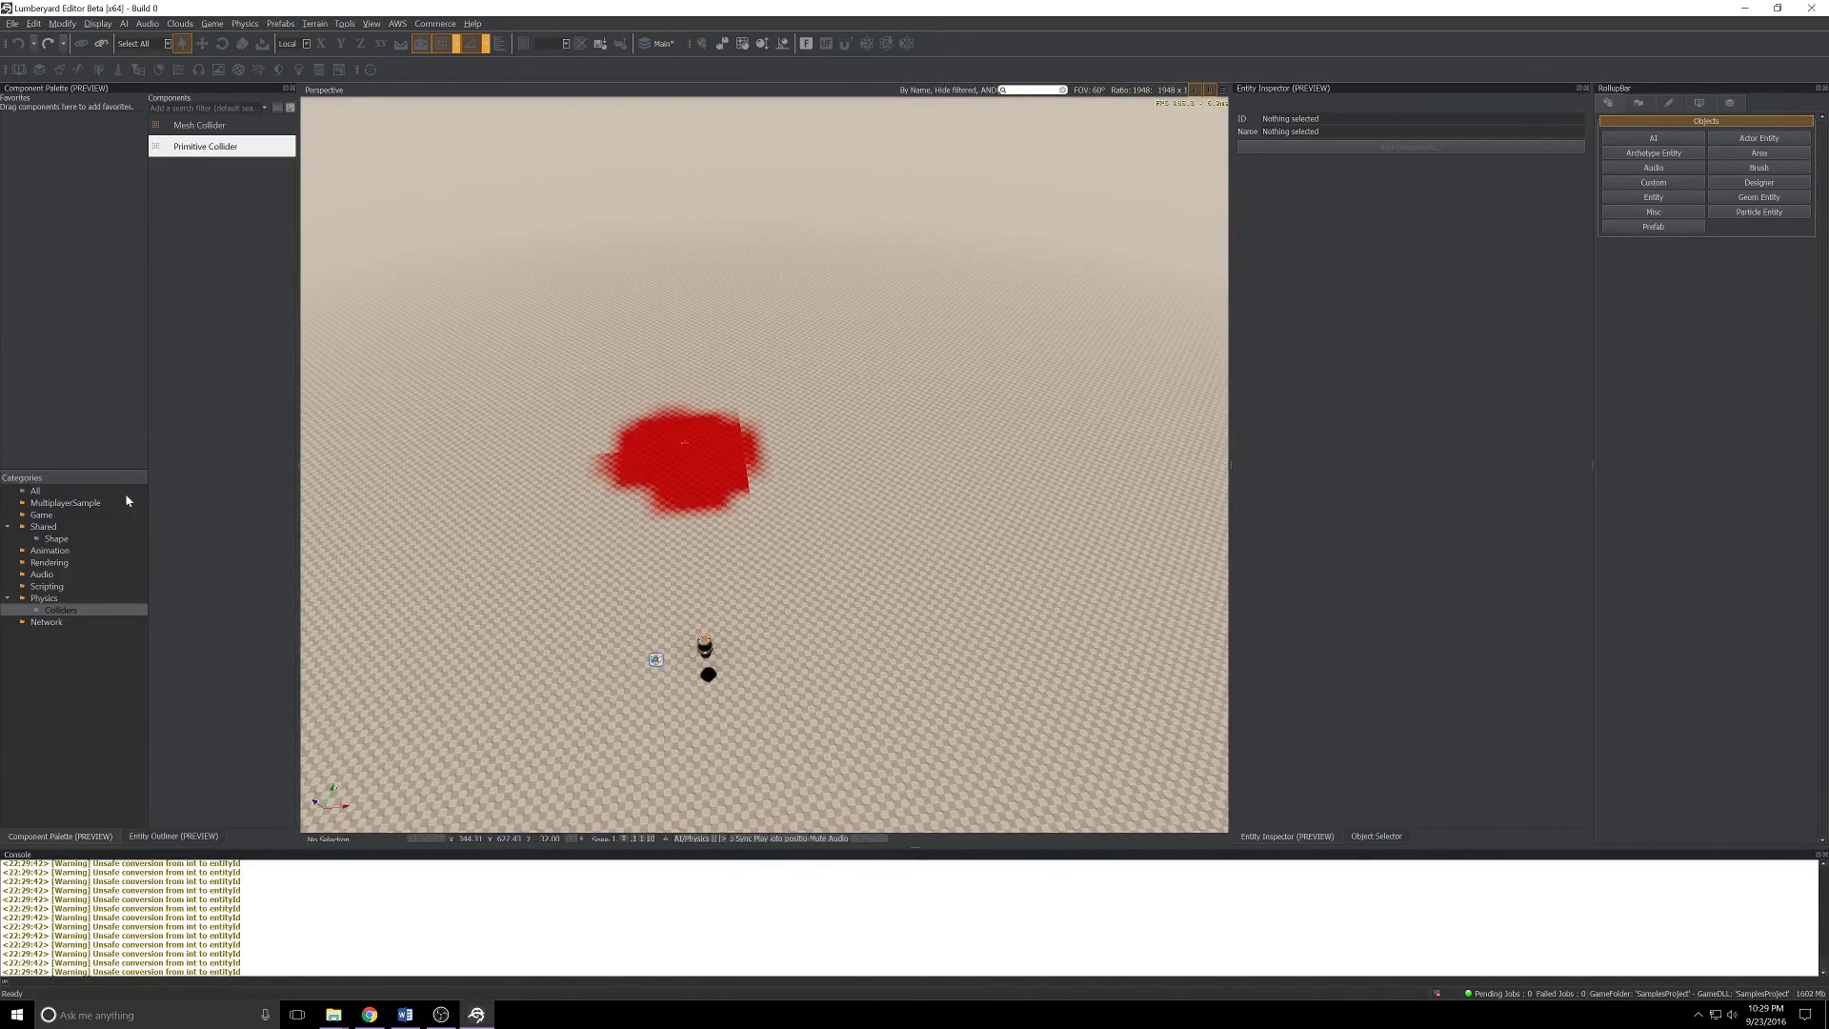
Step: Select the box entity and add a Physics component from the All category
left_click(35, 491)
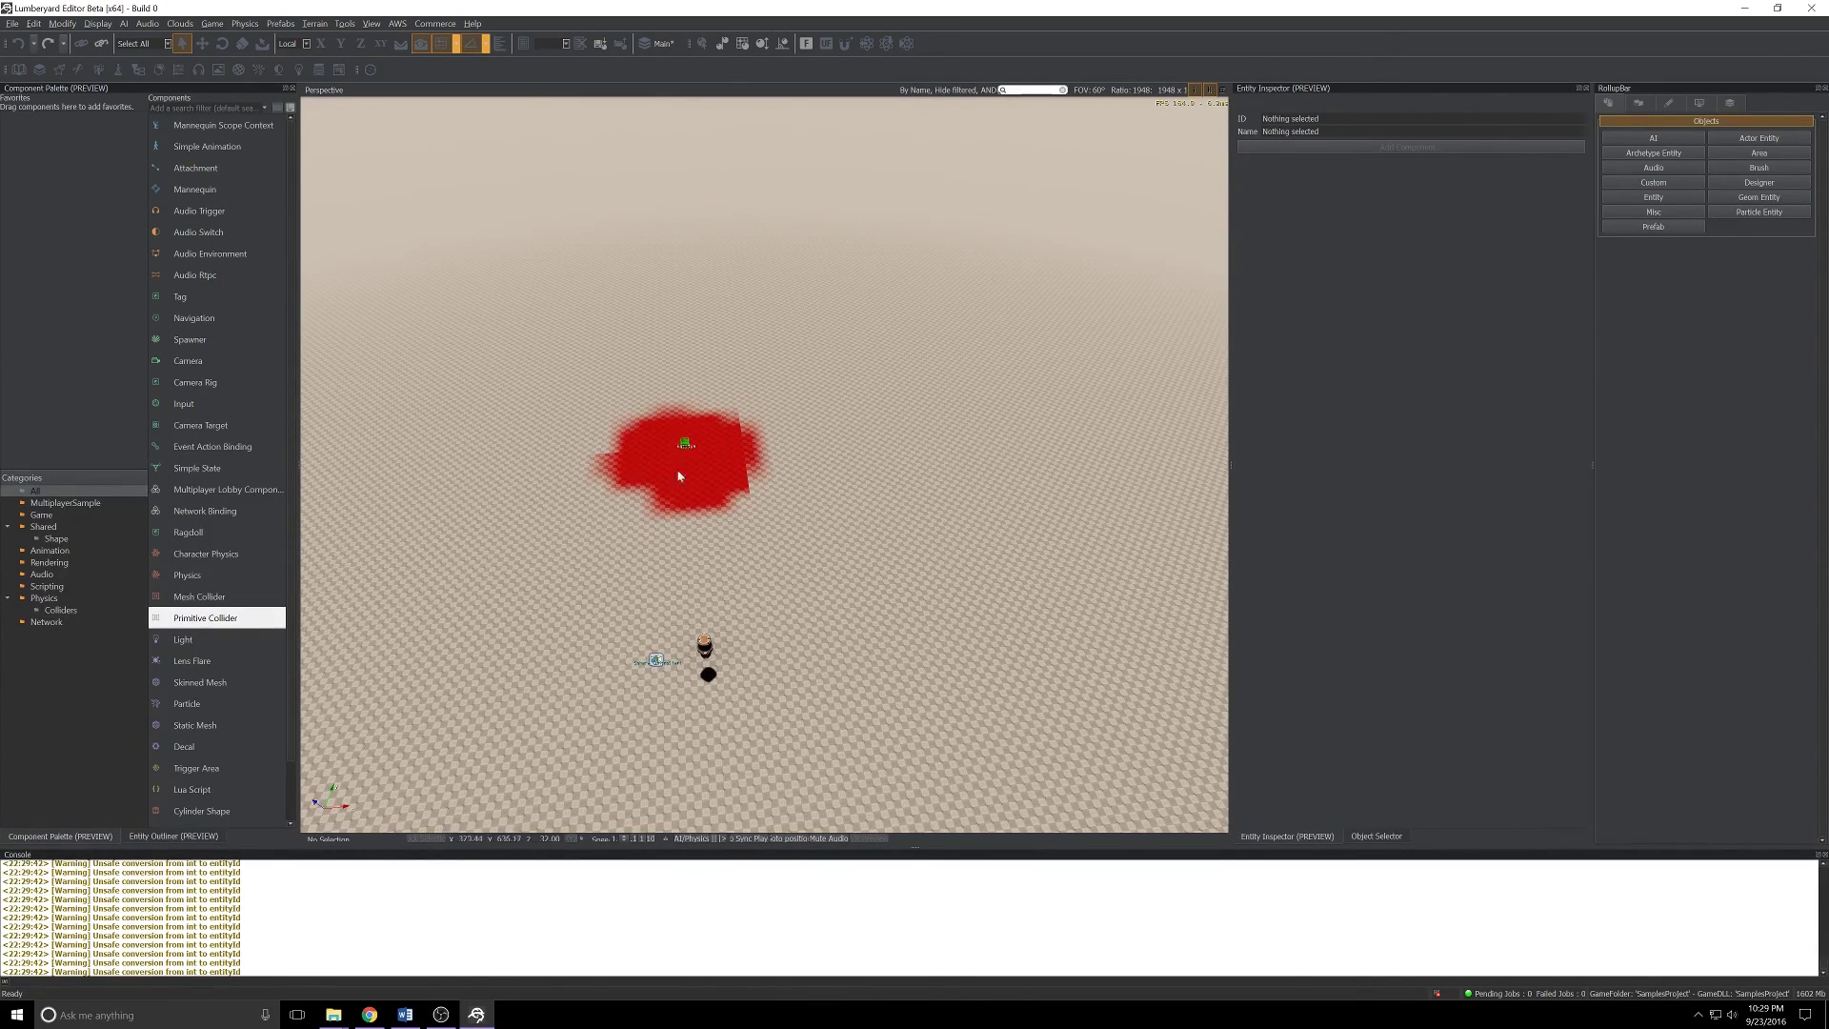
right_click(684, 441)
left_click(723, 452)
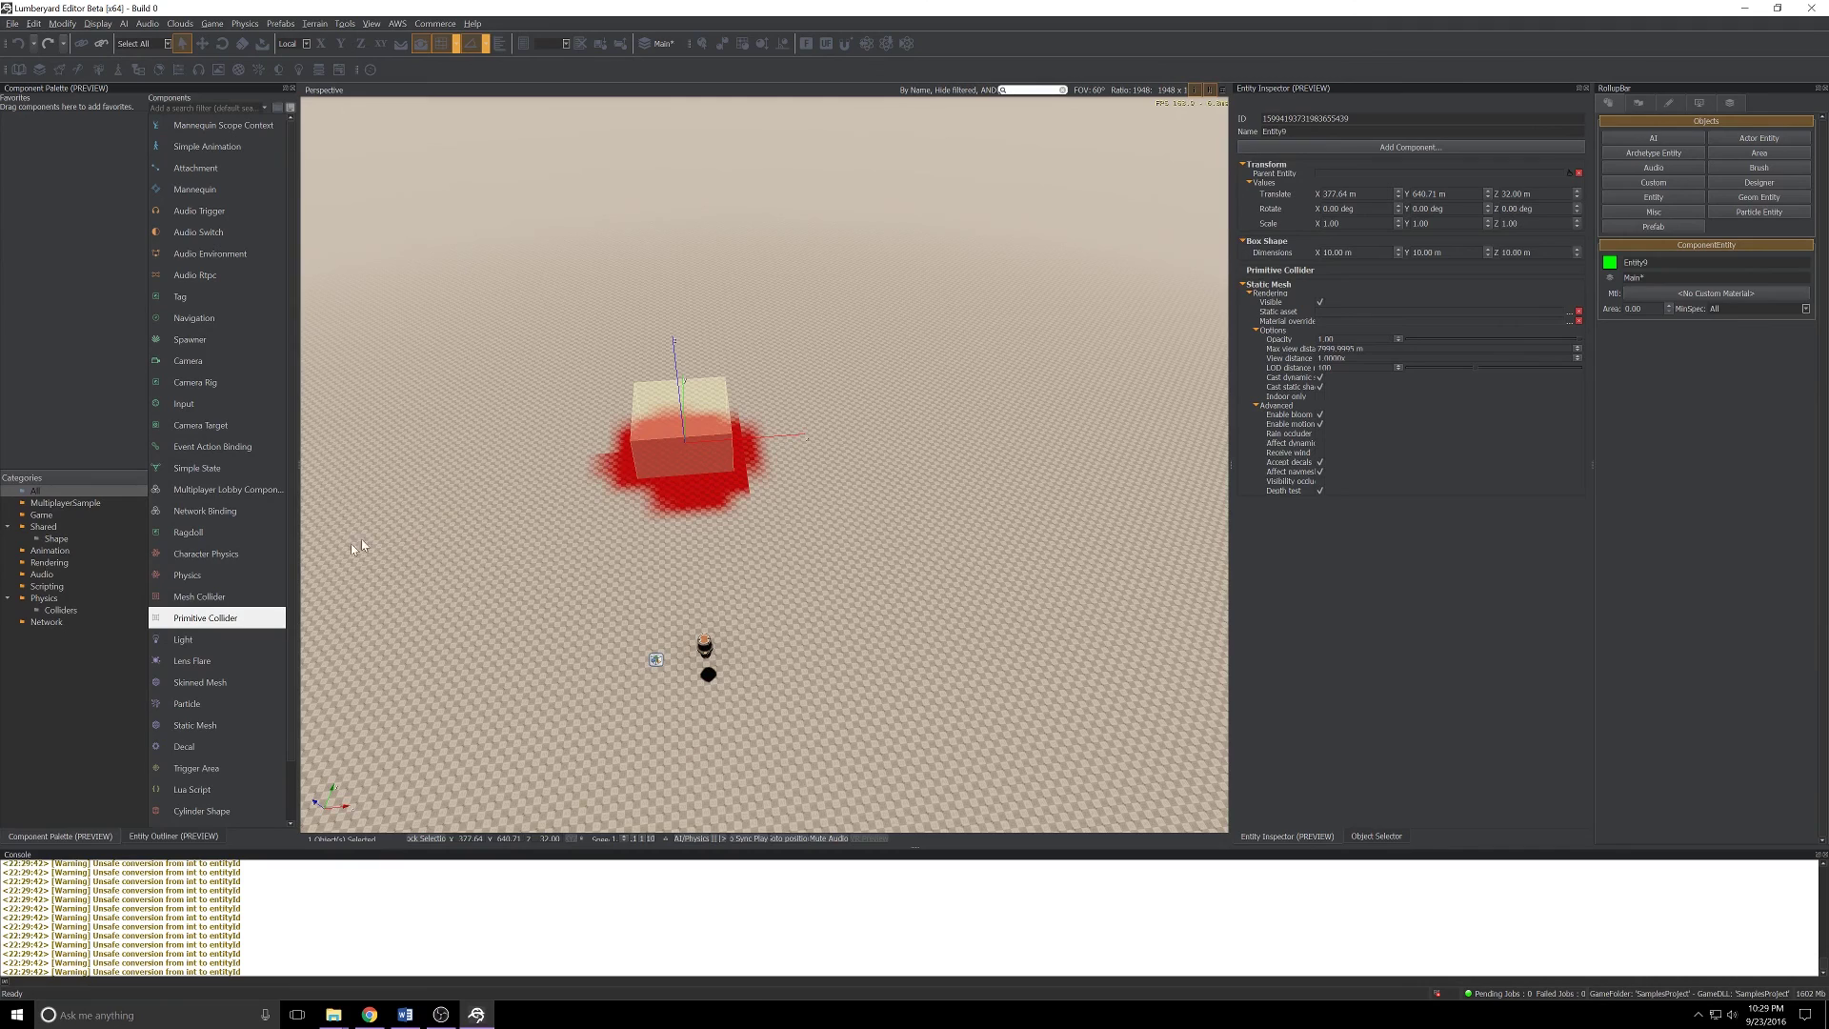
left_click(182, 577)
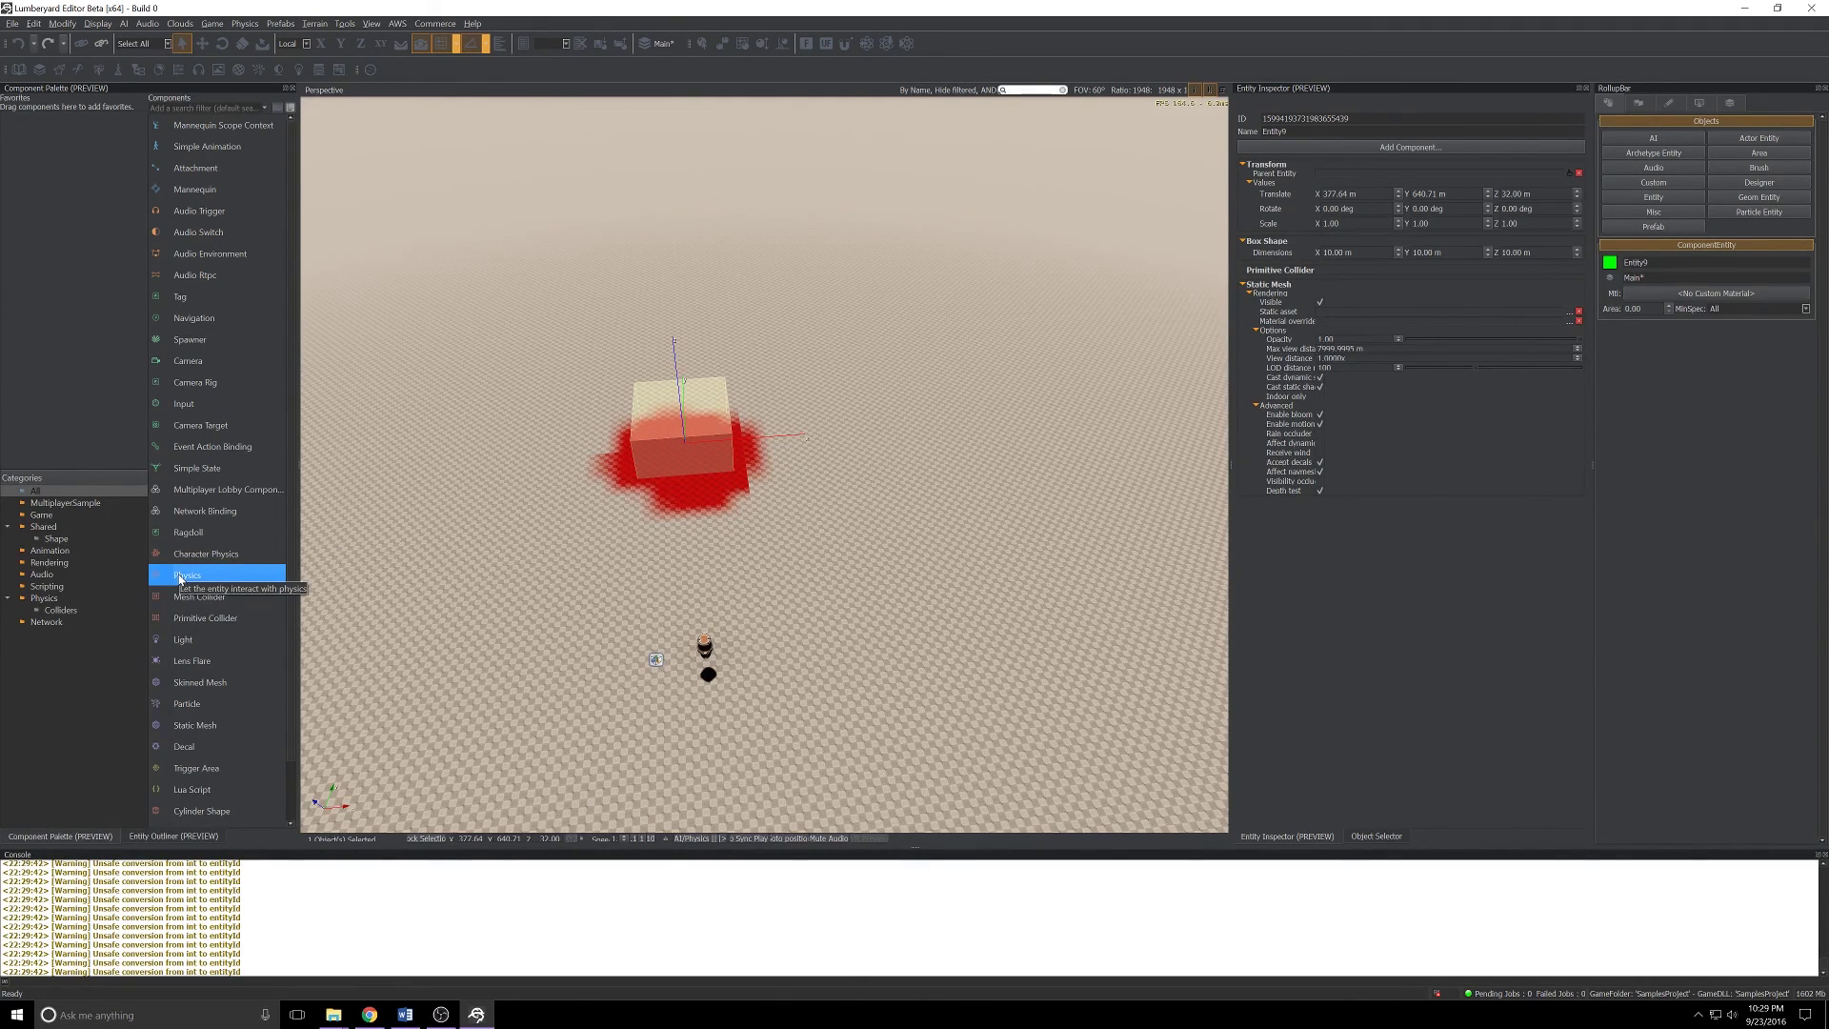
left_click_drag(182, 577, 1307, 584)
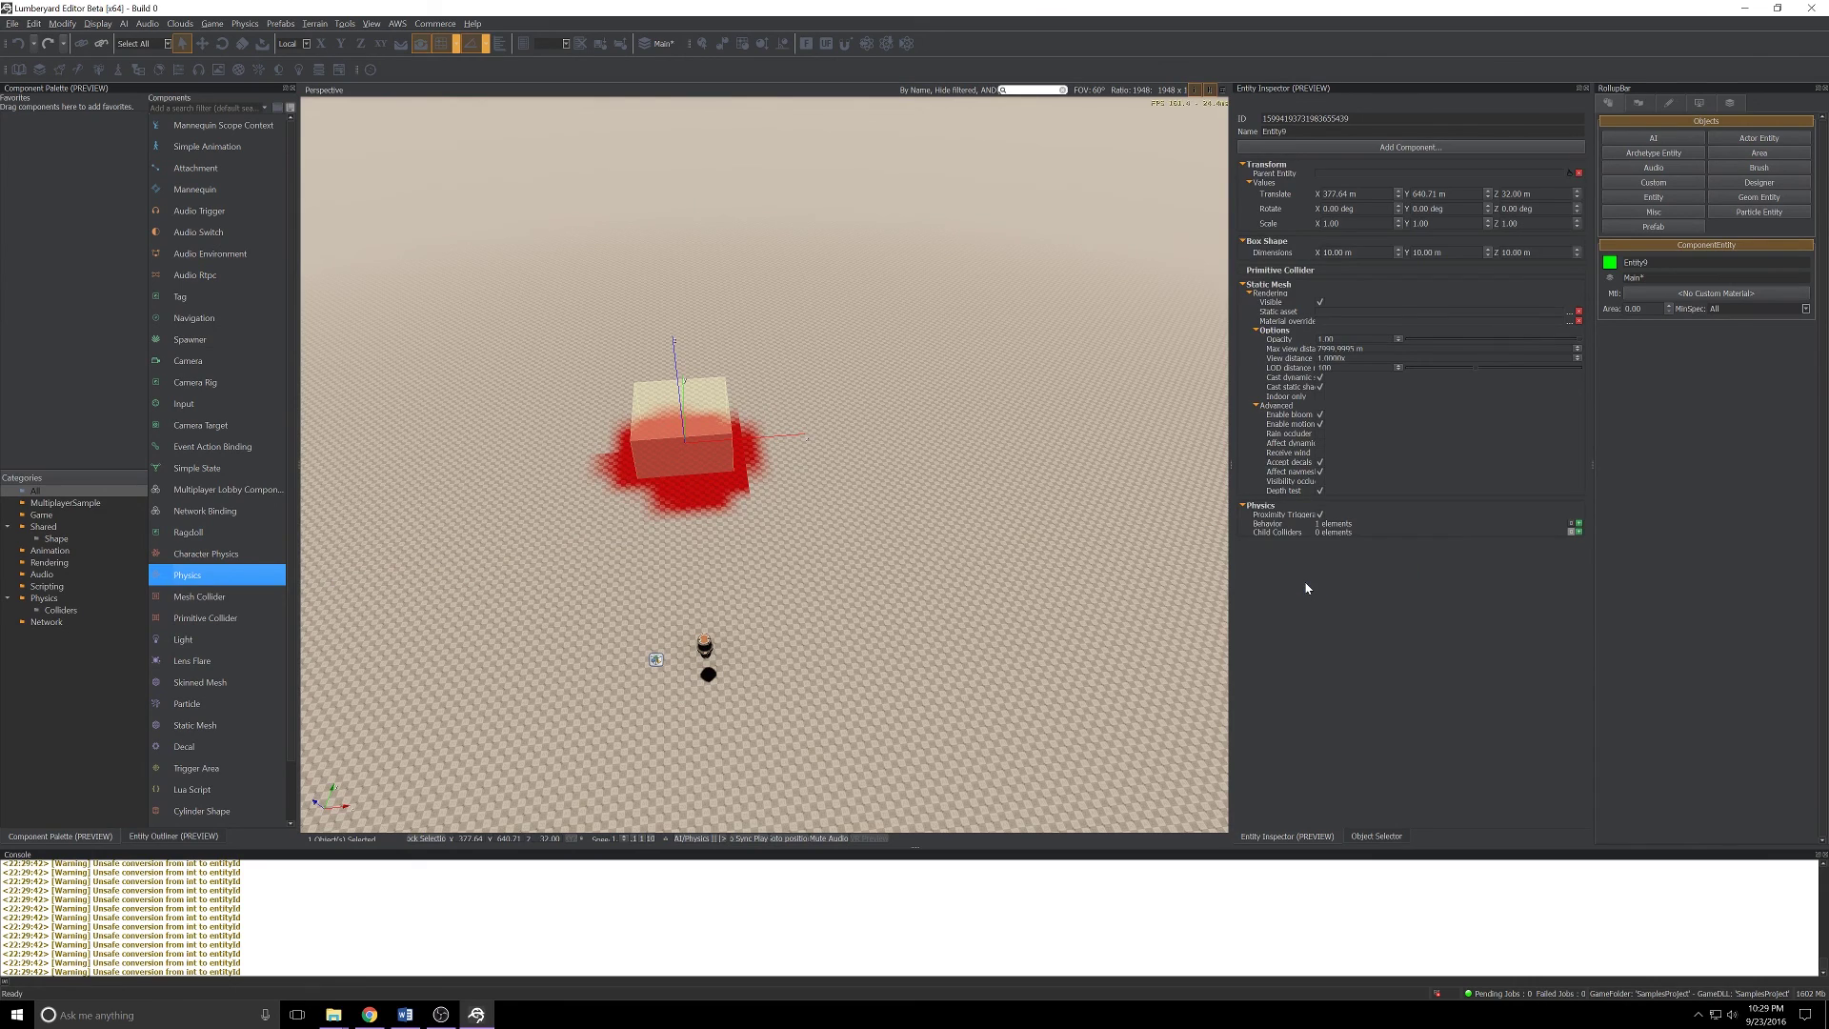
Step: Add a Static Body behavior to the Physics component and deselect the box
left_click(1579, 525)
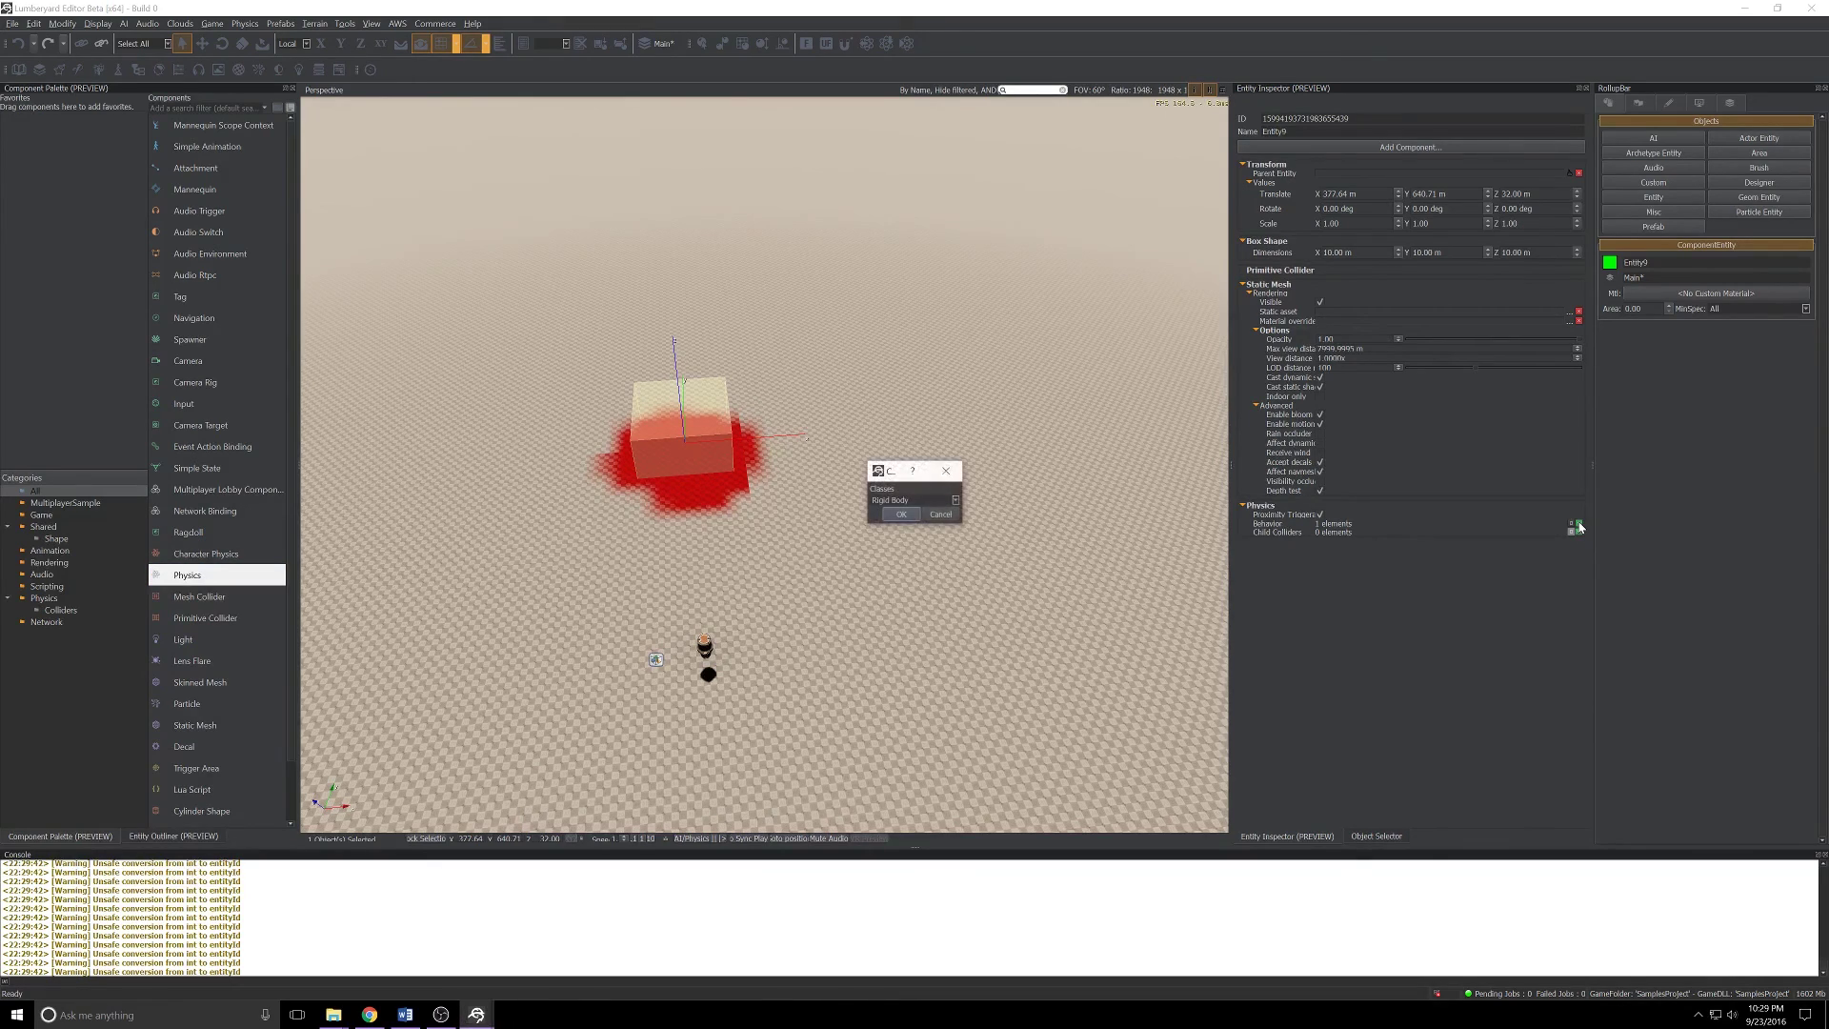
left_click(956, 500)
left_click(920, 518)
left_click(898, 515)
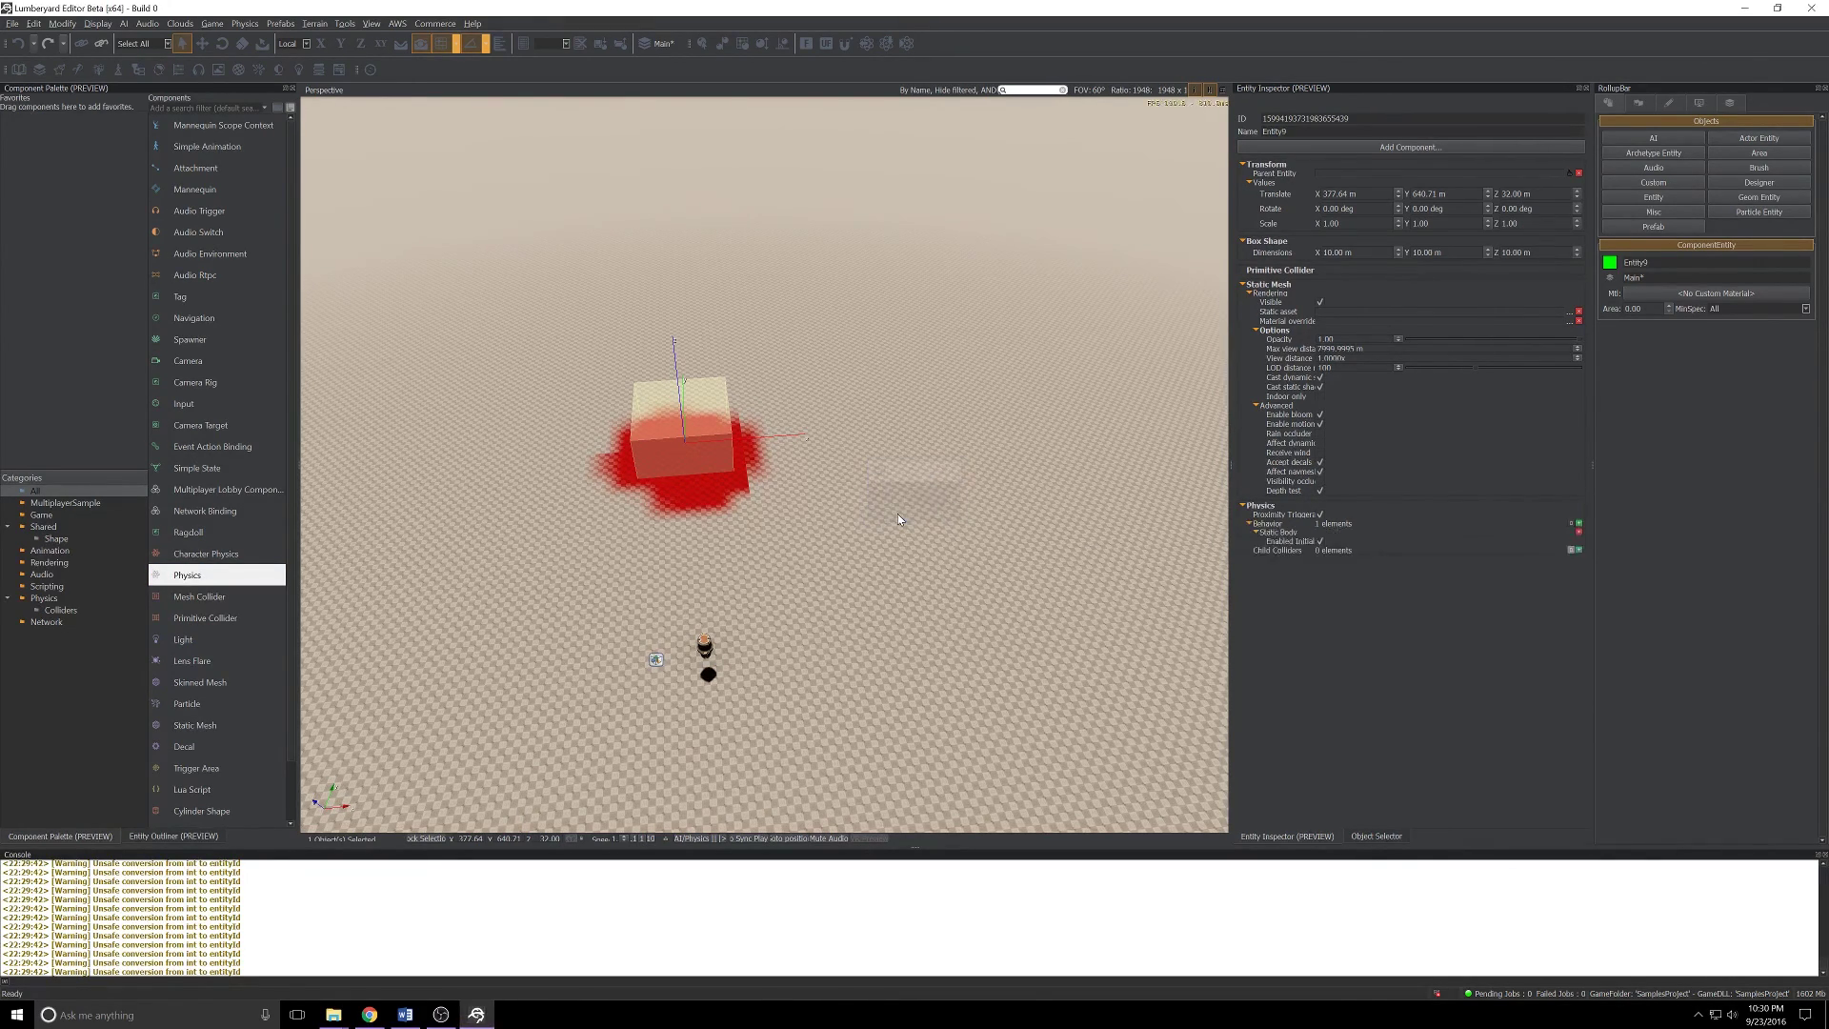
left_click(1045, 614)
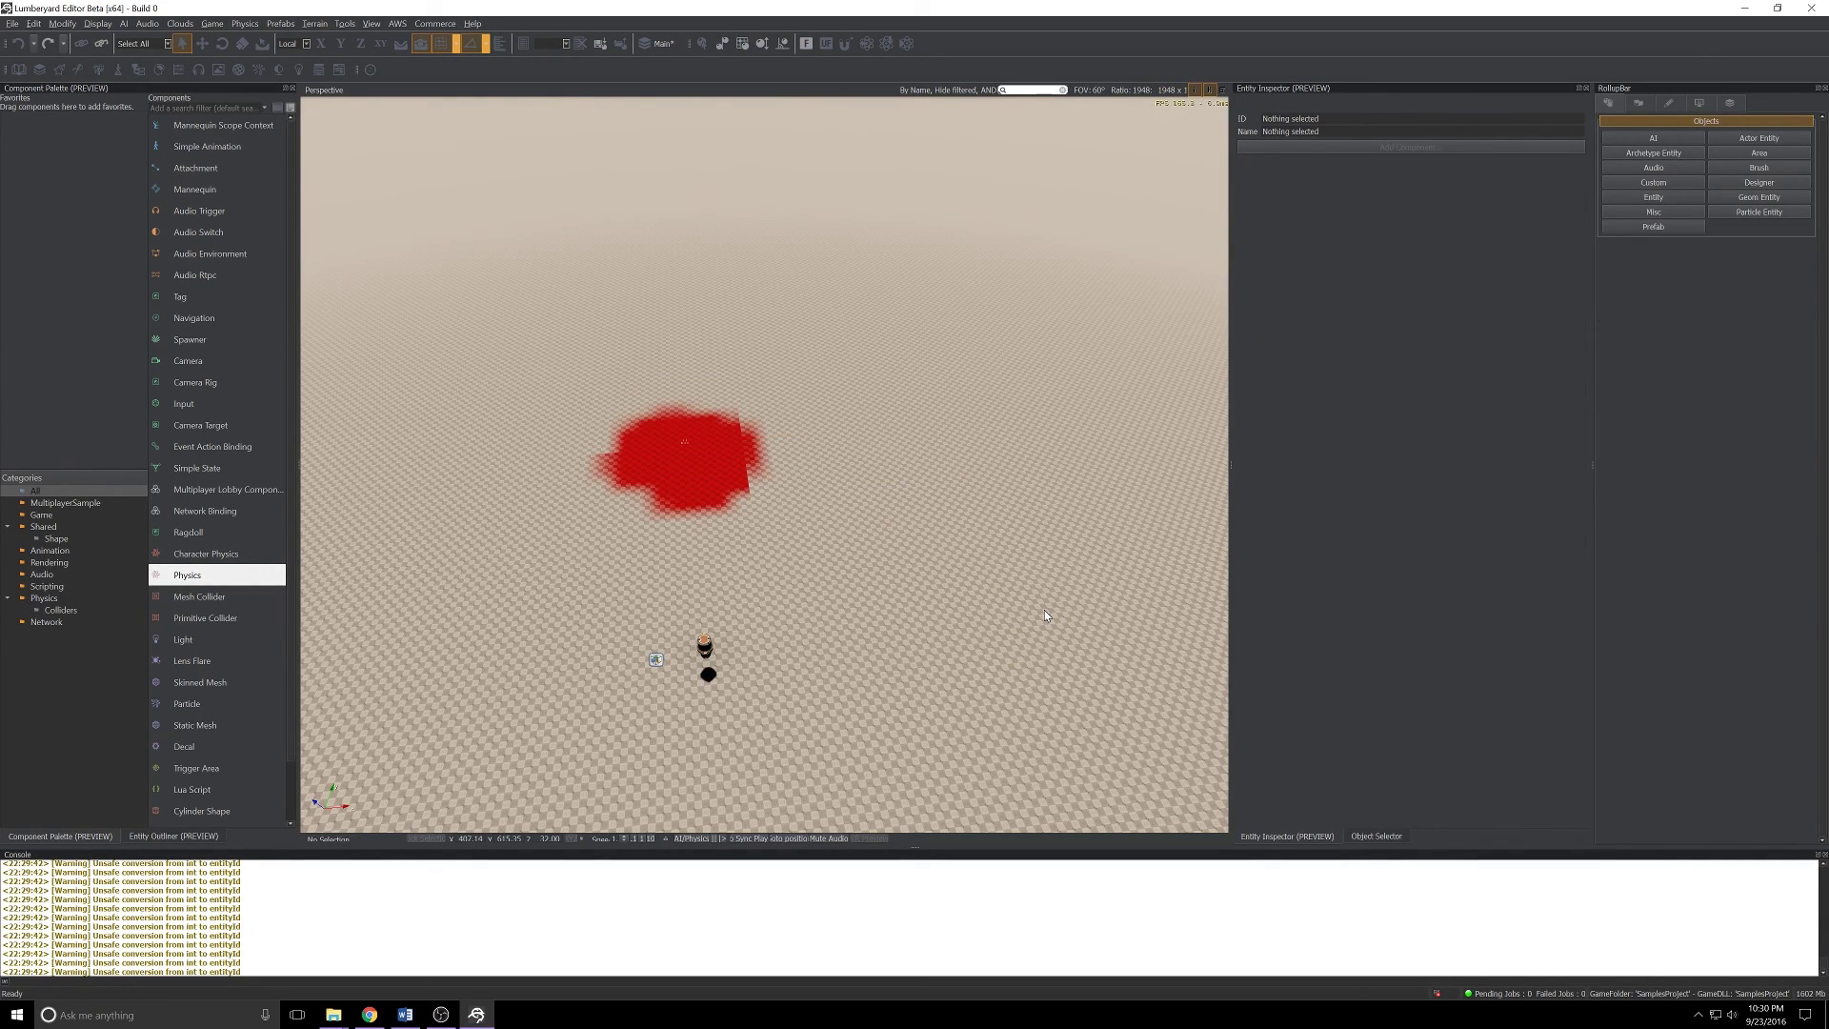
Step: Play-test the physics box, running the character toward it, jumping, then backing away
key("ctrl+g")
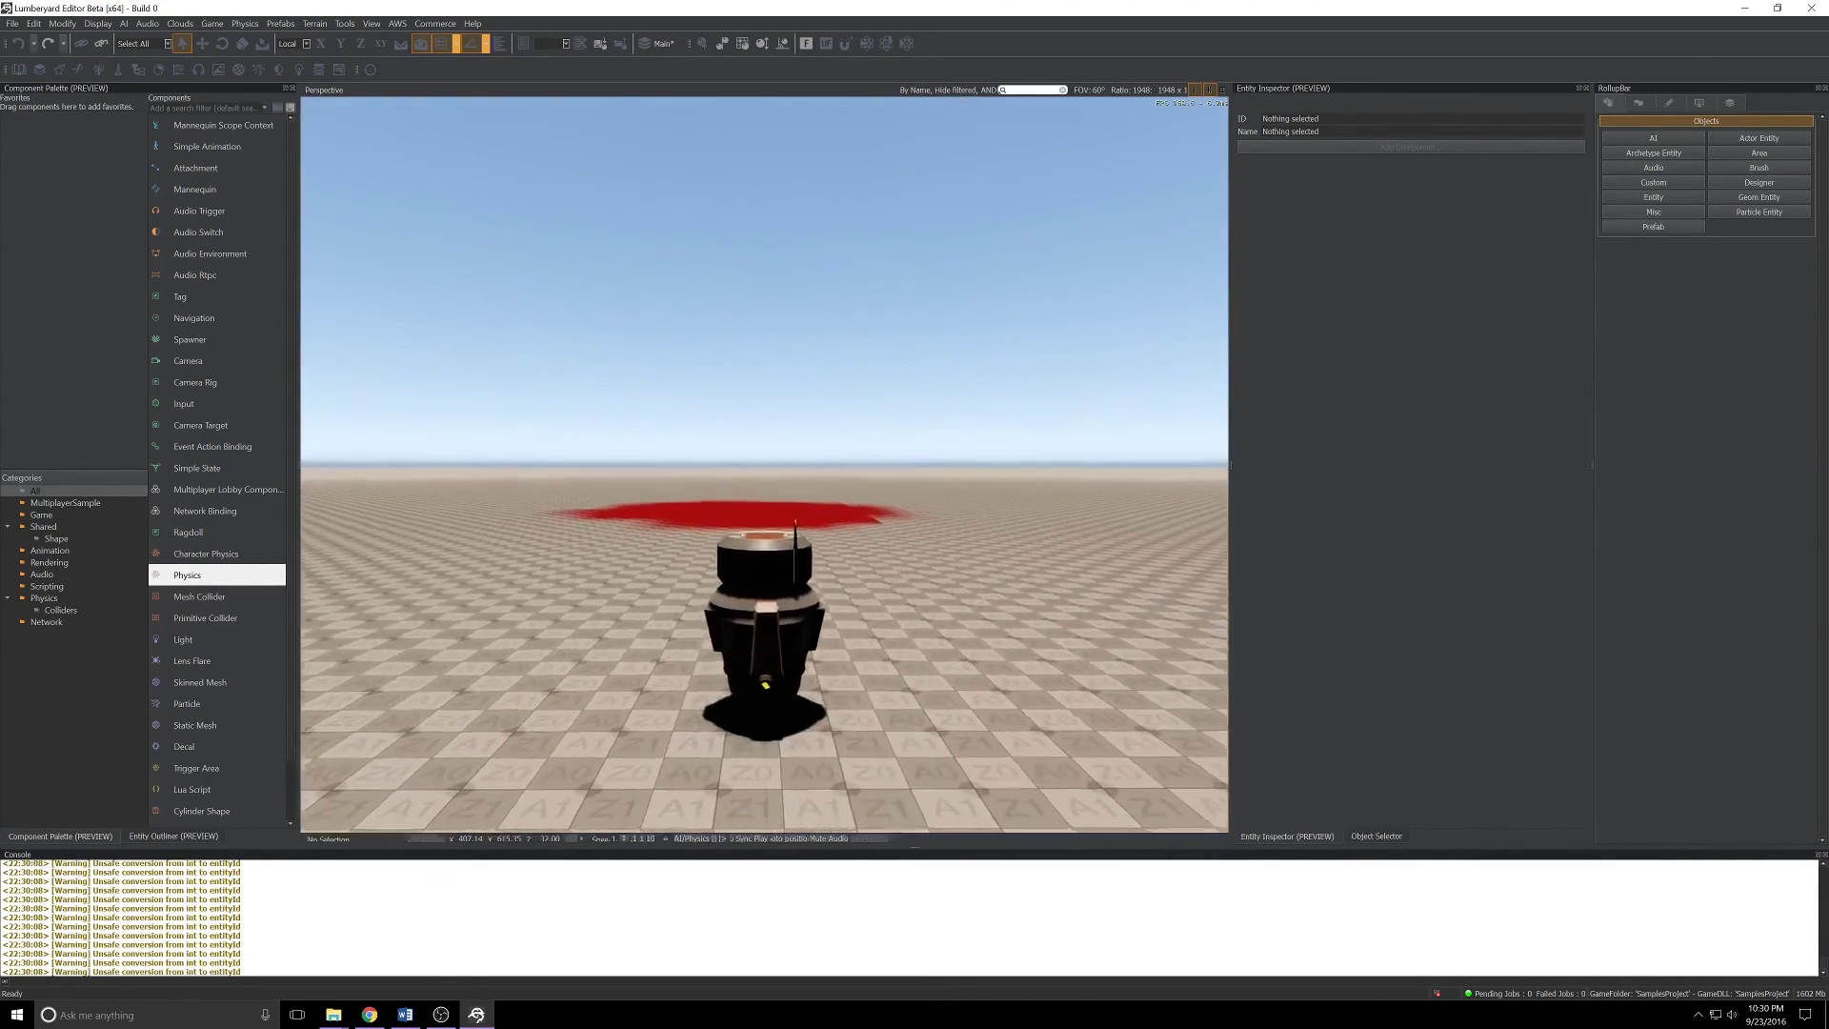
key("w")
key("space")
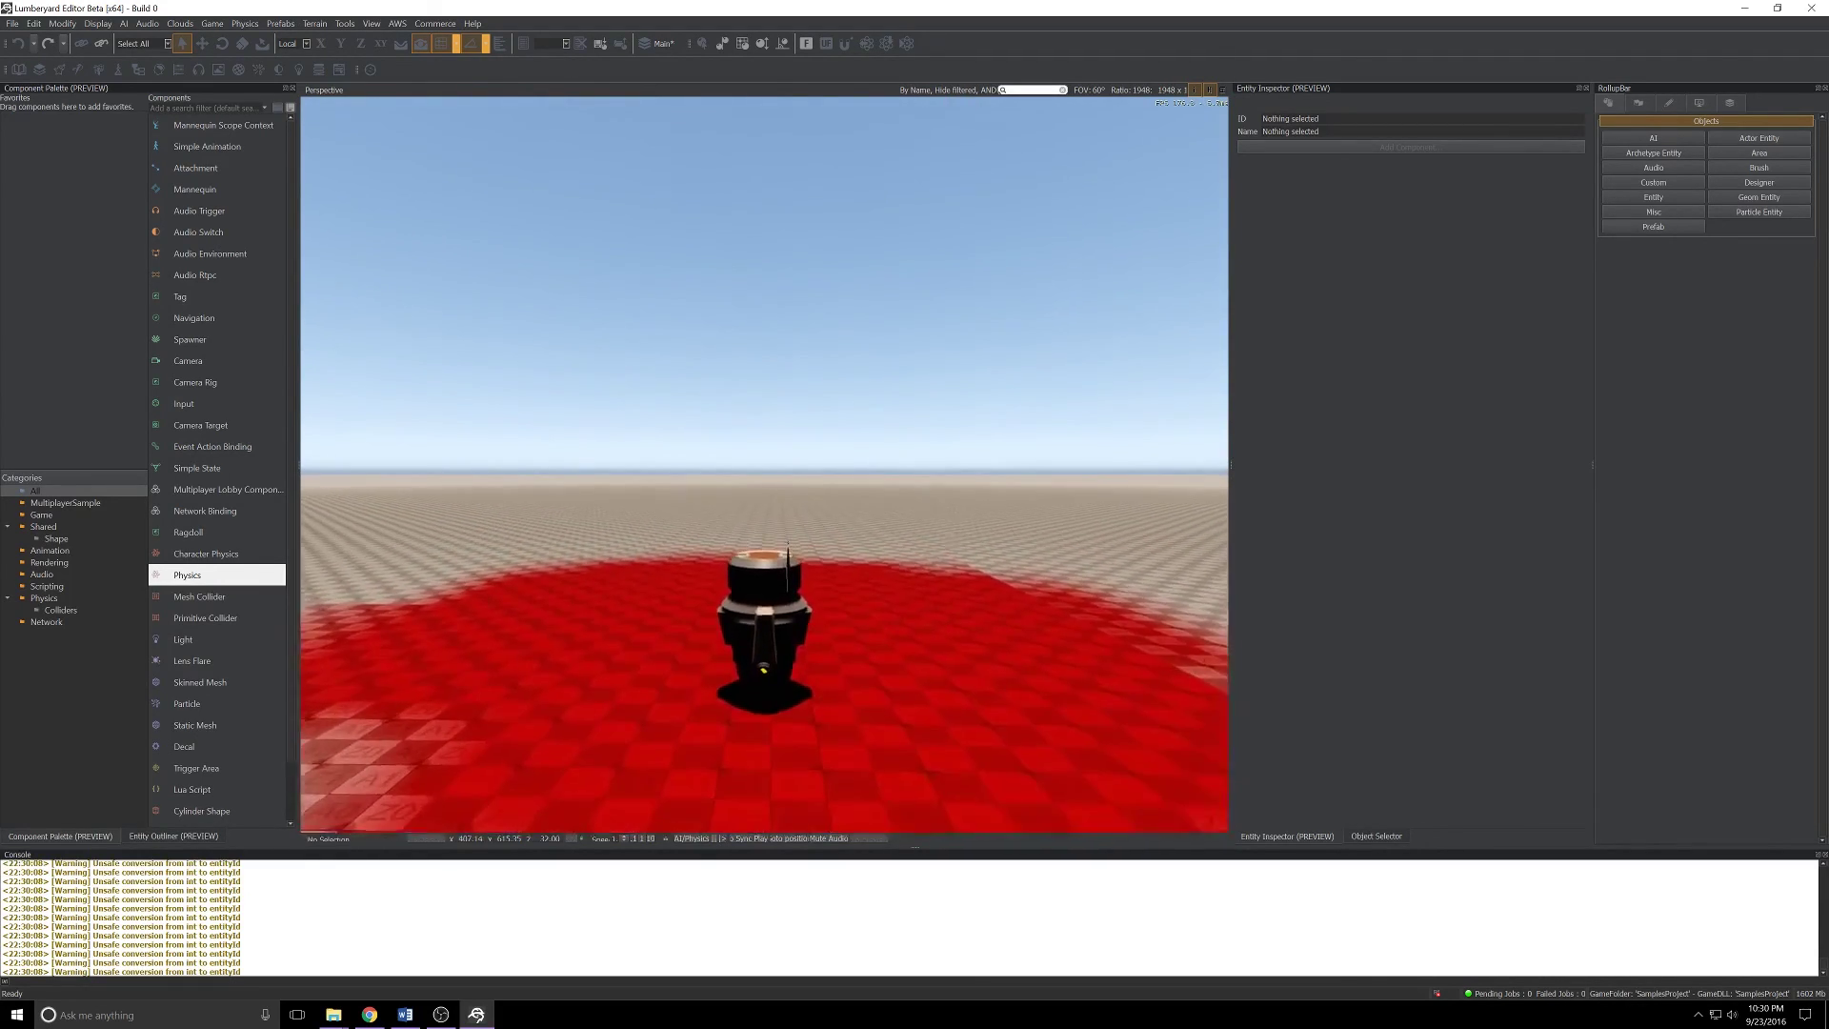
key("space")
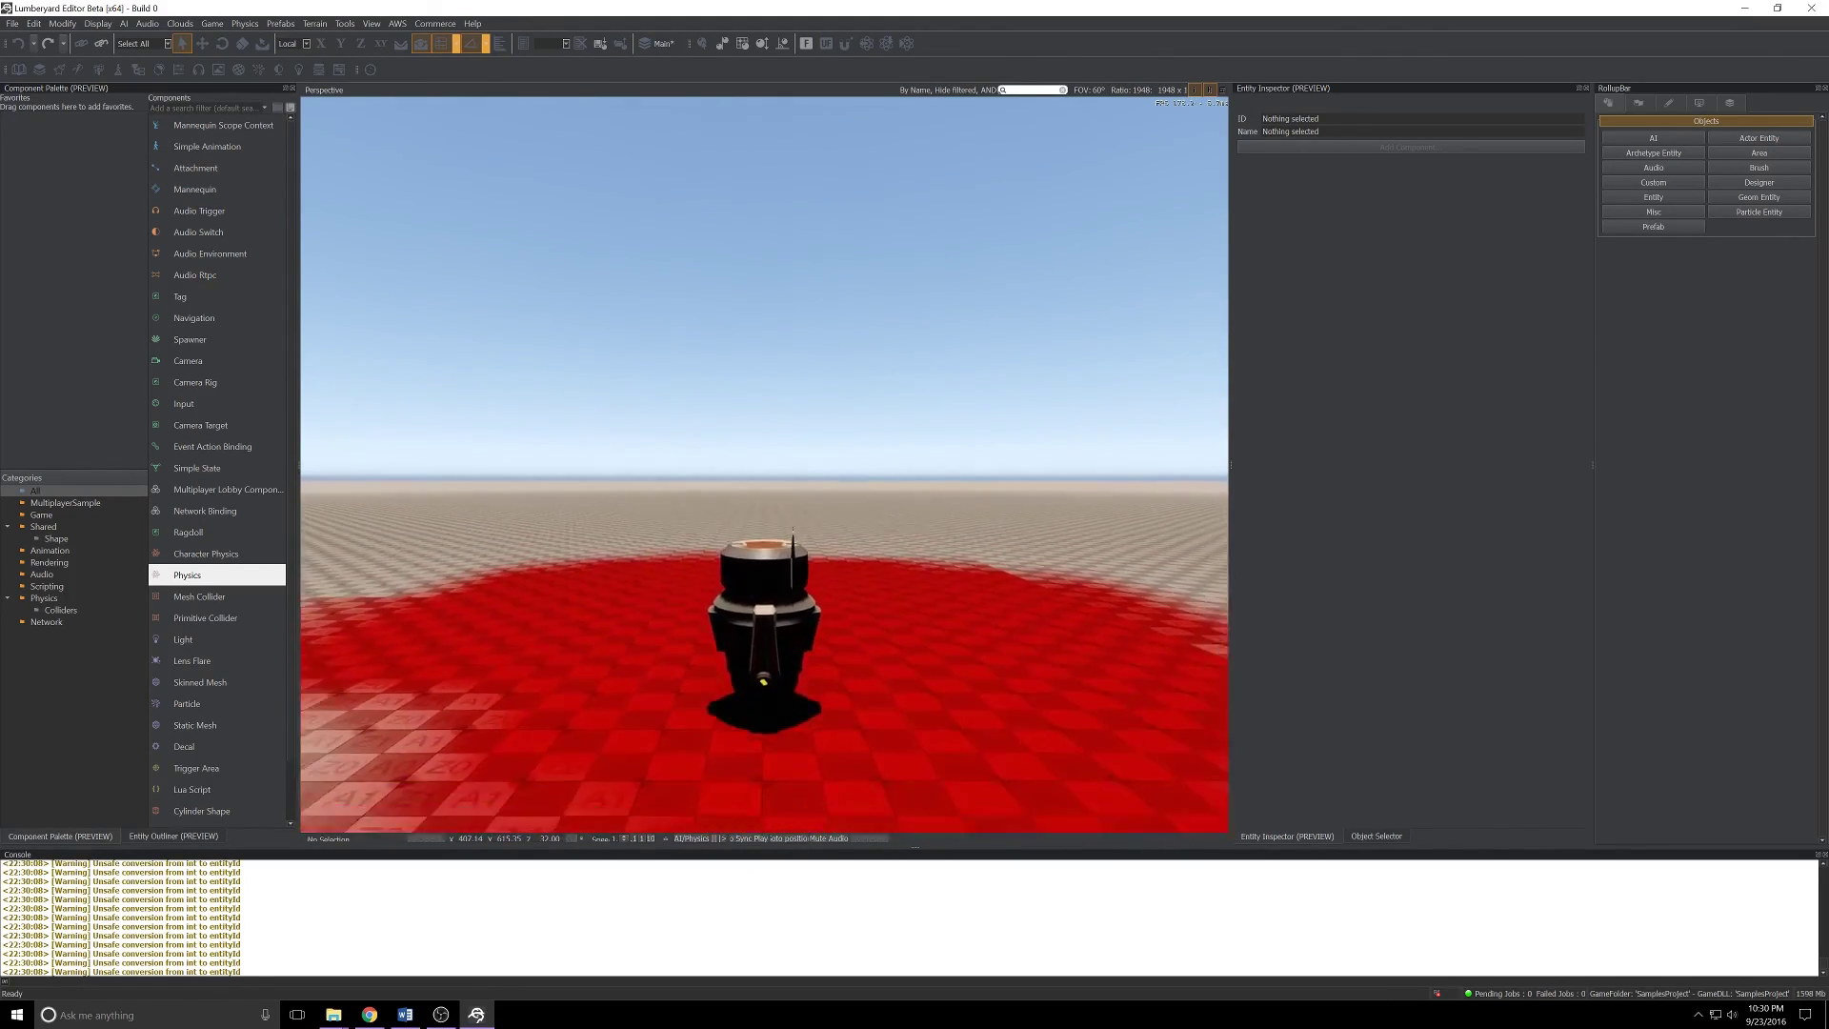
key("s")
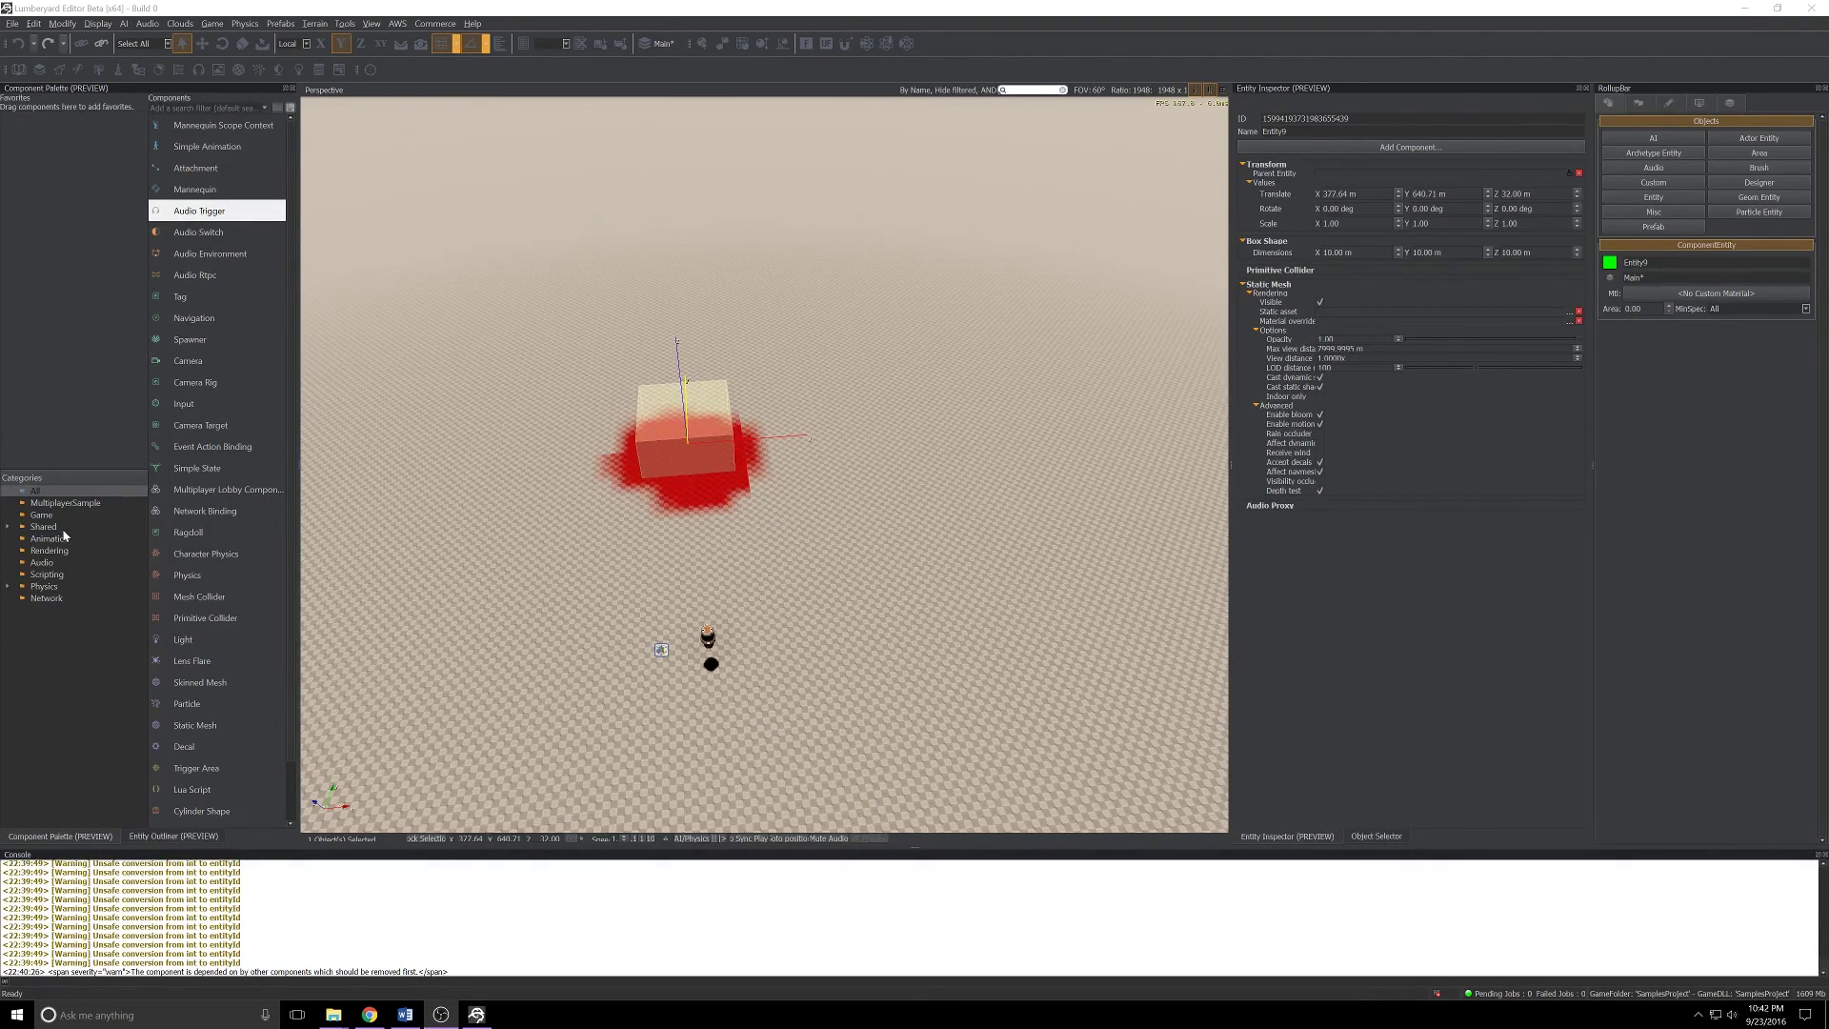
Step: Add Audio Trigger and Audio Rtpc components from the Audio category to the box
left_click(42, 563)
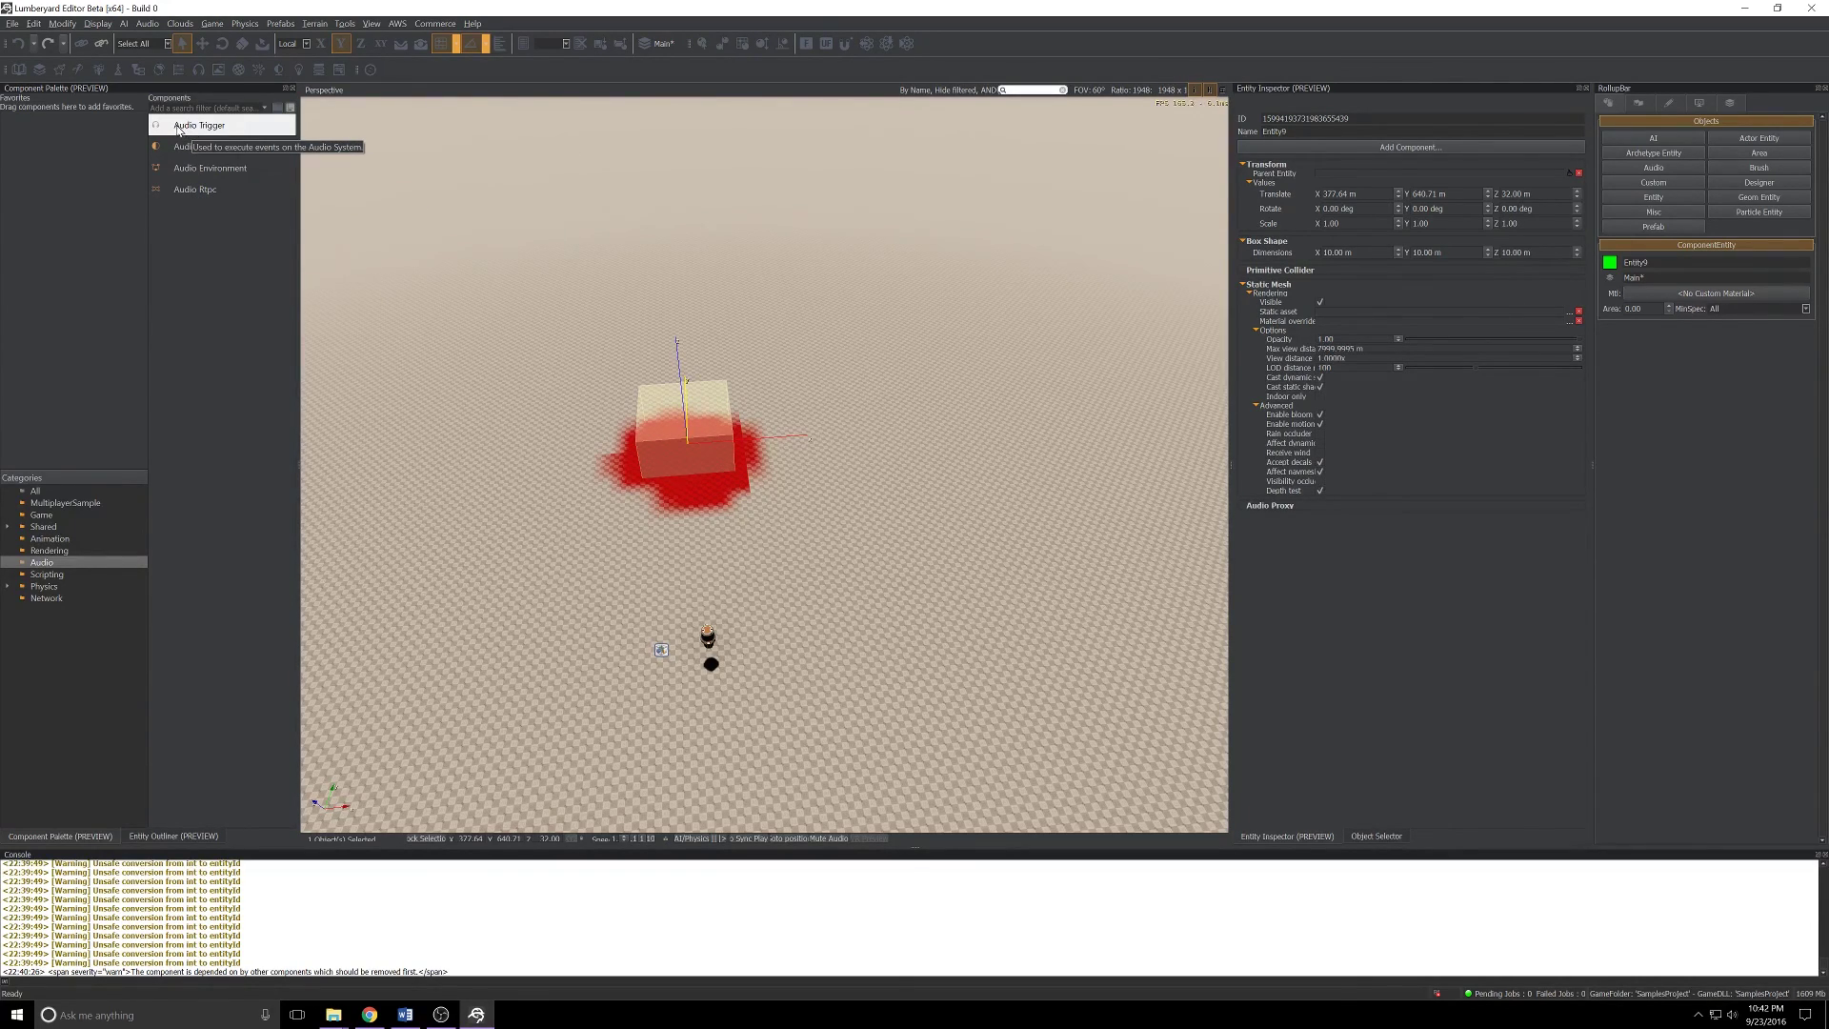
left_click_drag(186, 132, 1295, 589)
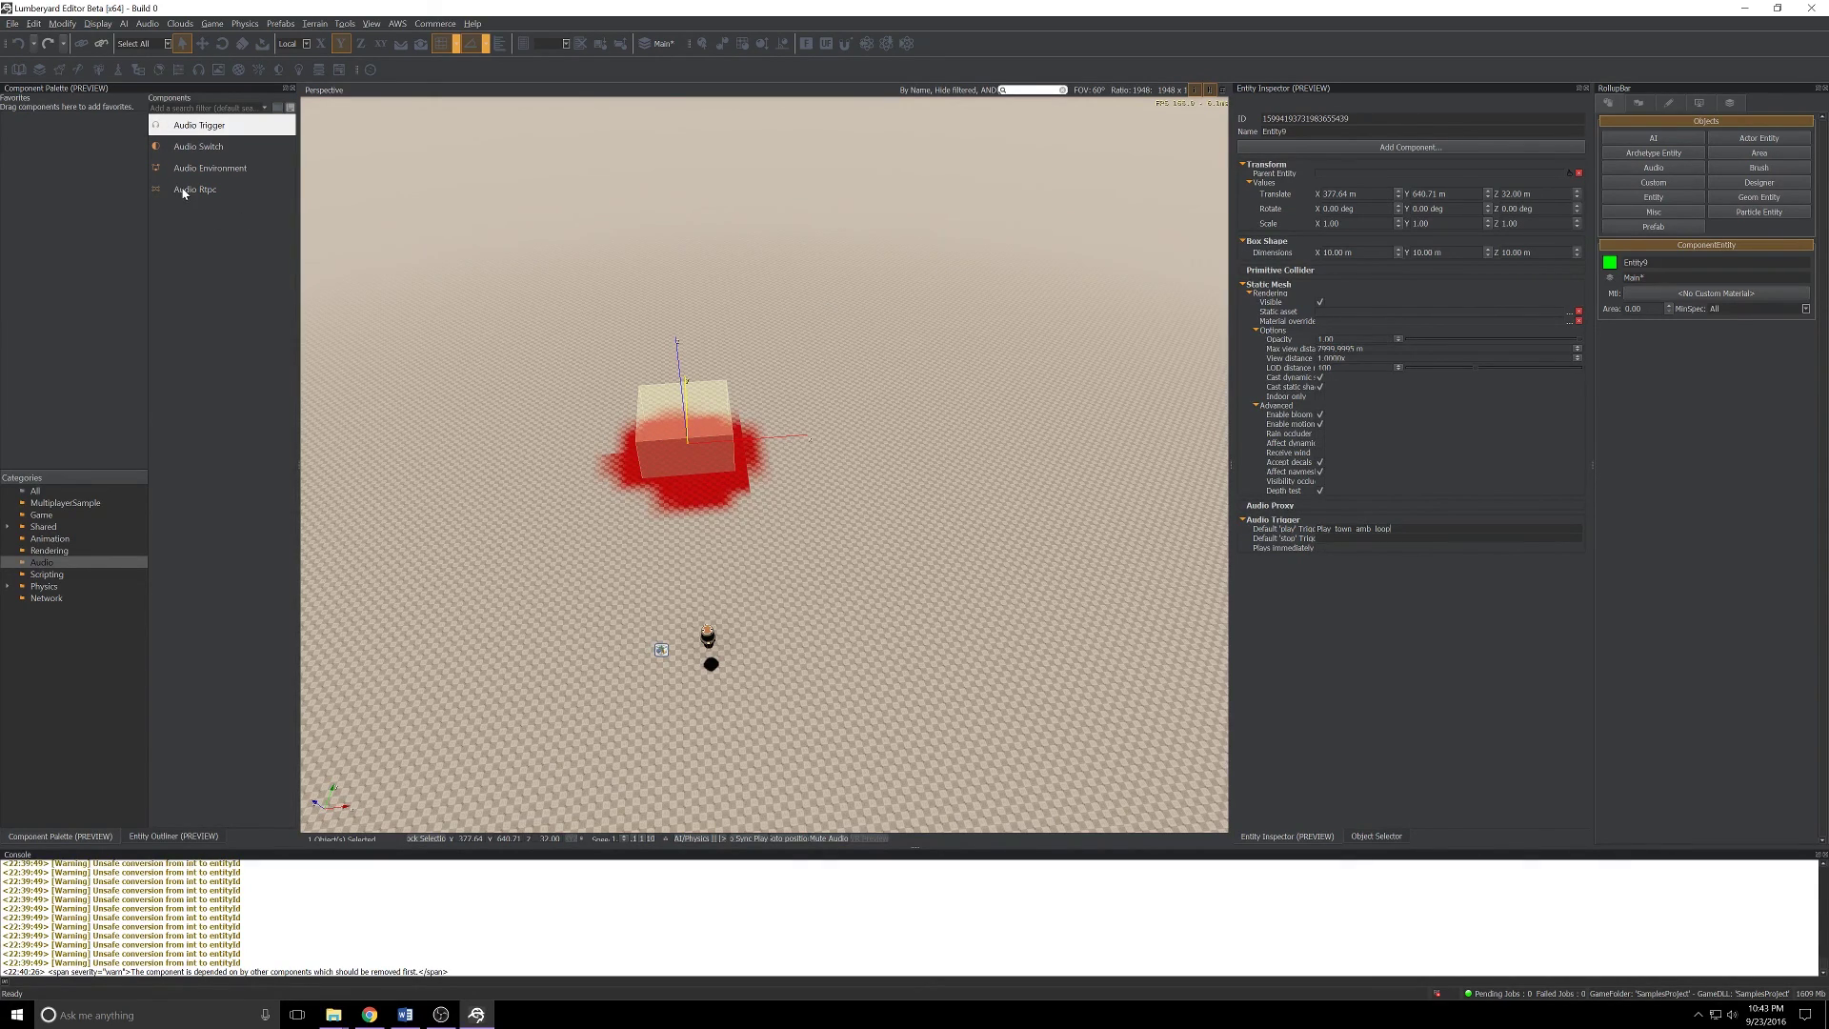
left_click_drag(182, 192, 1335, 631)
Step: Set the Rtpc default, tick the trigger's Plays immediately option, and deselect the box
left_click(1329, 572)
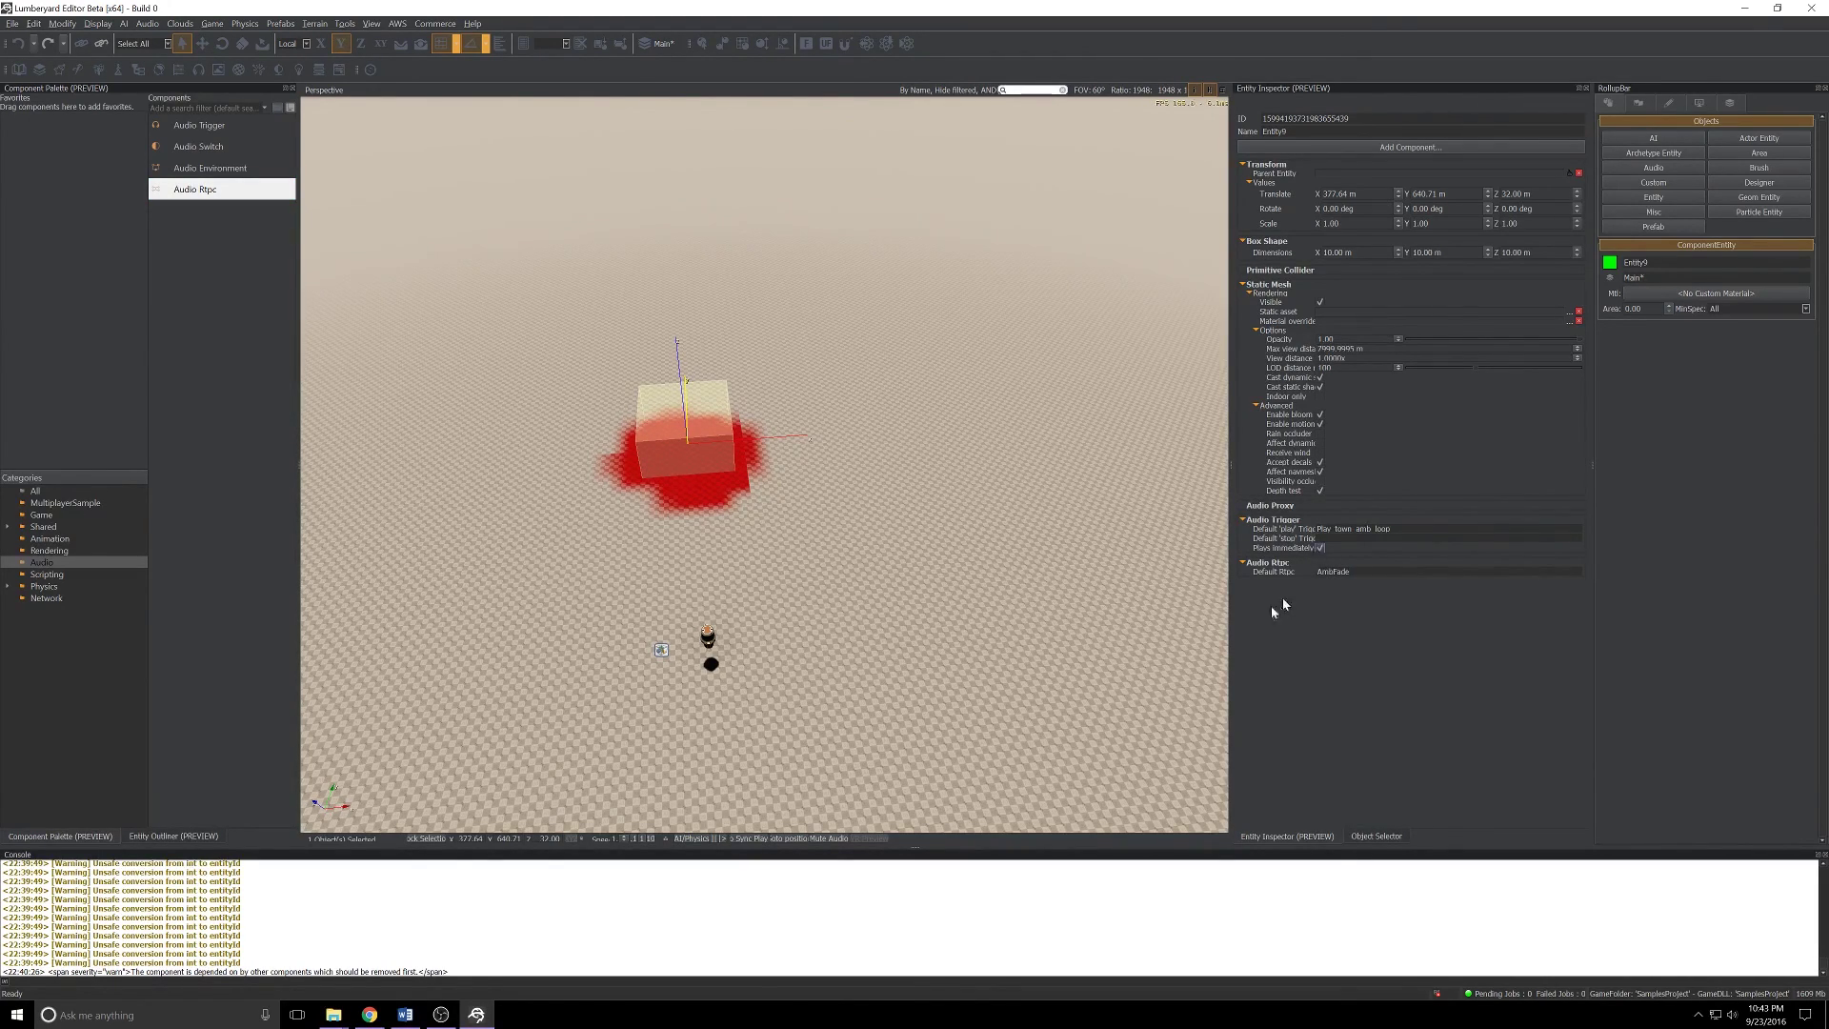
left_click(1320, 549)
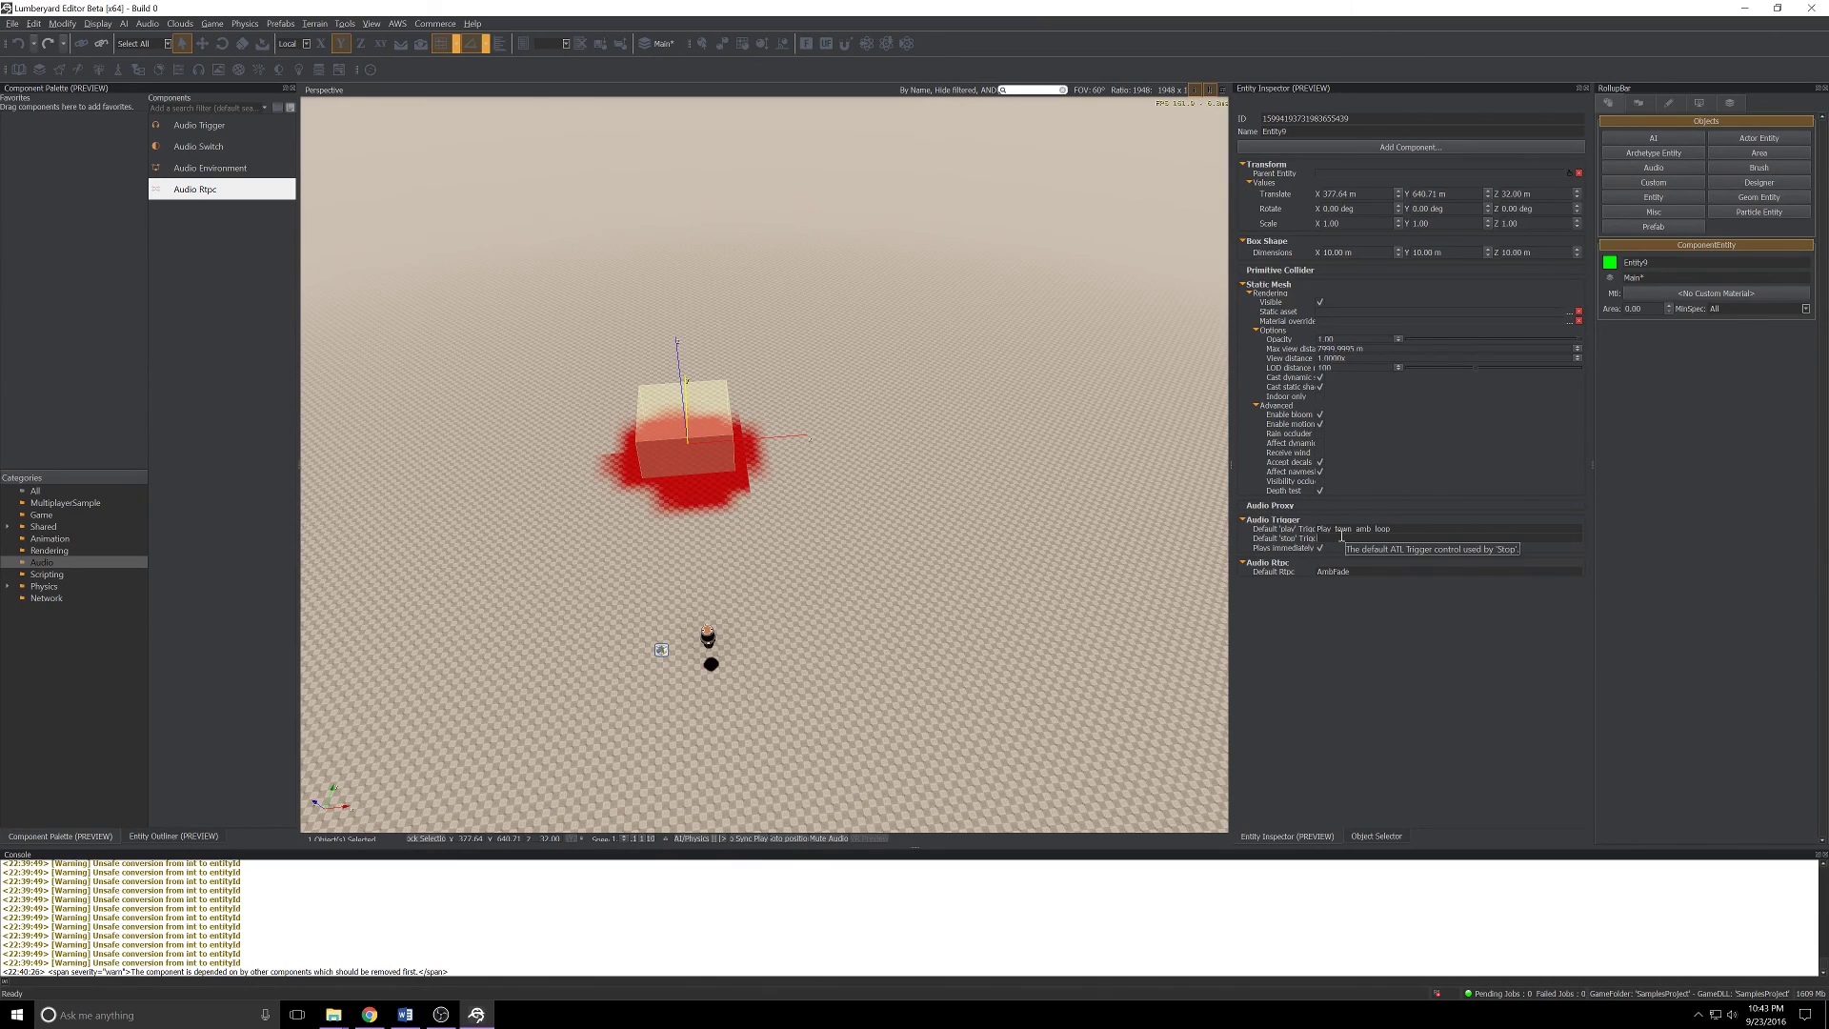
left_click(992, 543)
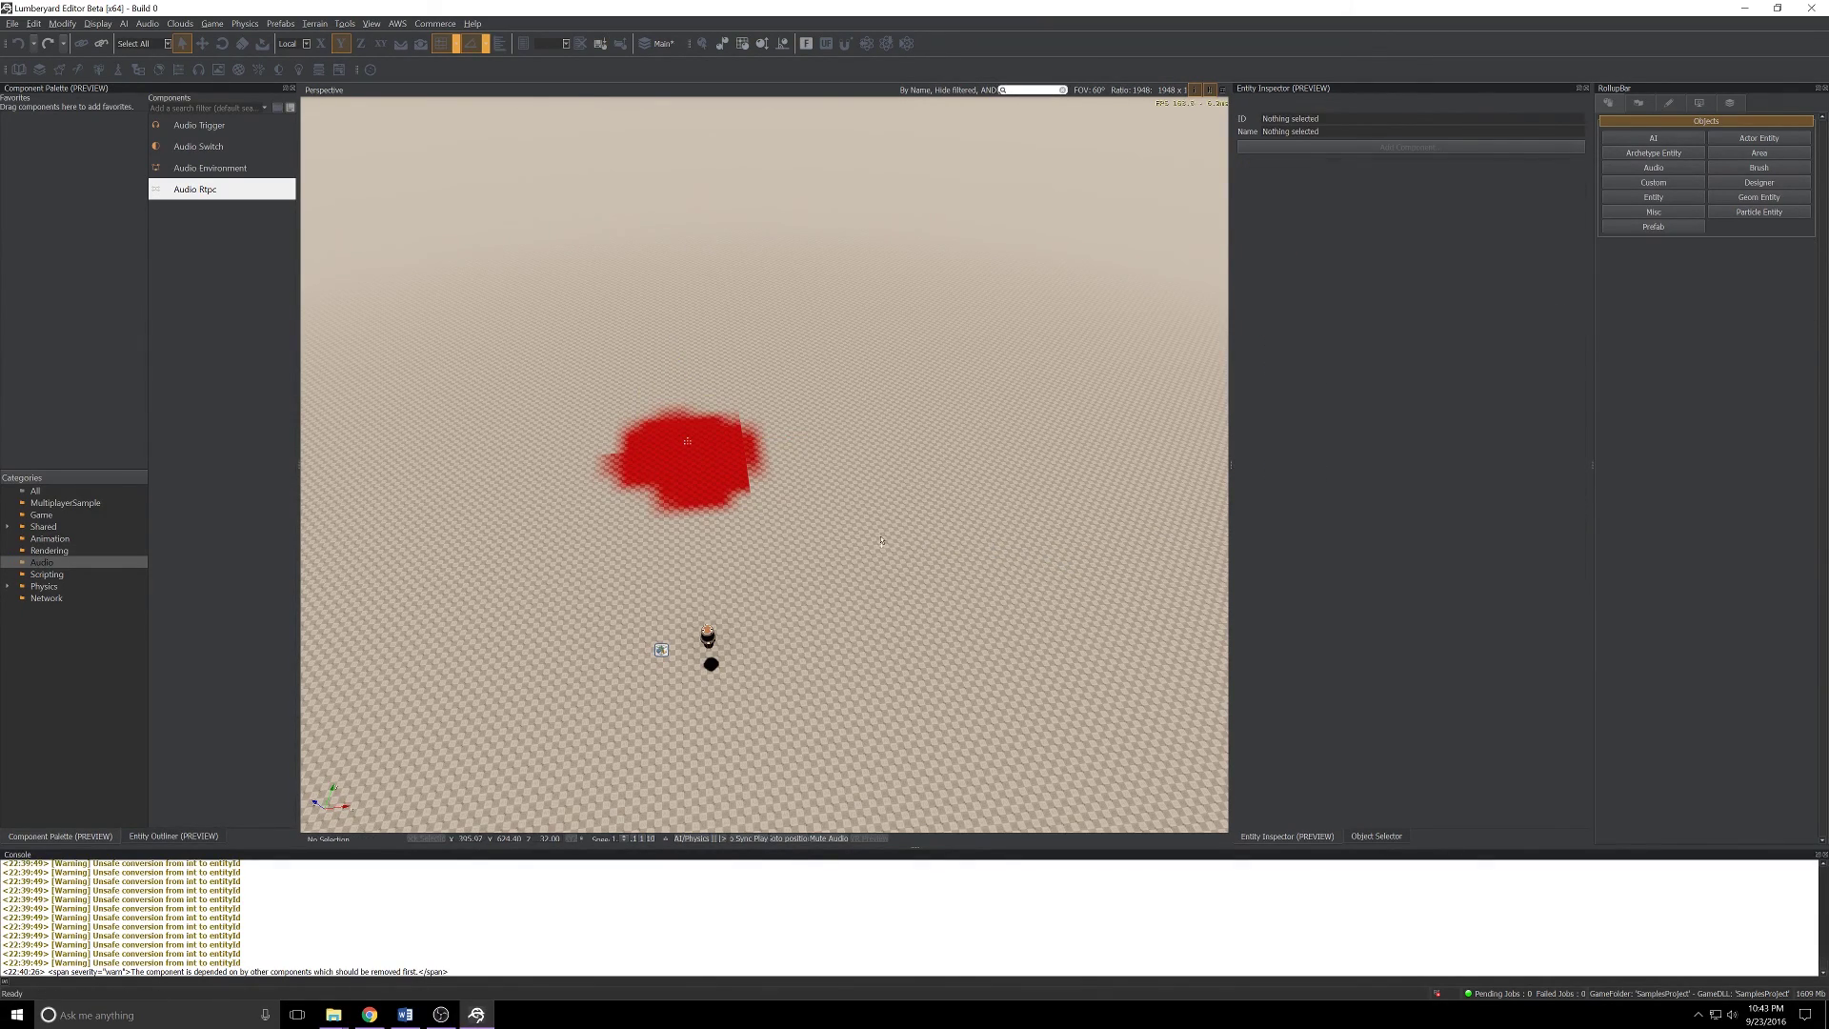
Step: Play-test the level, driving the character to, past and away from the red patch
key("ctrl+g")
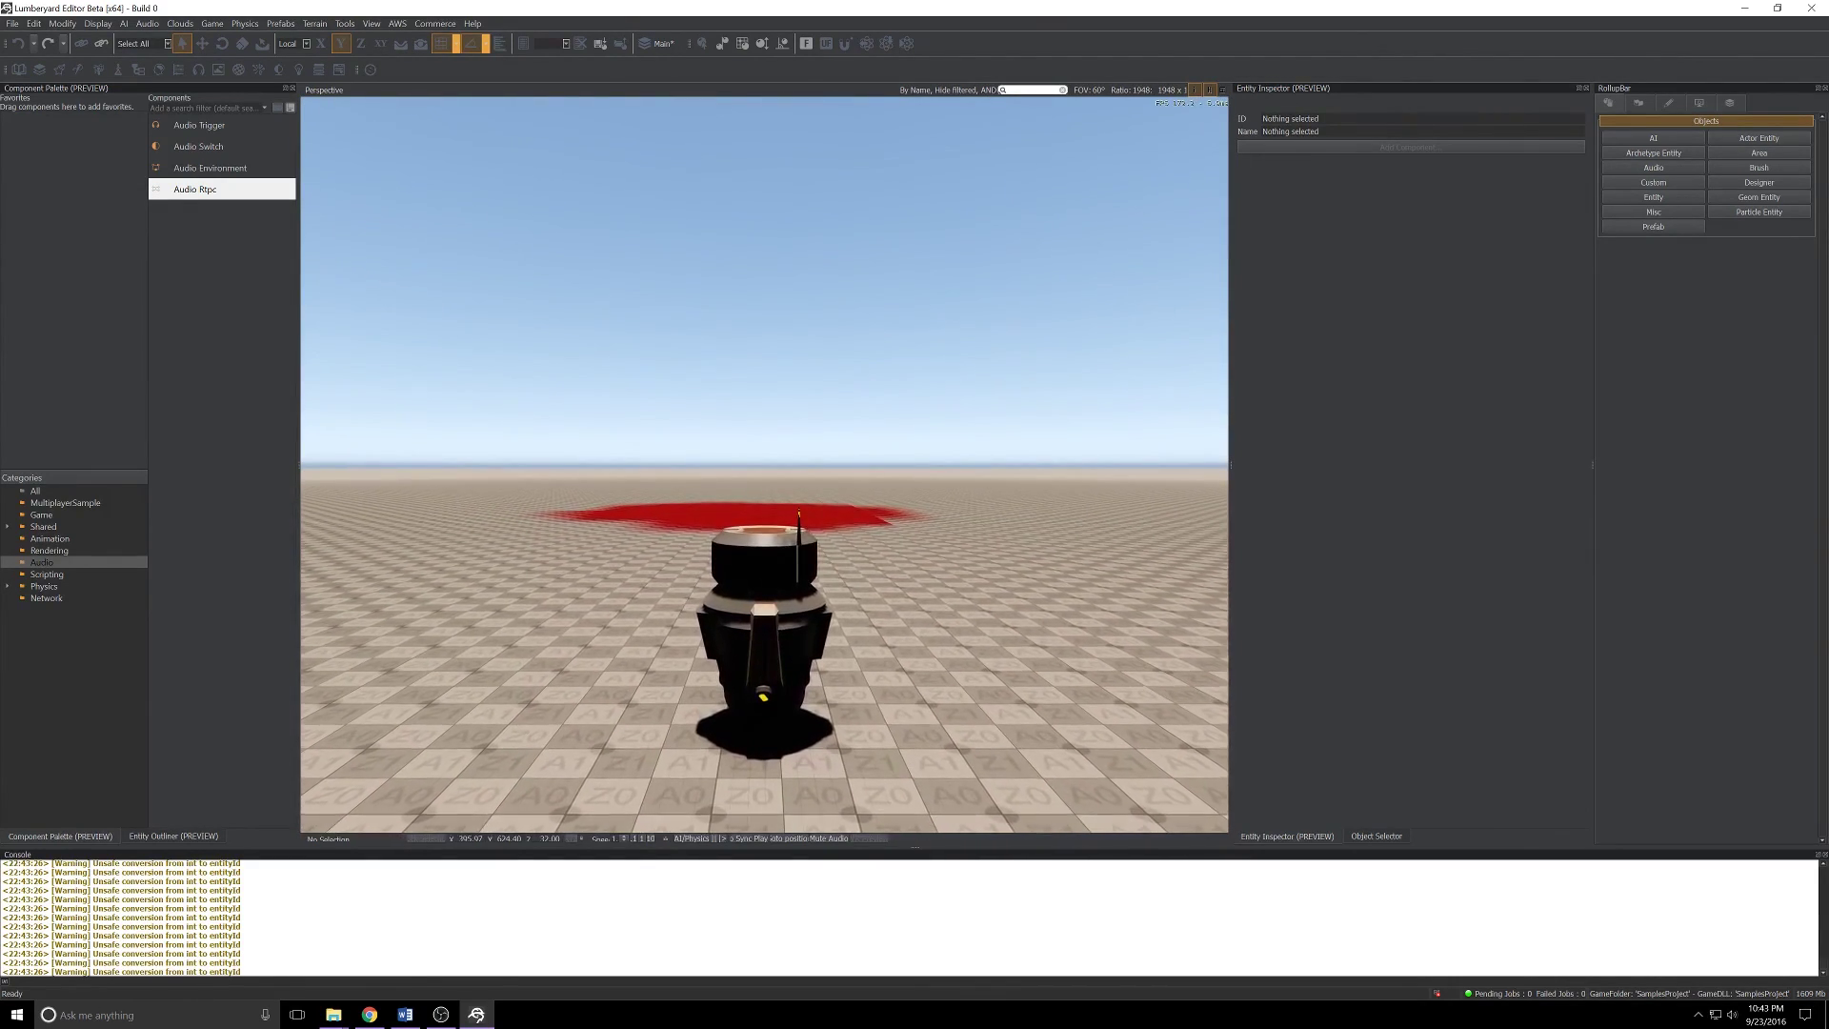
key("w")
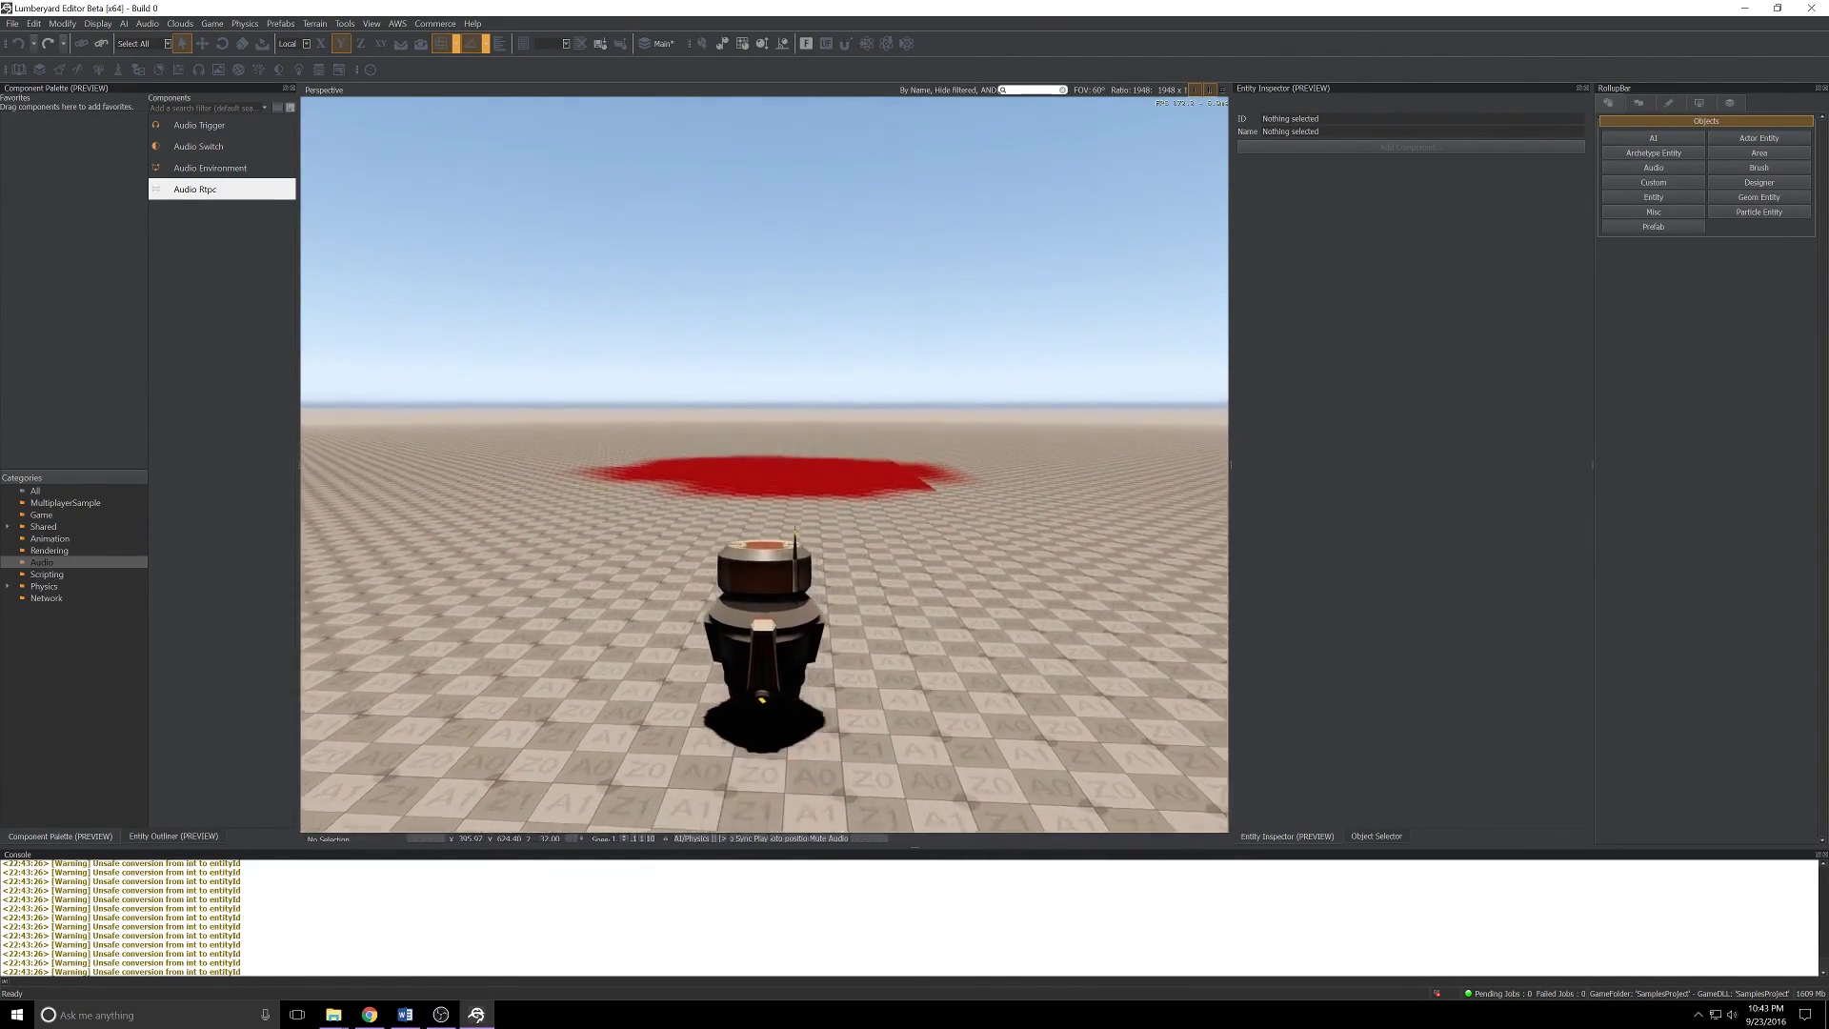
key("w")
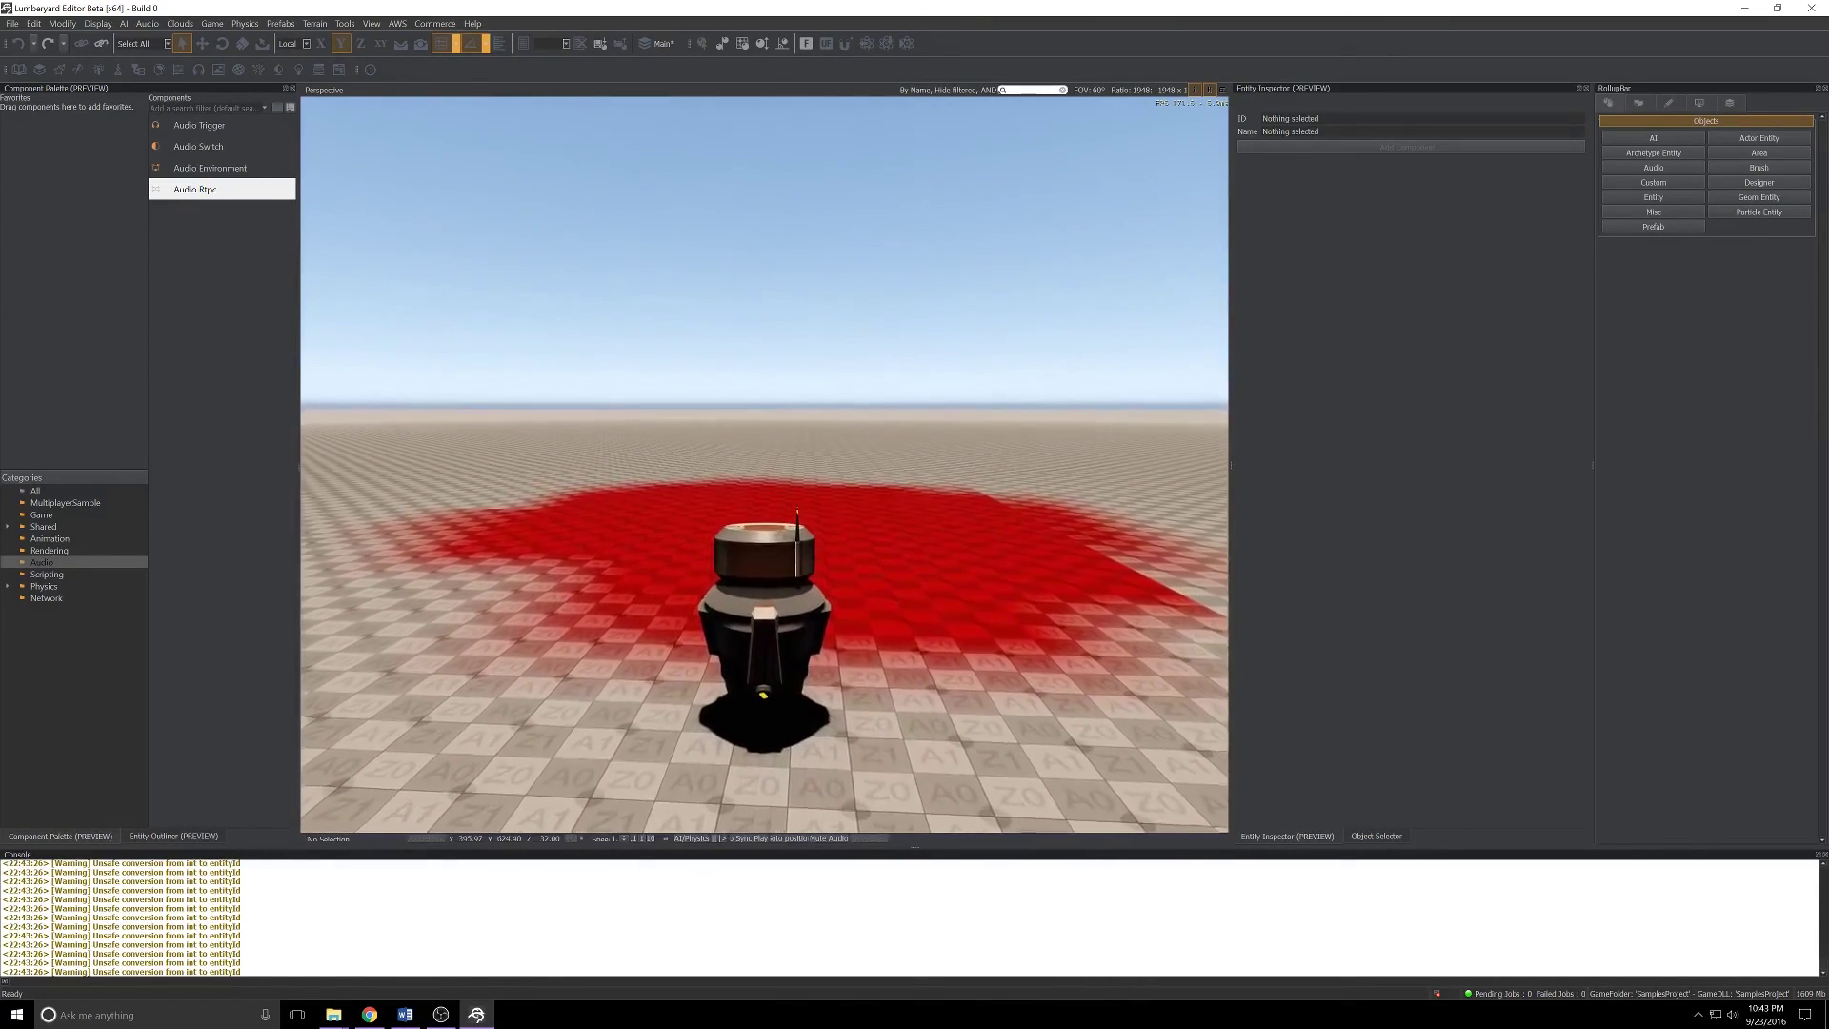
key("s")
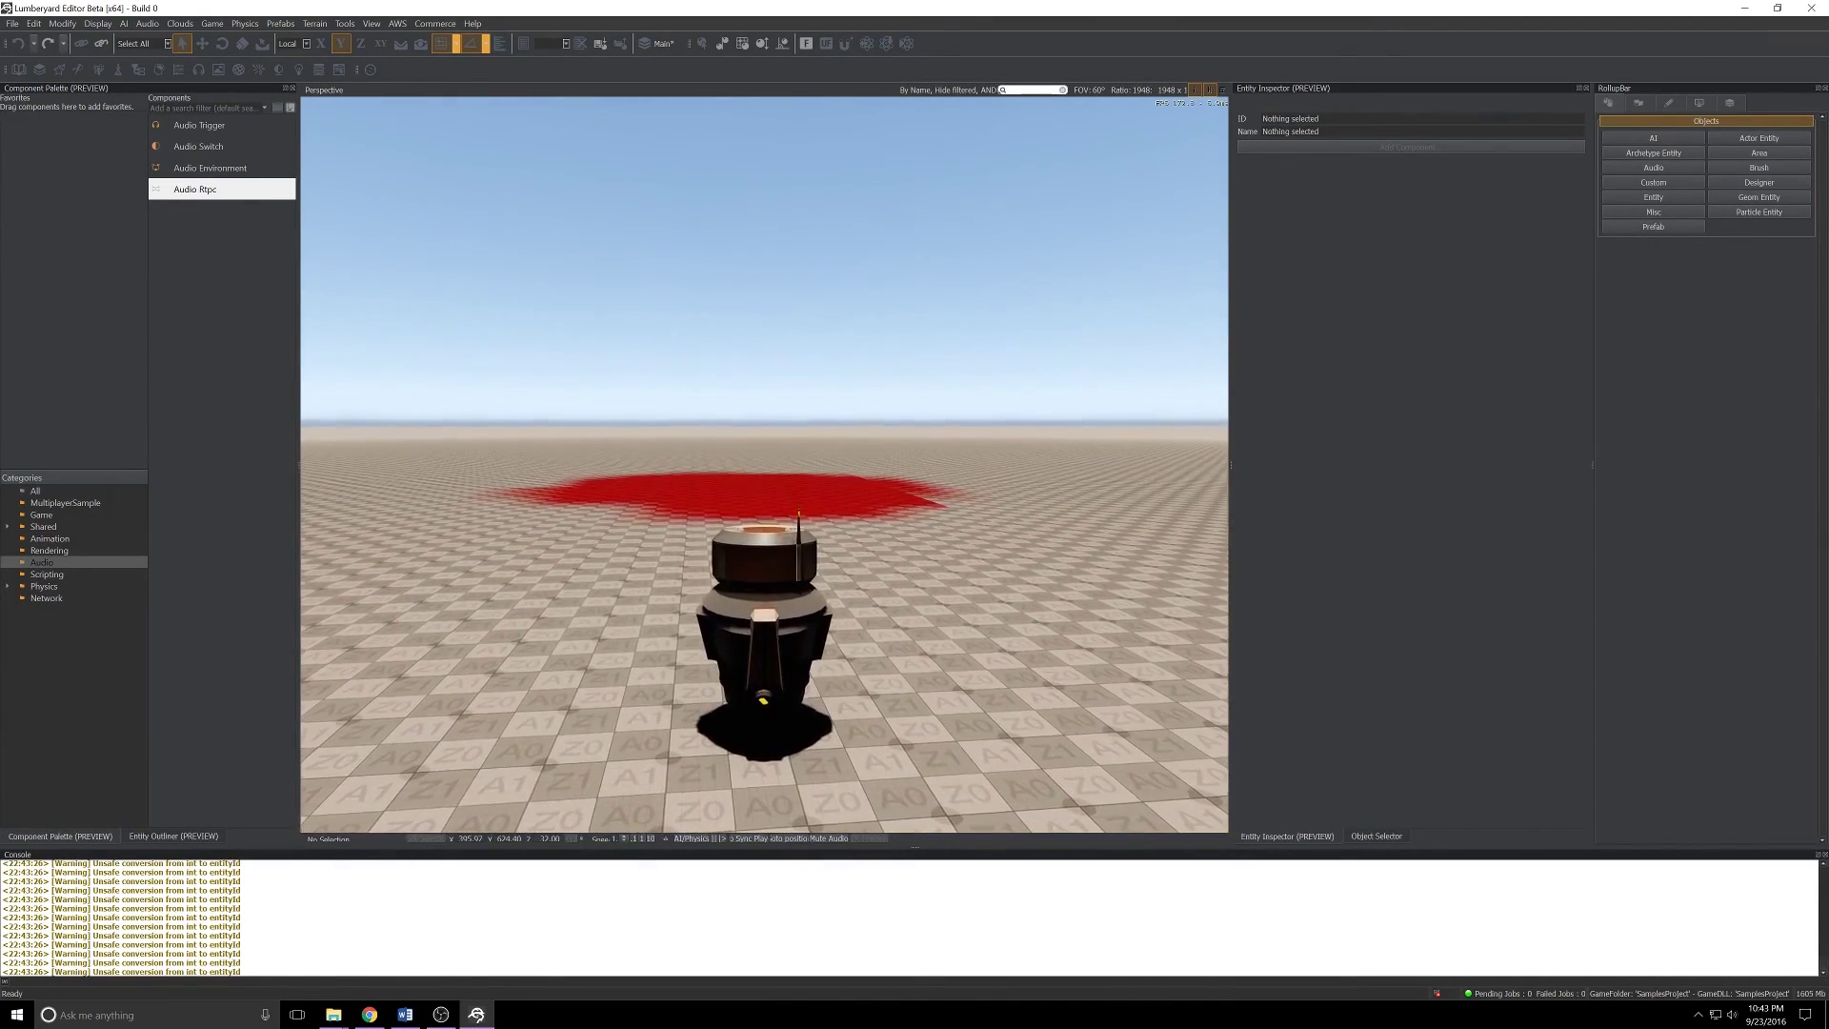
key("Escape")
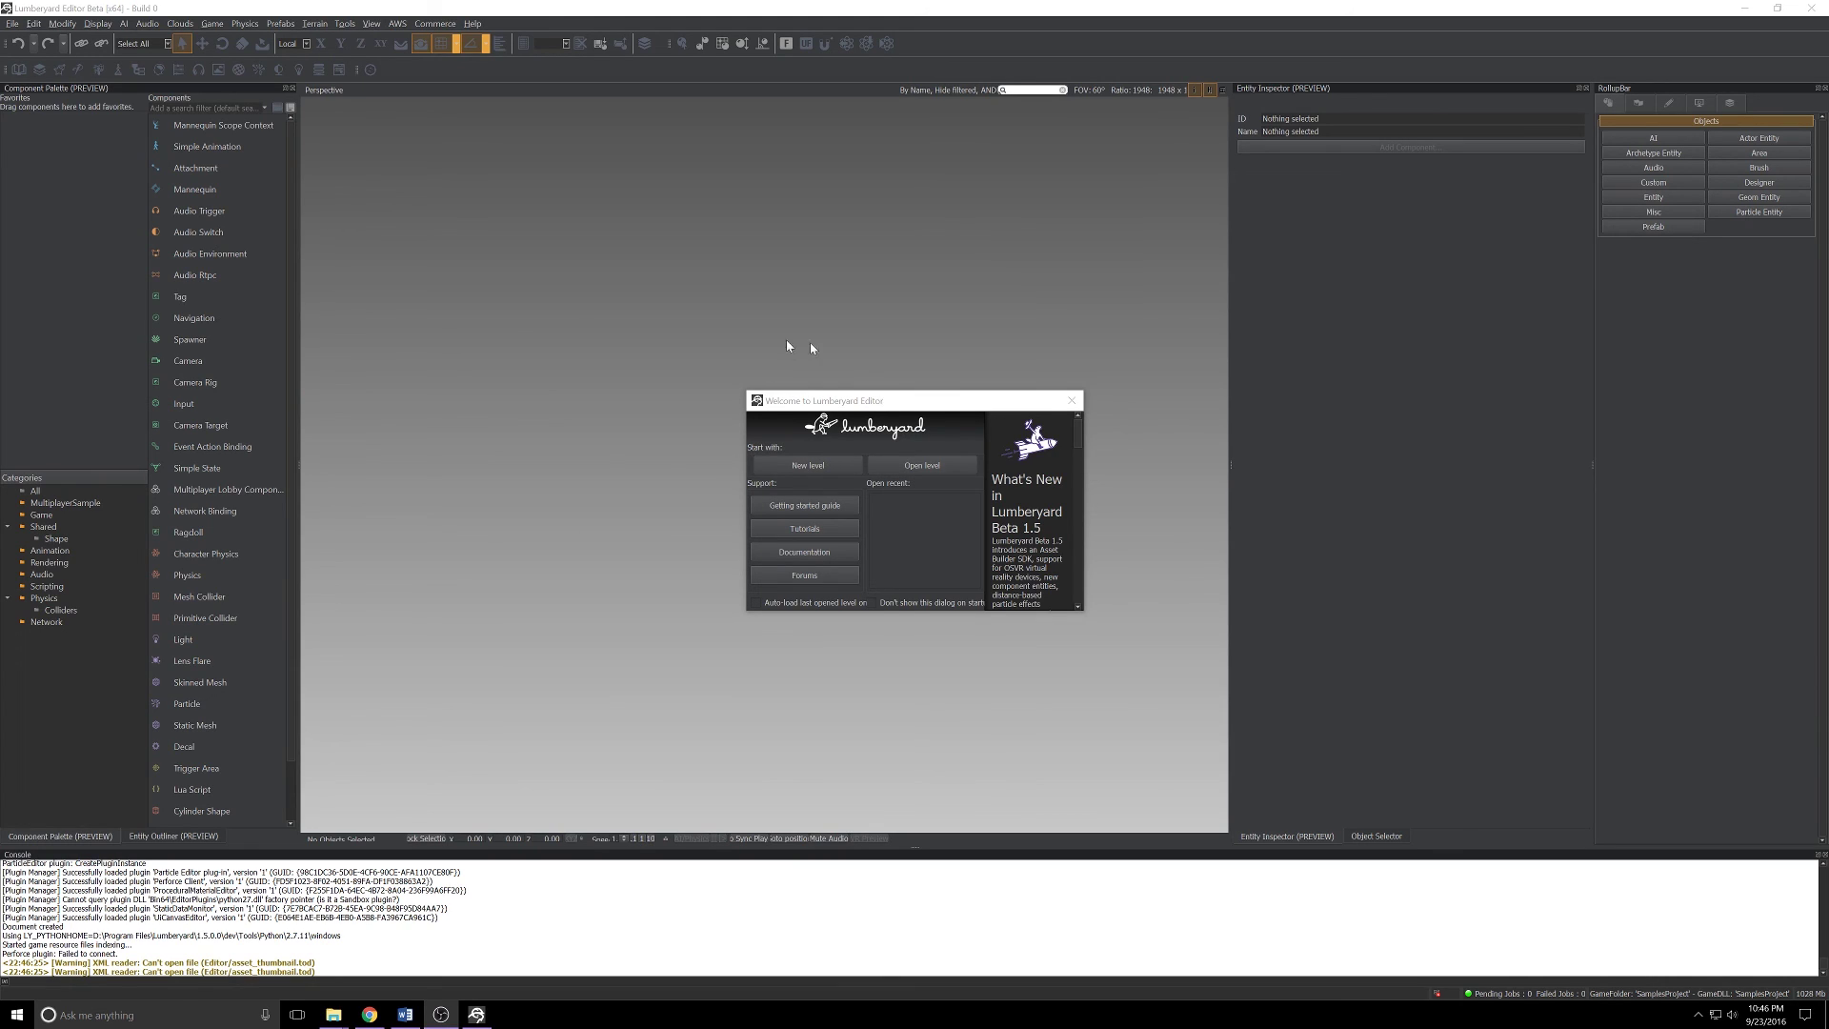
Step: Open the Samples/Trigger_Sample level from the Welcome dialog's level list
left_click(919, 468)
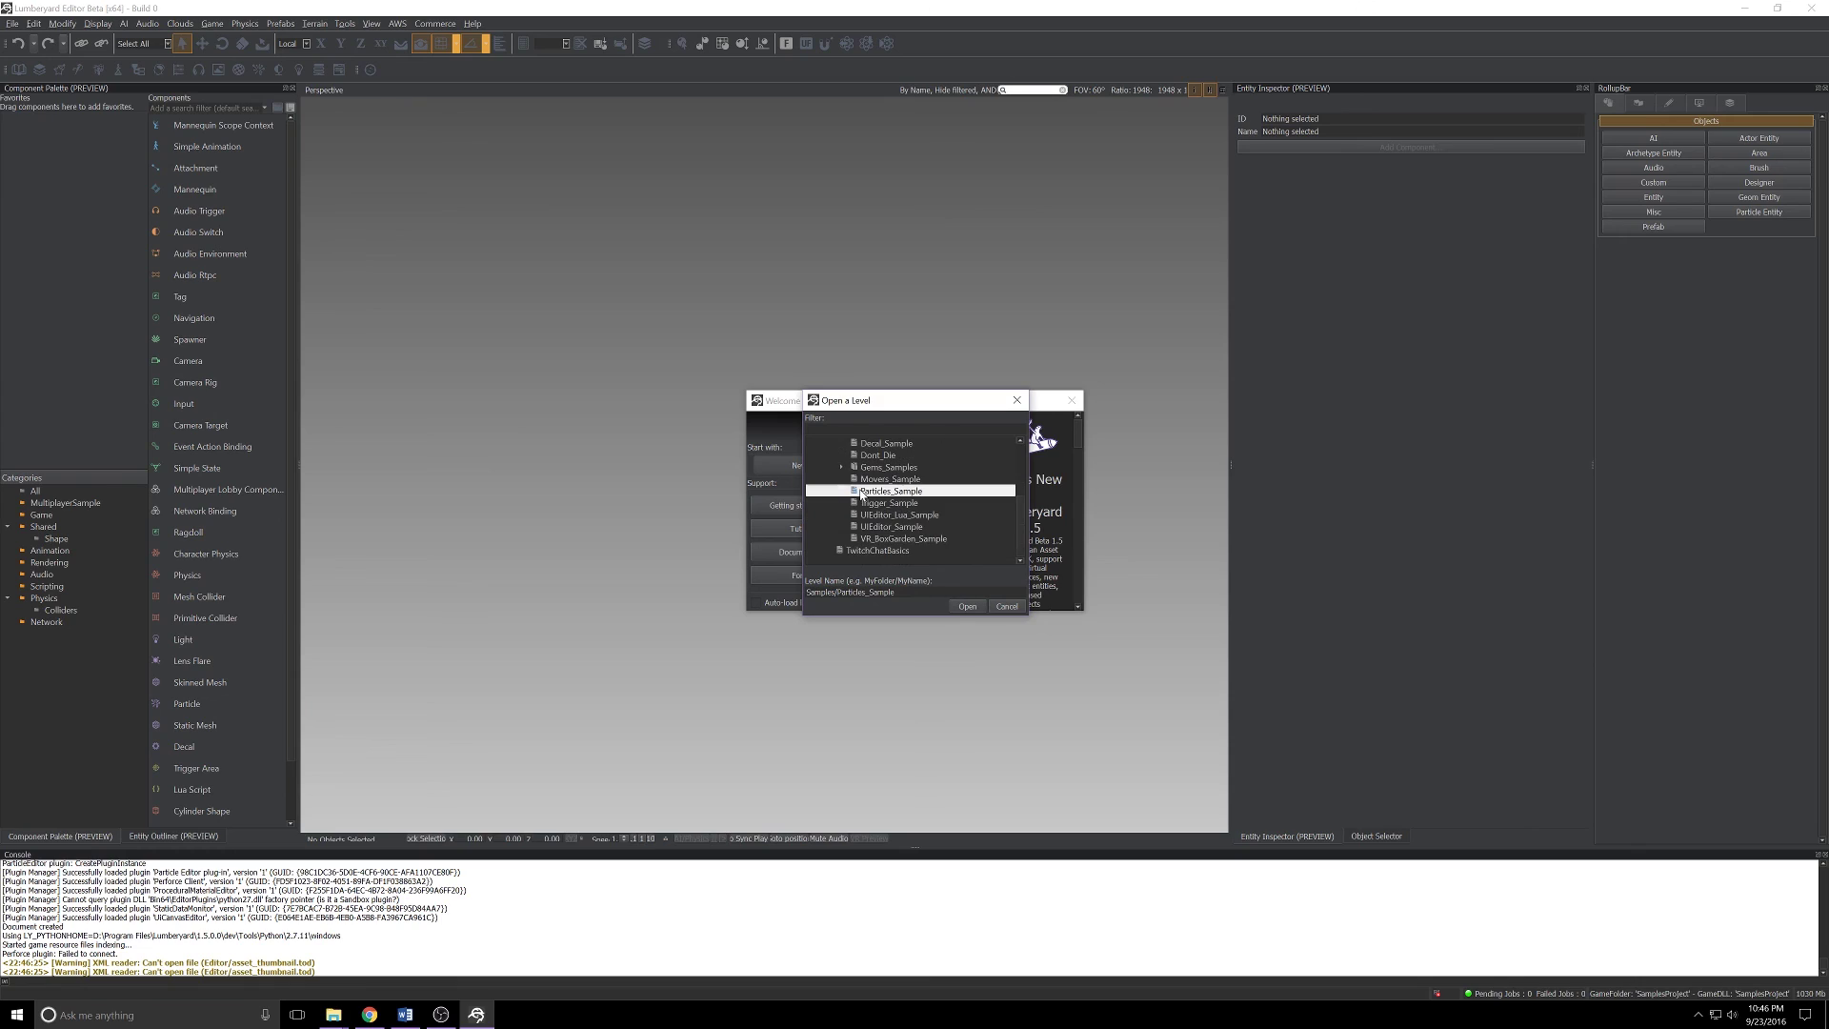
scroll(872, 491, "down", 2)
left_click(876, 503)
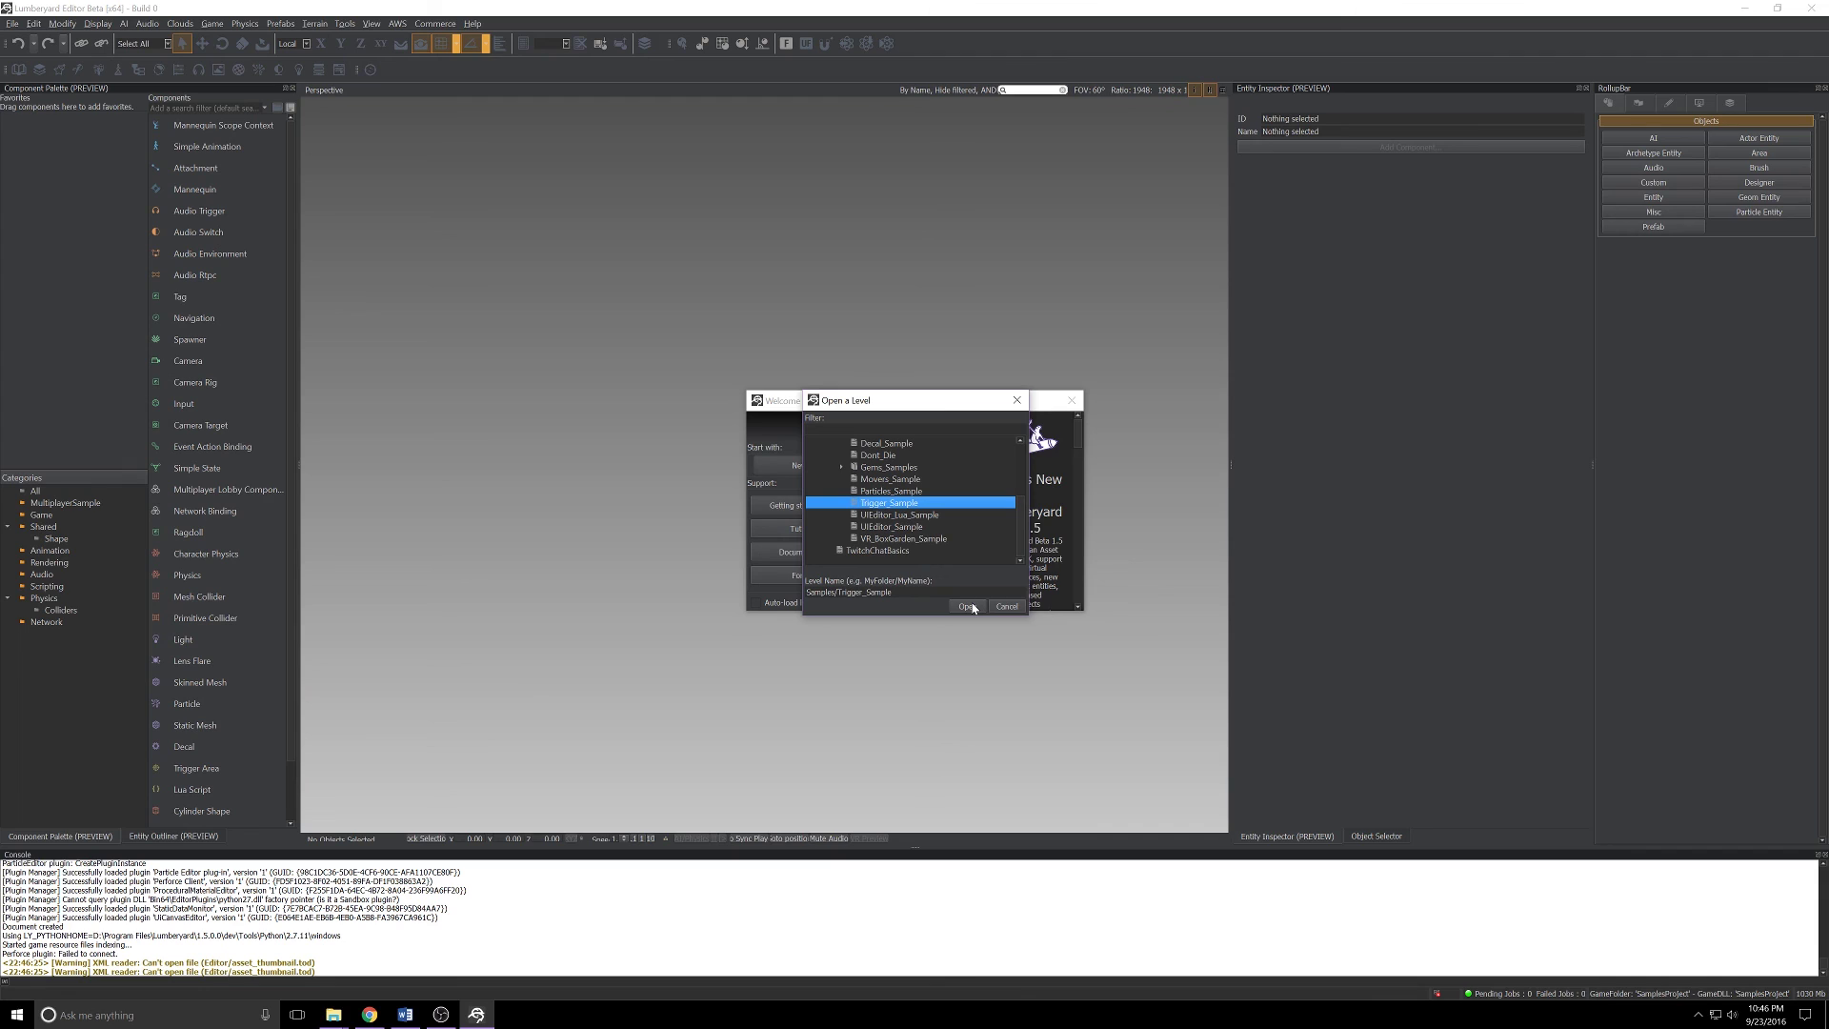
left_click(967, 606)
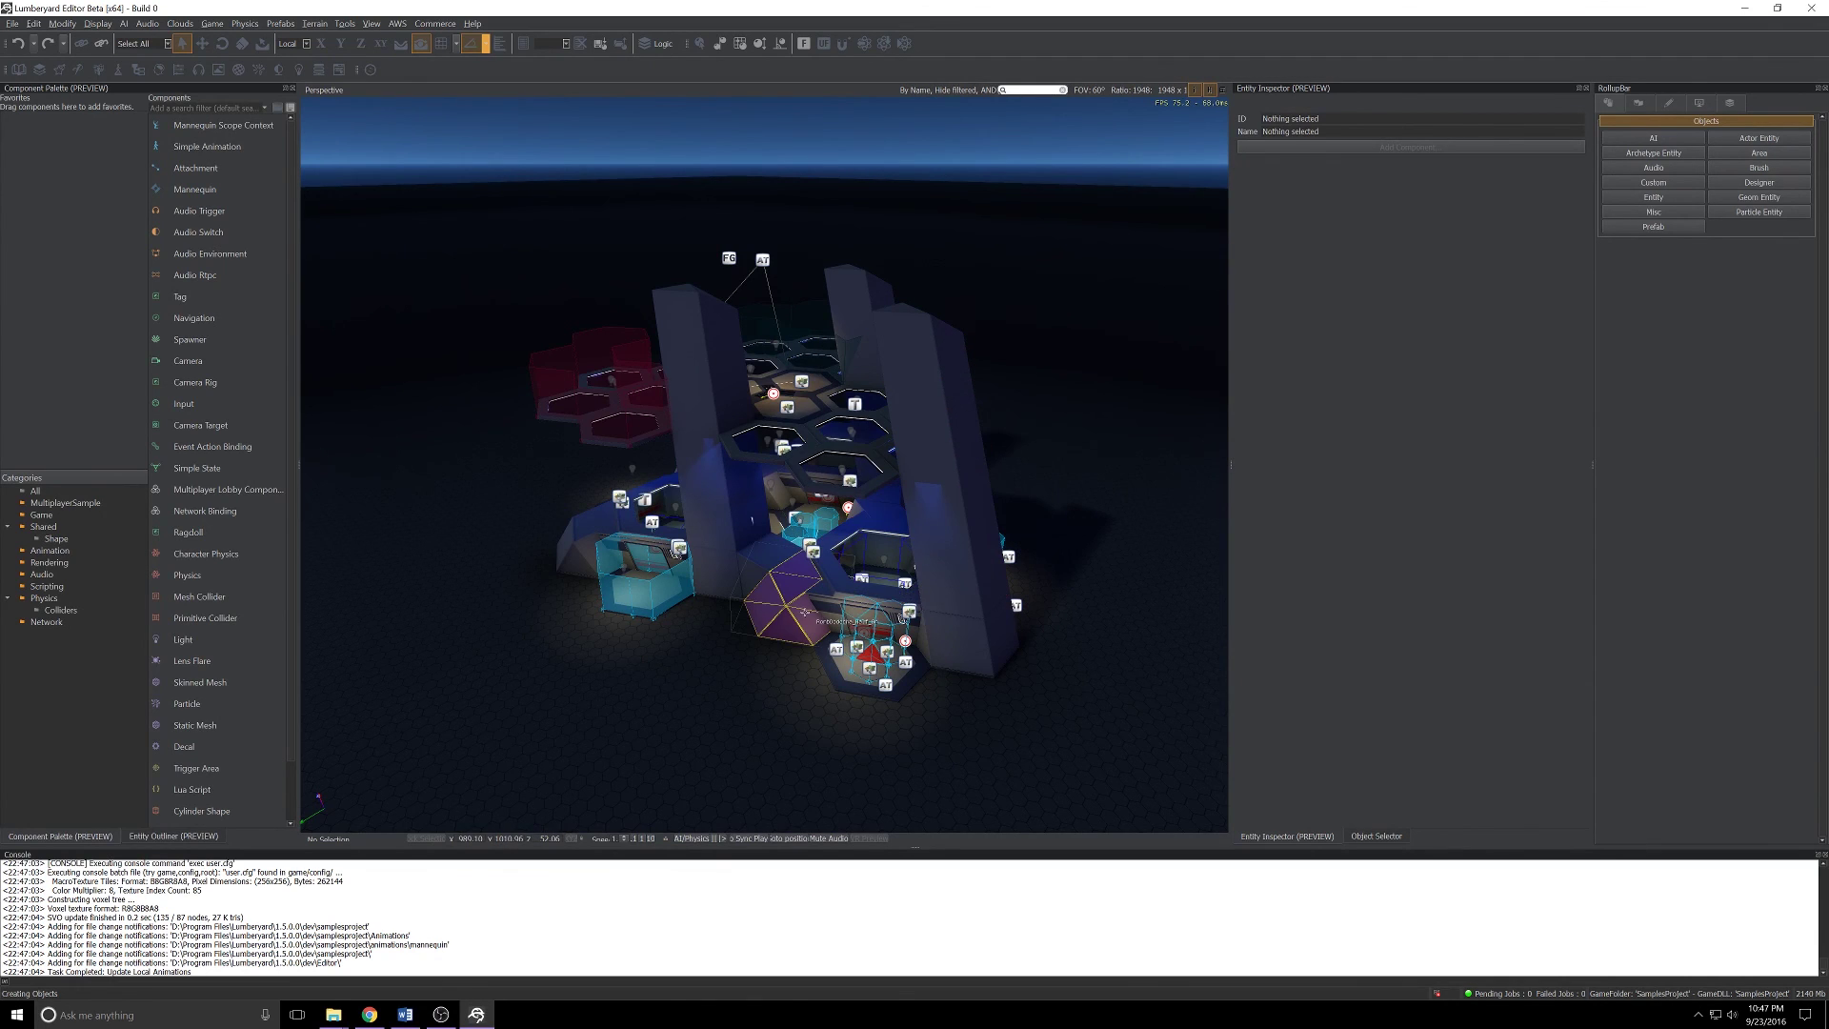
Step: Fly the camera over the trigger rooms, then play-test, walking the robot through the proximity door
scroll(762, 466, "up", 5)
right_click_drag(762, 467, 781, 600)
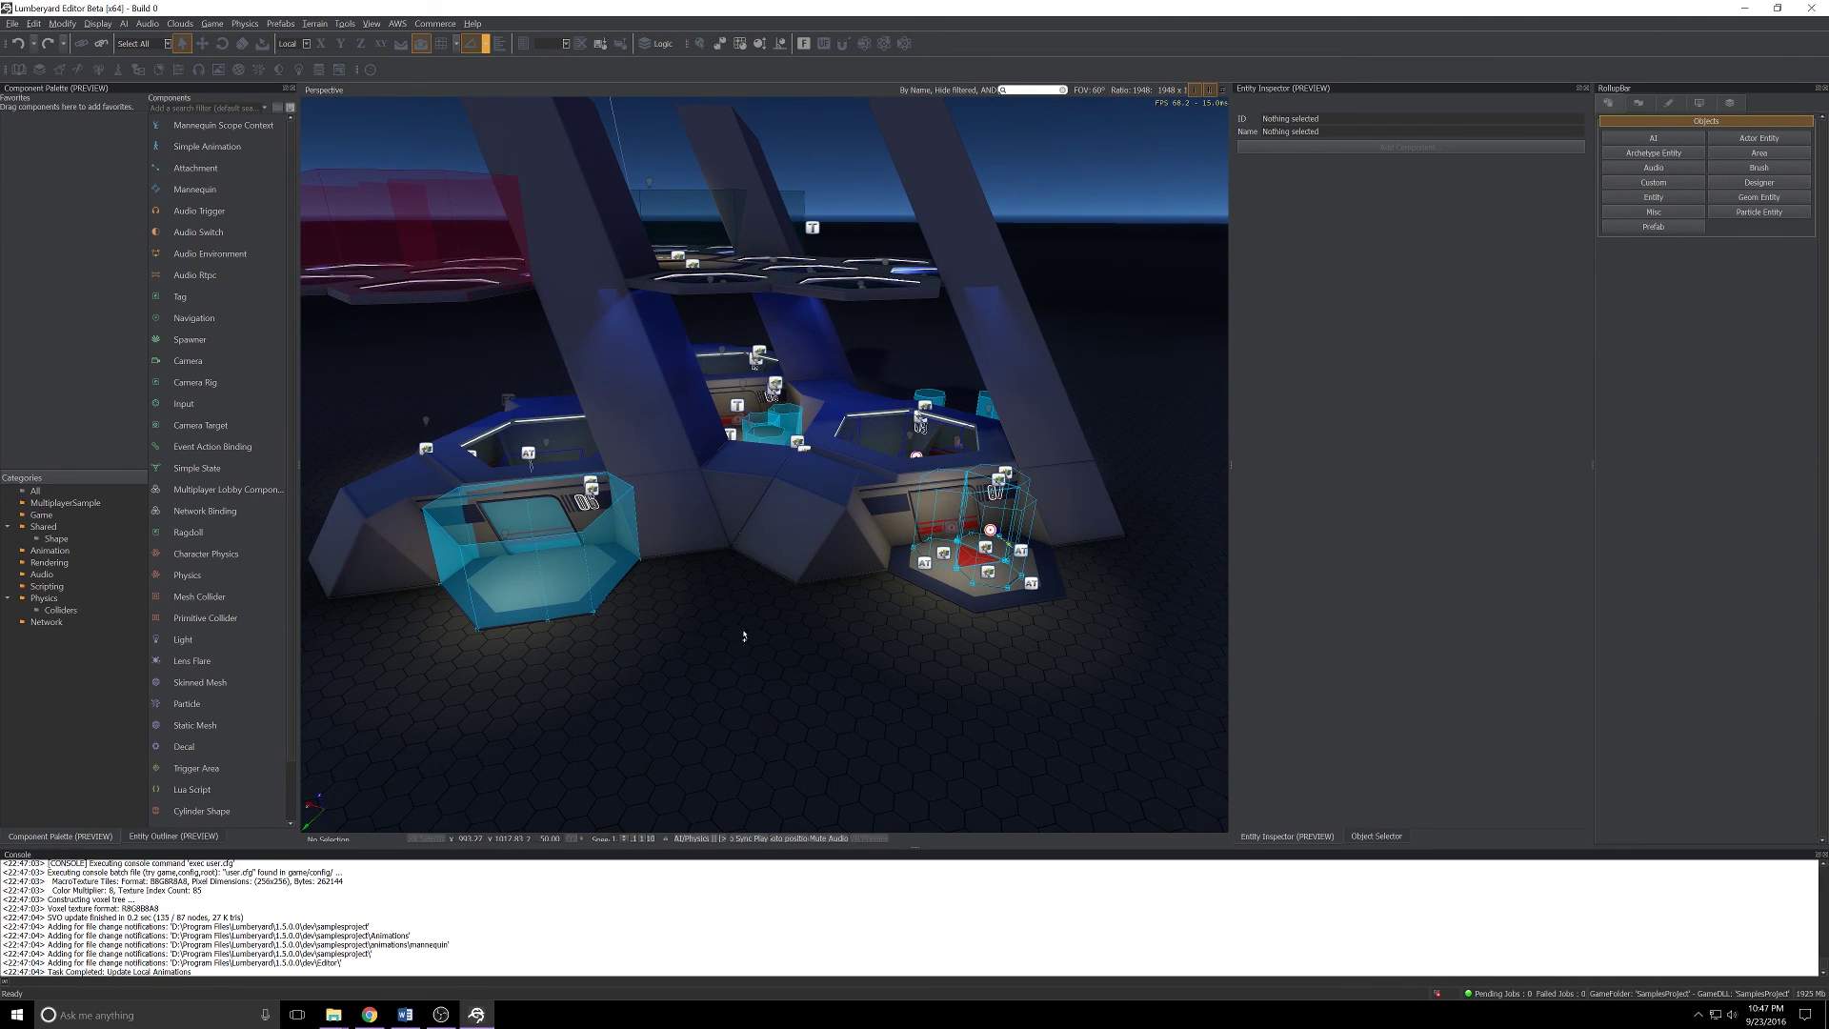
key("ctrl+g")
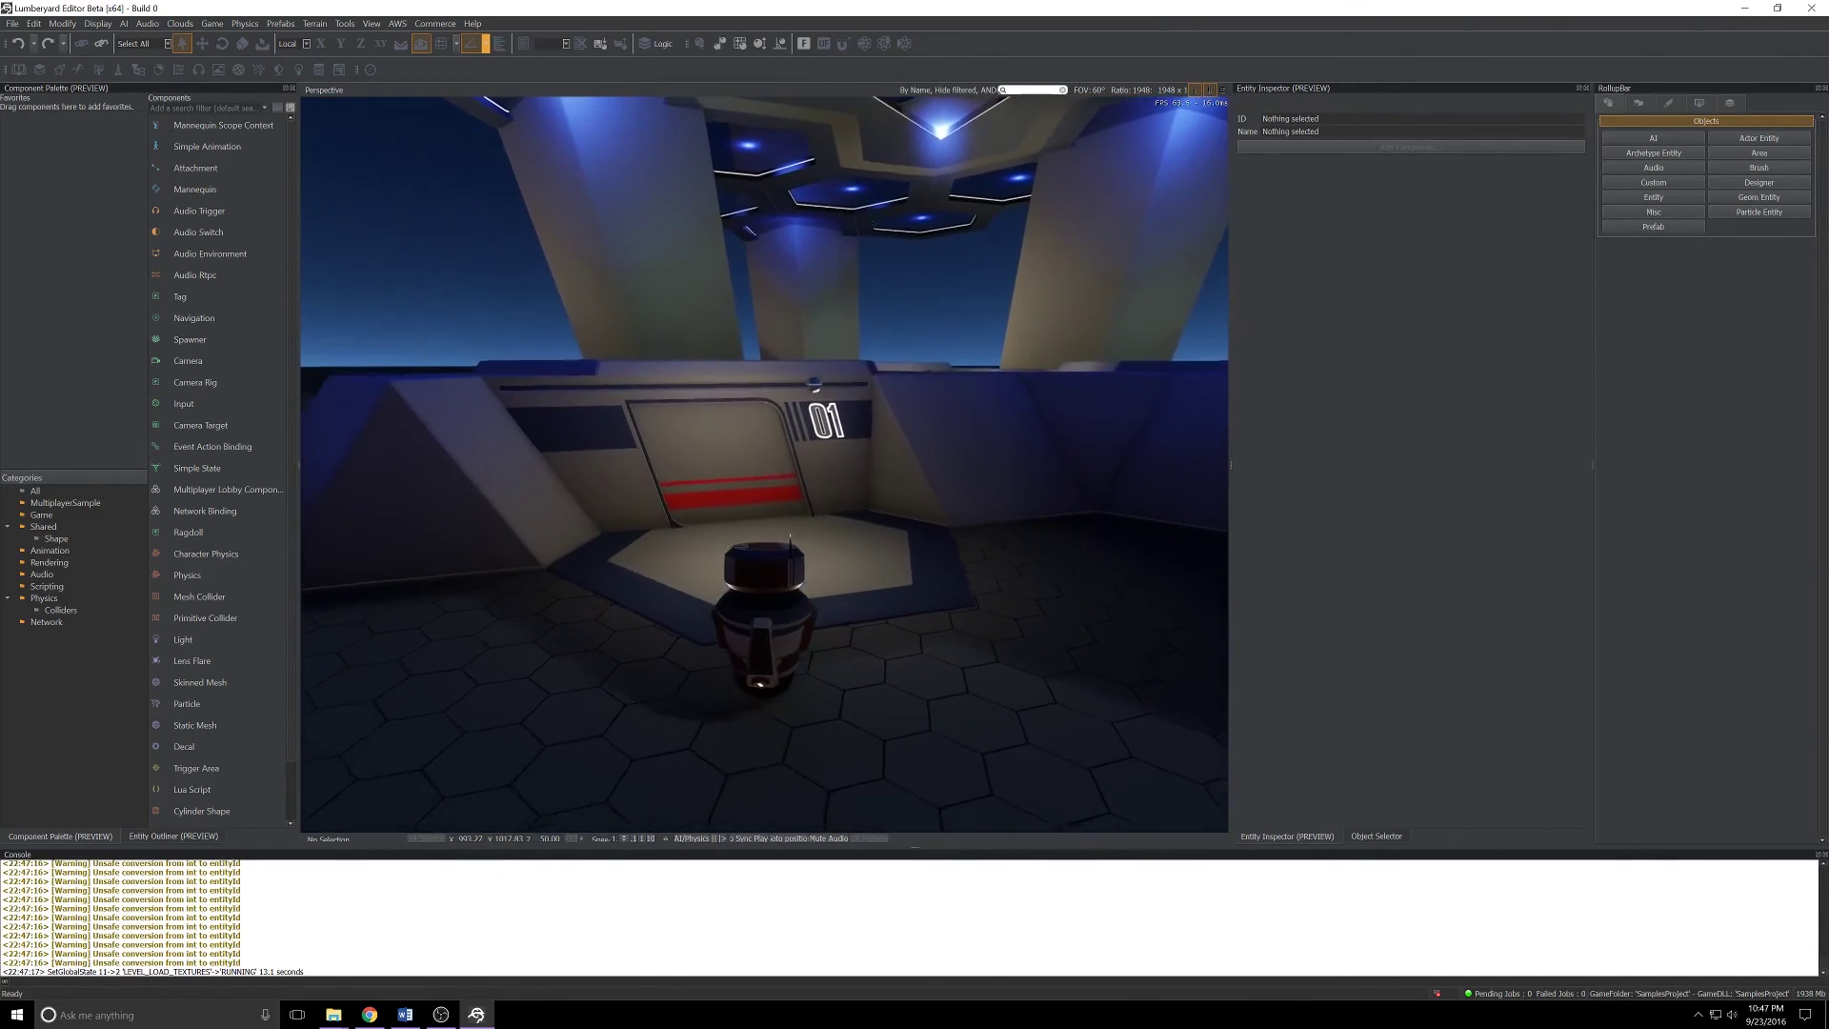
key("w")
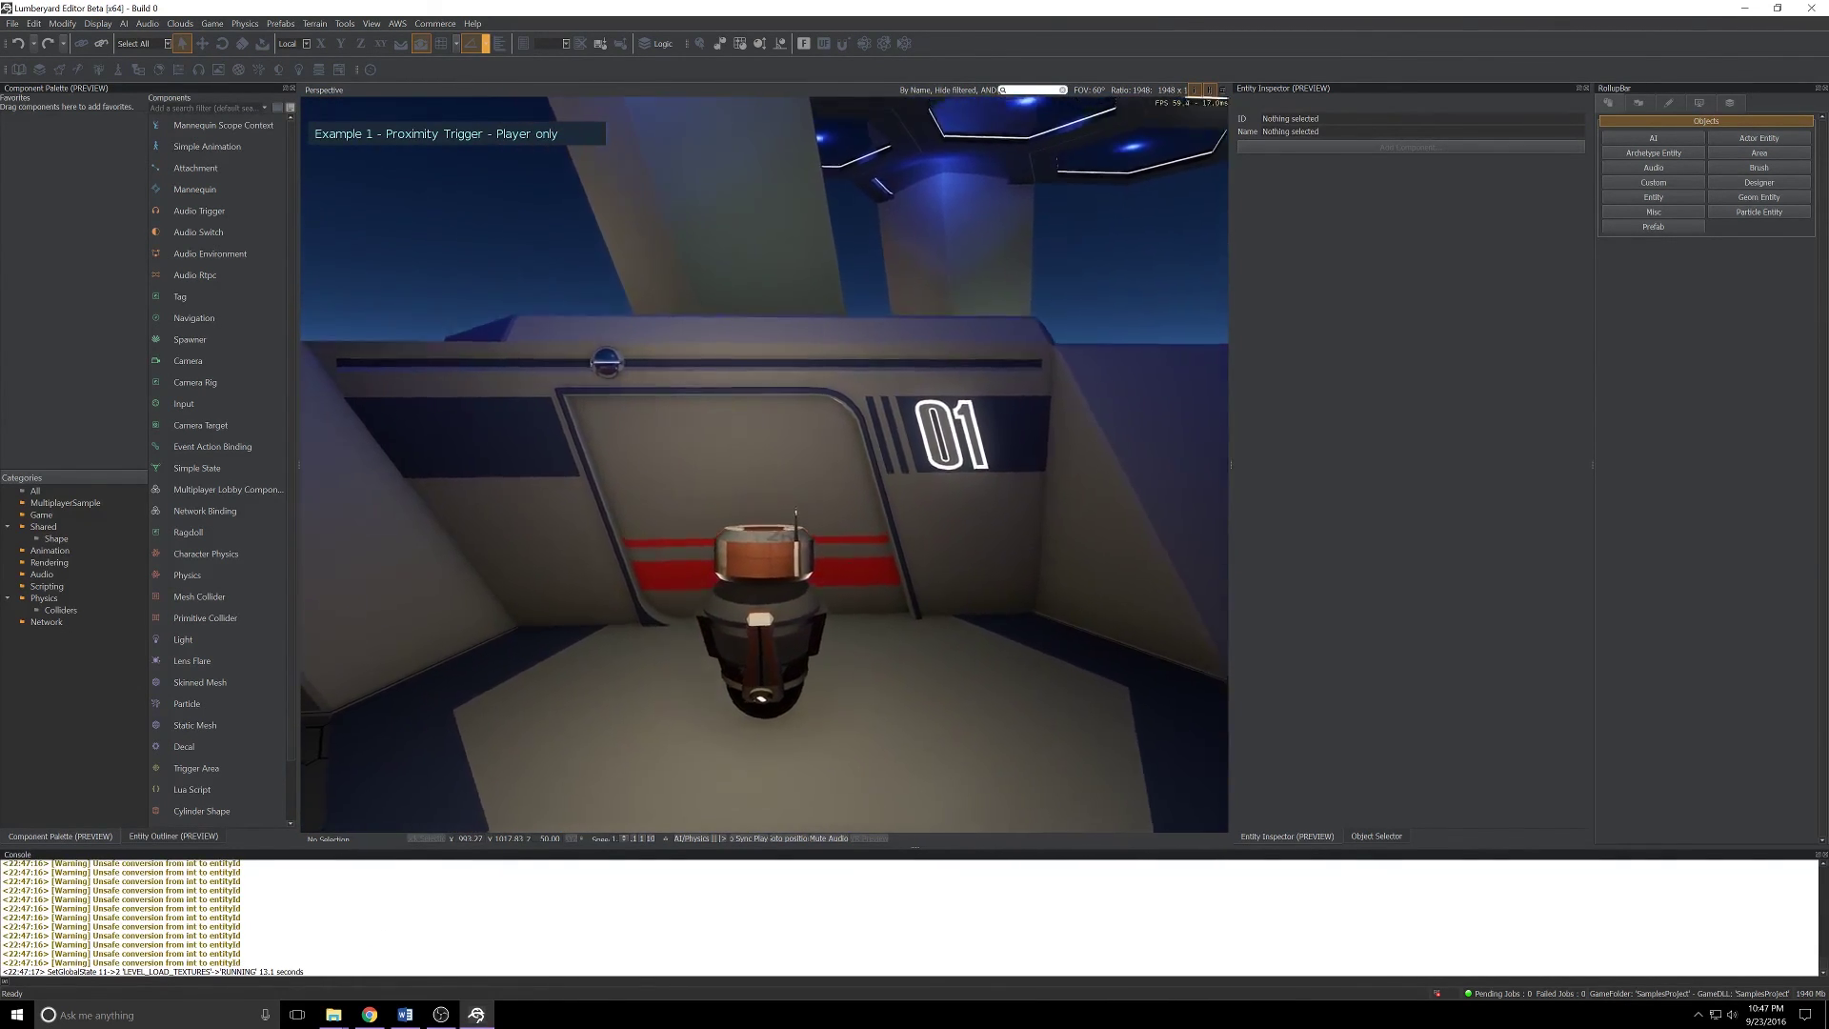
key("w")
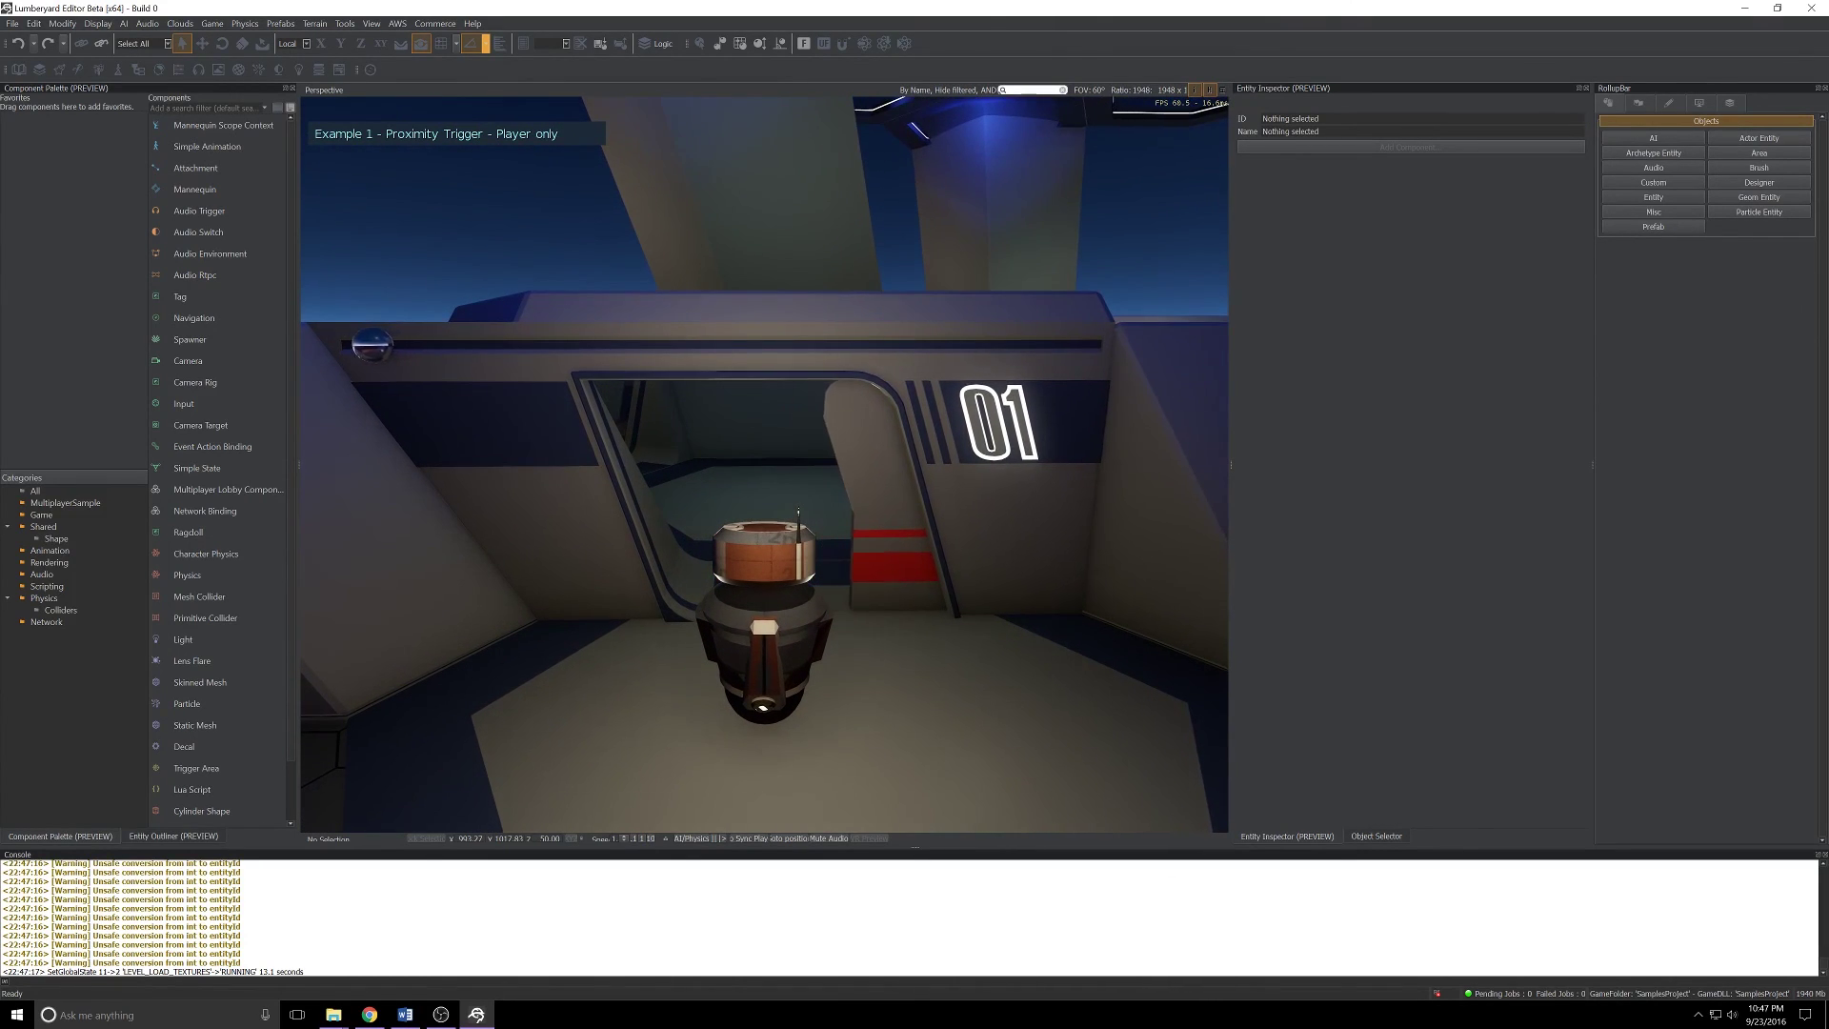
key("w")
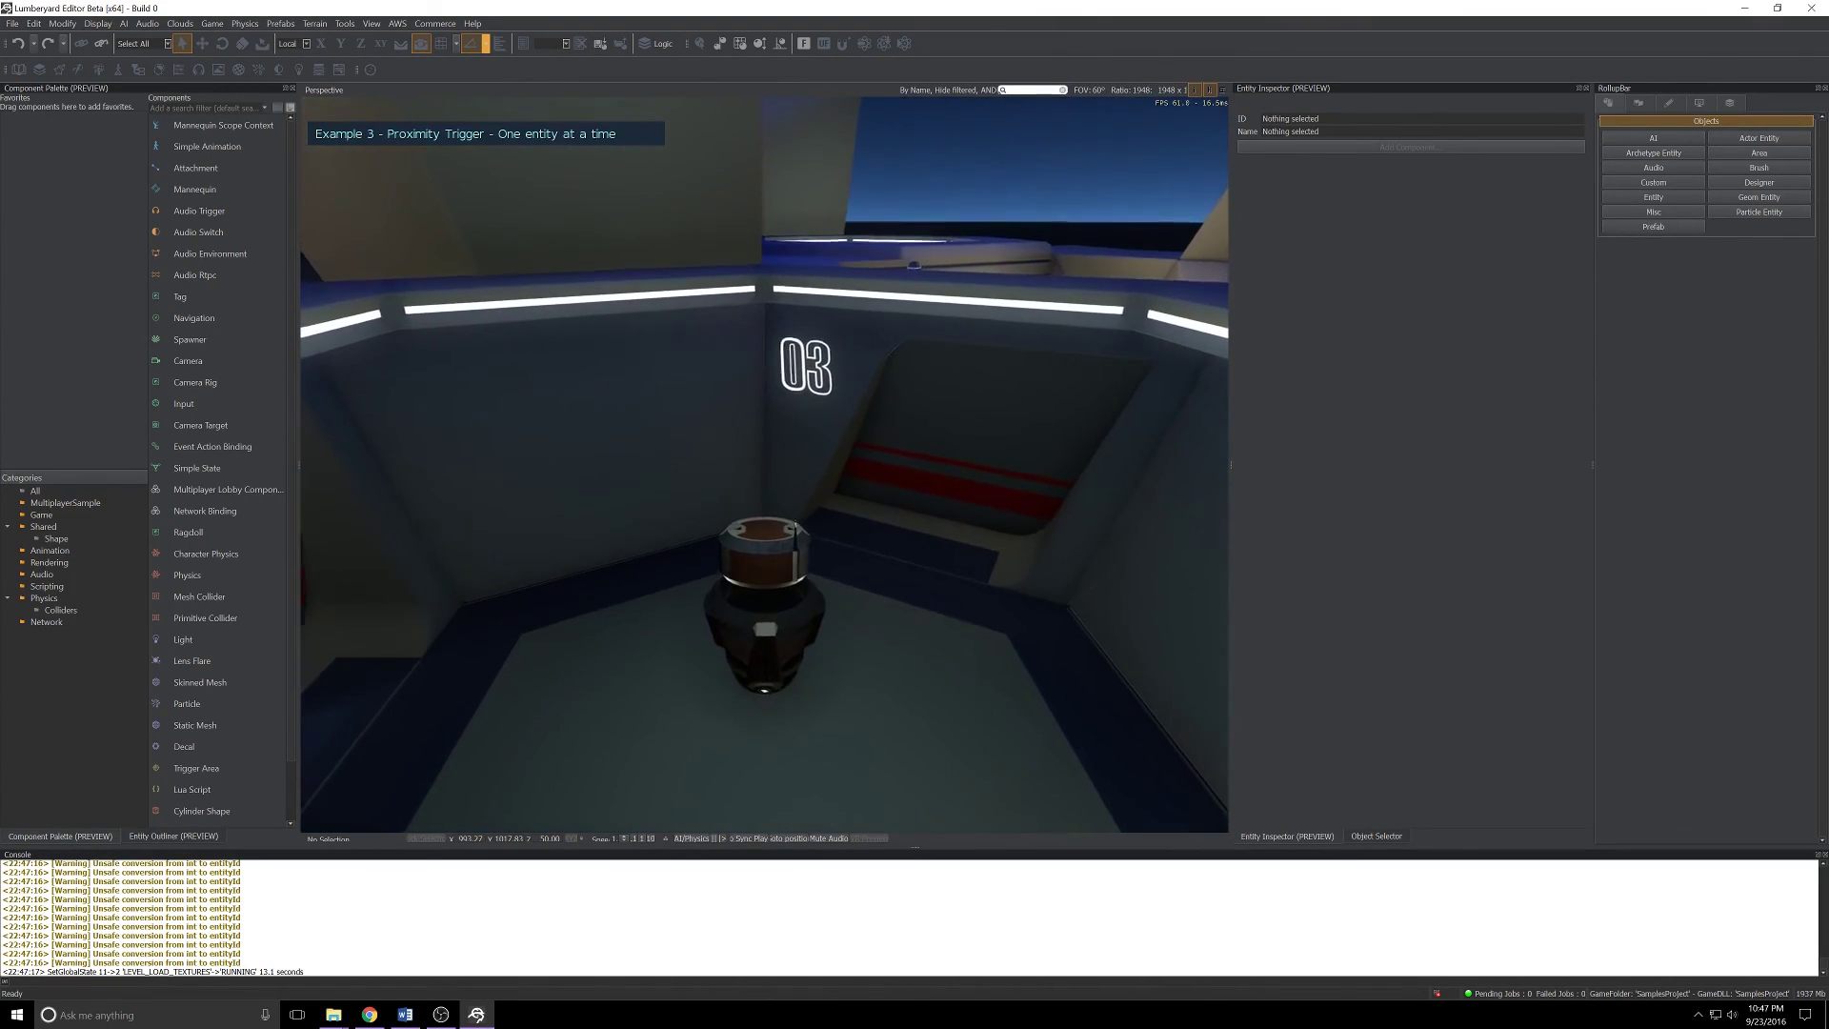
Step: Light up Example 8's hexagon area triggers, walk into room 07, then exit game mode
key("d")
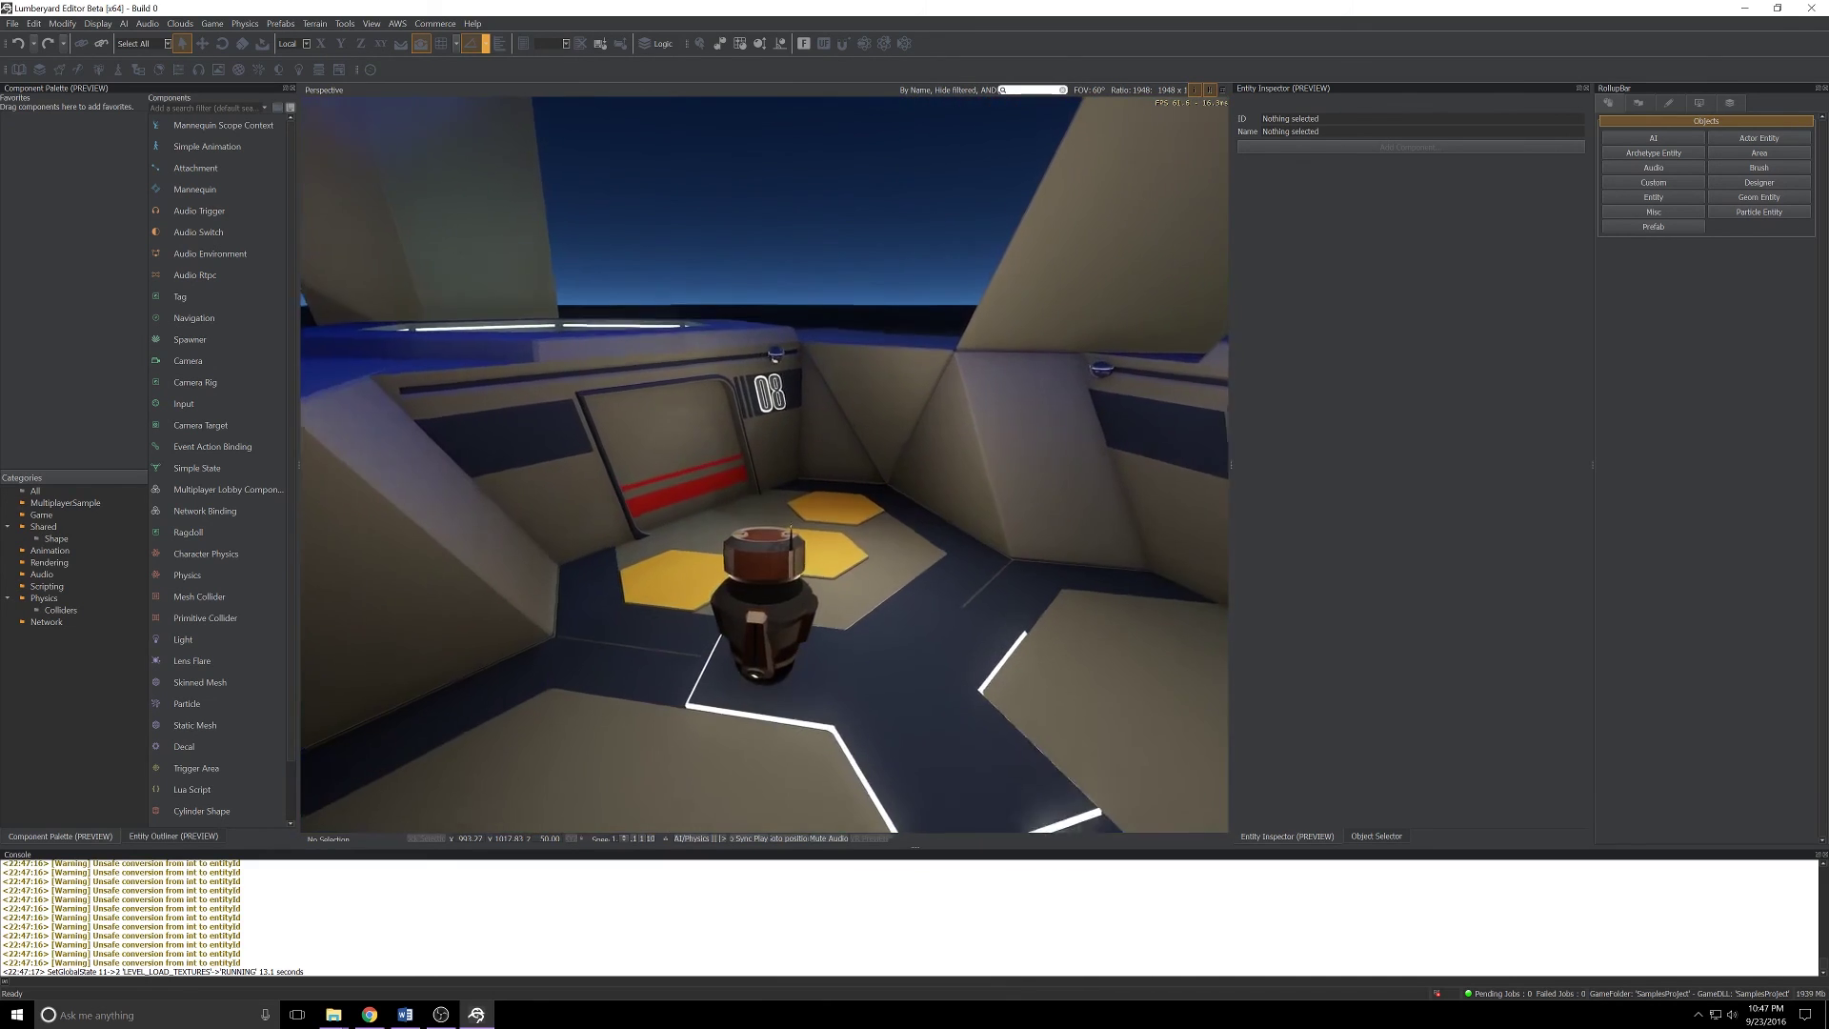
key("w")
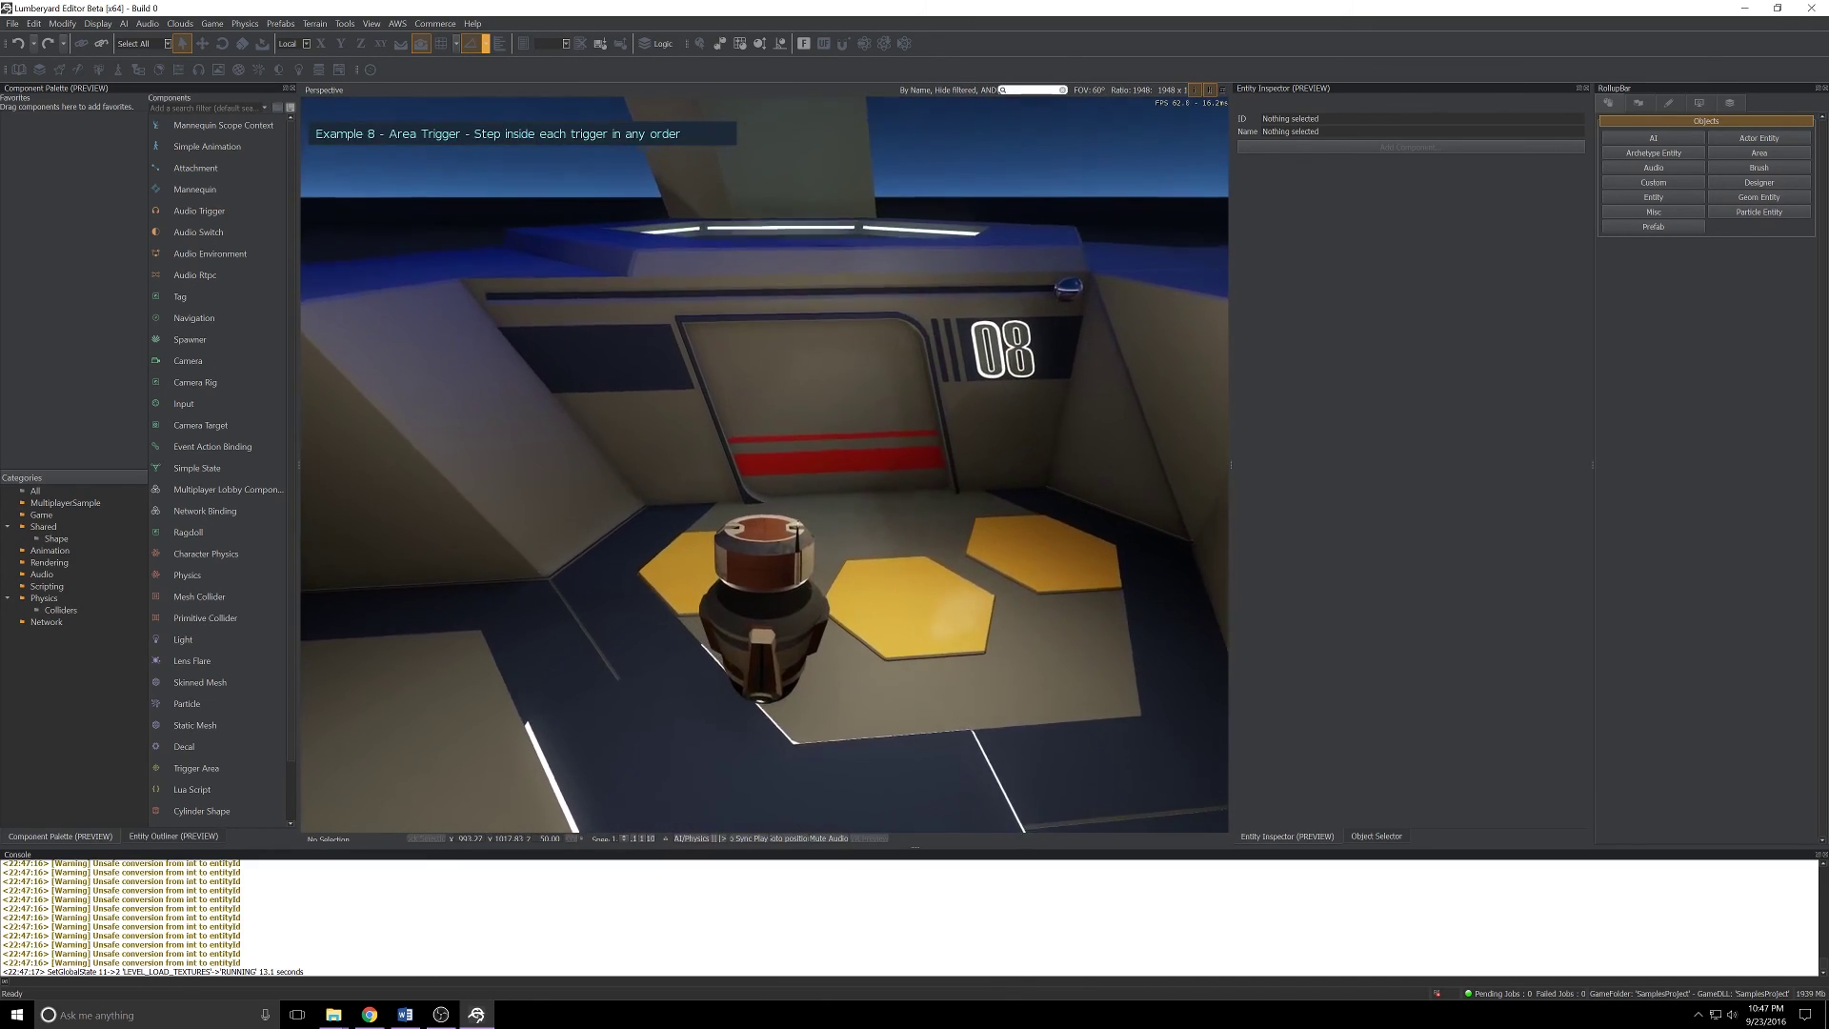
key("w")
key("a")
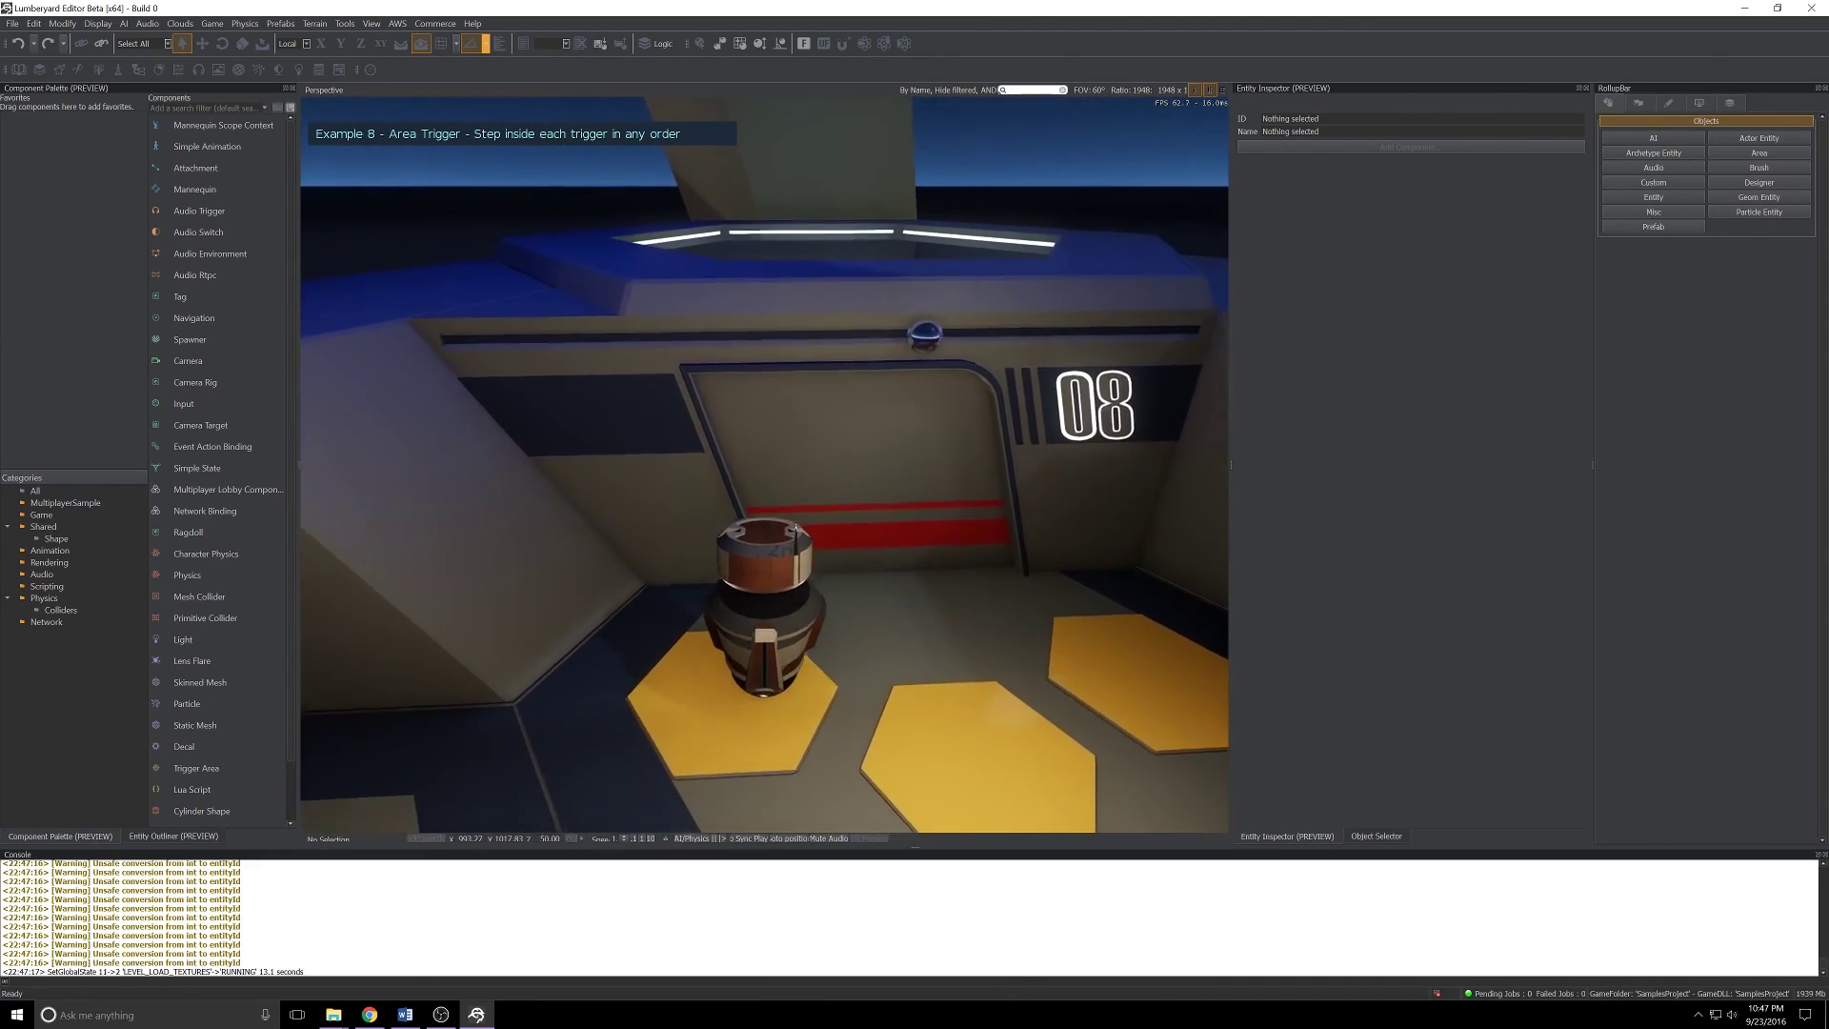
key("d")
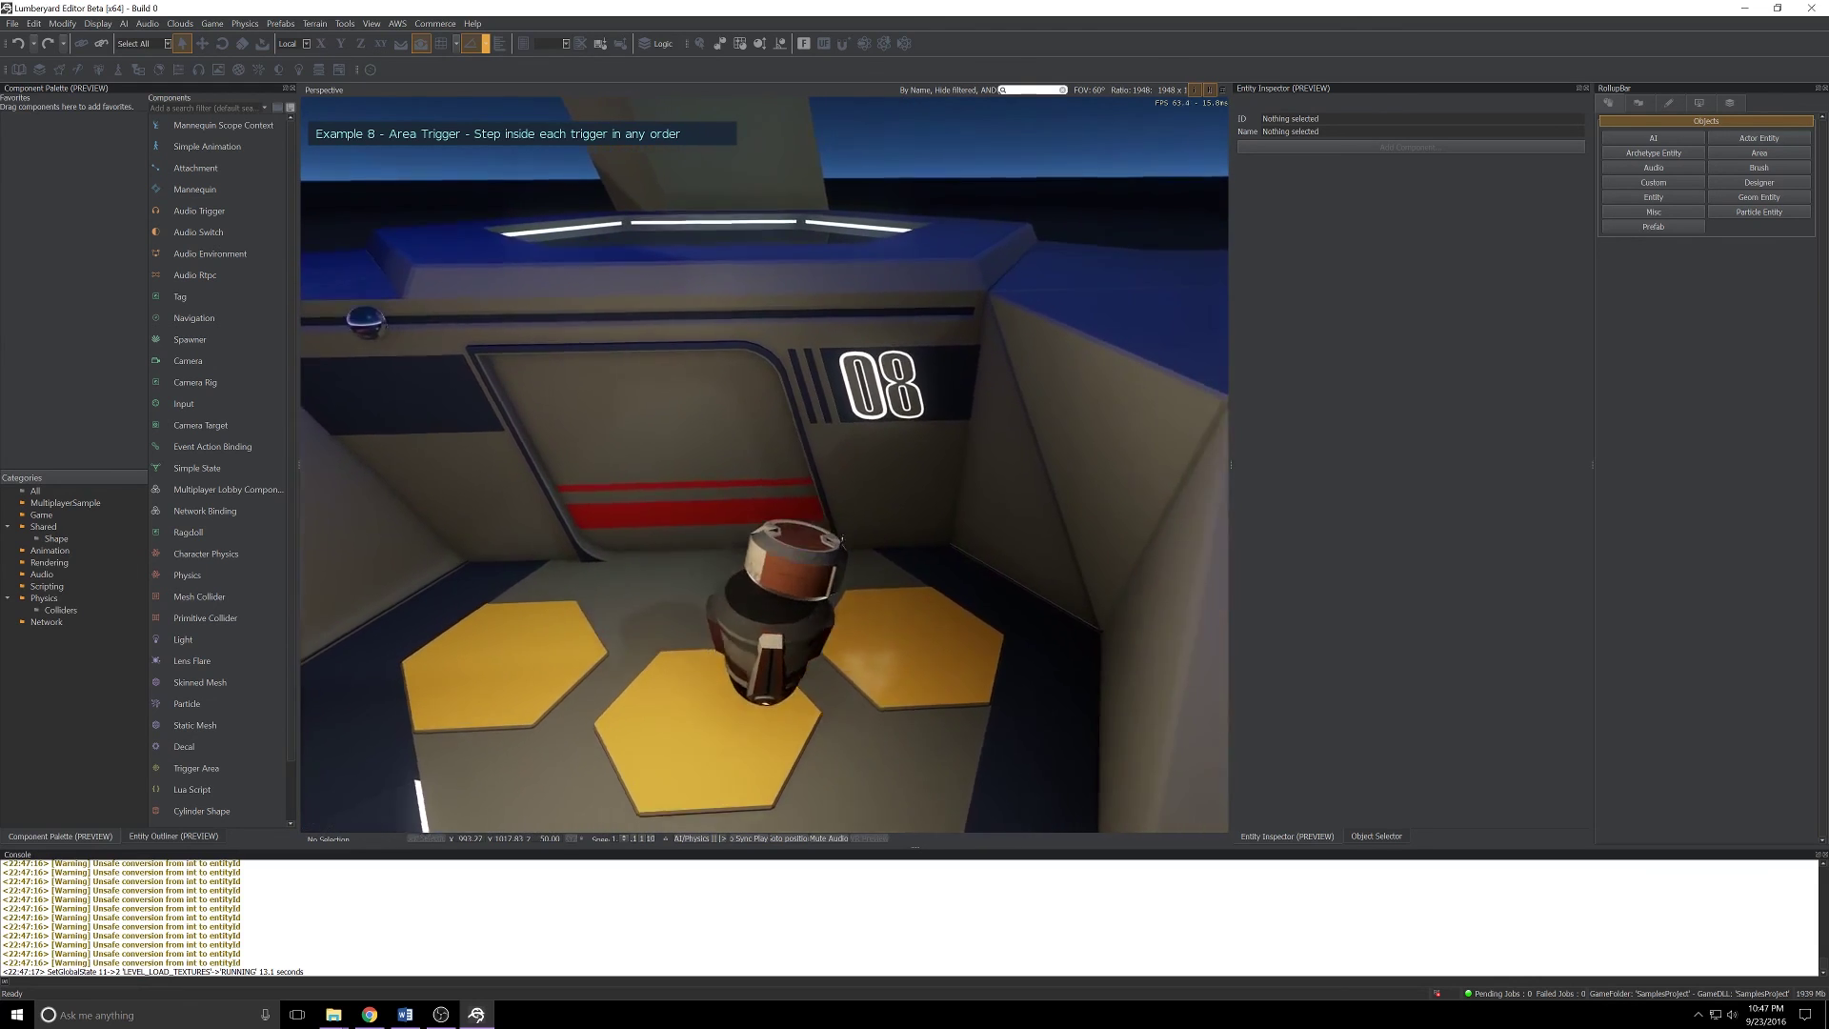
key("d")
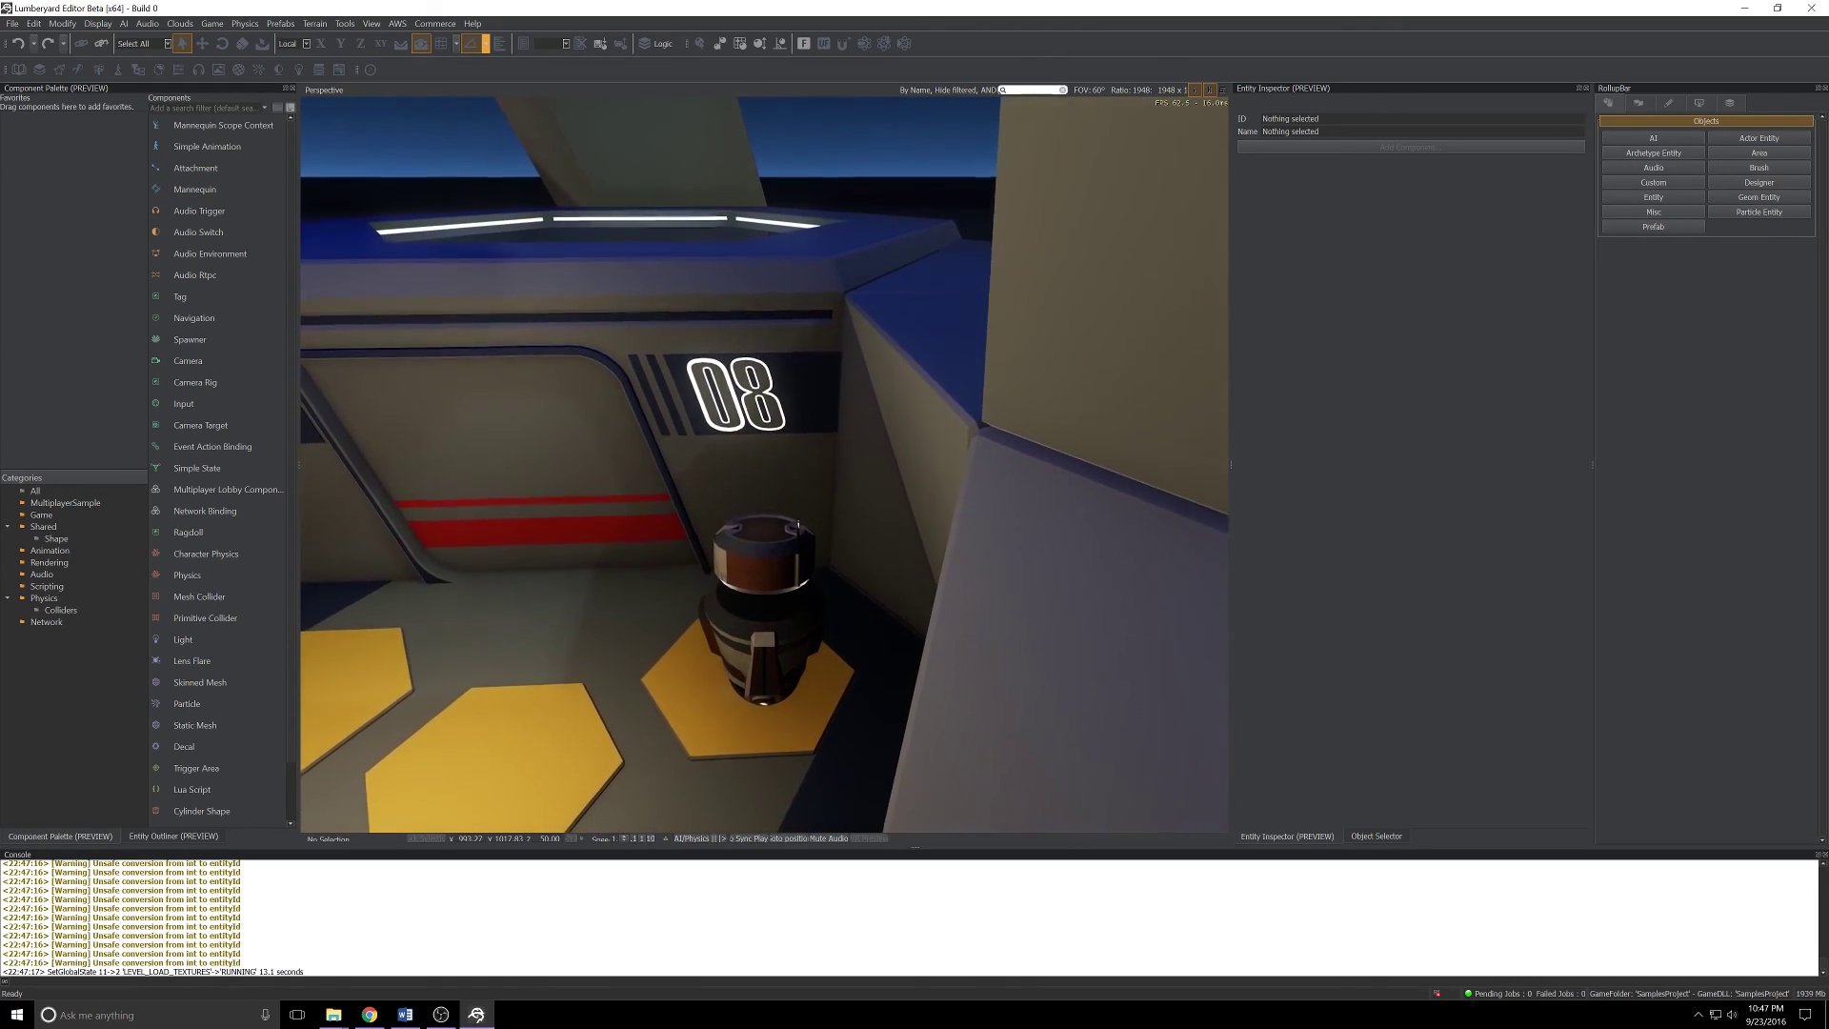
key("a")
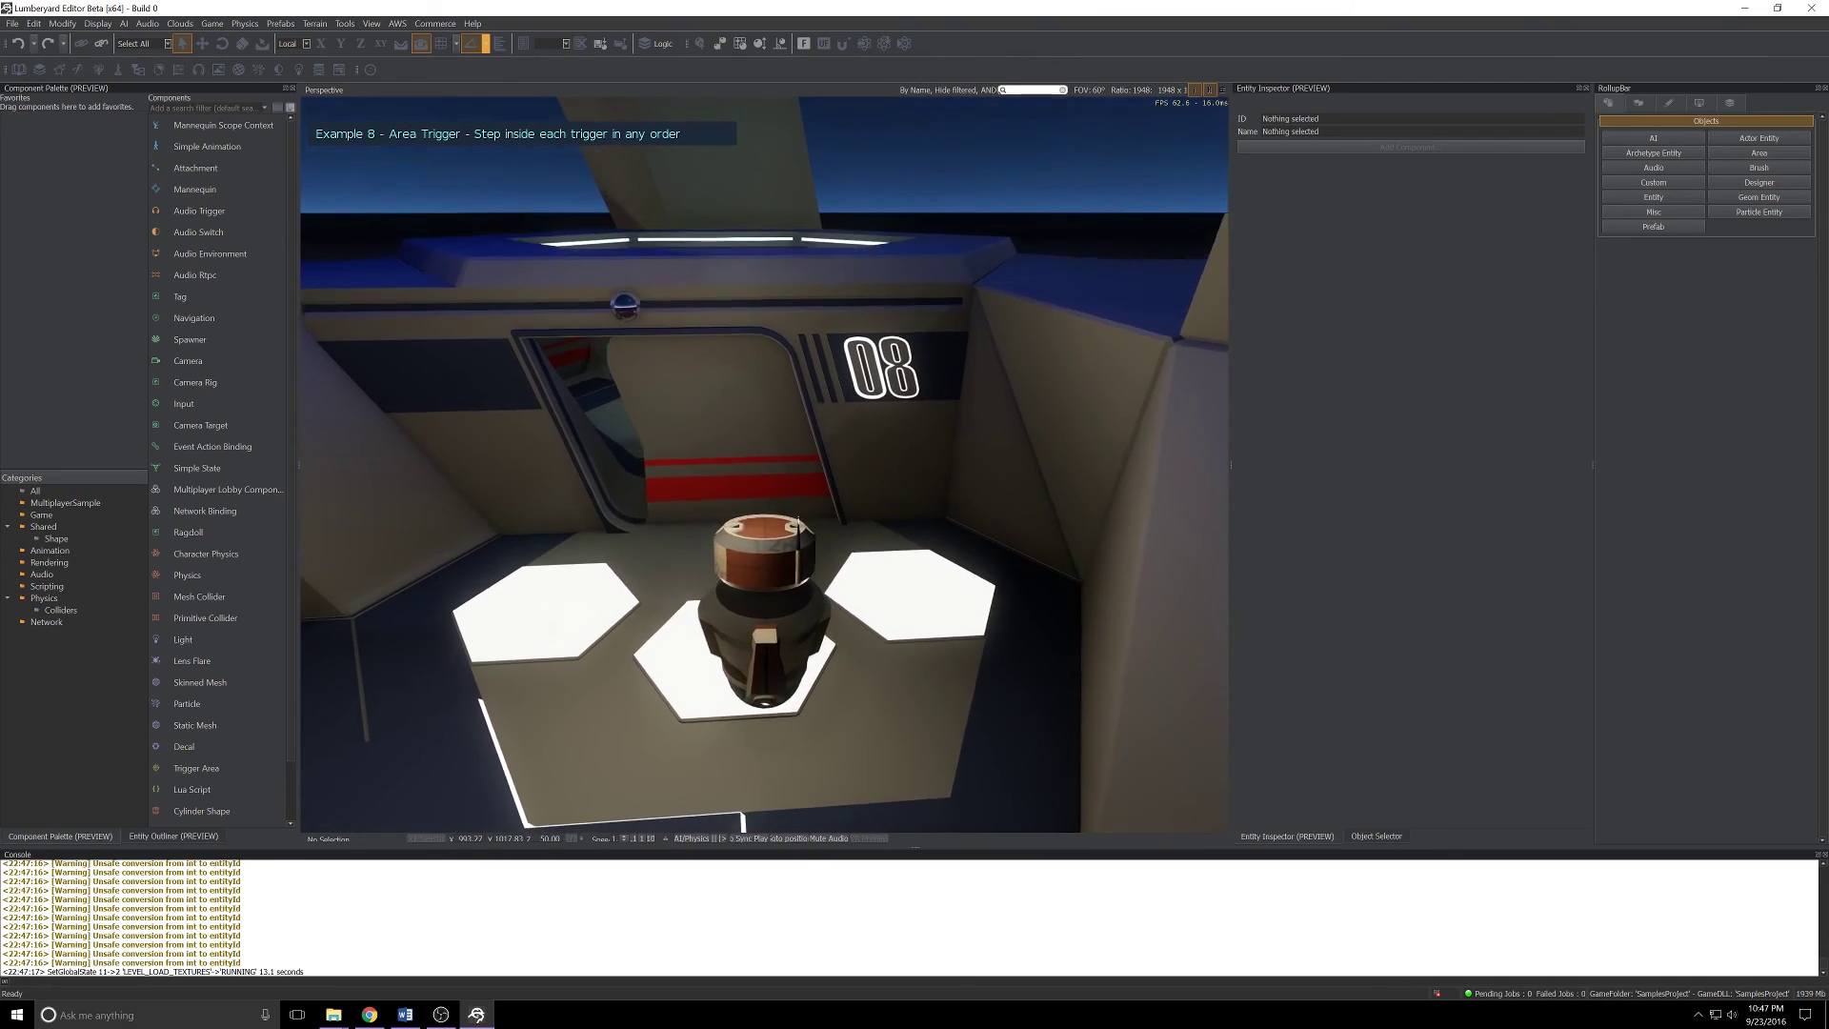
key("w")
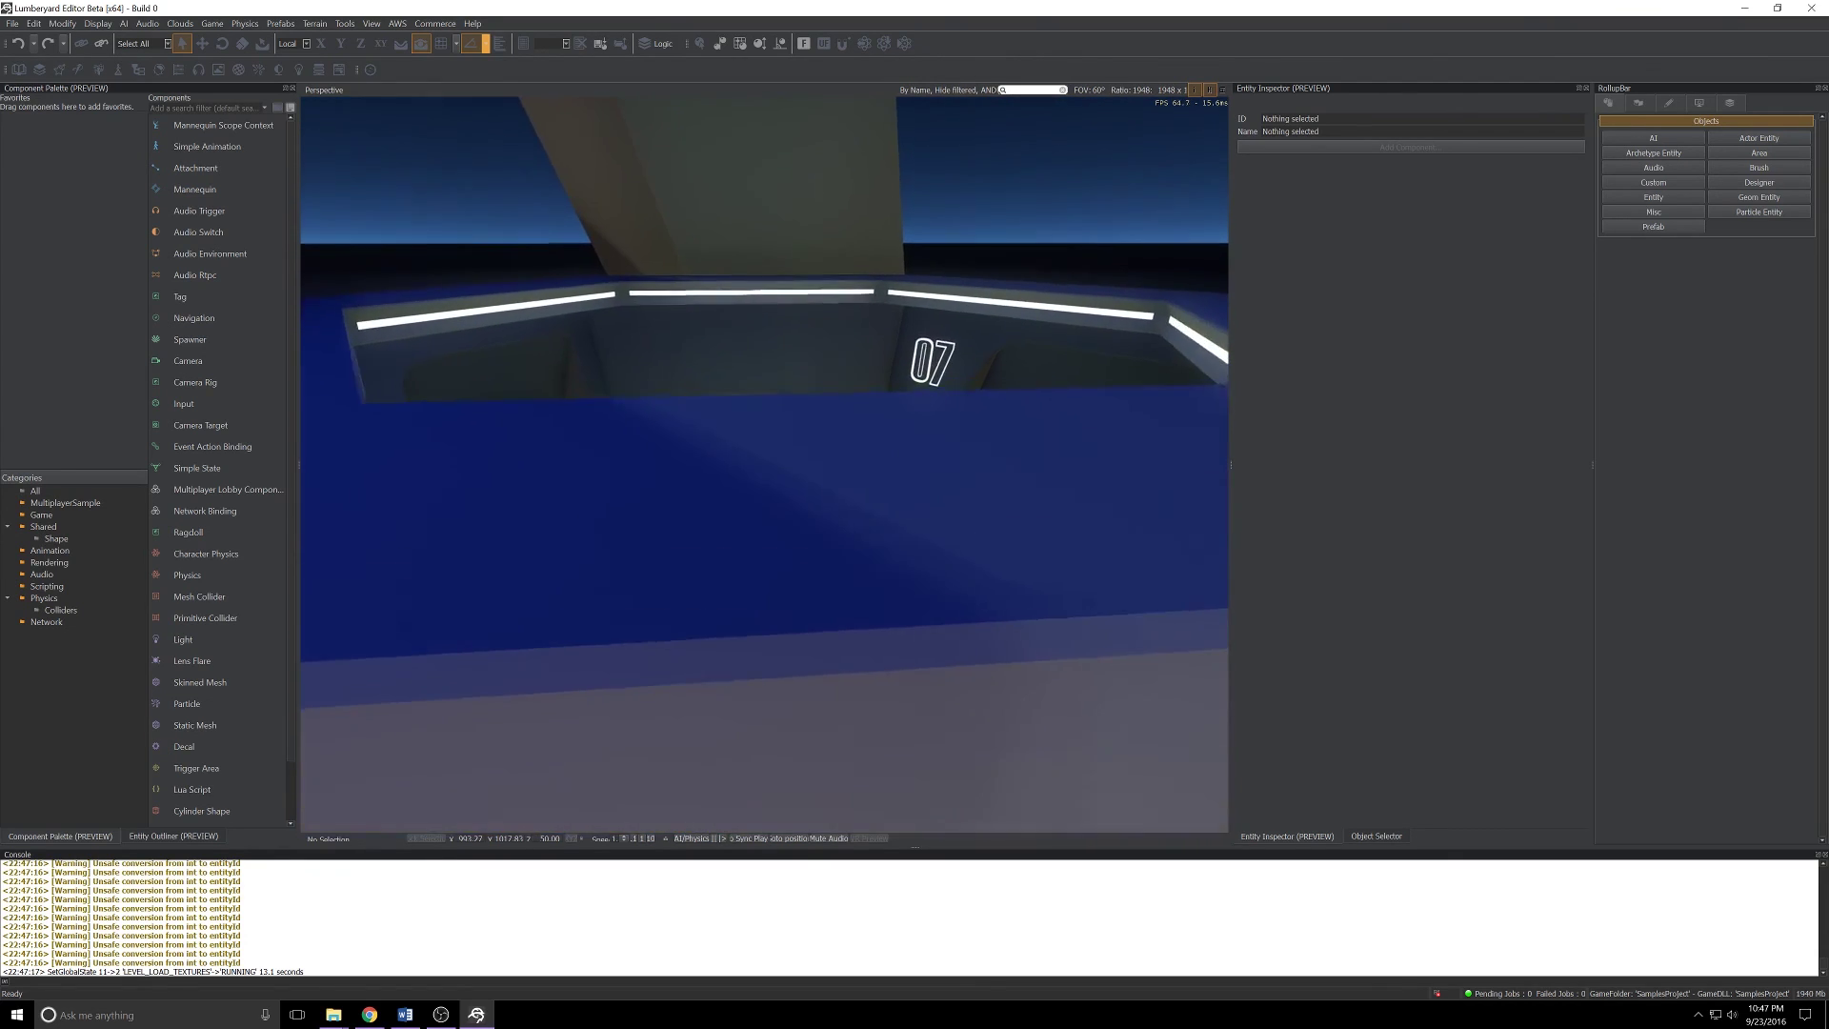
key("w")
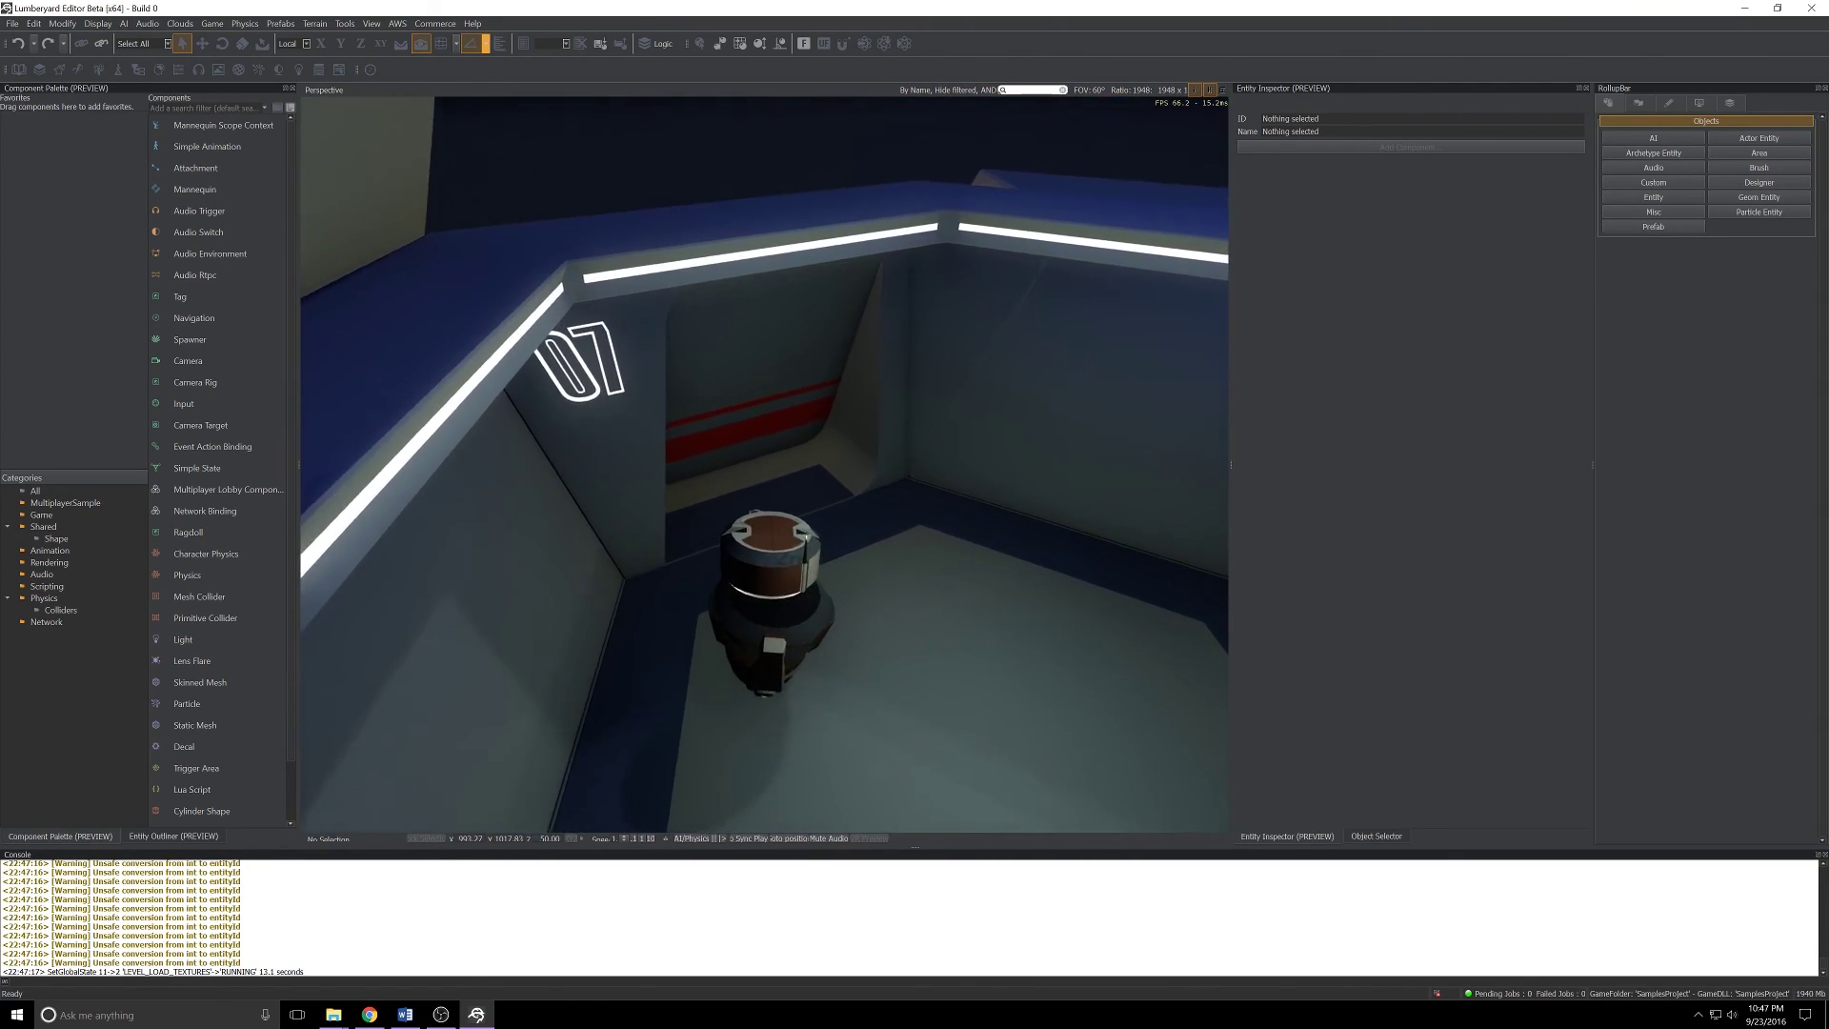
key("Escape")
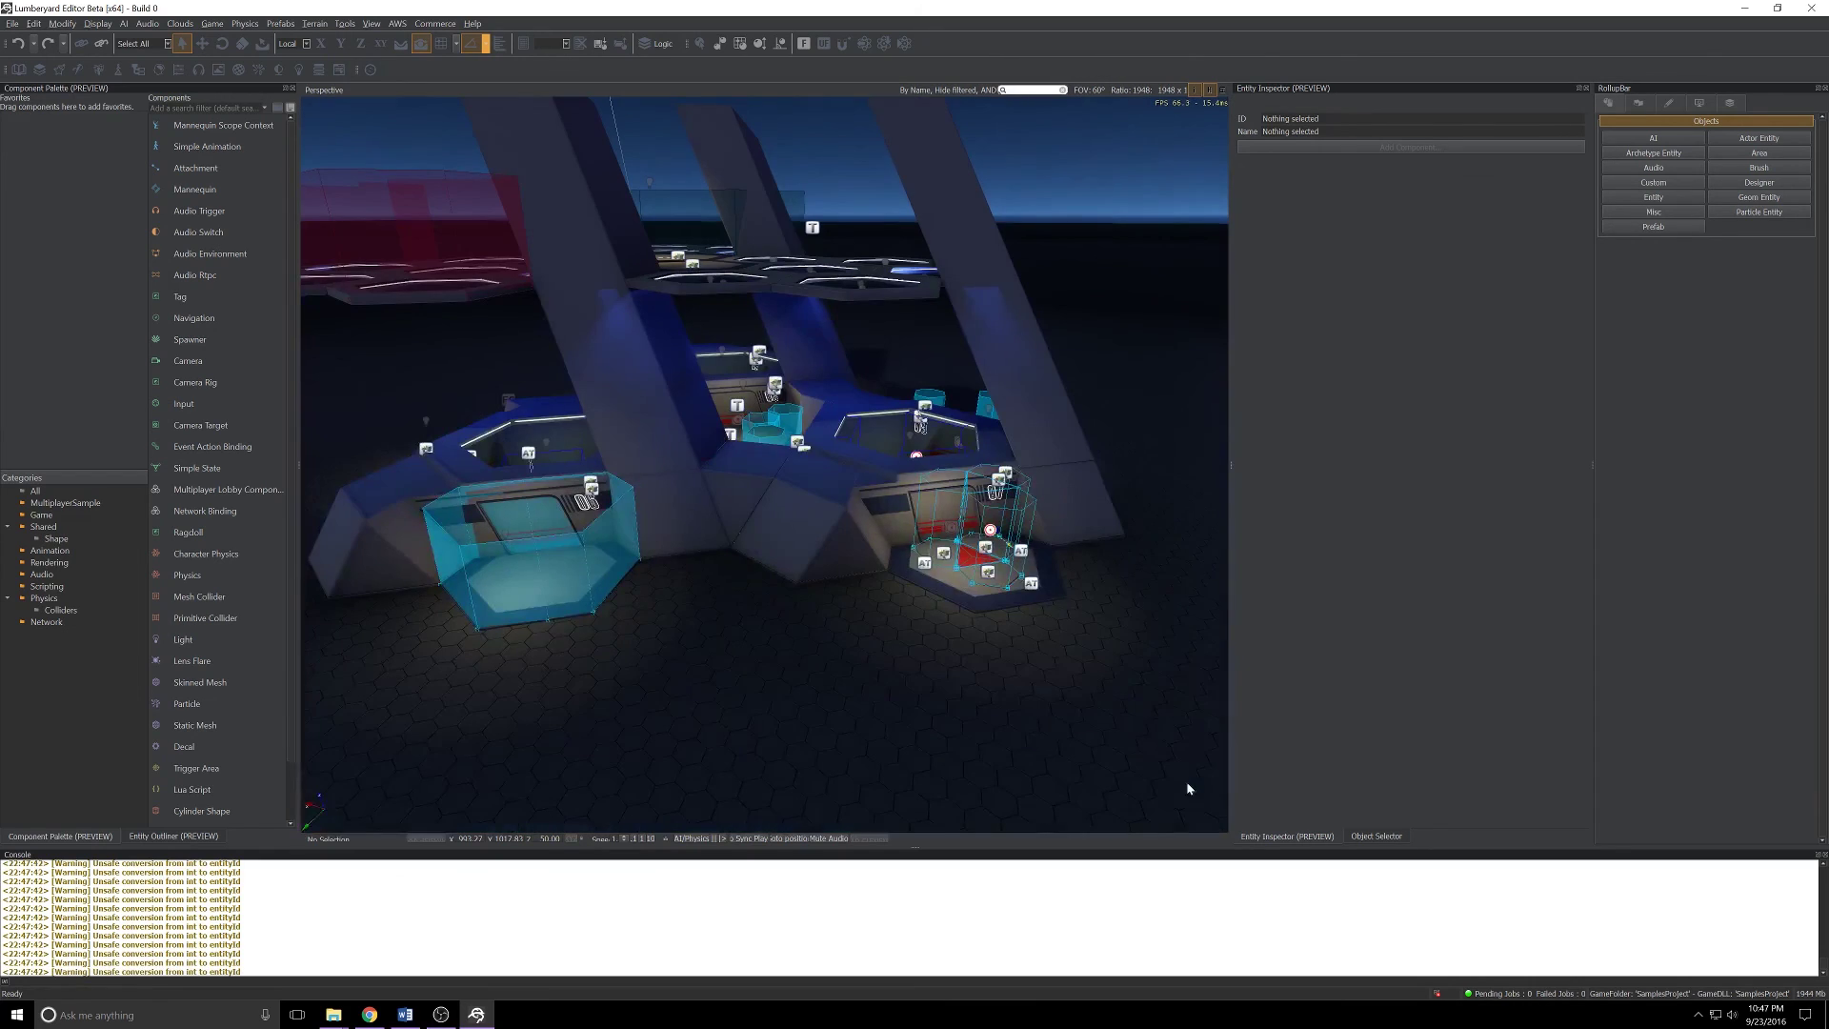
Step: Open the Flow Graph editor from the View menu and enlarge its Graphs list
left_click(371, 24)
mouse_move(429, 39)
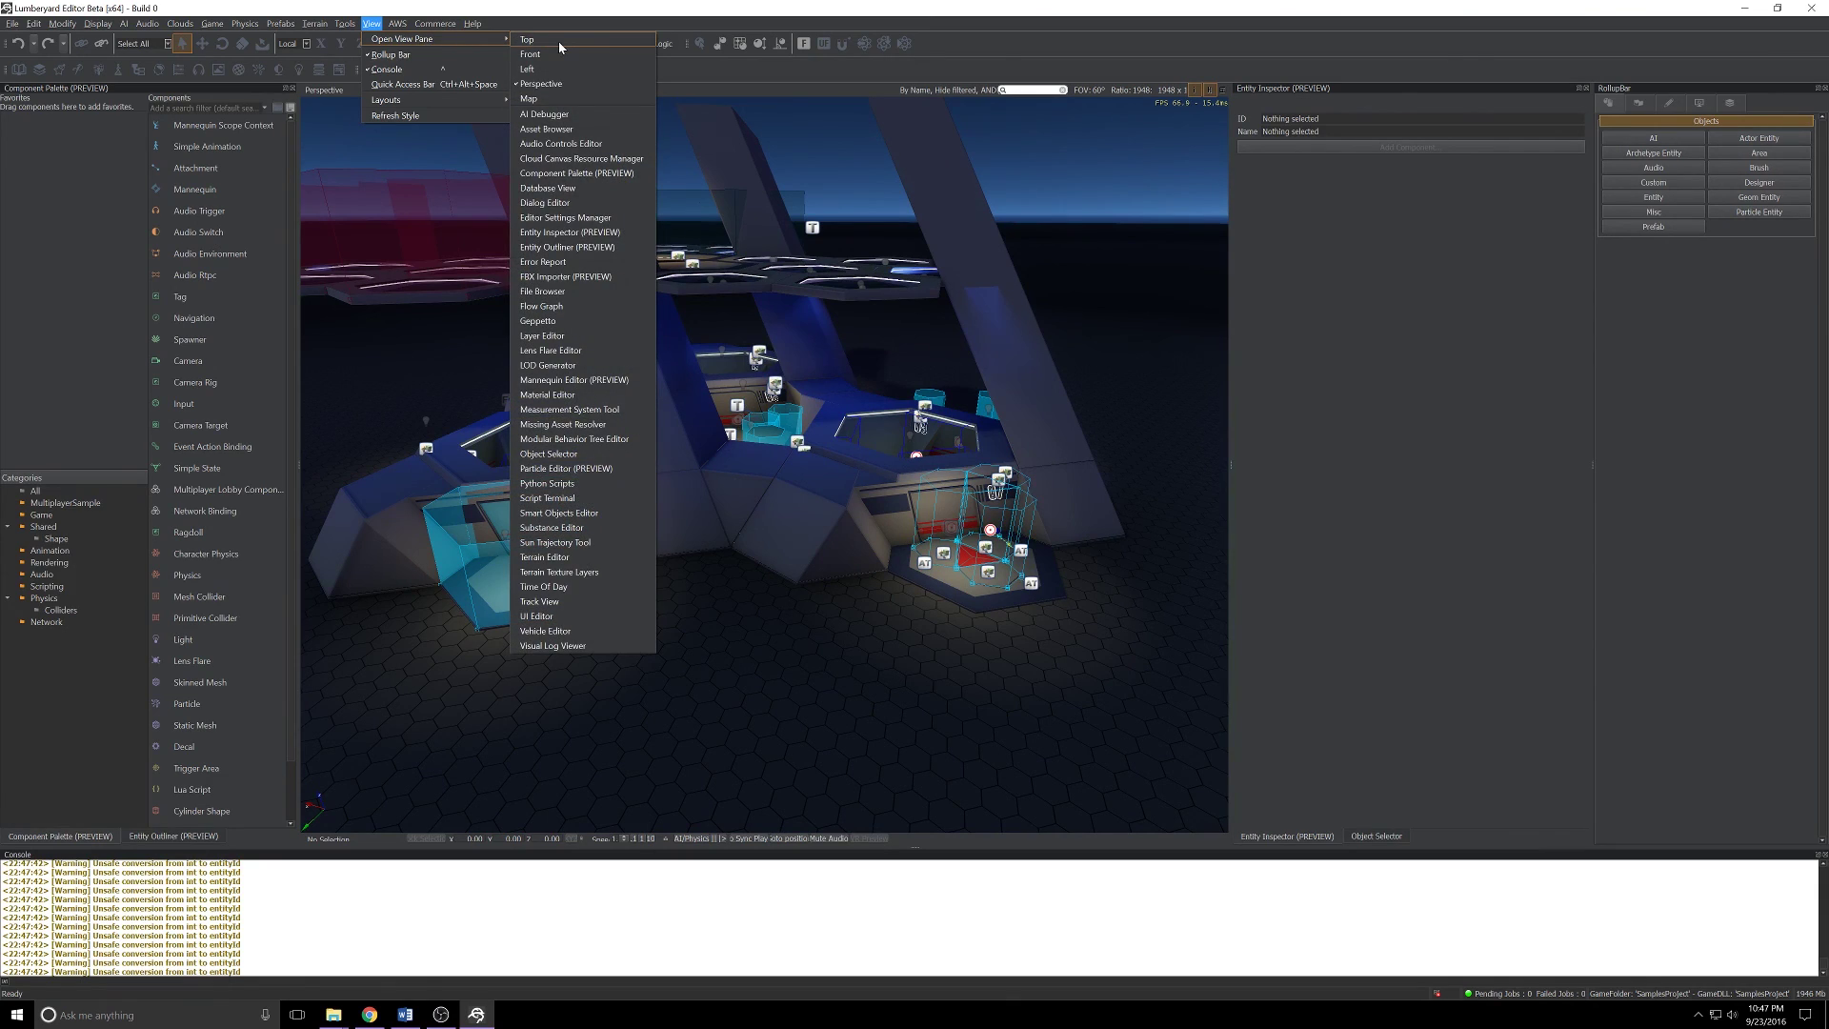
left_click(554, 306)
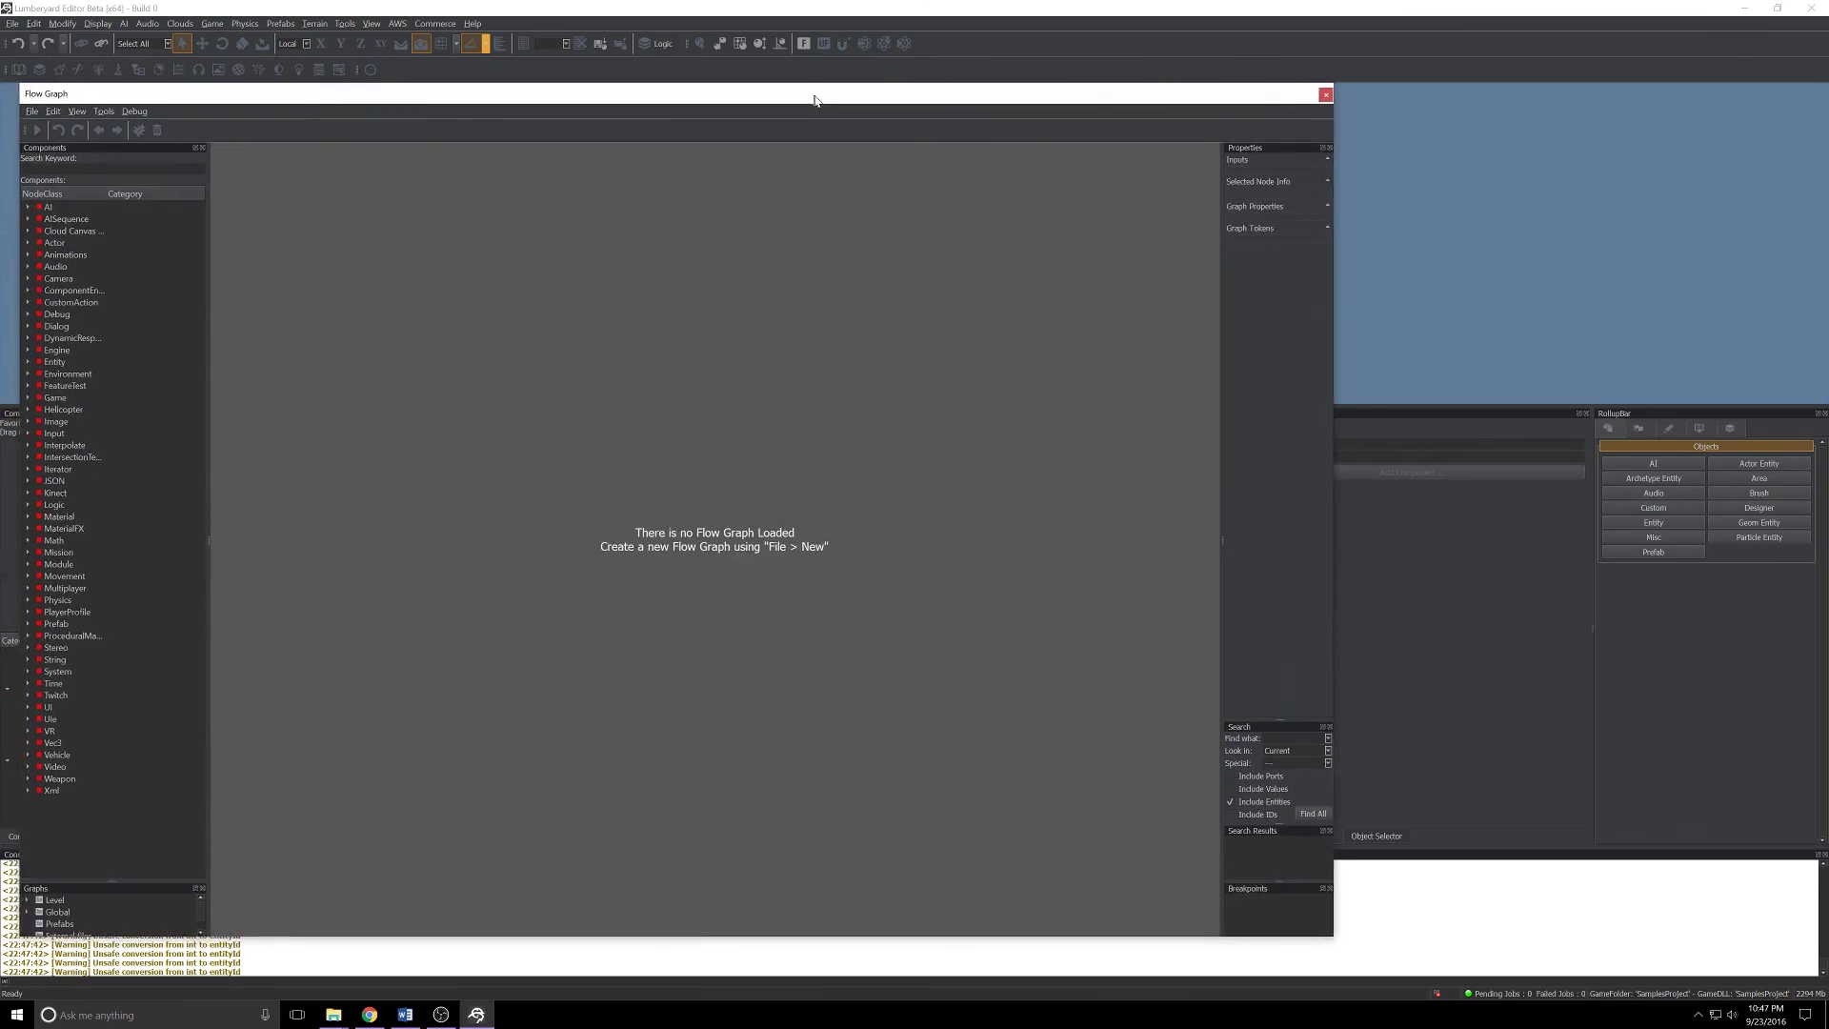
left_click_drag(795, 94, 947, 53)
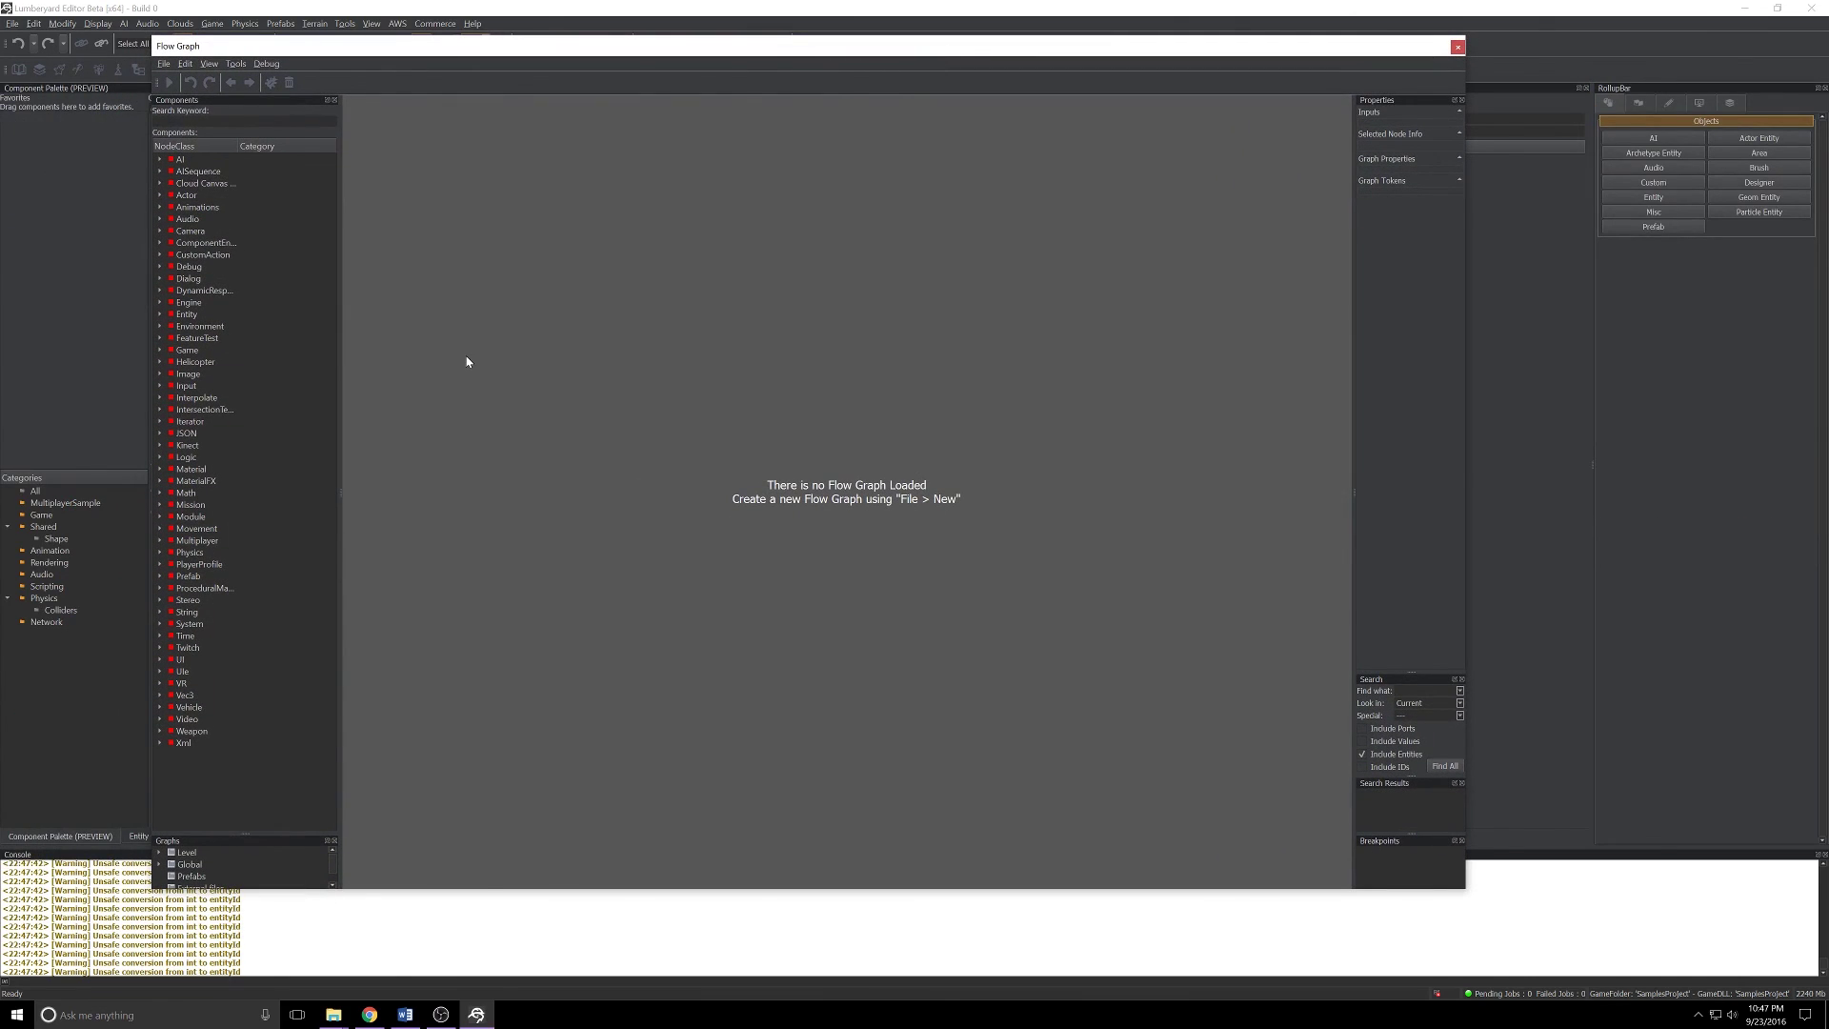
left_click_drag(243, 835, 233, 757)
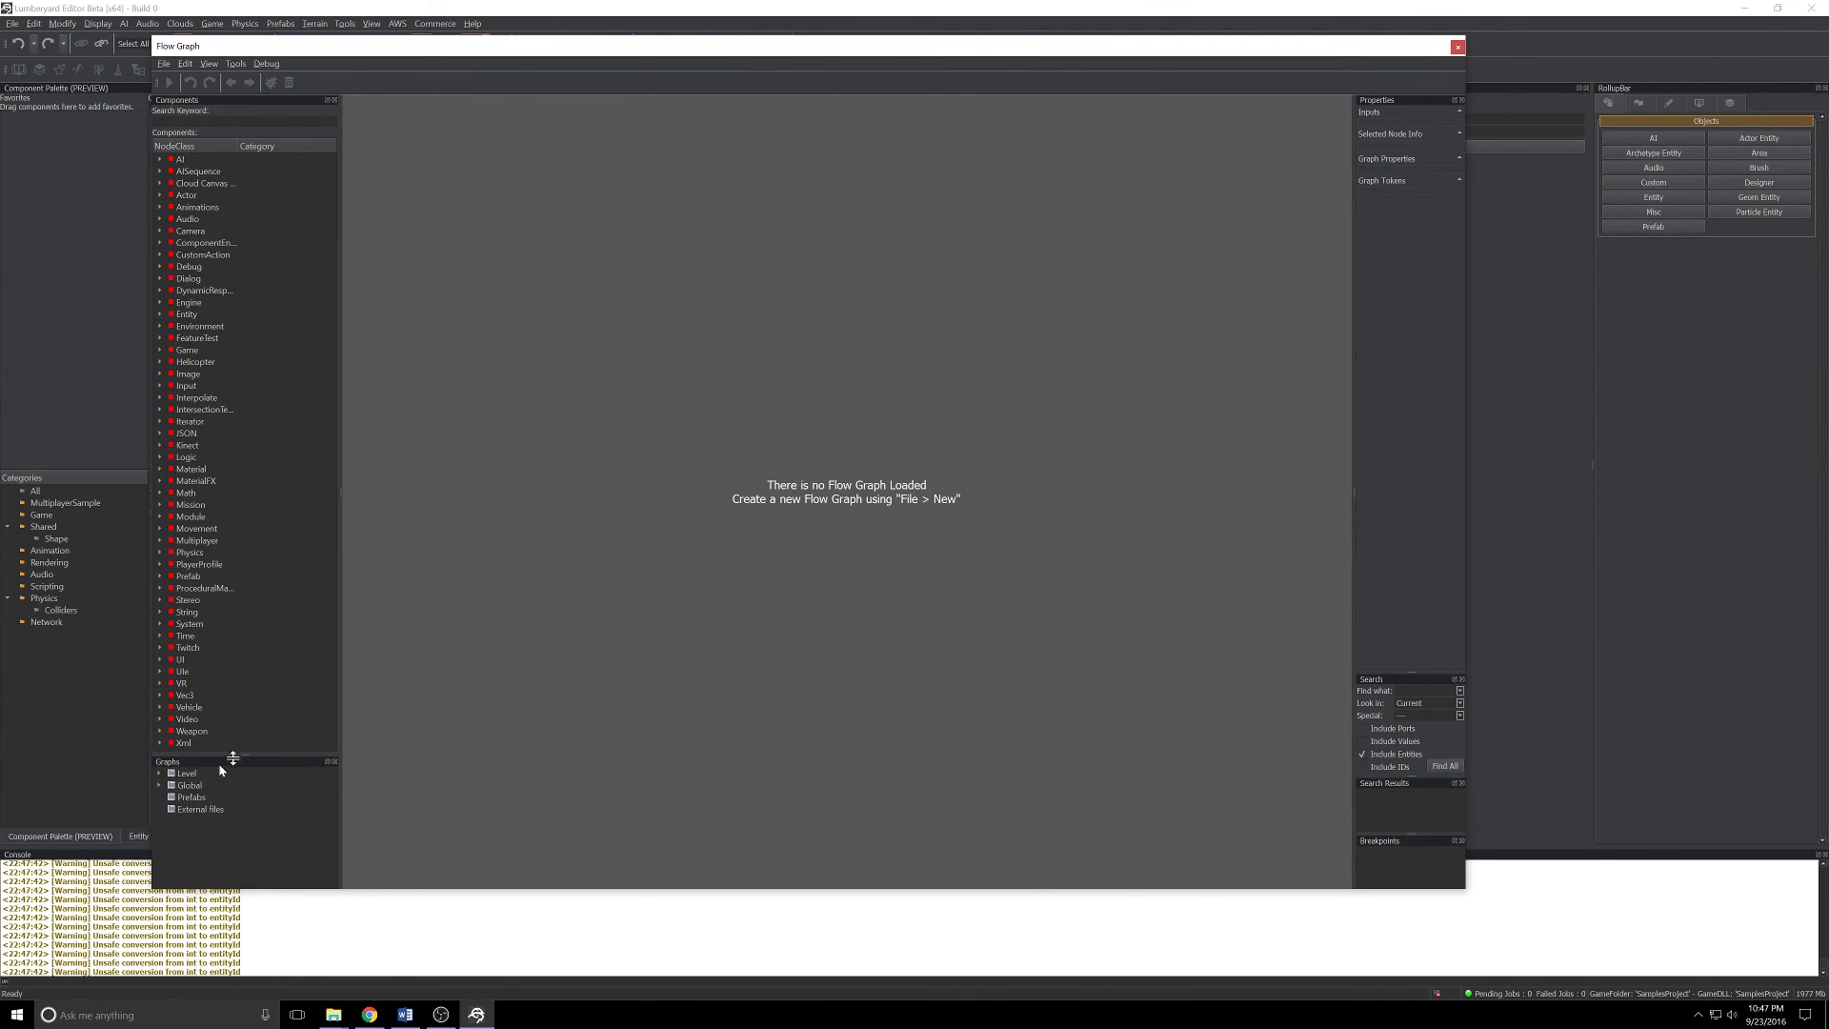
Step: Expand Level > Example 08 and load the _Door_Sample flow graph
left_click(159, 772)
scroll(180, 787, "down", 2)
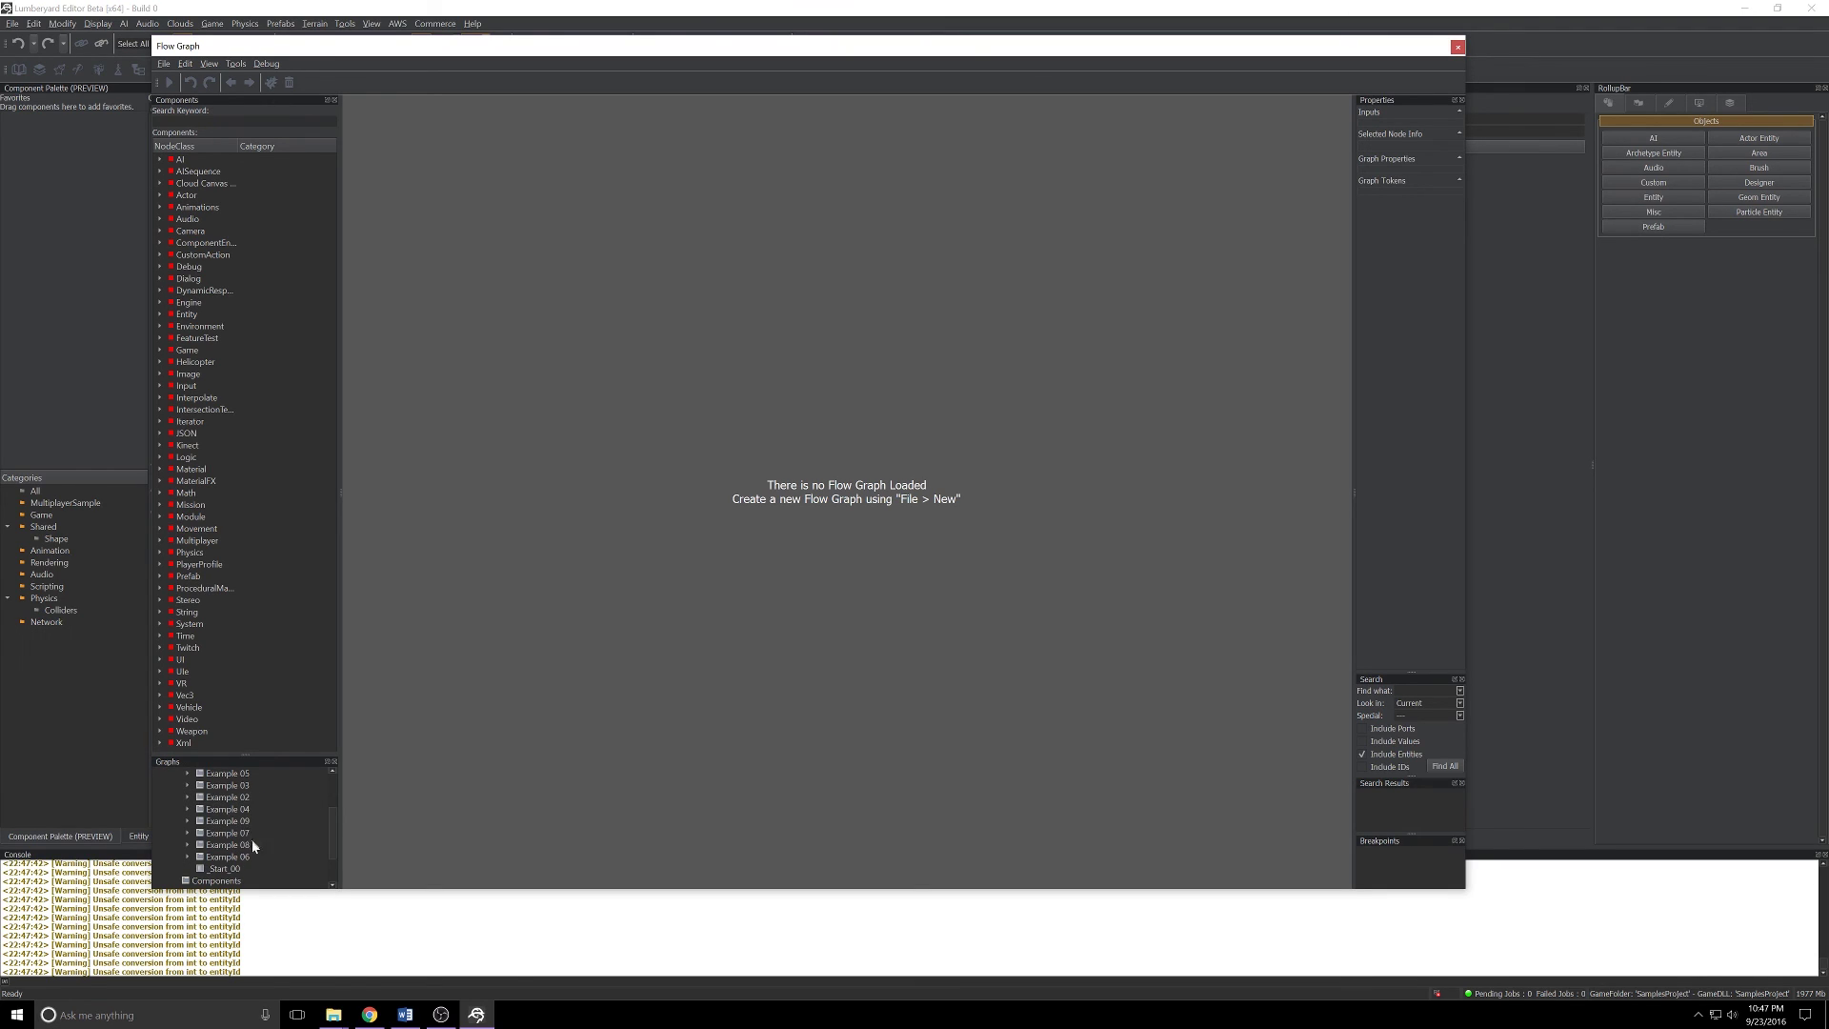
scroll(233, 824, "up", 1)
scroll(233, 828, "down", 5)
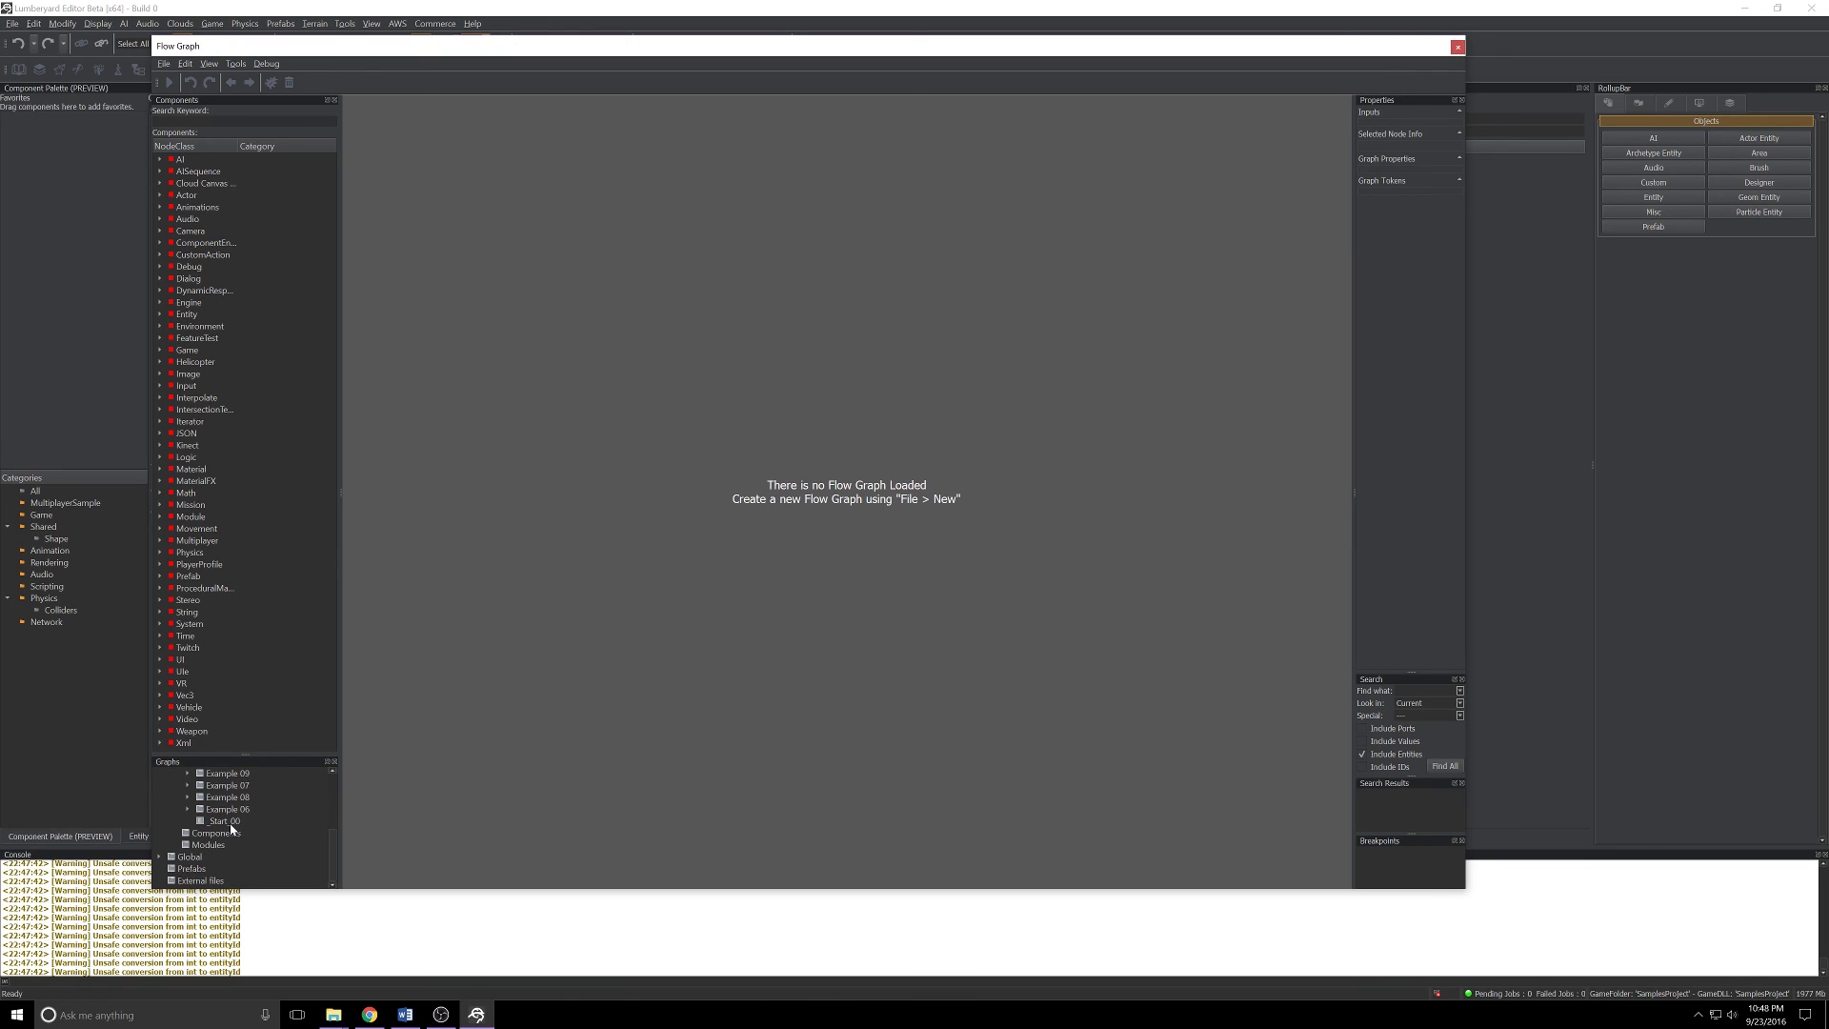
left_click(232, 797)
left_click(188, 797)
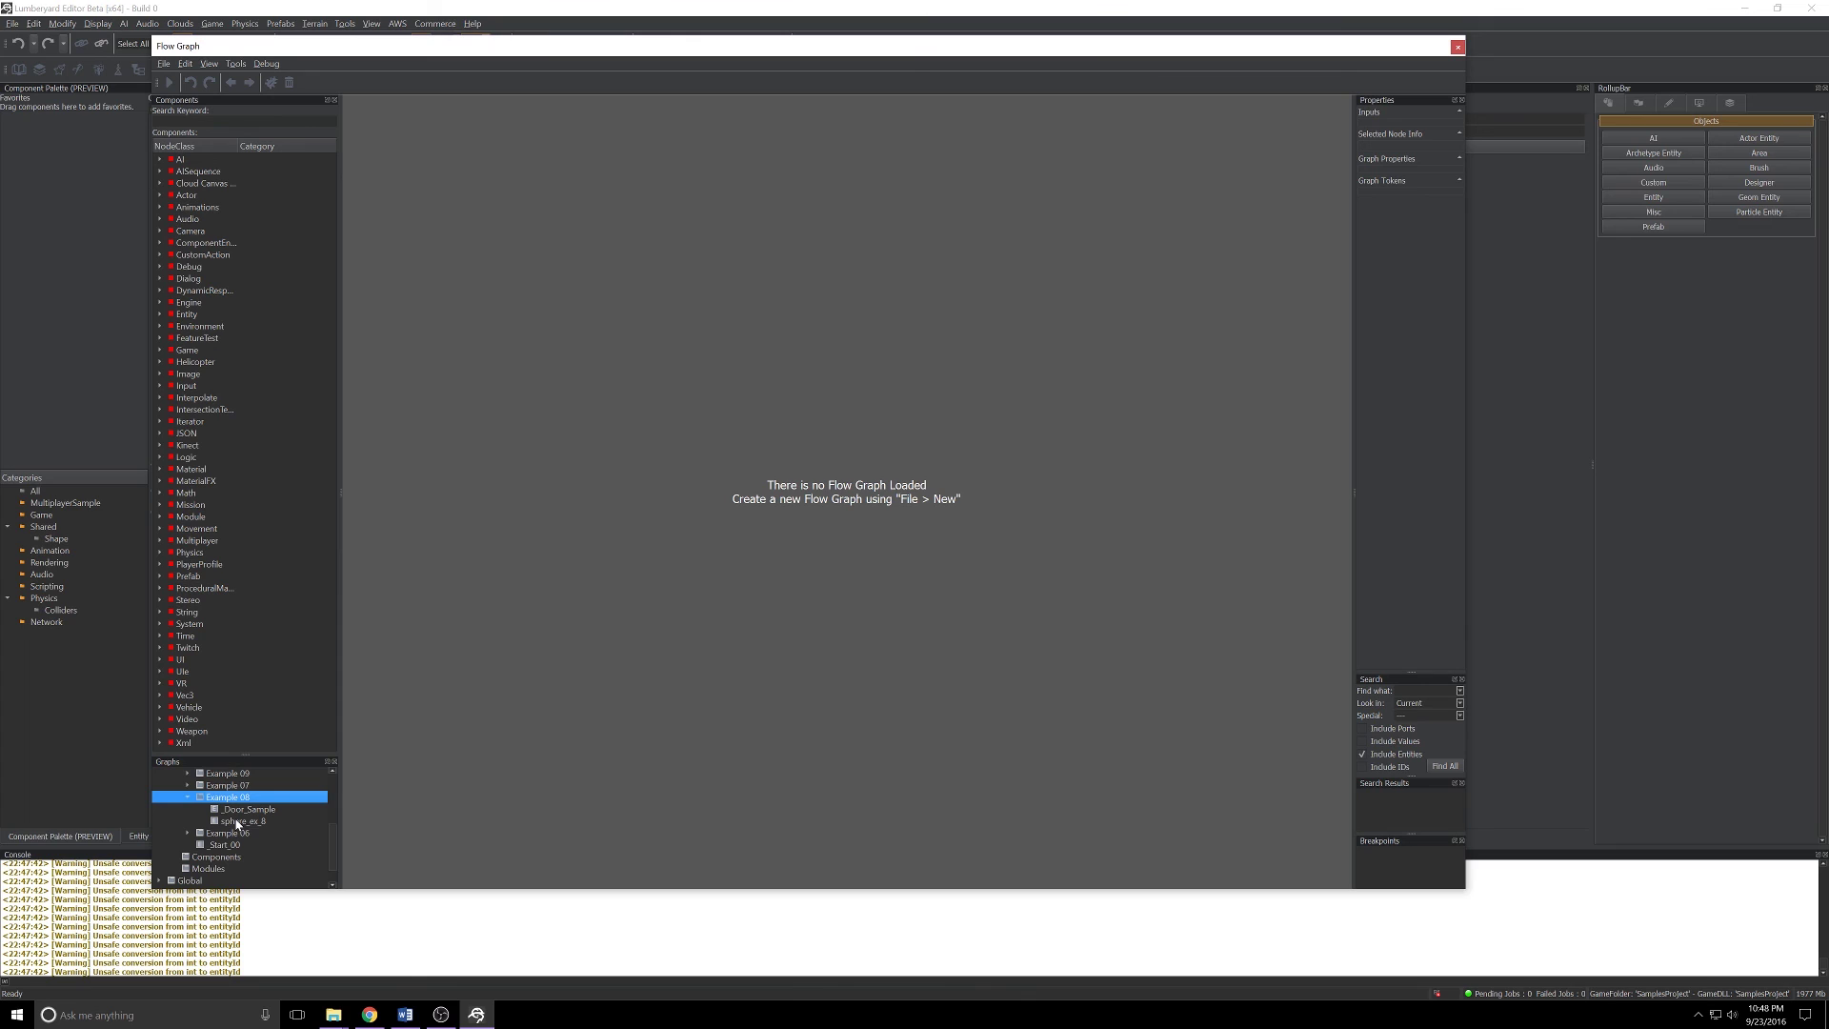
left_click(235, 810)
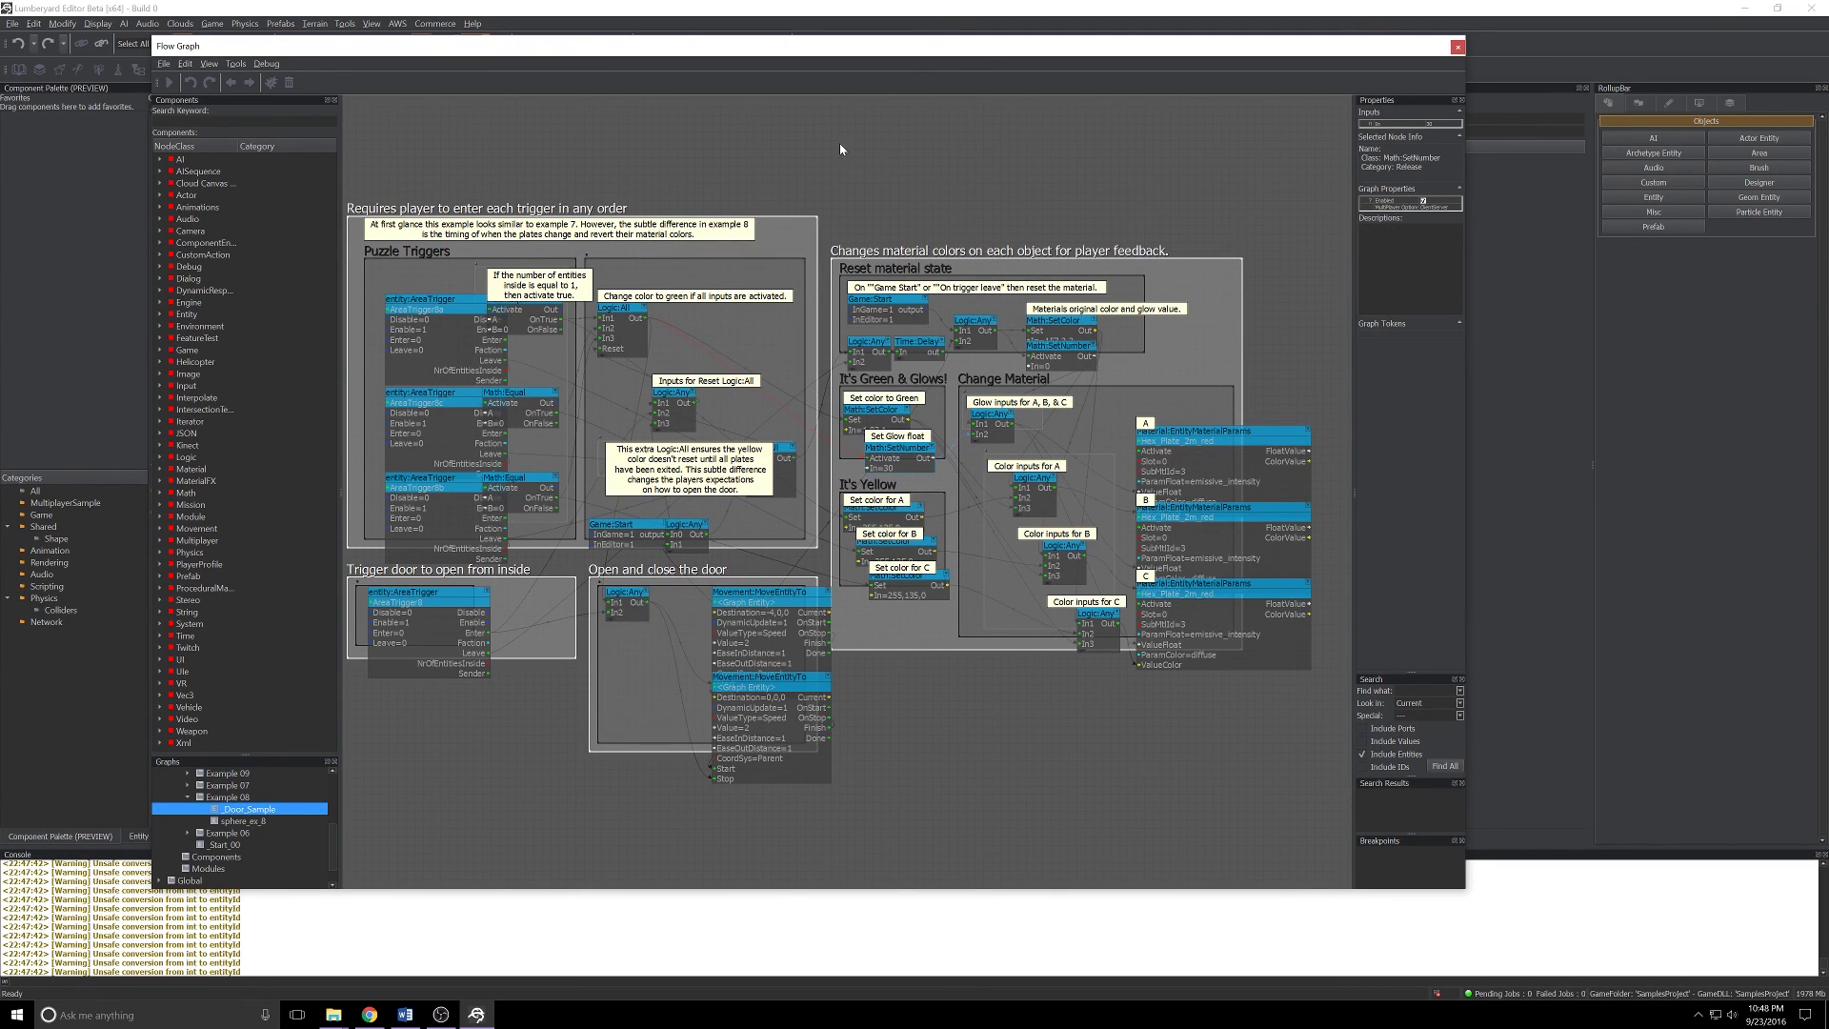
Step: Box-select the material-colour group, then most of the _Door_Sample graph's nodes, clearing each selection
left_click_drag(840, 148, 1329, 802)
left_click(1039, 729)
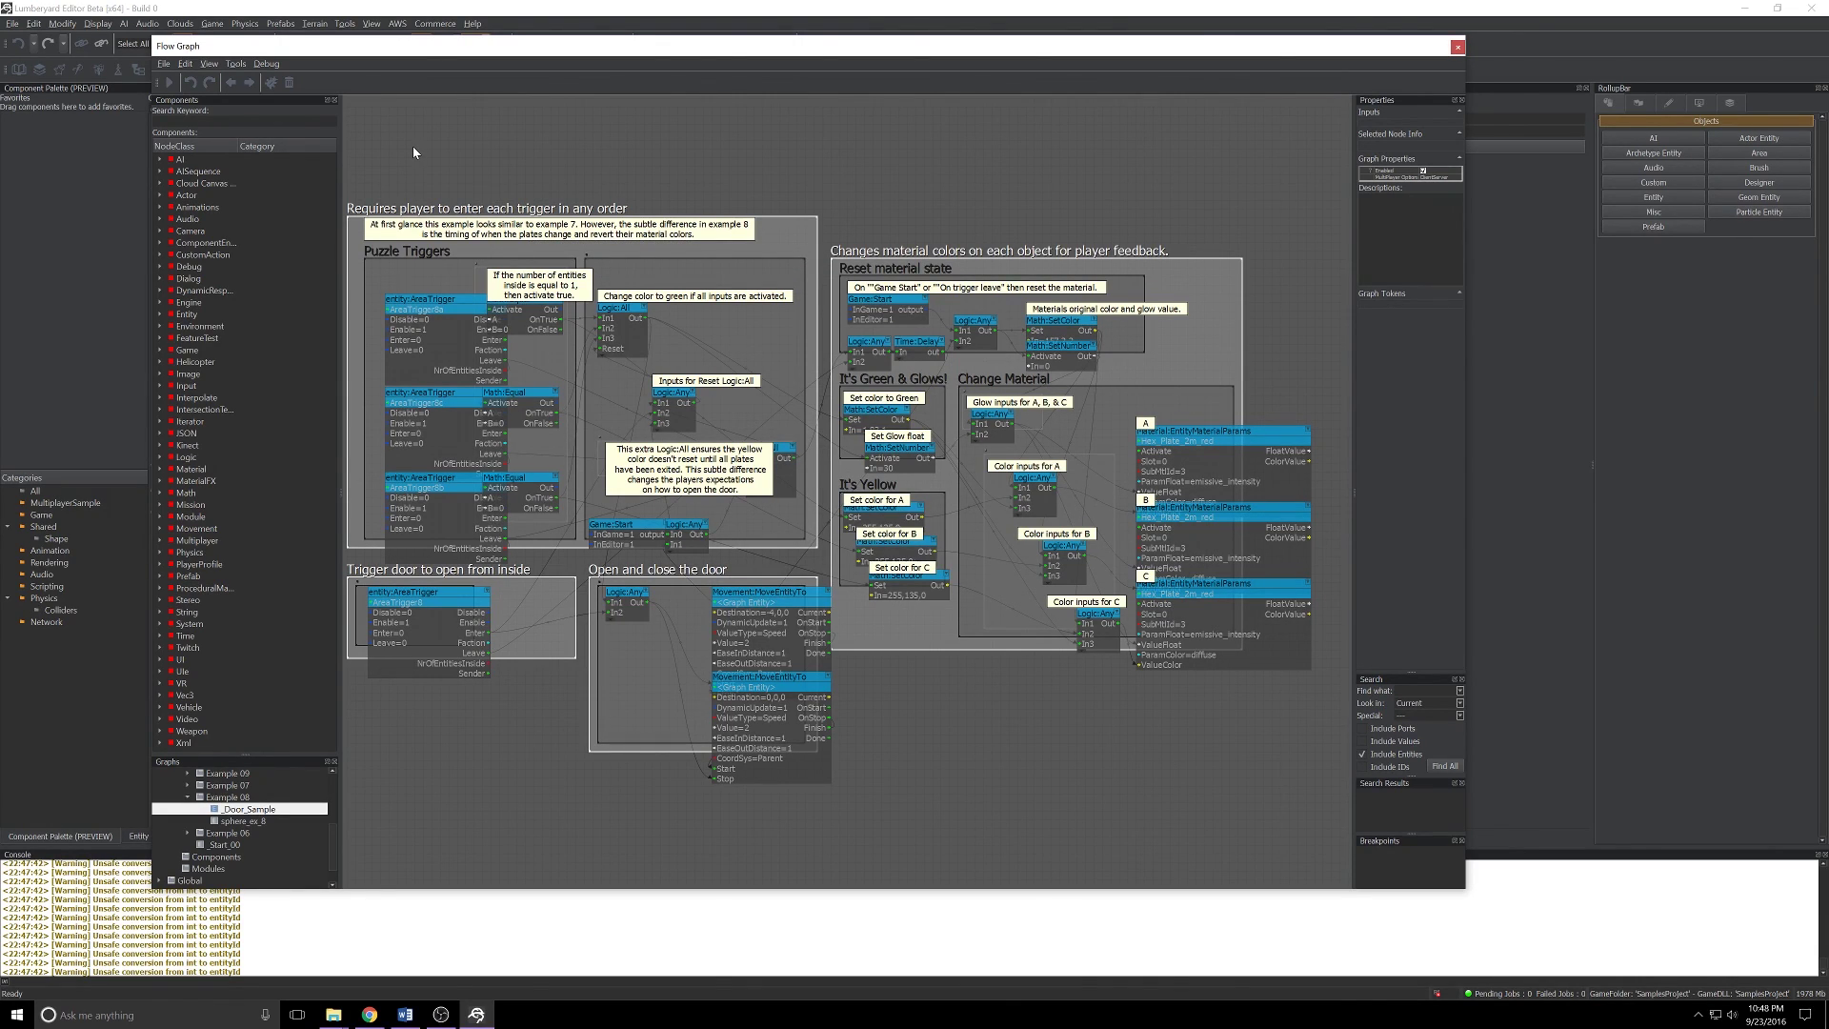
left_click_drag(407, 141, 1126, 743)
left_click(1033, 730)
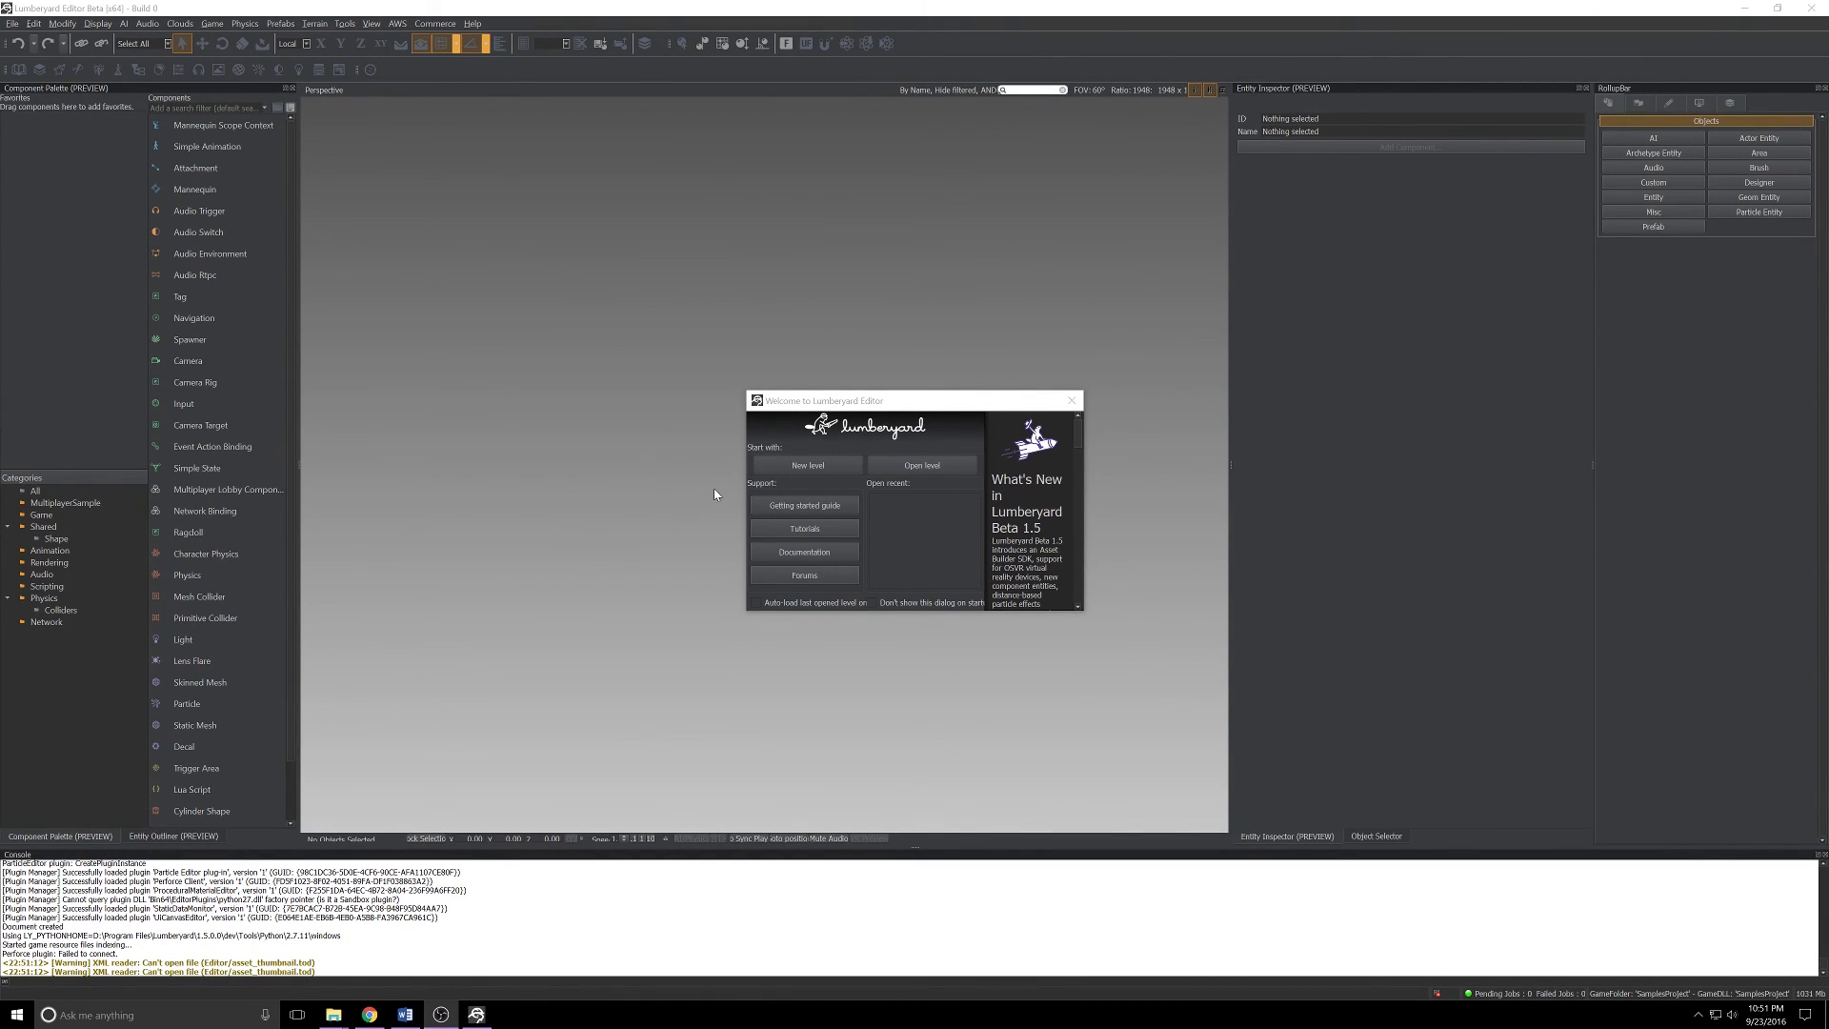
Step: Open the TwitchChatBasics level from the Welcome screen's level list
left_click(922, 466)
left_click(853, 505)
scroll(855, 503, "down", 3)
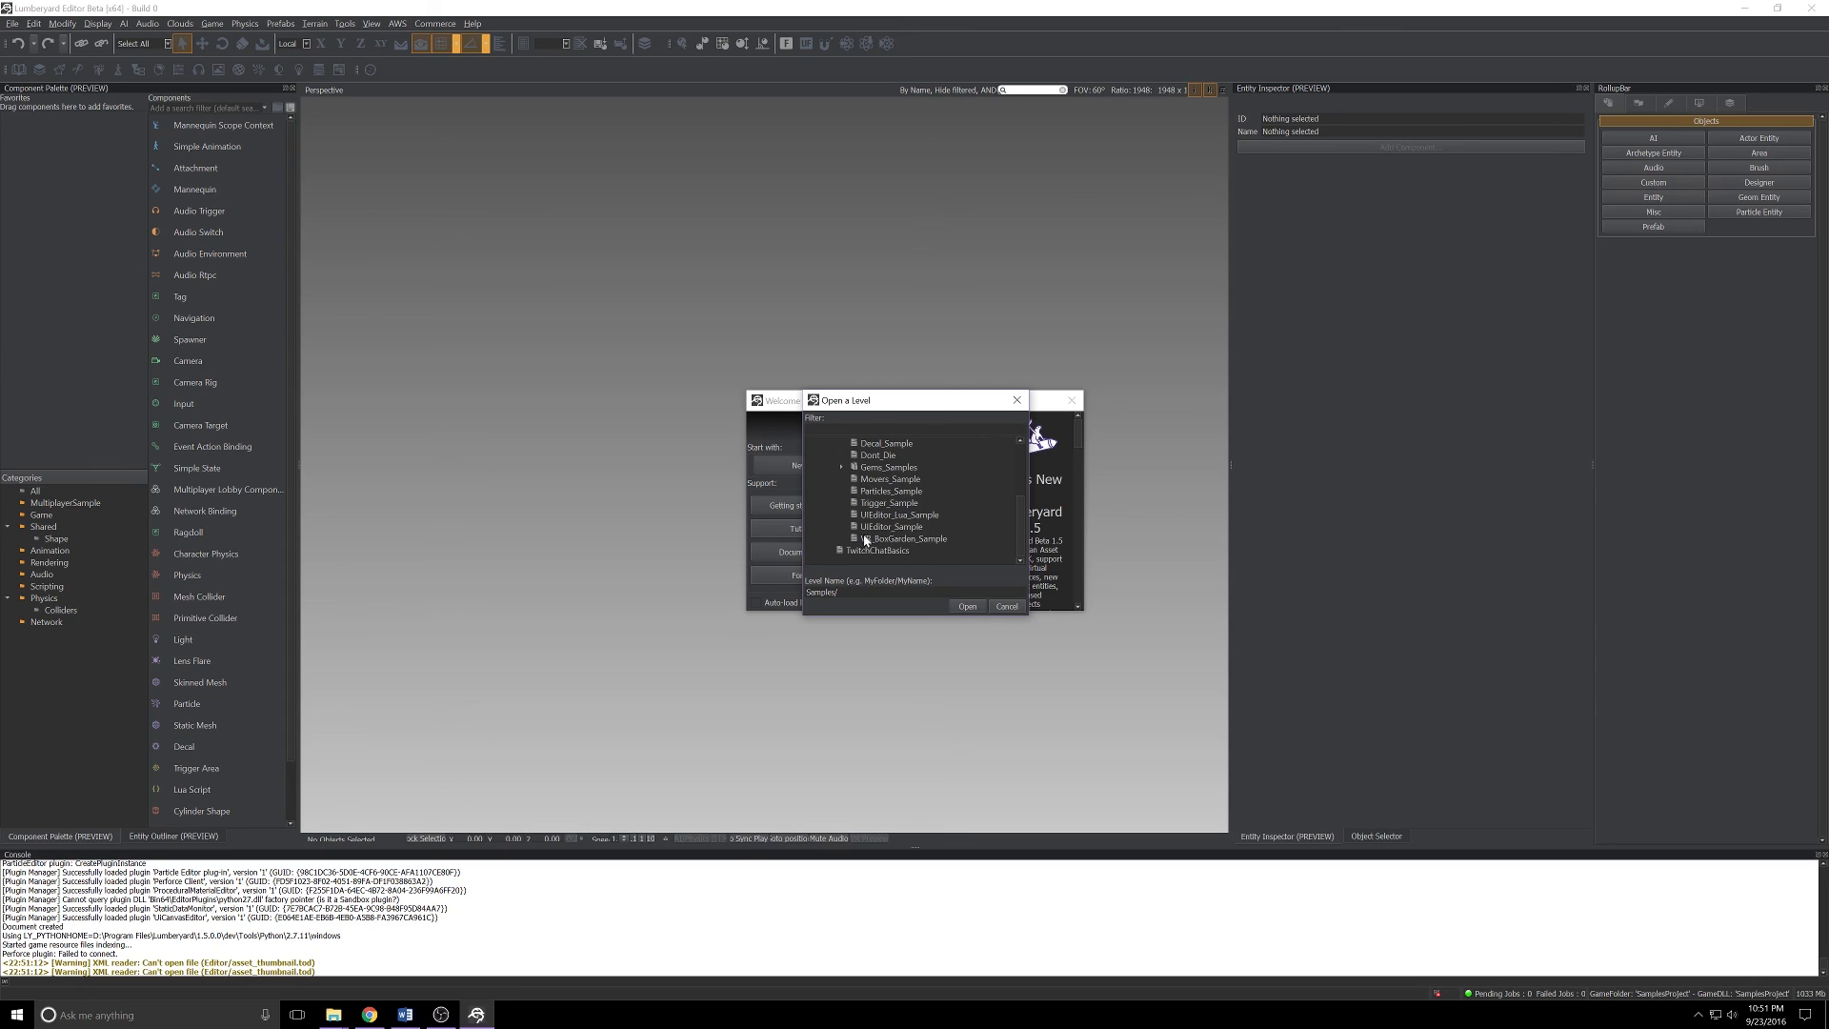
scroll(865, 481, "up", 3)
left_click(828, 505)
left_click(854, 516)
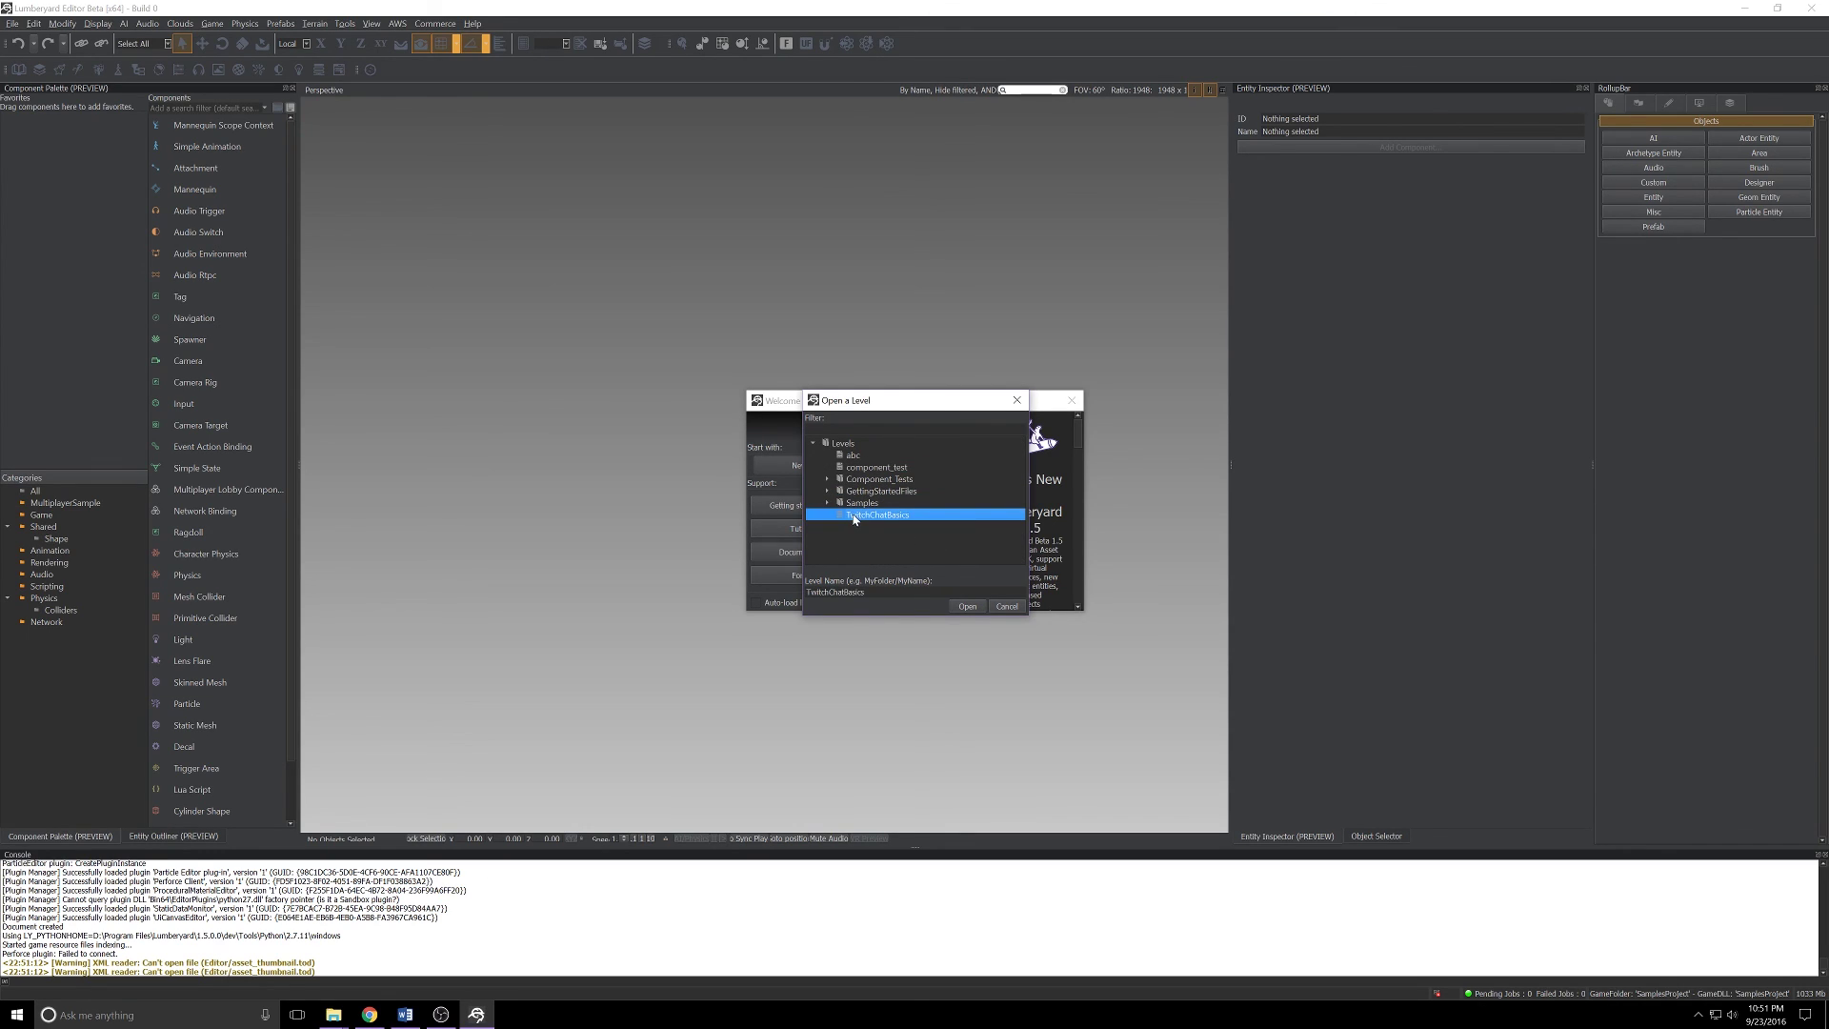
left_click(967, 607)
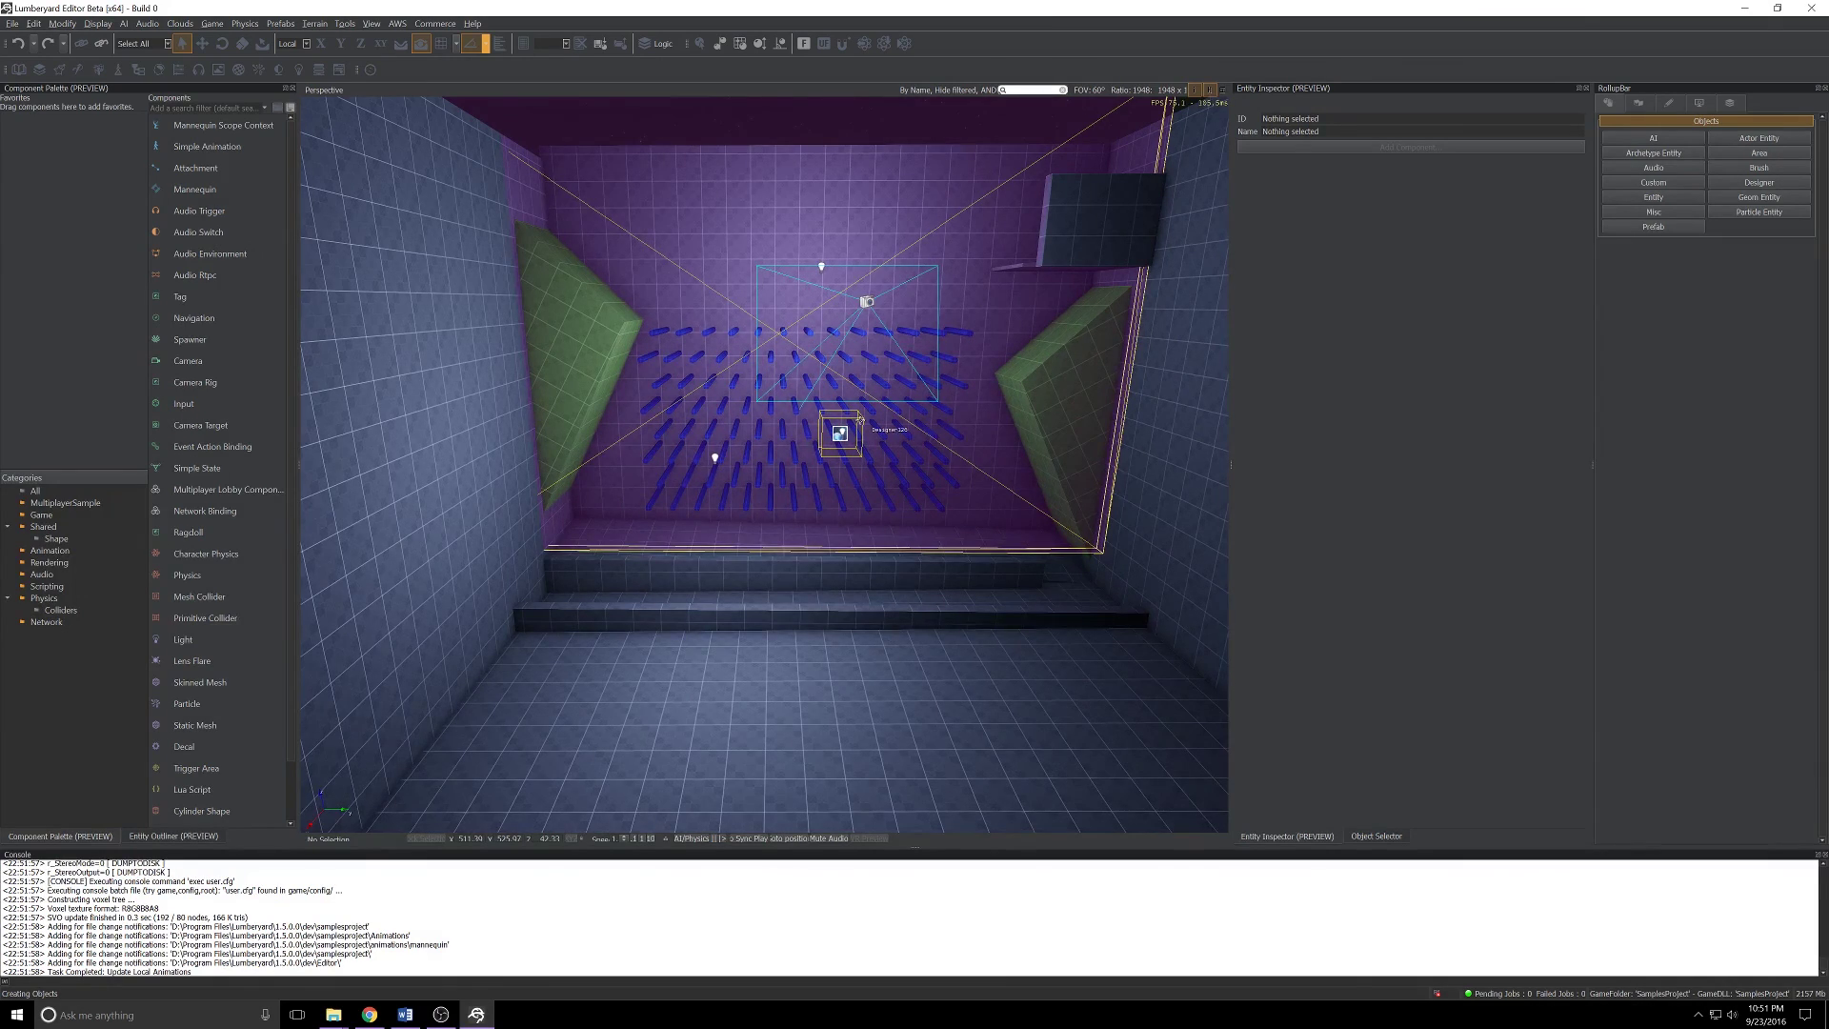
Step: Open the Flow Graph editor via View > Open View Pane > Flow Graph
scroll(861, 419, "up", 5)
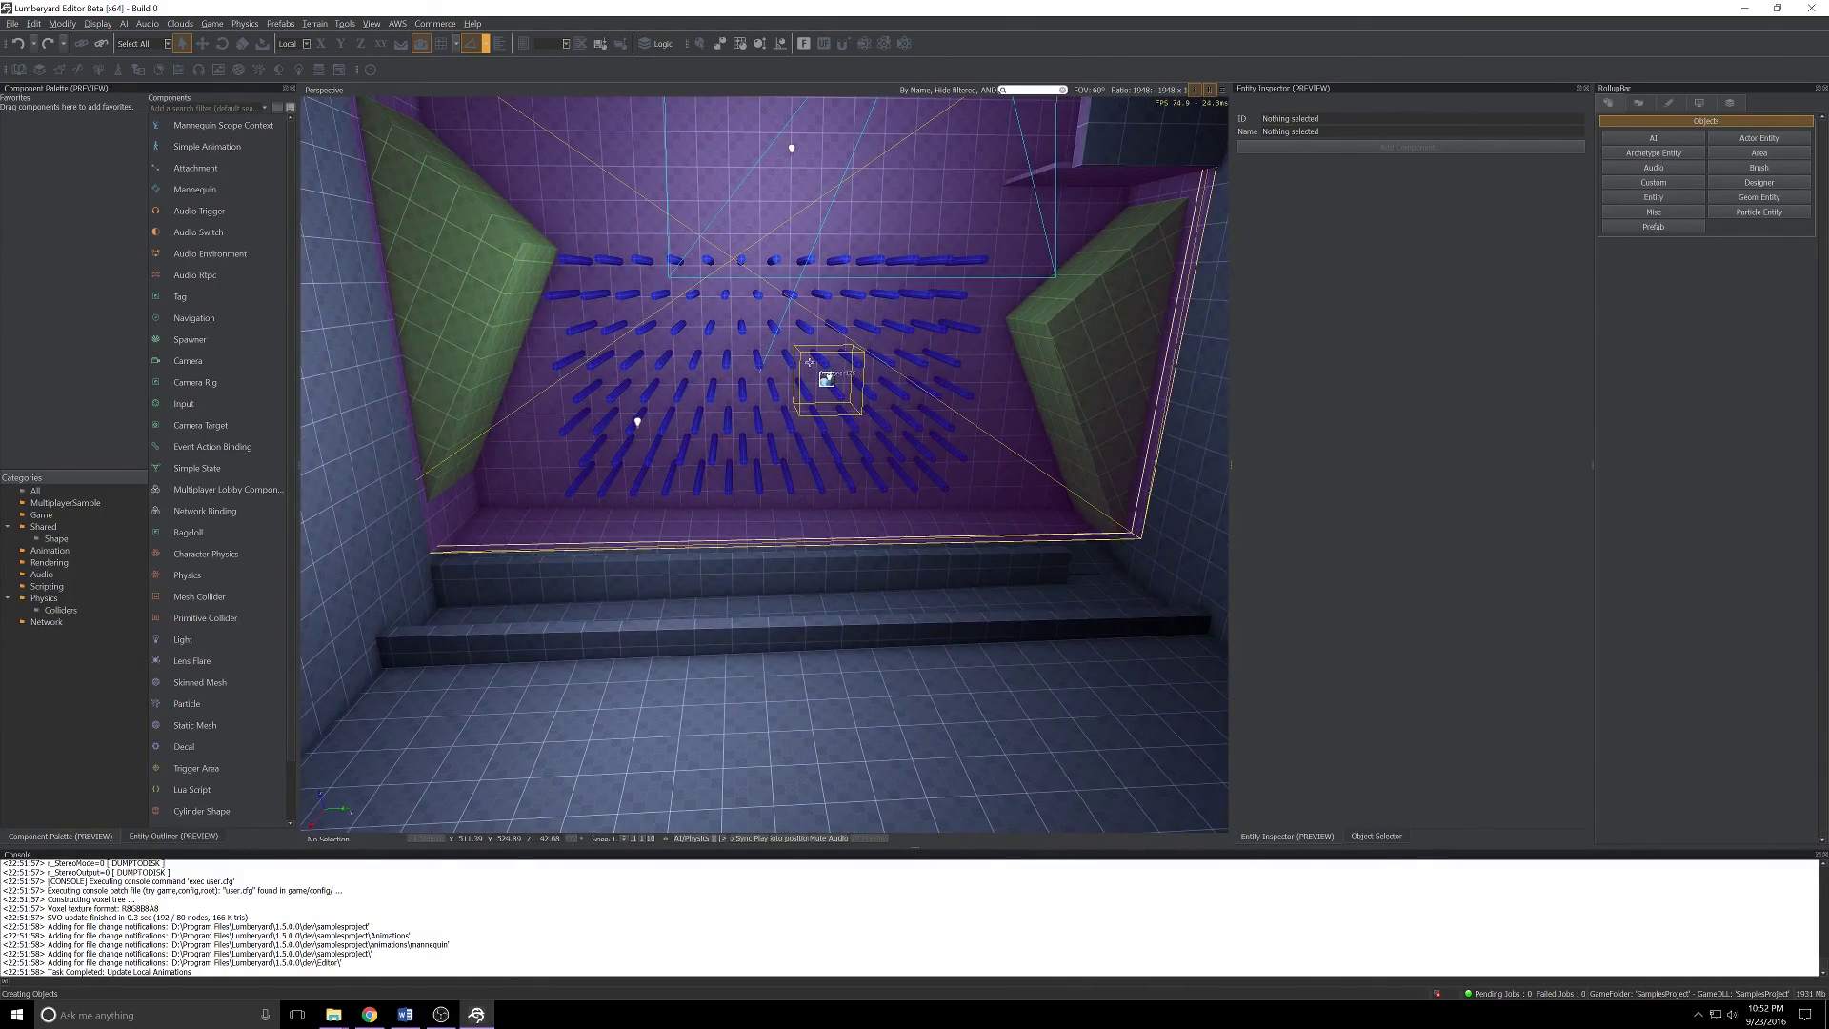
scroll(809, 362, "down", 5)
scroll(810, 363, "up", 5)
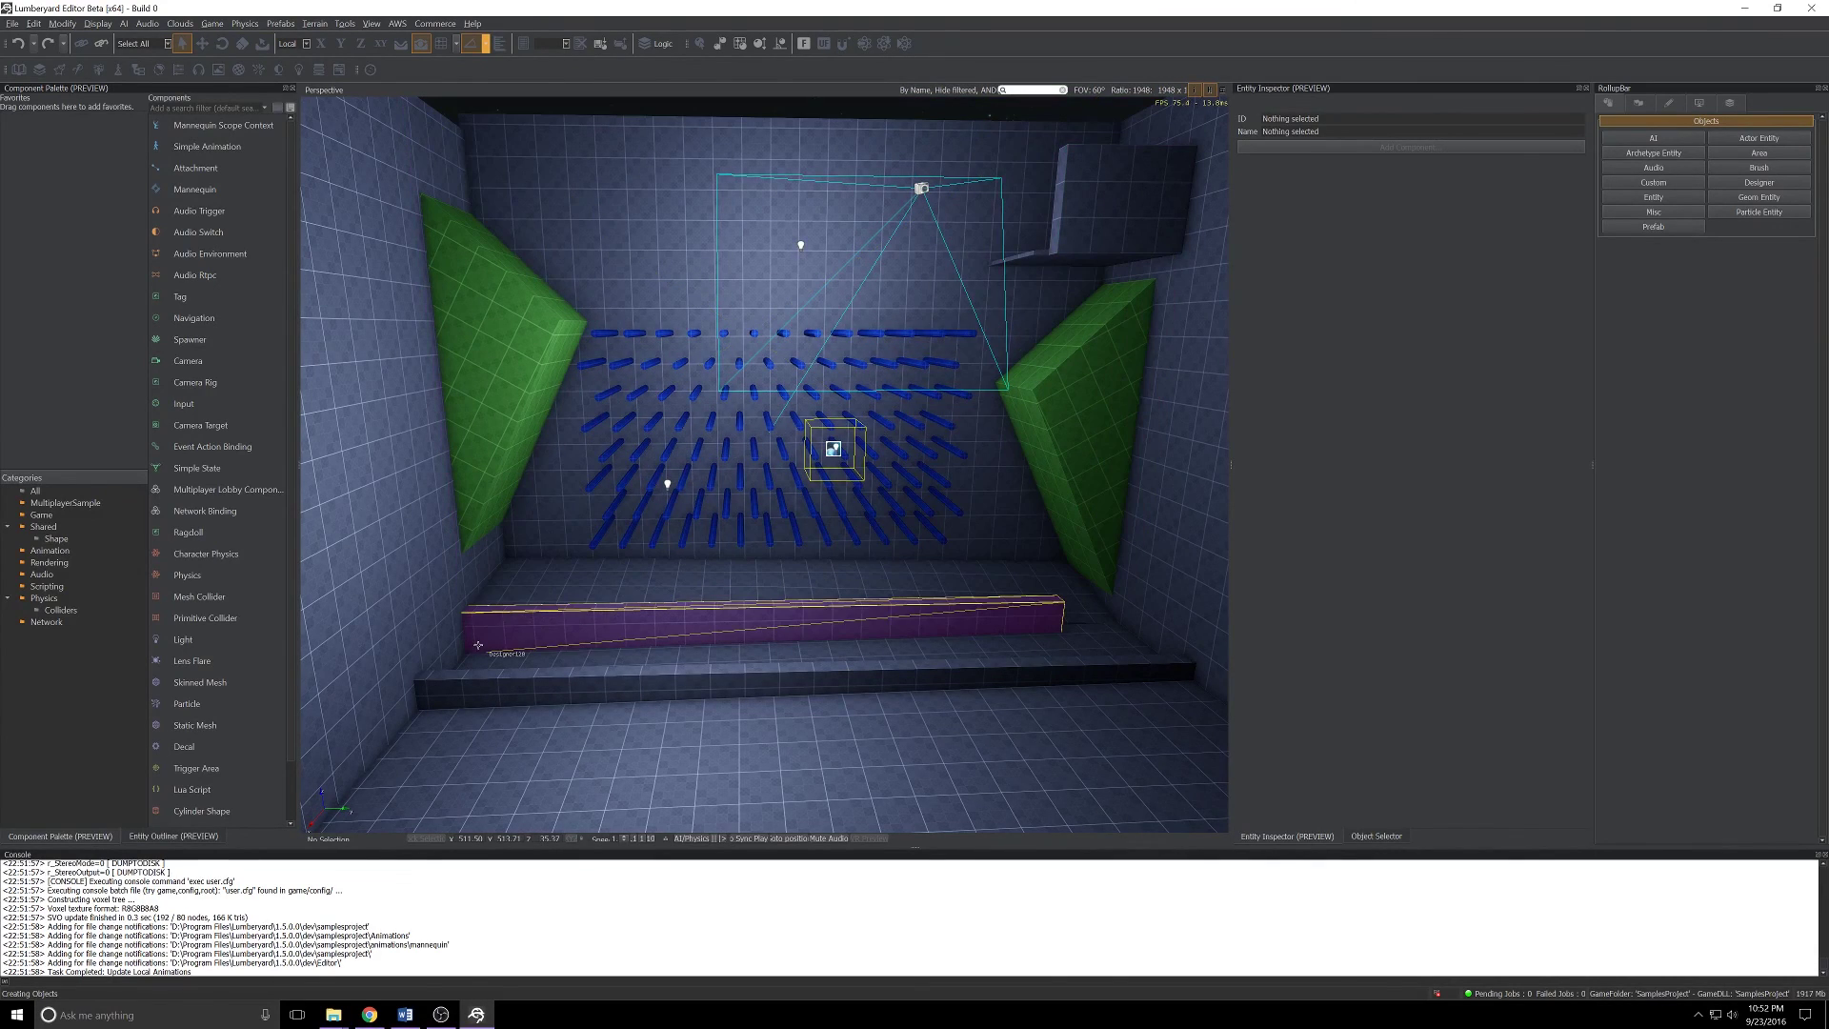
left_click(375, 26)
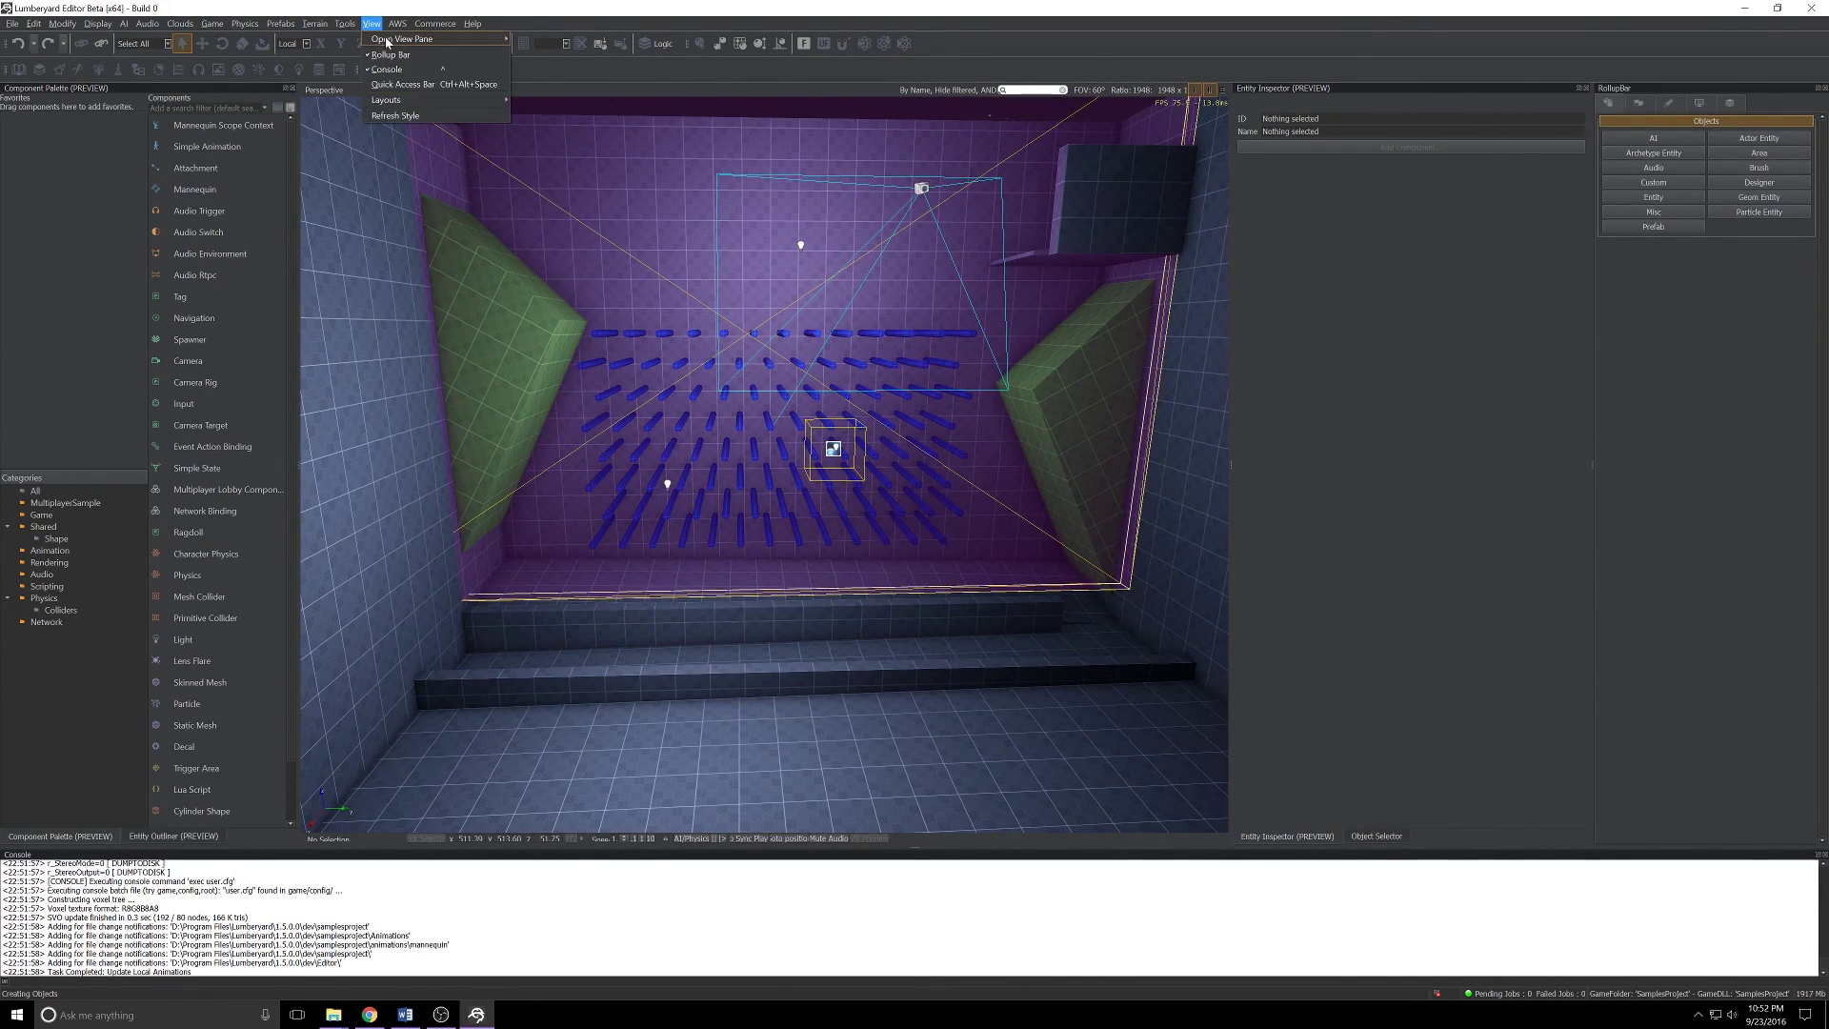
mouse_move(438, 39)
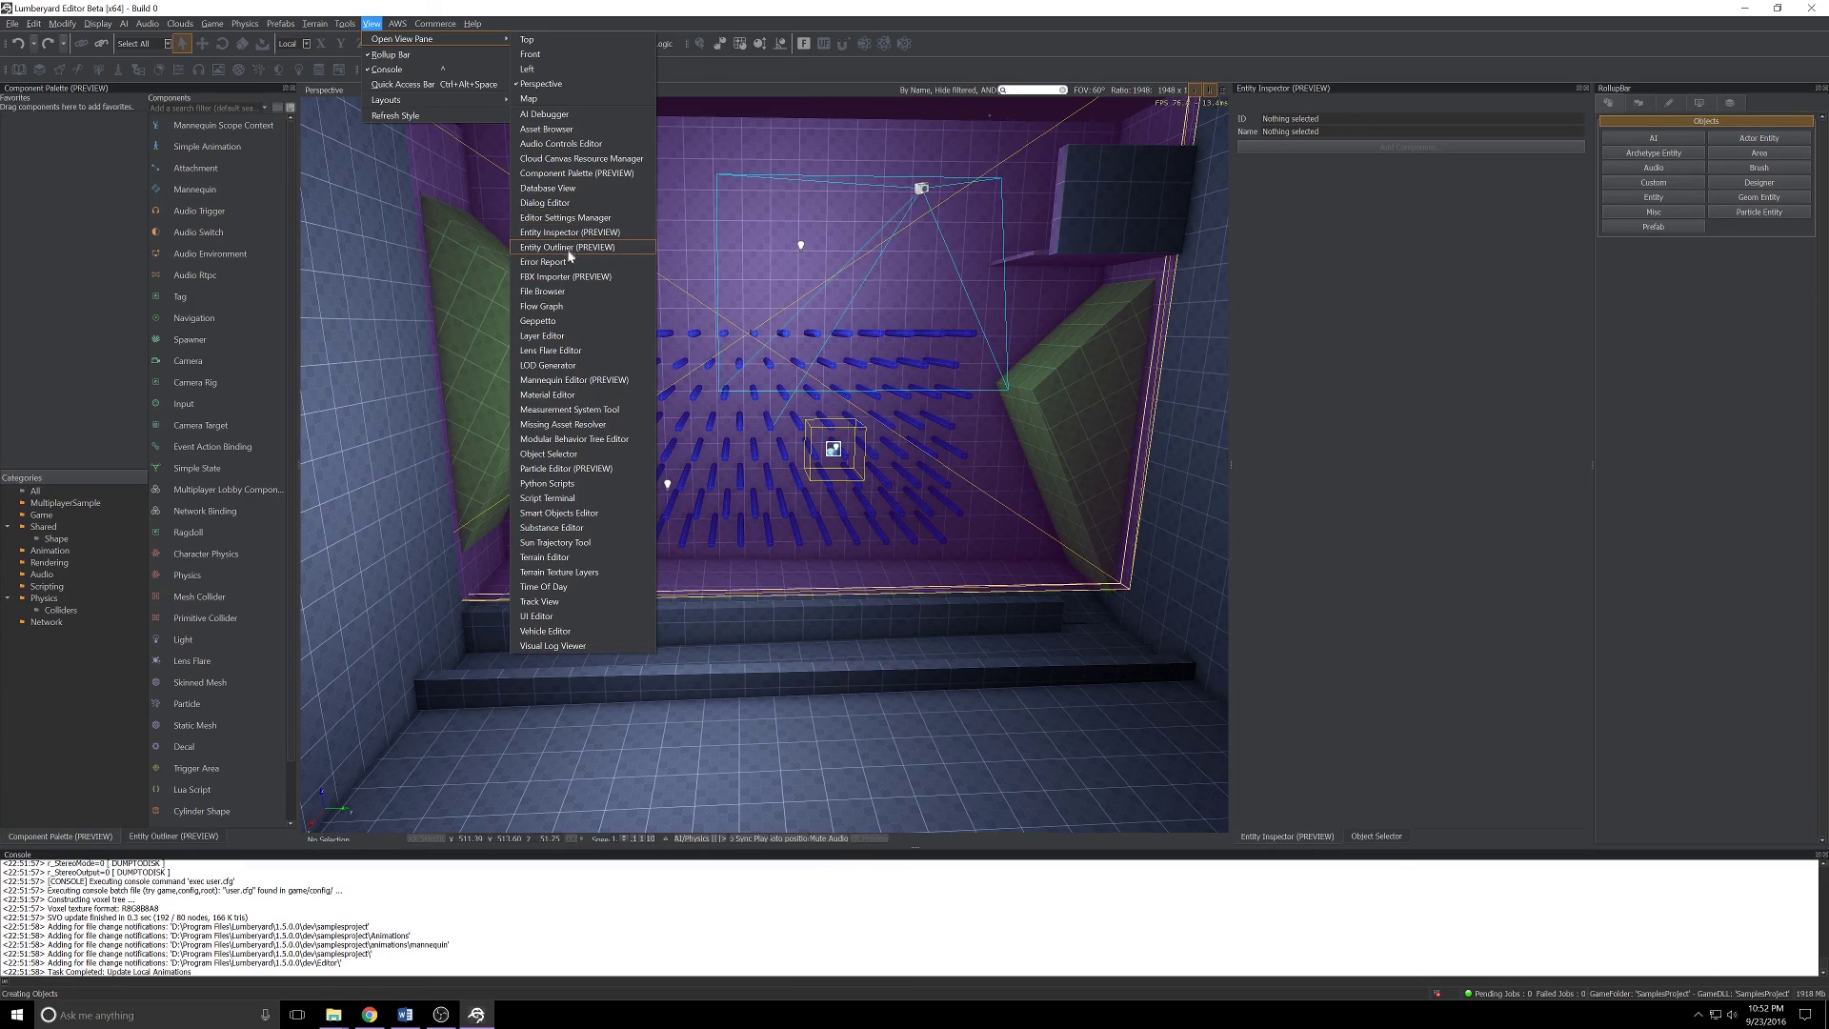
left_click(559, 307)
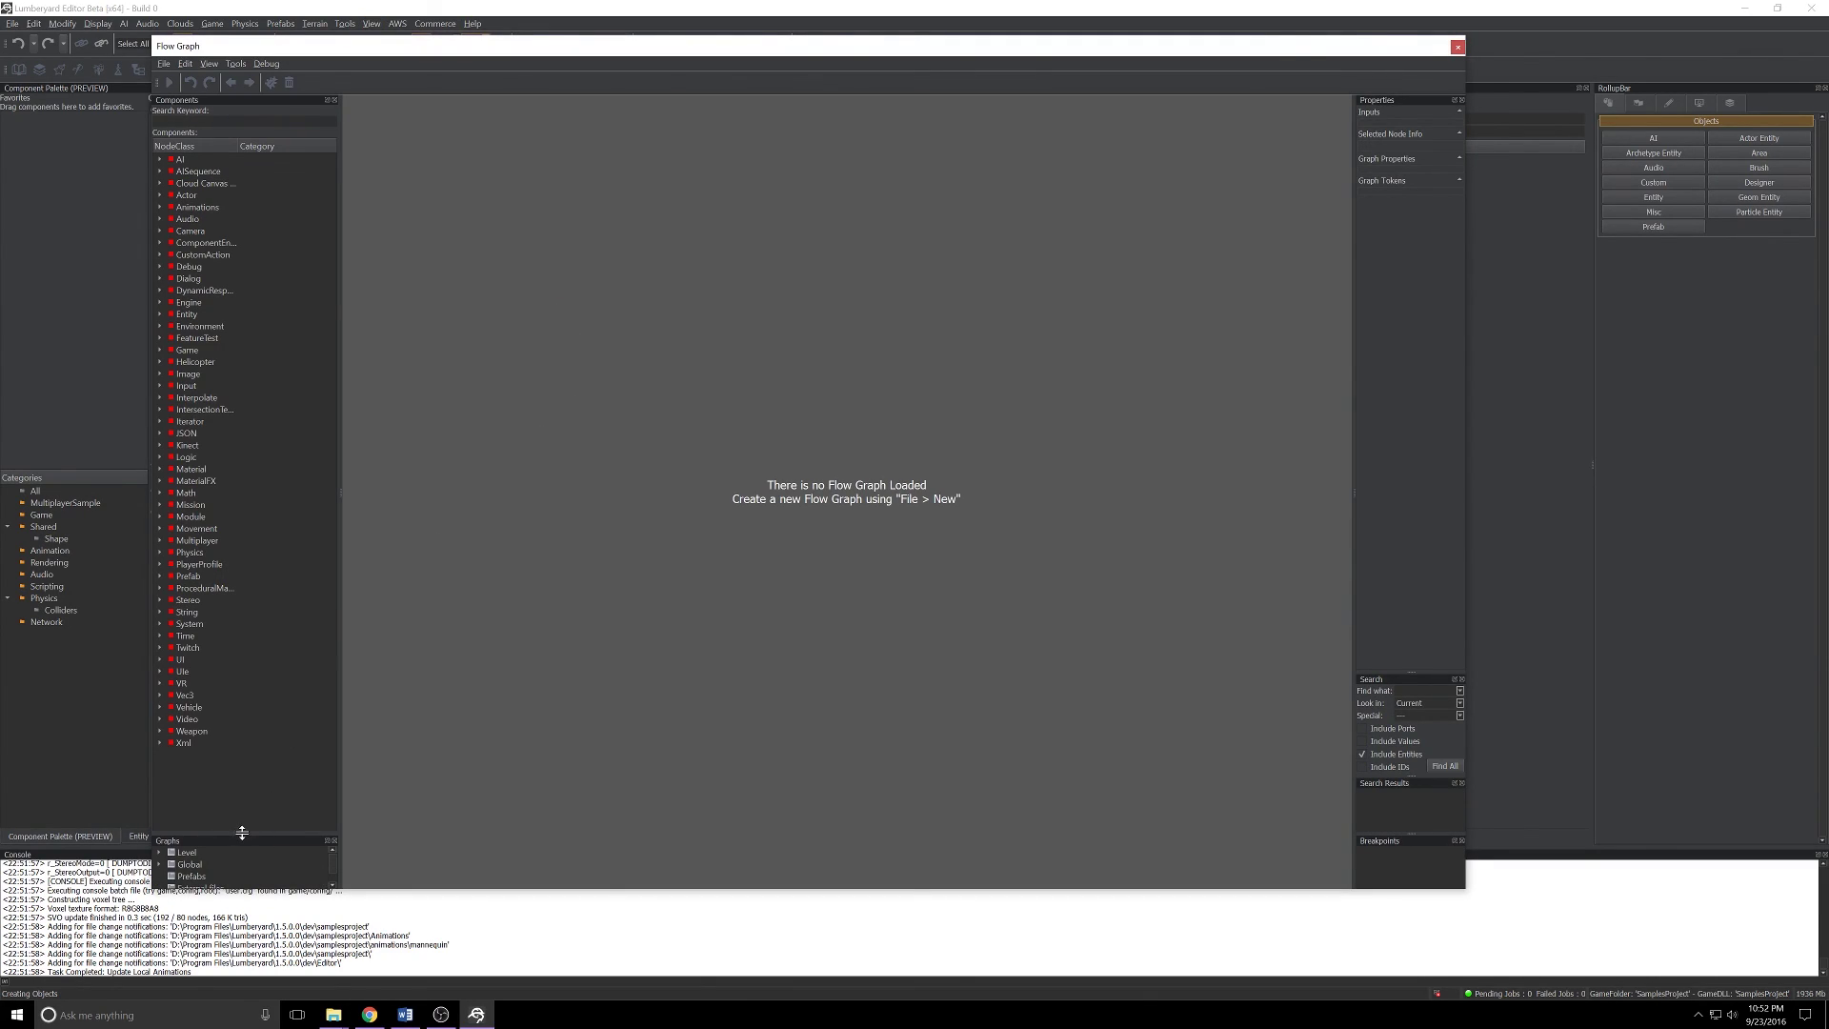
Step: Enlarge the Graphs list, expand Level > Entities and load FlowgraphEntity1
left_click_drag(242, 835, 258, 760)
left_click(160, 778)
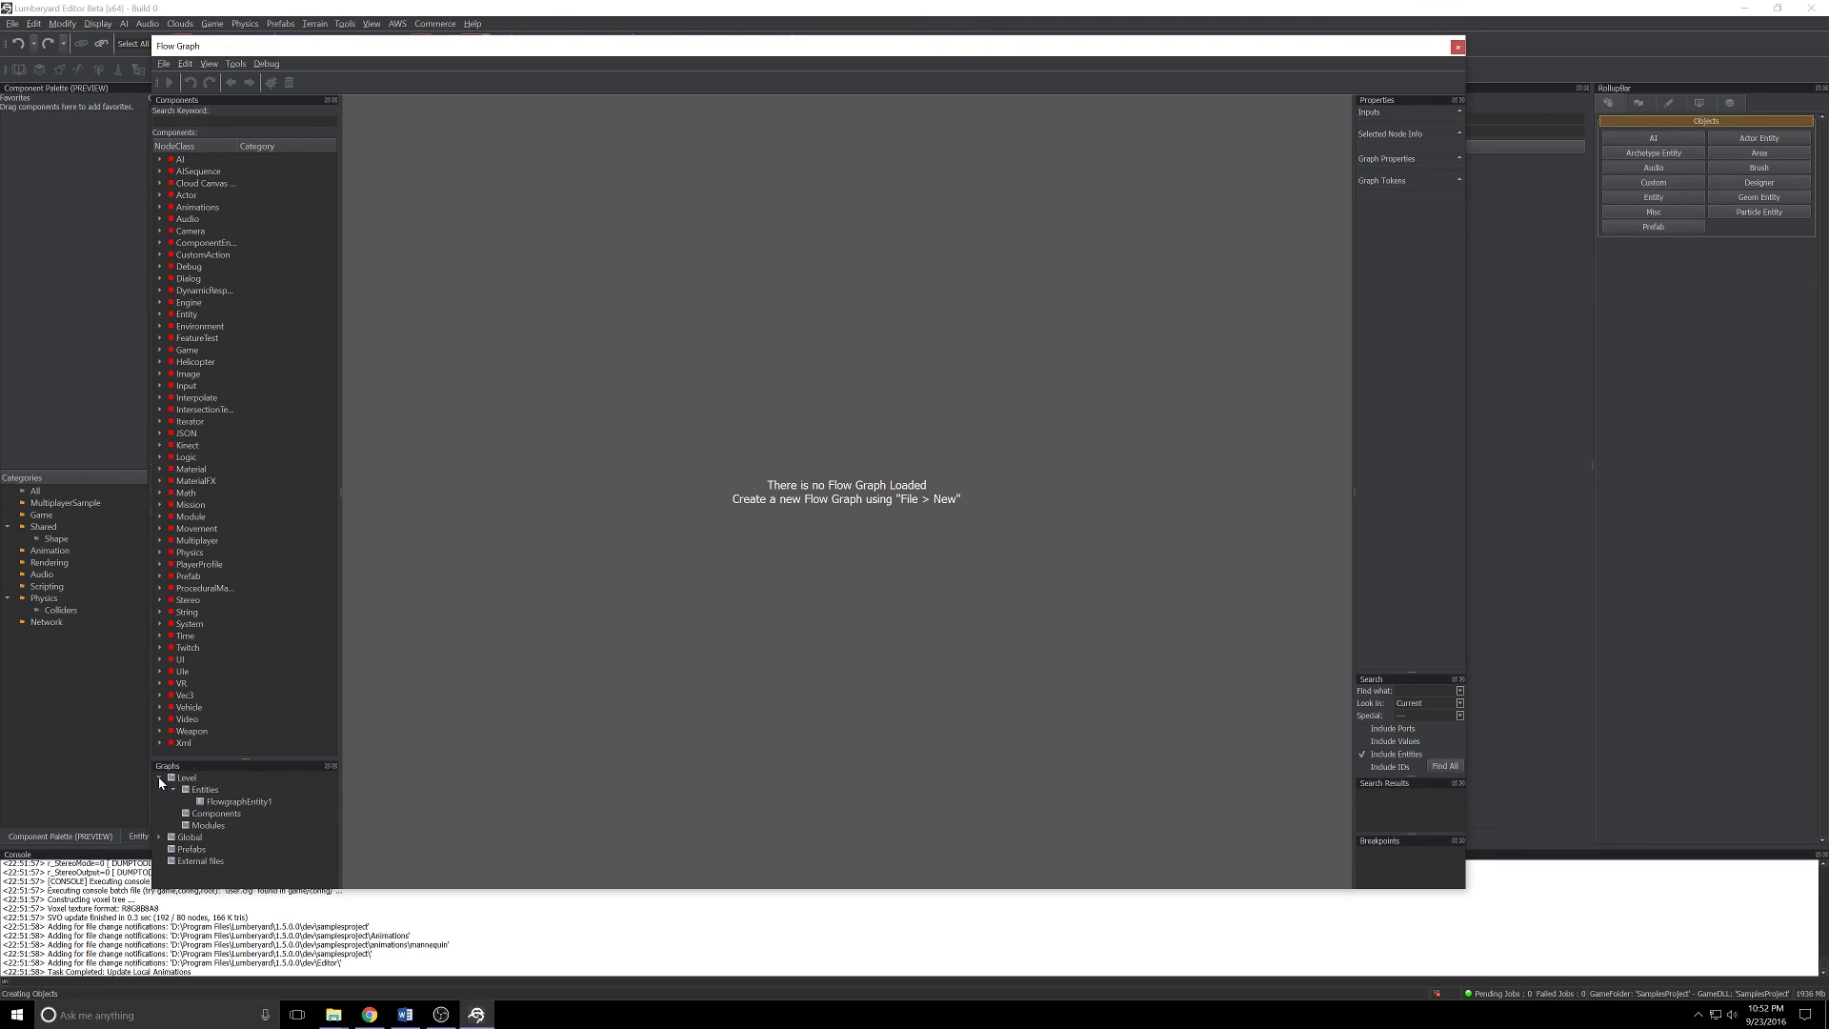
left_click(215, 802)
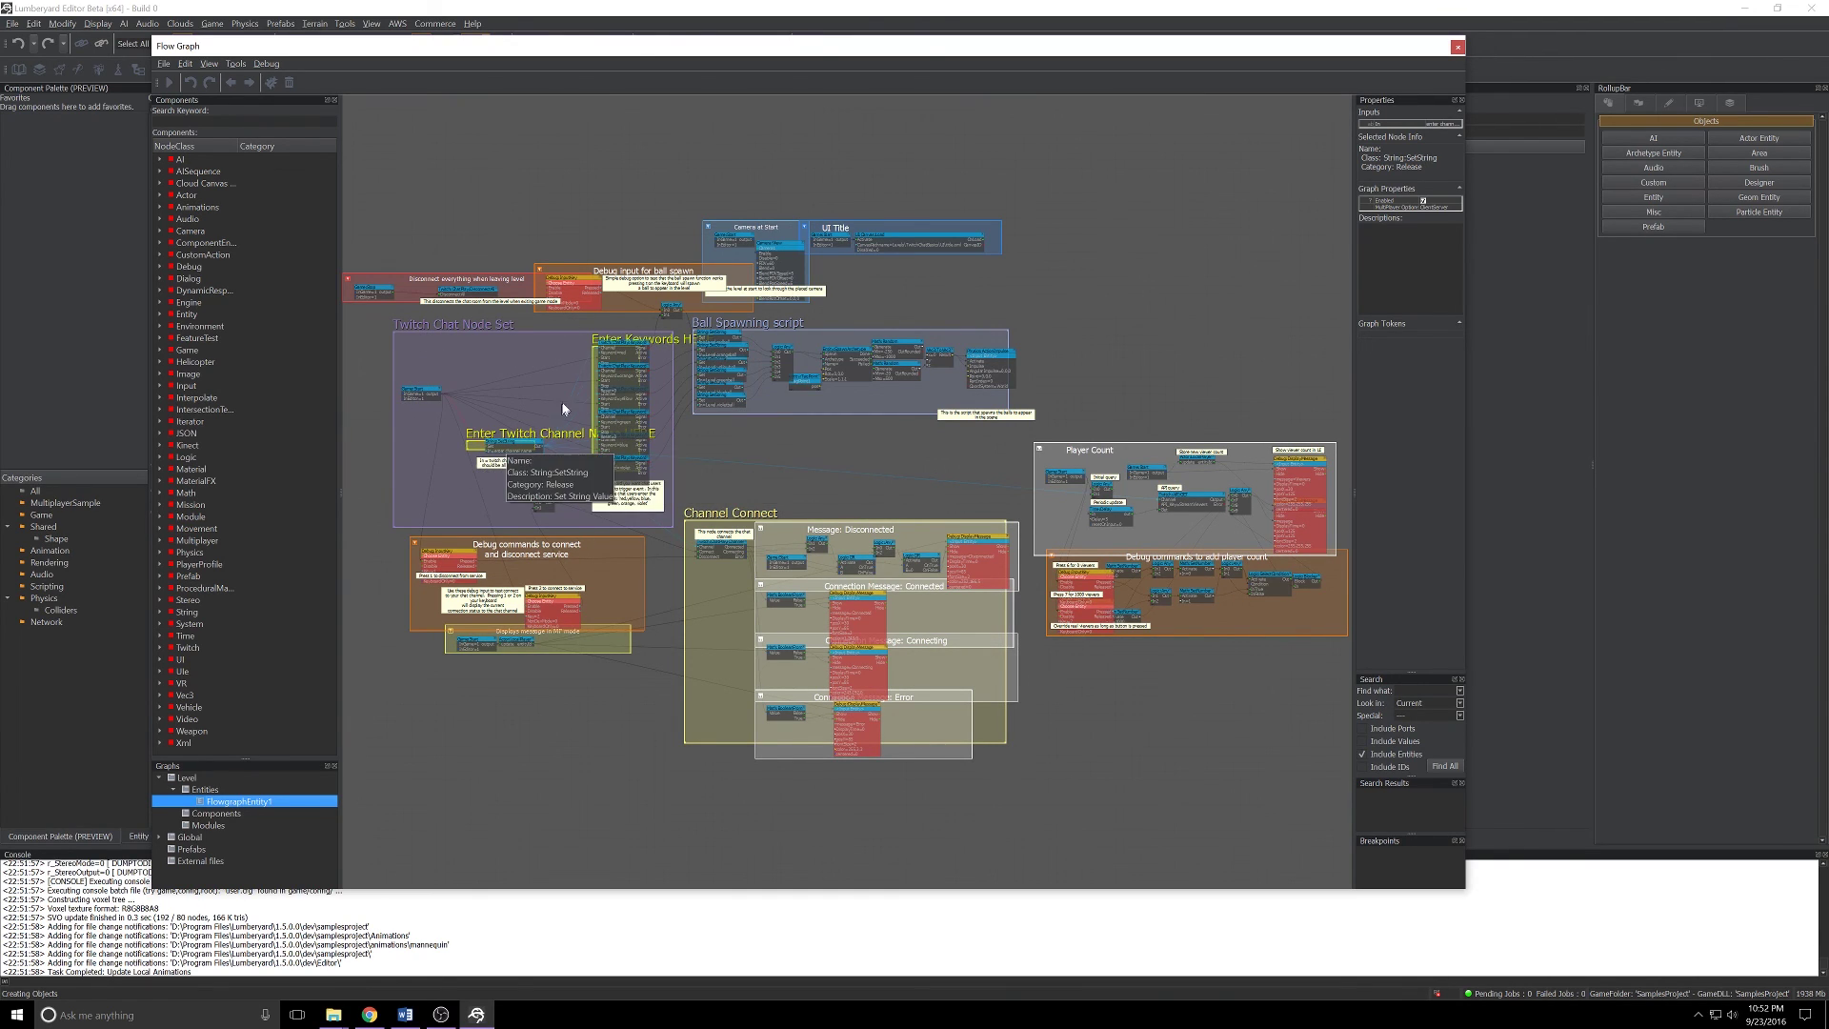
Step: Zoom and pan the Twitch chat flow graph to inspect the Player Count group
scroll(581, 436, "up", 3)
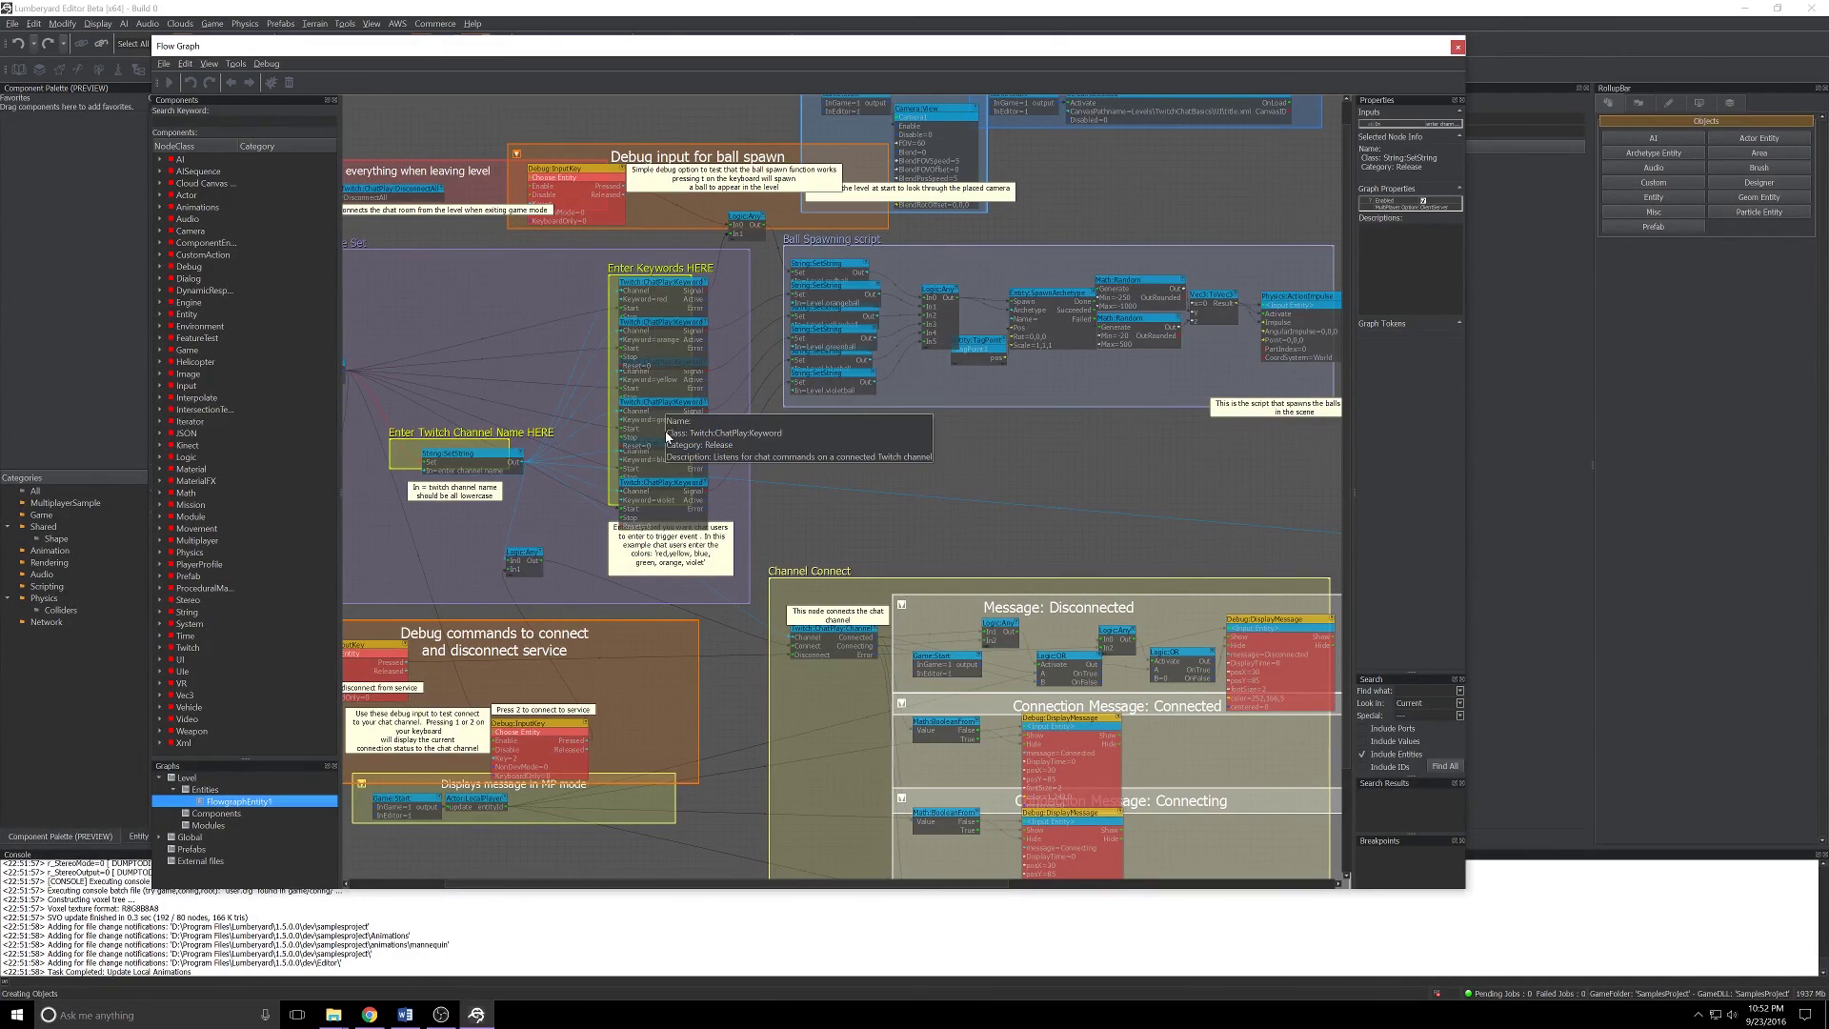
scroll(664, 431, "down", 2)
scroll(733, 434, "down", 2)
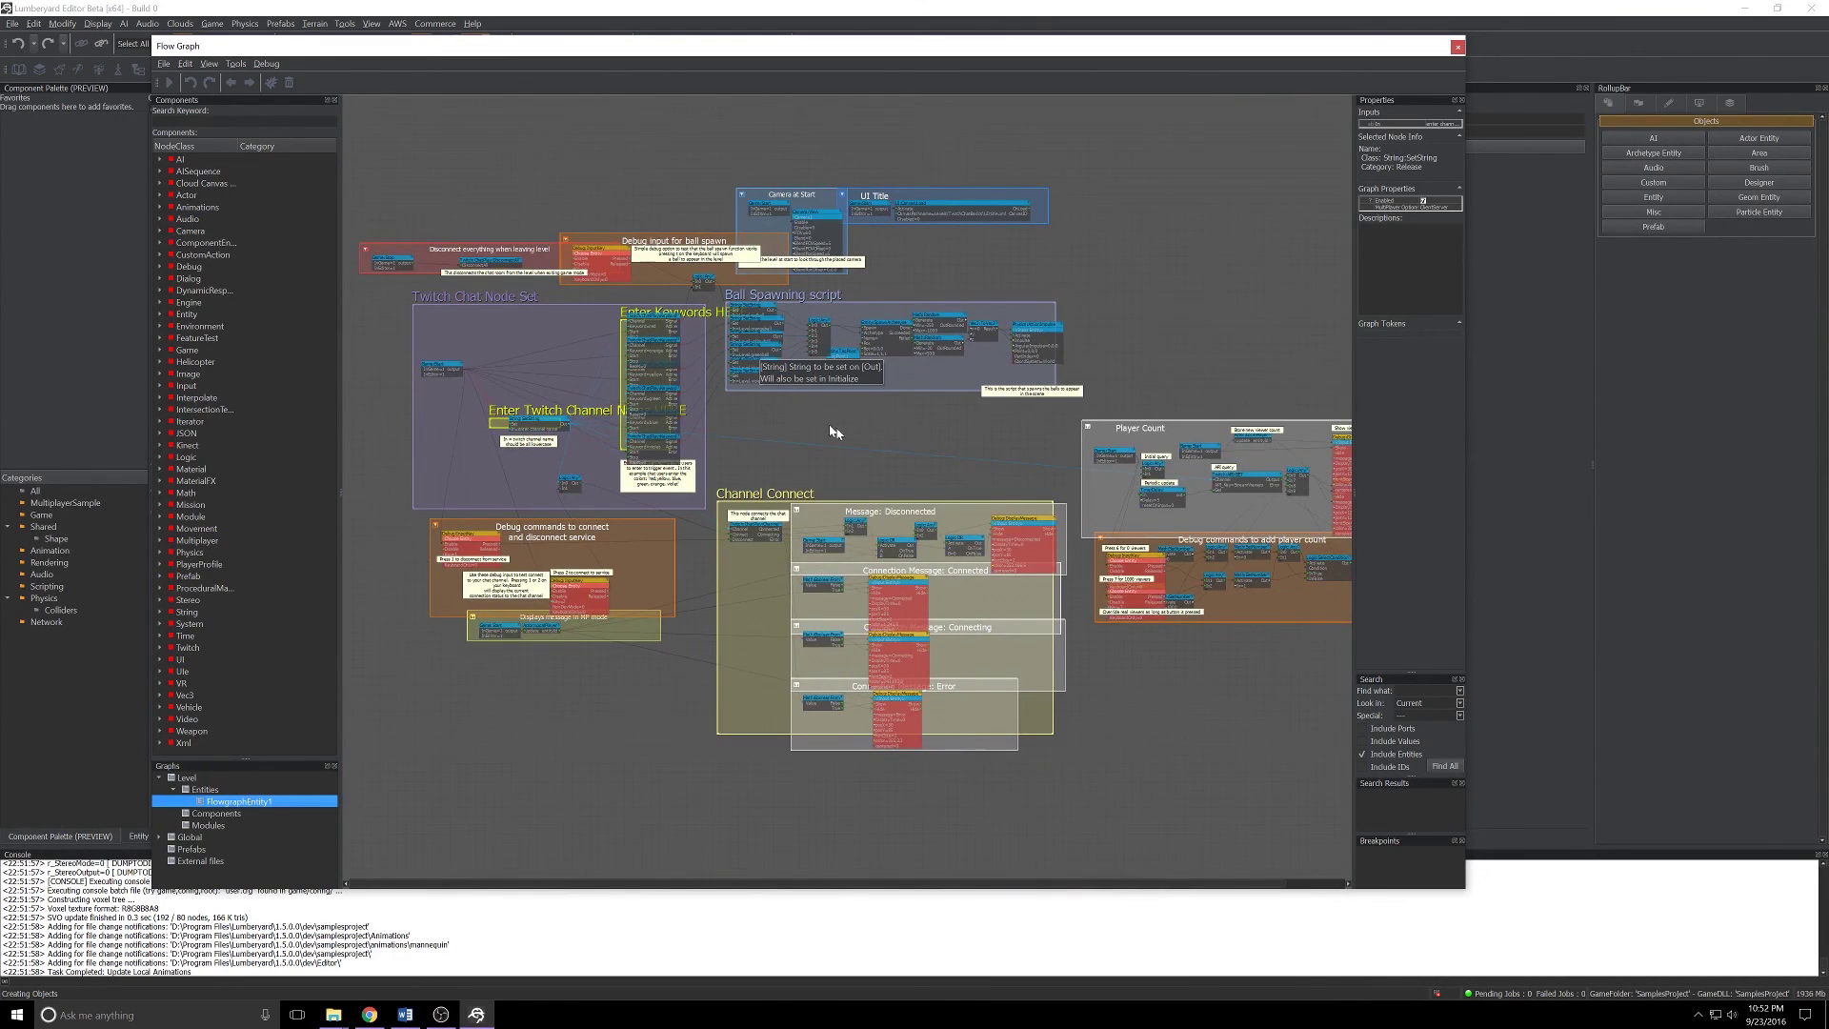
scroll(743, 424, "down", 2)
right_click_drag(743, 423, 512, 389)
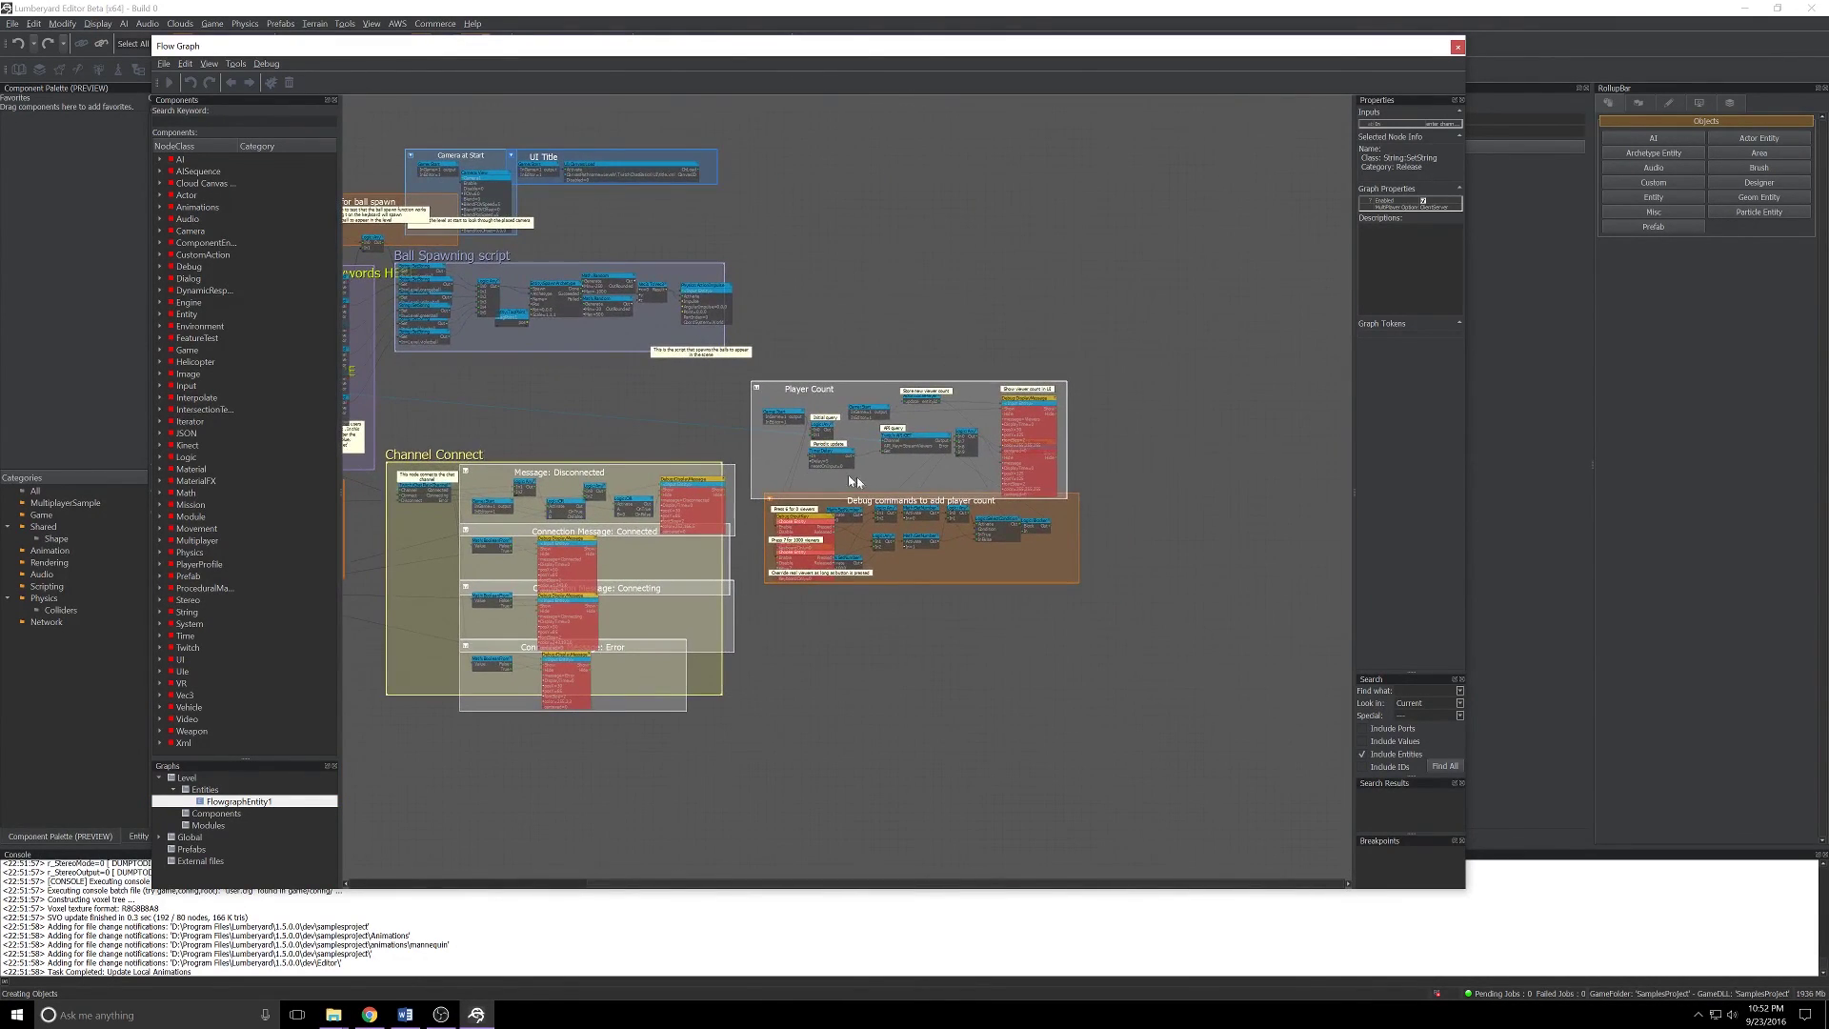
Step: Pan across the Ball Spawning, Channel Connect and Twitch Chat Node Set groups
scroll(872, 475, "up", 3)
scroll(873, 475, "up", 1)
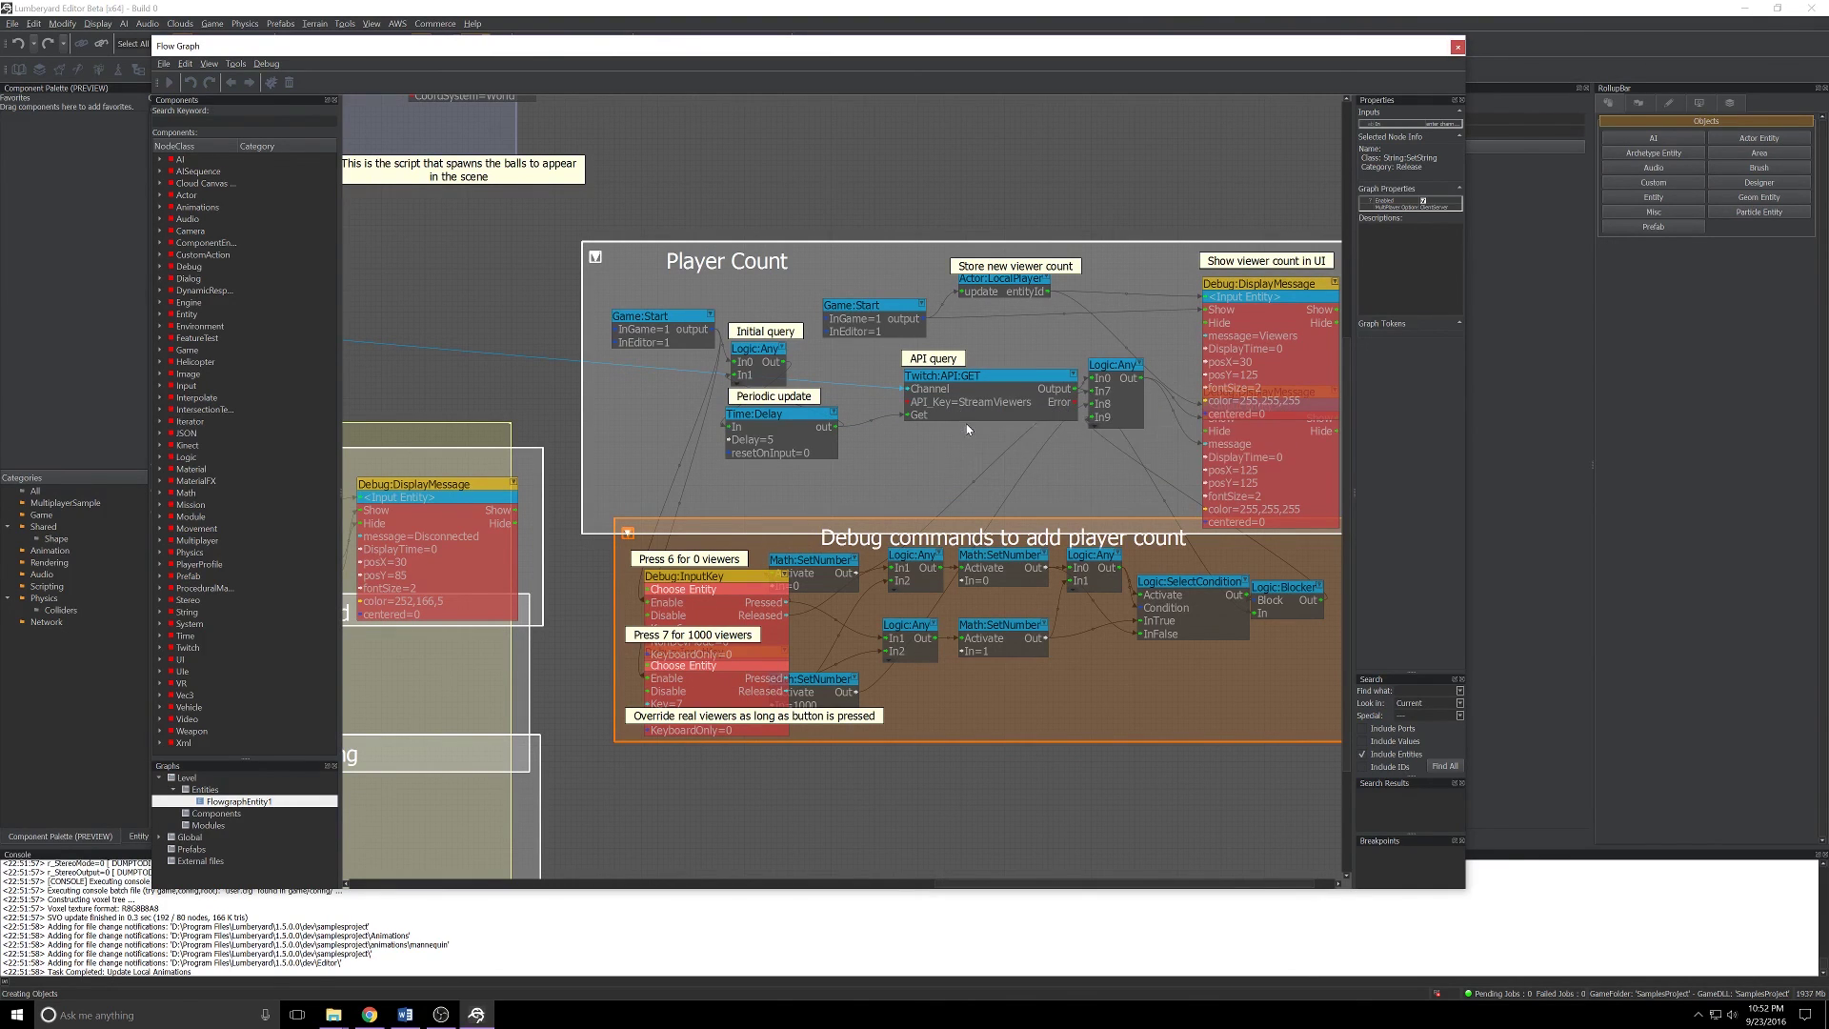
scroll(558, 482, "down", 3)
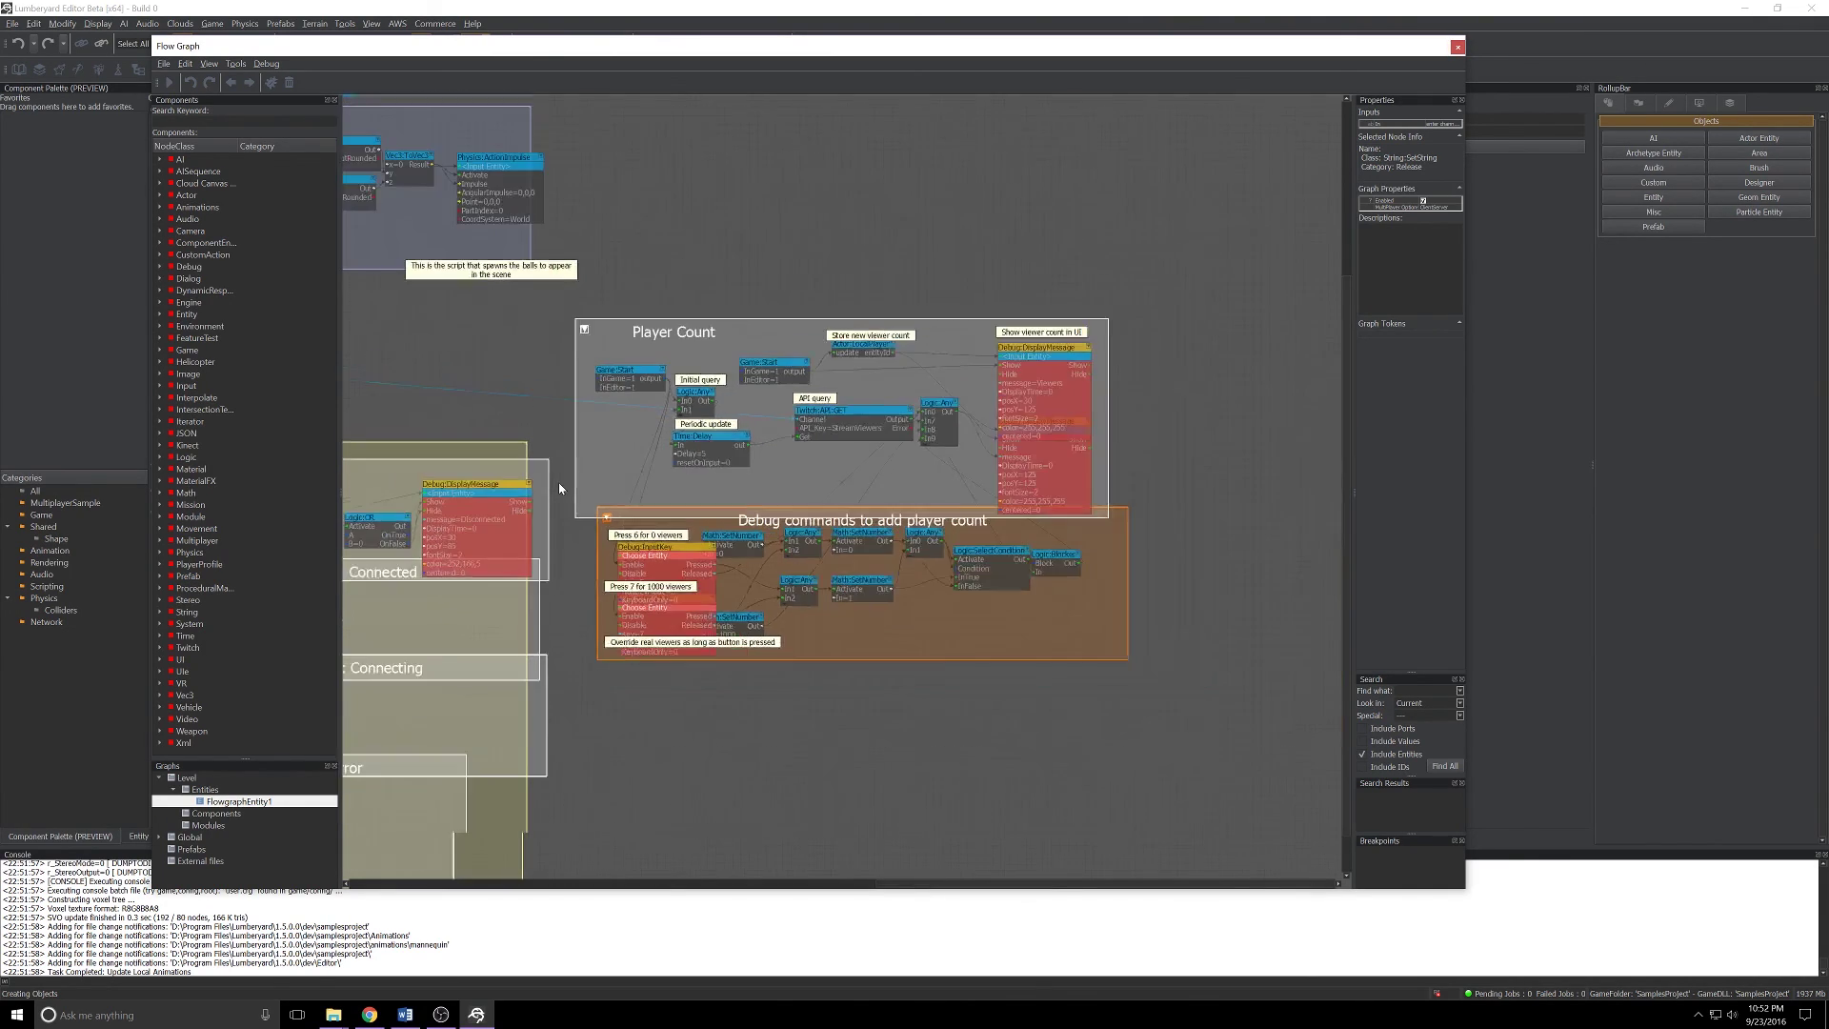
scroll(559, 482, "down", 2)
right_click_drag(406, 427, 851, 453)
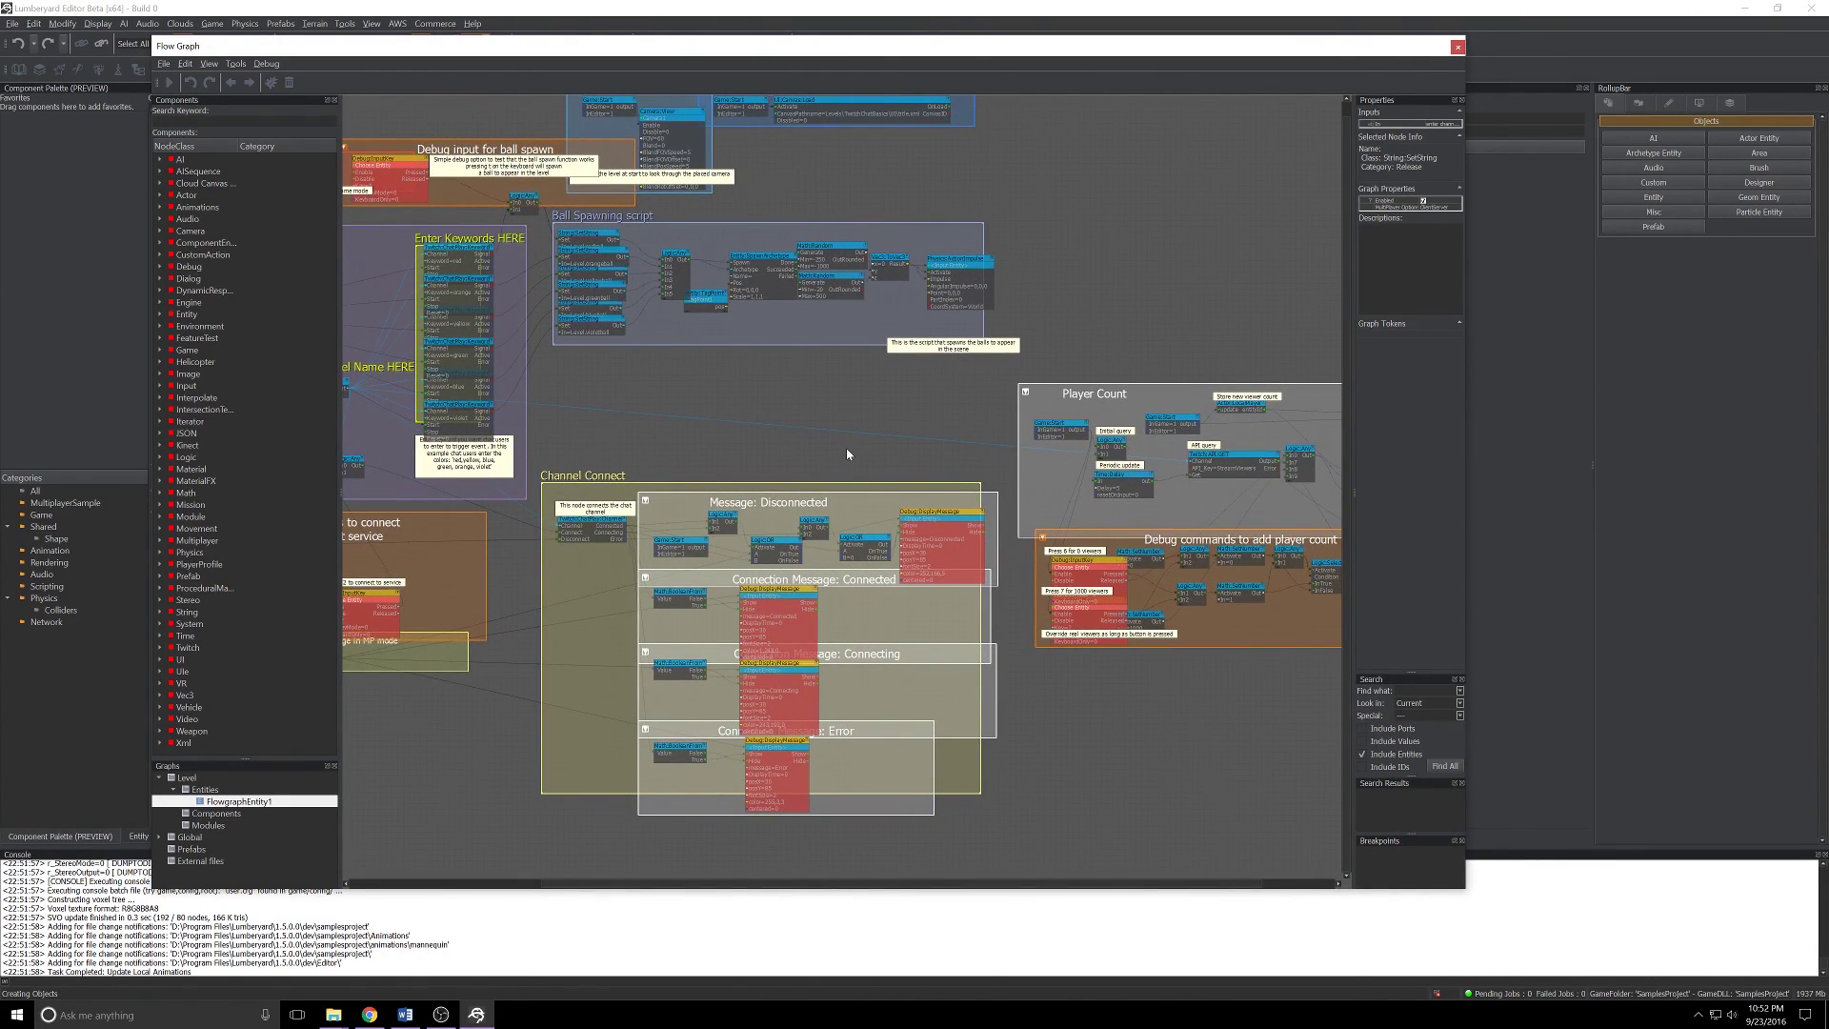
scroll(734, 458, "down", 1)
right_click_drag(681, 469, 772, 467)
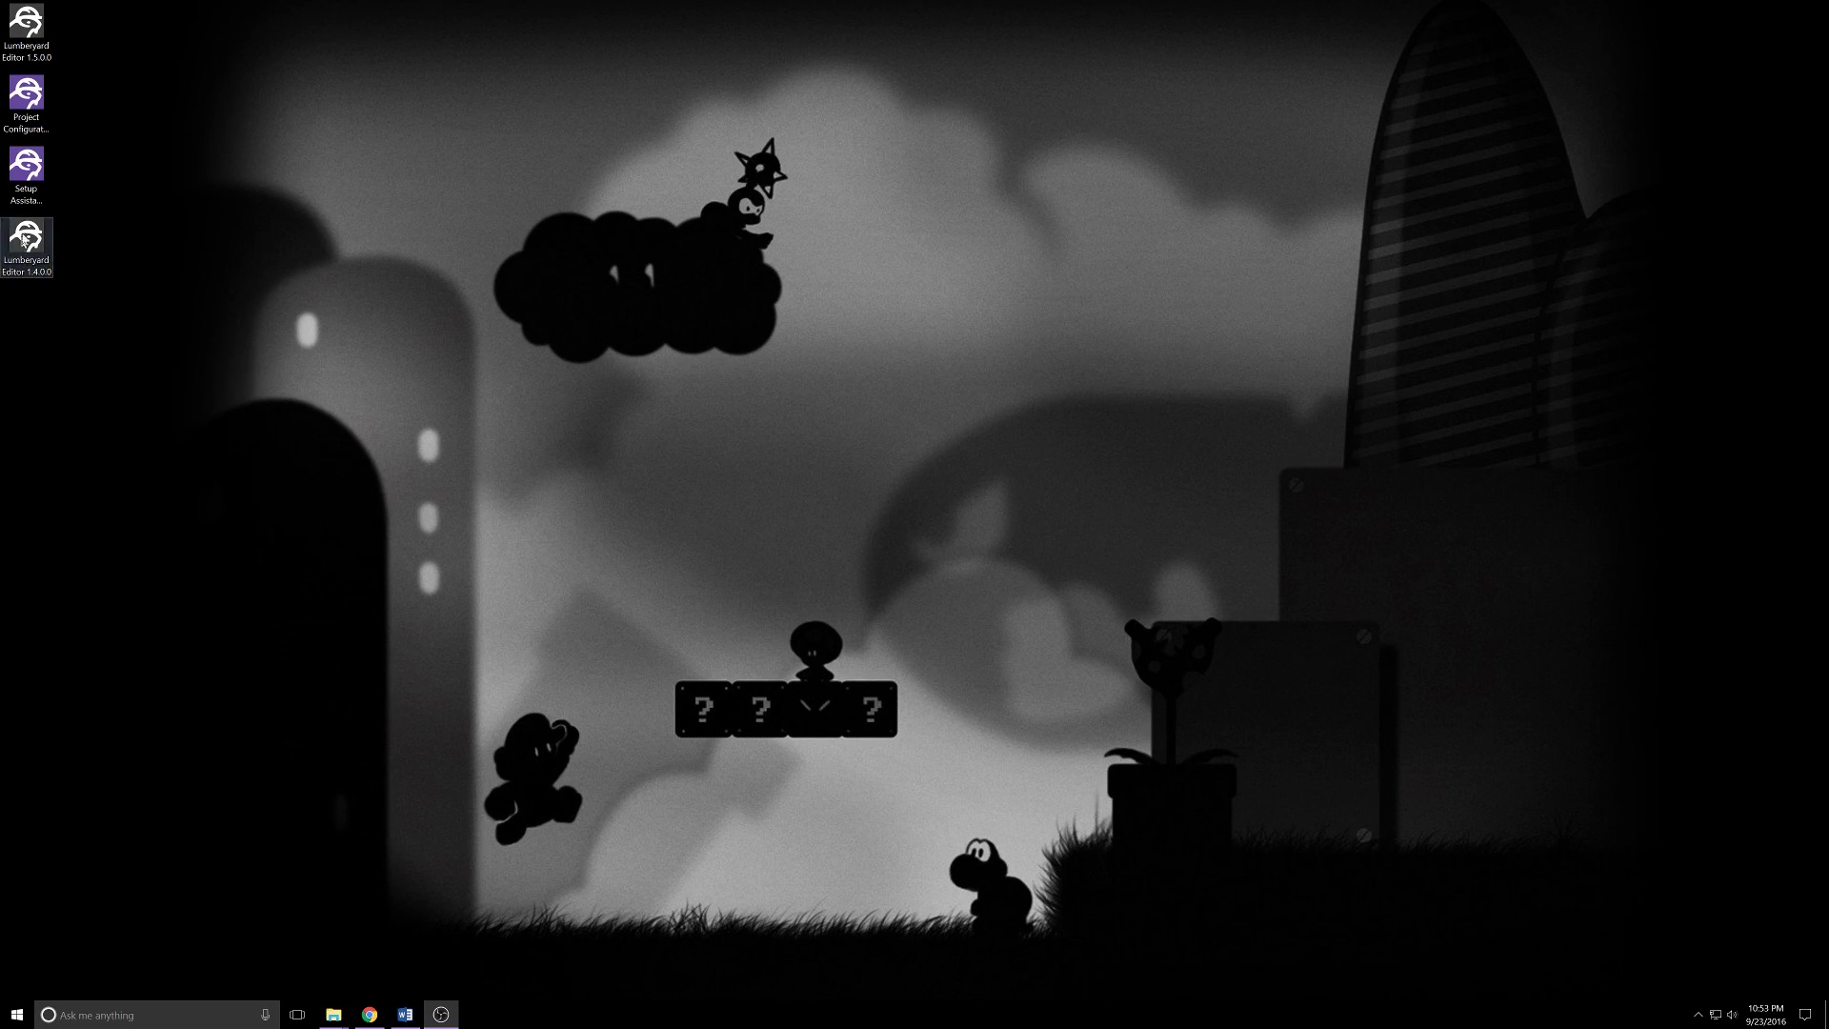
left_click(27, 105)
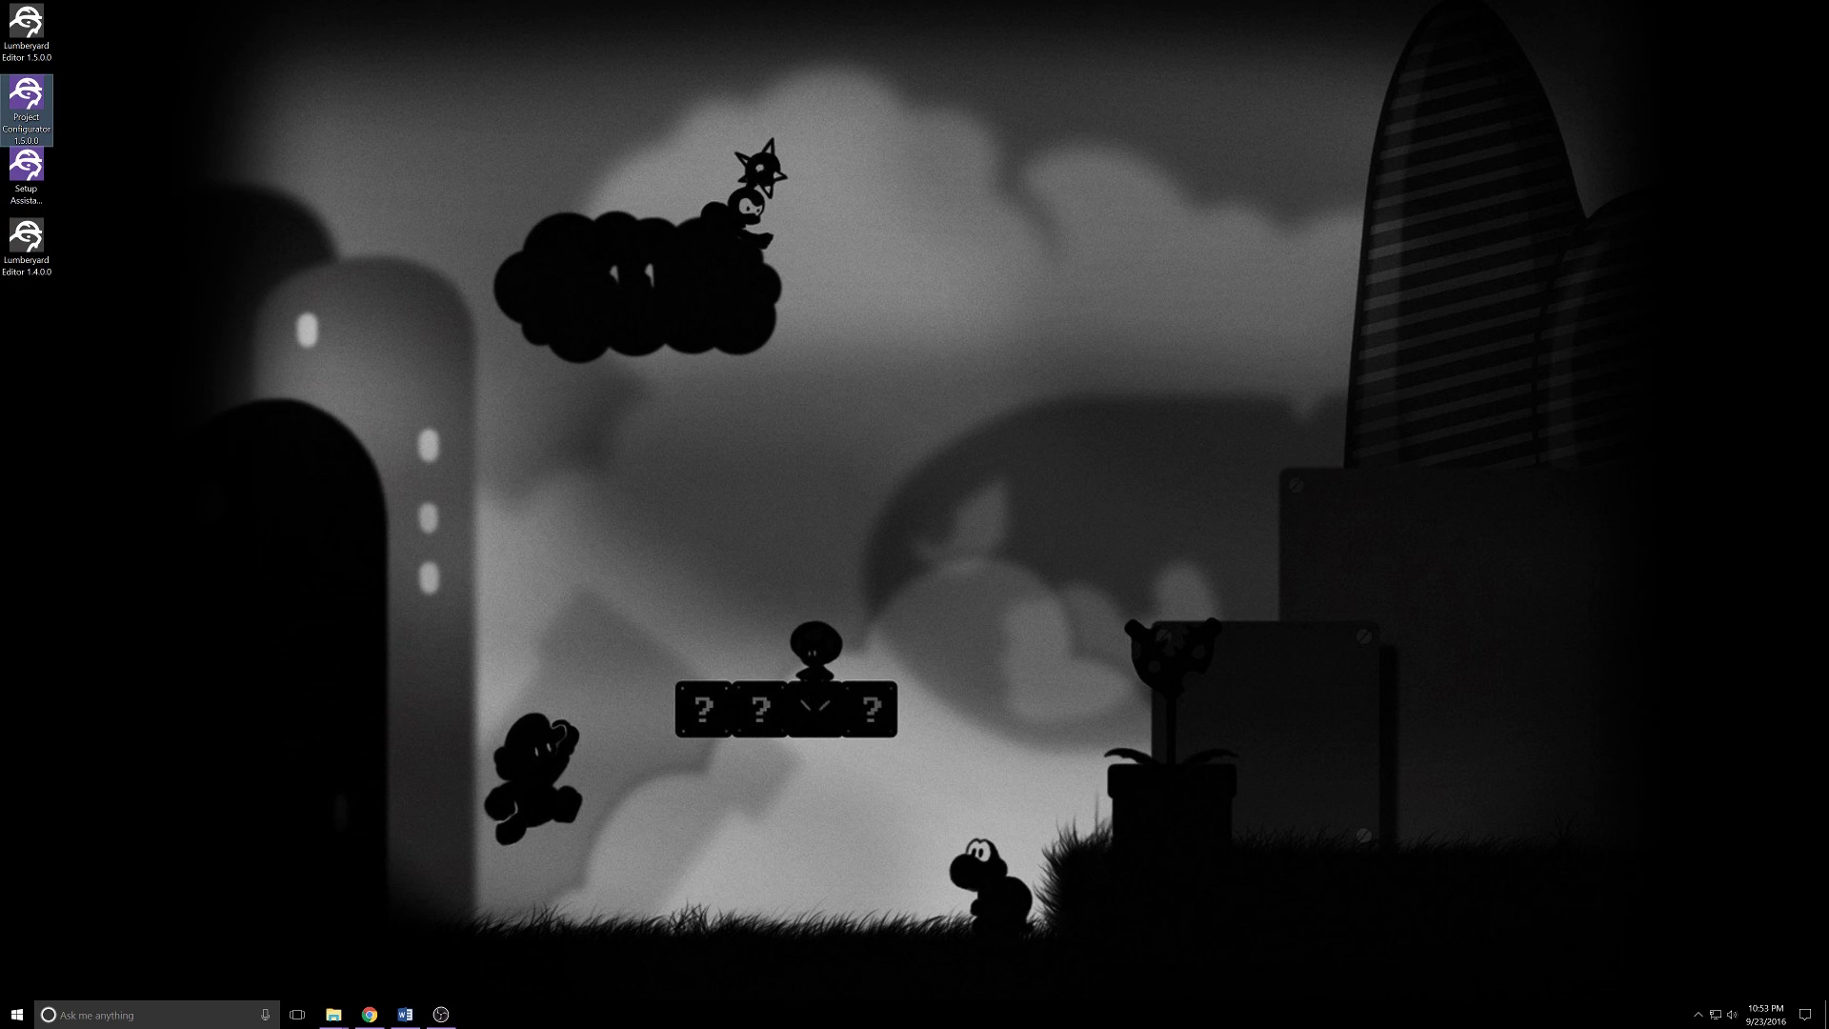